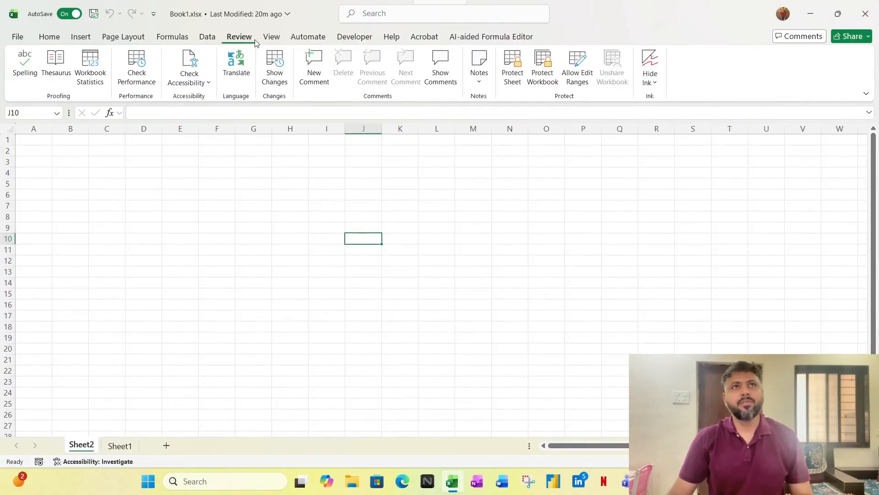
pyautogui.click(271, 37)
pyautogui.click(302, 37)
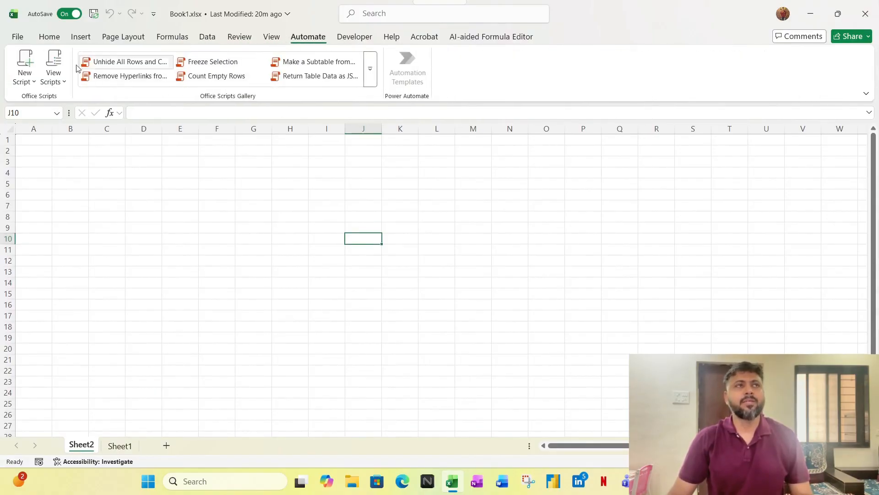
pyautogui.click(51, 38)
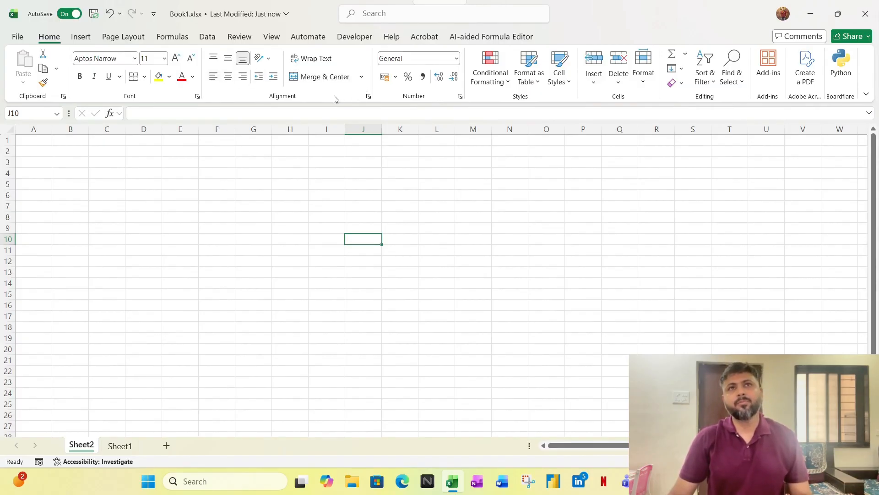
# Step: Examine the alignment settings in the Format Cells dialog and close it without changes
pyautogui.click(369, 96)
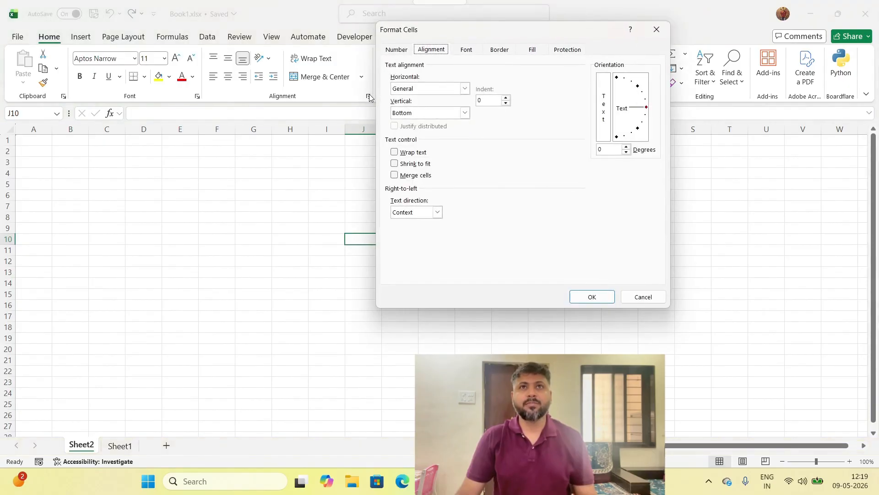
pyautogui.press('Escape')
pyautogui.click(369, 97)
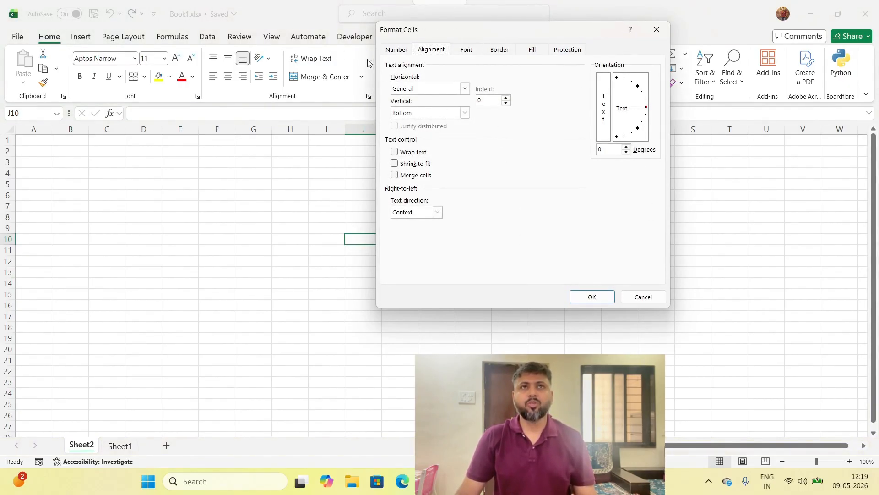
pyautogui.press('Escape')
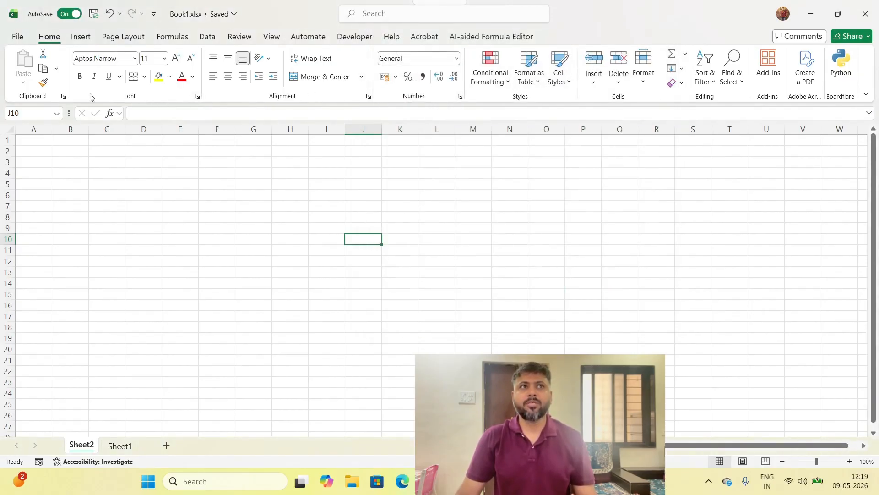
# Step: Try to open the full chart options with the empty cell J10 selected
pyautogui.click(81, 39)
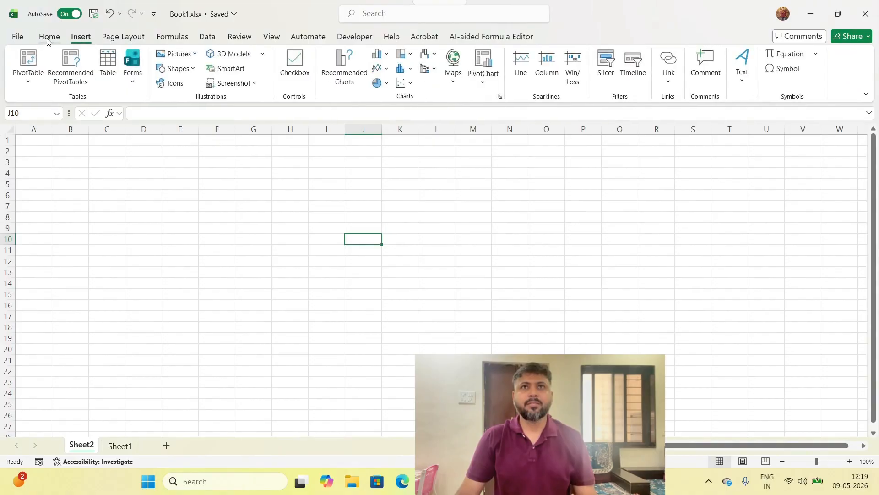
pyautogui.click(49, 42)
pyautogui.click(85, 40)
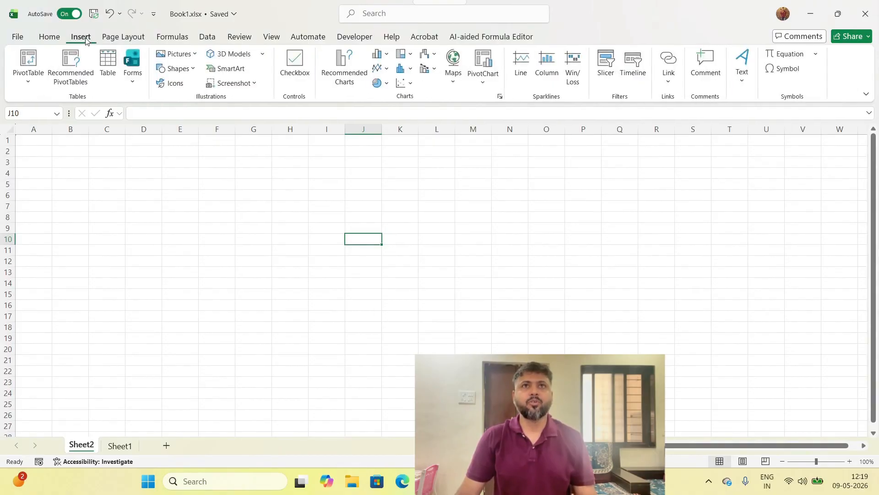
pyautogui.click(502, 97)
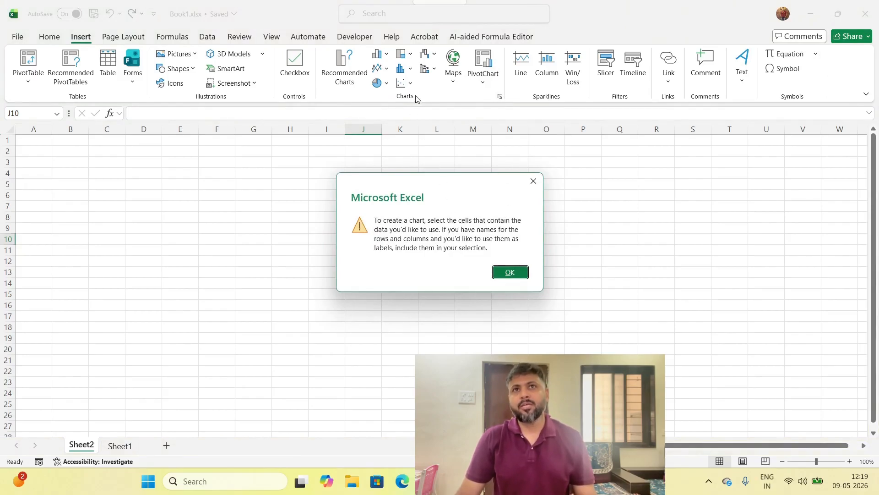
pyautogui.press('Return')
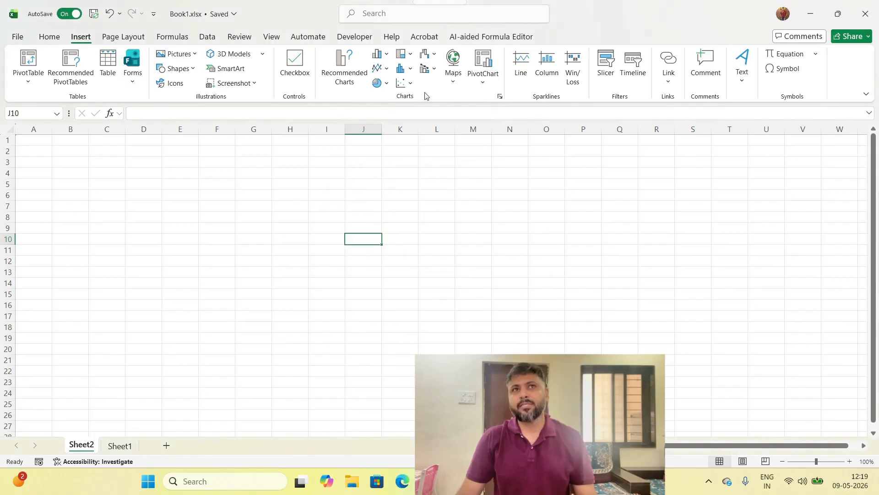
# Step: Examine the number format categories in the Format Cells dialog and close it without changes
pyautogui.click(49, 38)
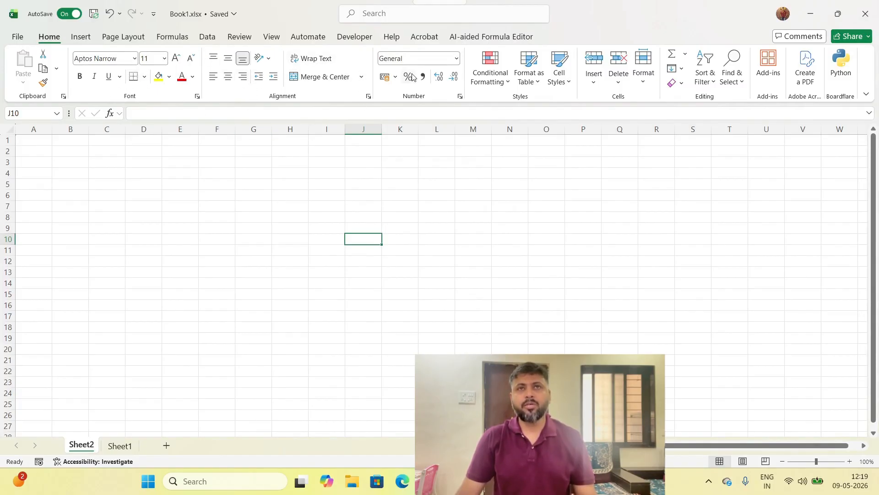
pyautogui.click(461, 96)
pyautogui.press('Escape')
pyautogui.click(461, 96)
pyautogui.press('Escape')
pyautogui.click(460, 96)
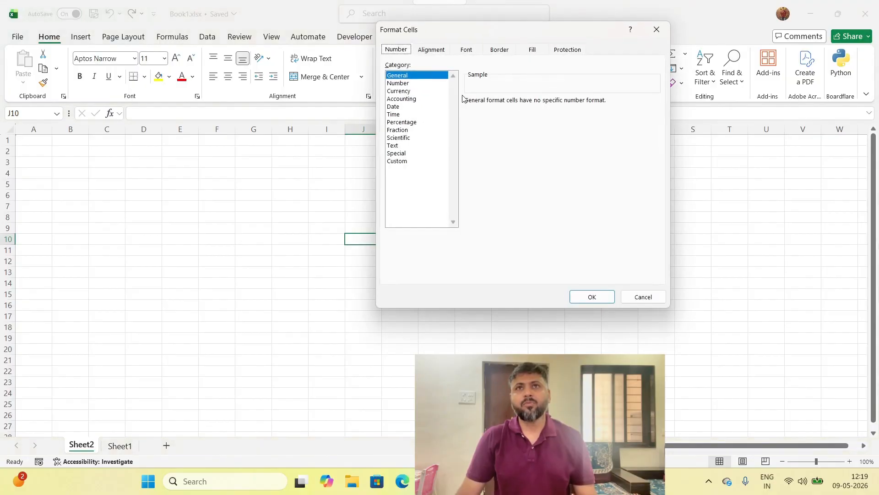
pyautogui.press('Escape')
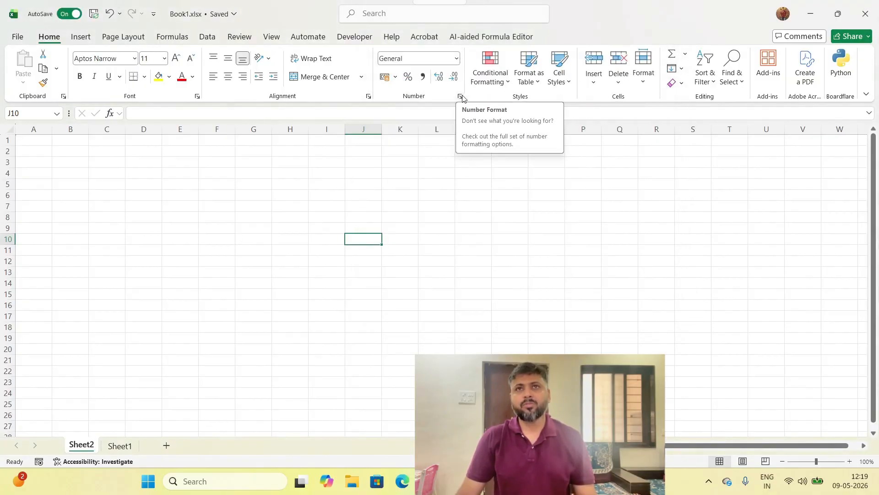
# Step: Select cell D4, and highlight the entire columns A, B, C and D one at a time
pyautogui.click(137, 173)
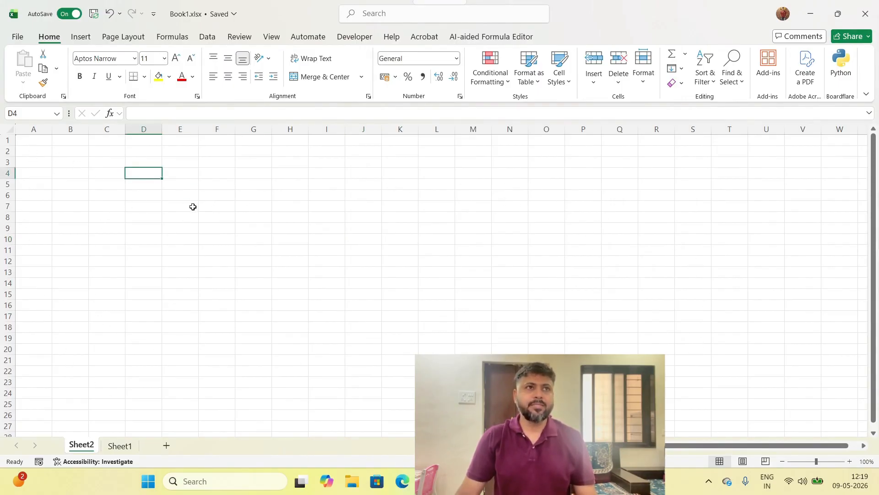
pyautogui.click(33, 129)
pyautogui.click(70, 130)
pyautogui.click(106, 130)
pyautogui.click(147, 128)
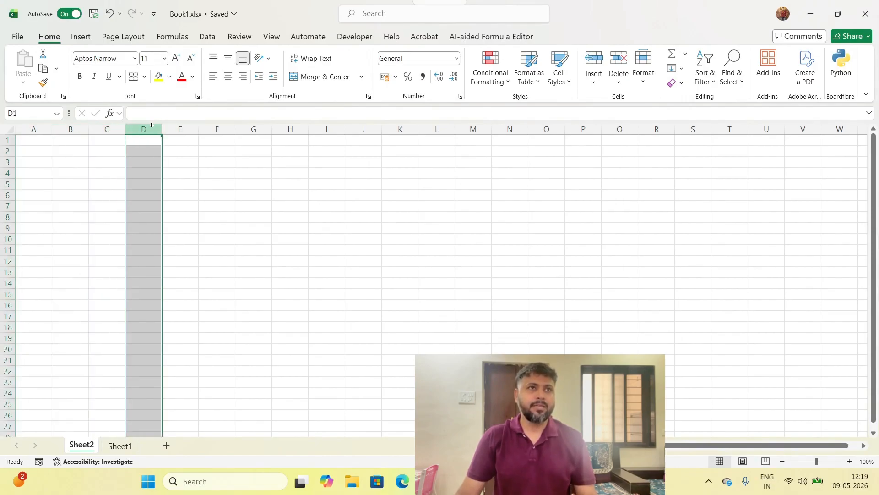
# Step: Highlight the entire rows 1 to 6 one at a time, followed by column C and row 2
pyautogui.click(8, 140)
pyautogui.click(7, 151)
pyautogui.click(8, 162)
pyautogui.click(4, 174)
pyautogui.click(5, 184)
pyautogui.click(4, 195)
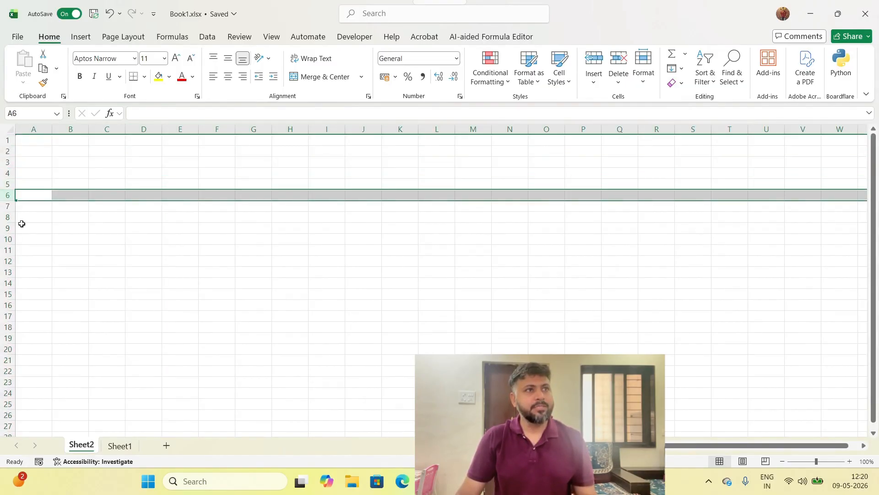
pyautogui.click(43, 247)
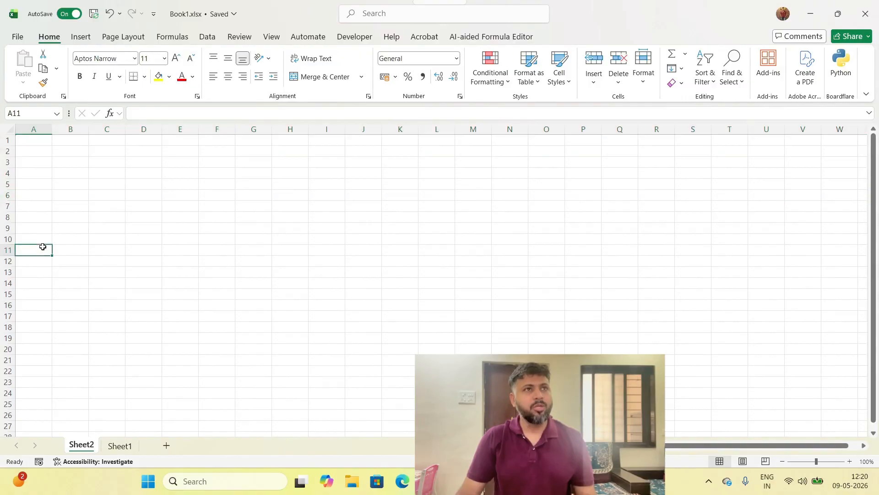
pyautogui.click(107, 129)
pyautogui.click(6, 152)
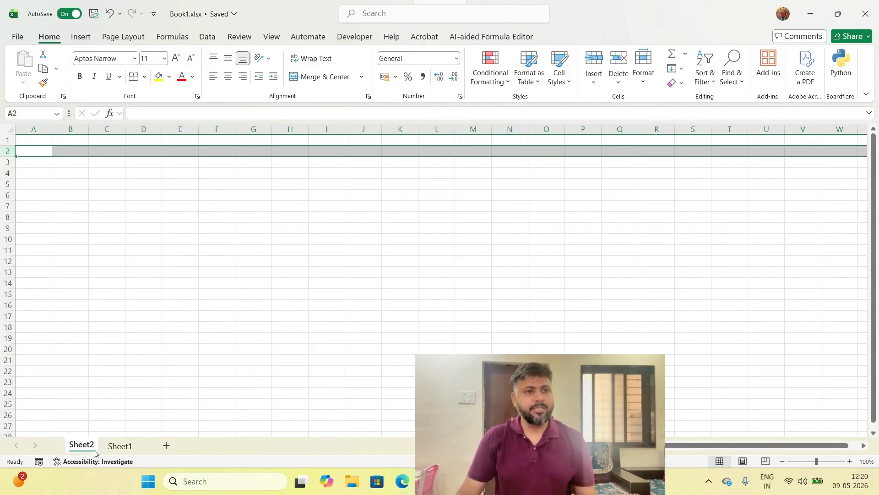
# Step: Look at the data on Sheet1, add two new worksheets after it, and return to Sheet2
pyautogui.click(116, 447)
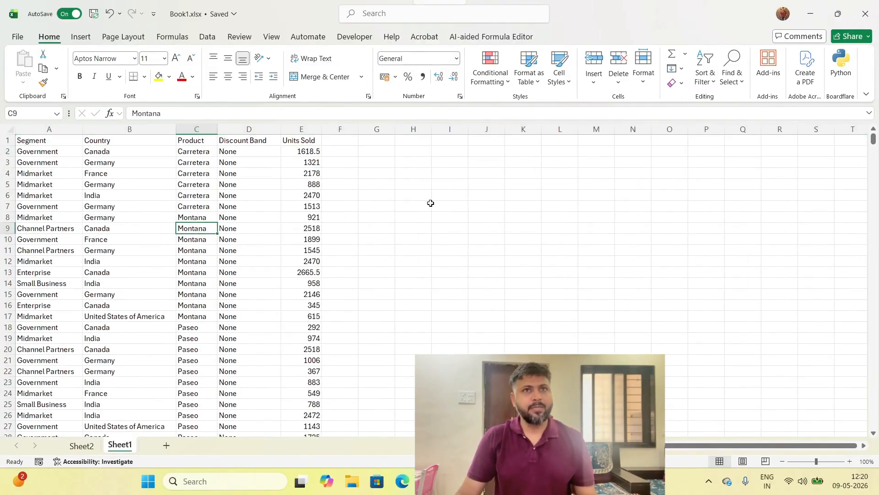
pyautogui.click(82, 445)
pyautogui.click(120, 445)
pyautogui.click(166, 445)
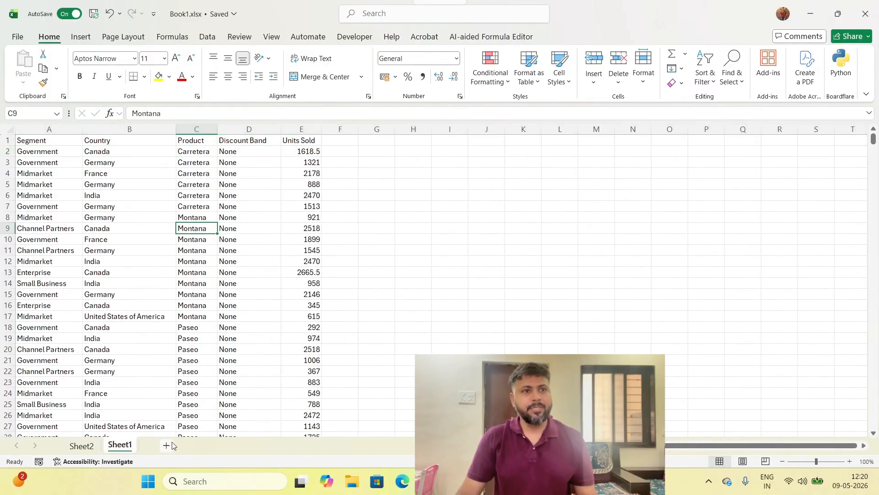
pyautogui.click(205, 445)
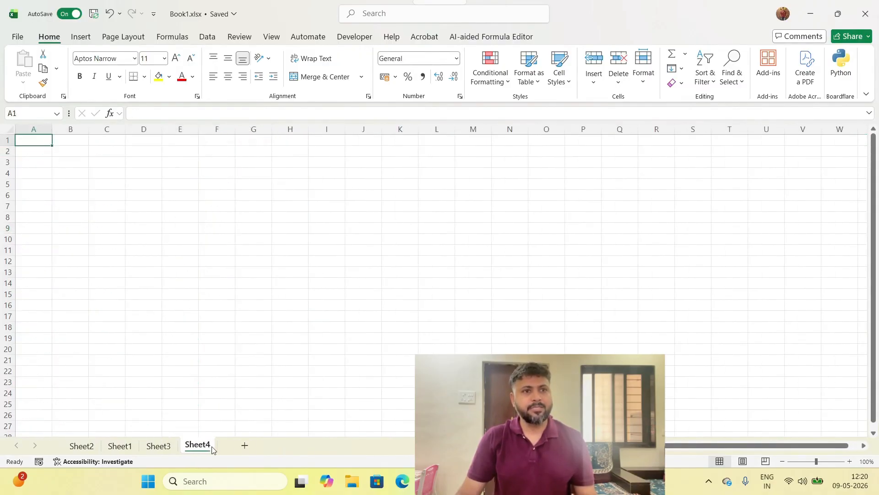
pyautogui.click(82, 445)
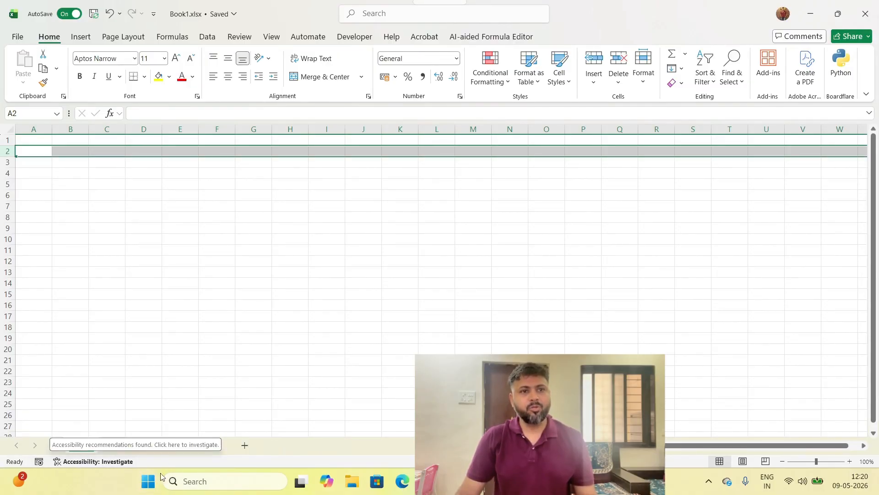
# Step: Preview Sheet2 in Page Layout view, return to Normal view, and zoom the sheet in and back out to 100%
pyautogui.click(744, 462)
pyautogui.click(720, 461)
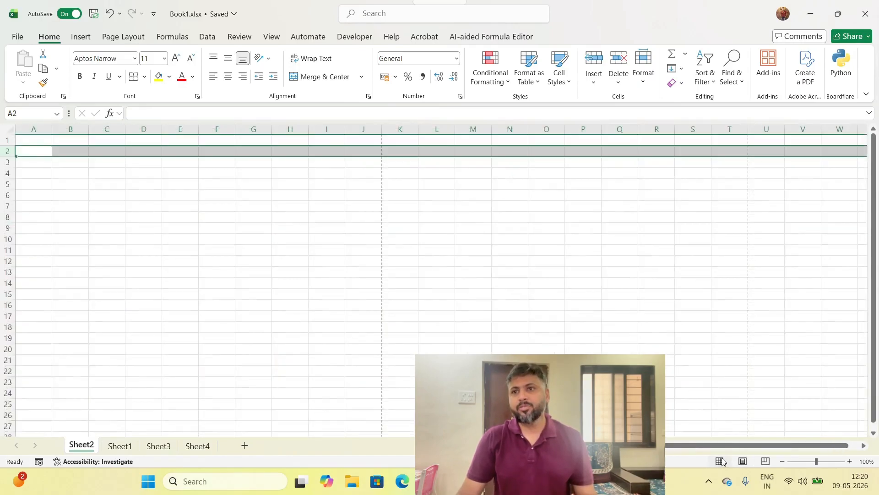
pyautogui.click(850, 462)
pyautogui.click(850, 461)
pyautogui.click(850, 461)
pyautogui.click(849, 462)
pyautogui.click(783, 462)
pyautogui.click(783, 462)
pyautogui.click(783, 462)
pyautogui.click(783, 462)
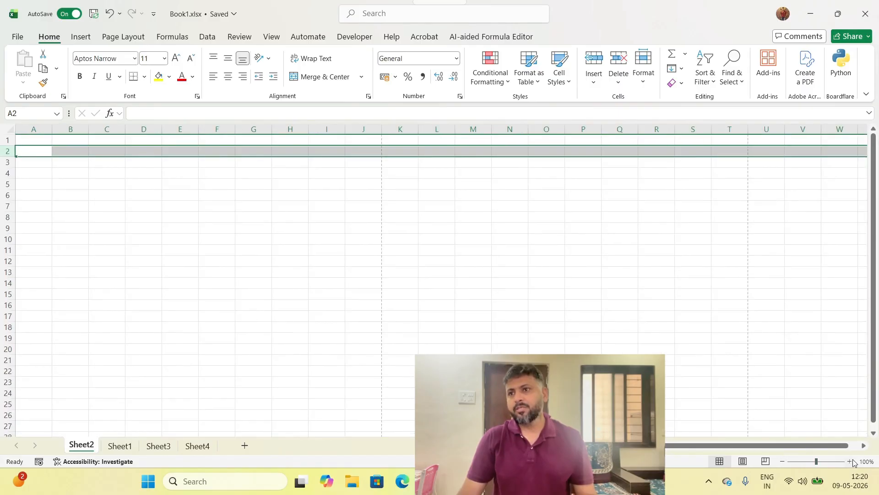
# Step: Look through the lower rows of Sheet2 and return to cell A1
pyautogui.moveTo(873, 158)
pyautogui.mouseDown()
pyautogui.moveTo(873, 178)
pyautogui.moveTo(868, 156)
pyautogui.mouseUp()
pyautogui.scroll(-8, 703, 268)
pyautogui.scroll(8, 701, 270)
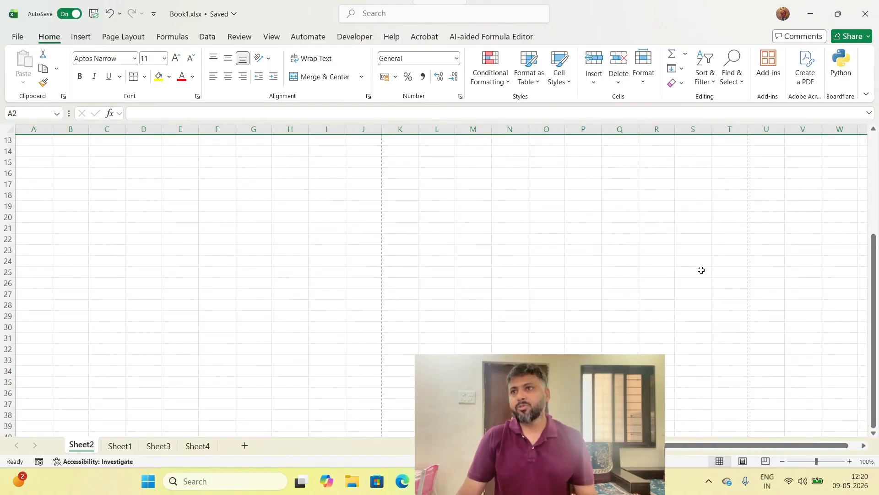
pyautogui.click(265, 238)
pyautogui.click(36, 140)
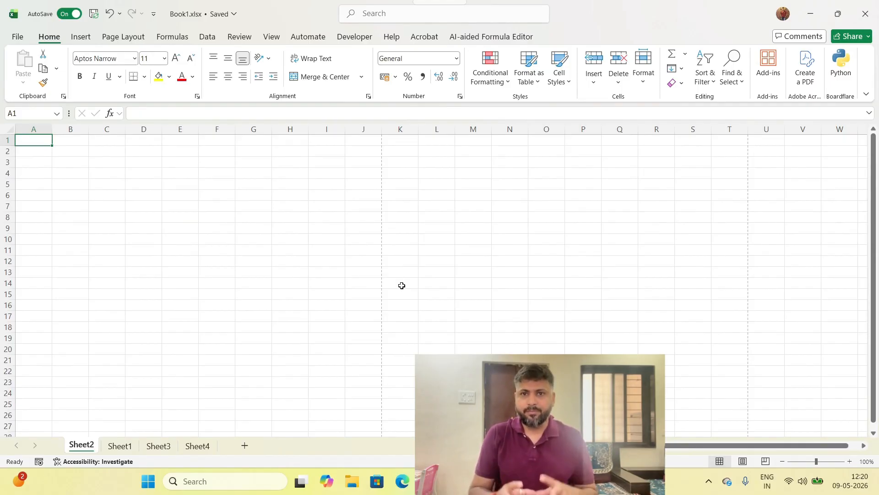
# Step: Enter the terms Workbook, Worksheet, Column, Row and Cell down cells I4 to I8 of Sheet2
pyautogui.click(329, 169)
pyautogui.write('Wo')
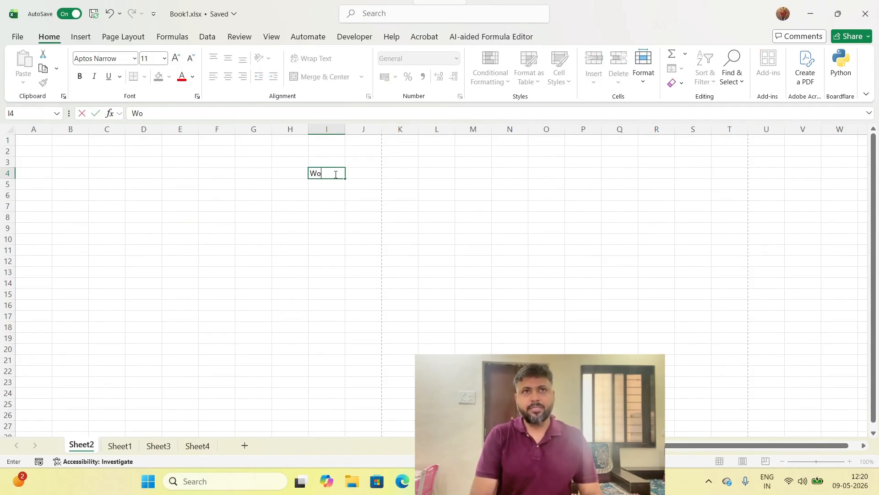
pyautogui.write('rkbook')
pyautogui.press('Return')
pyautogui.write('Worksheet')
pyautogui.press('Return')
pyautogui.write('Cllumn')
pyautogui.press('Return')
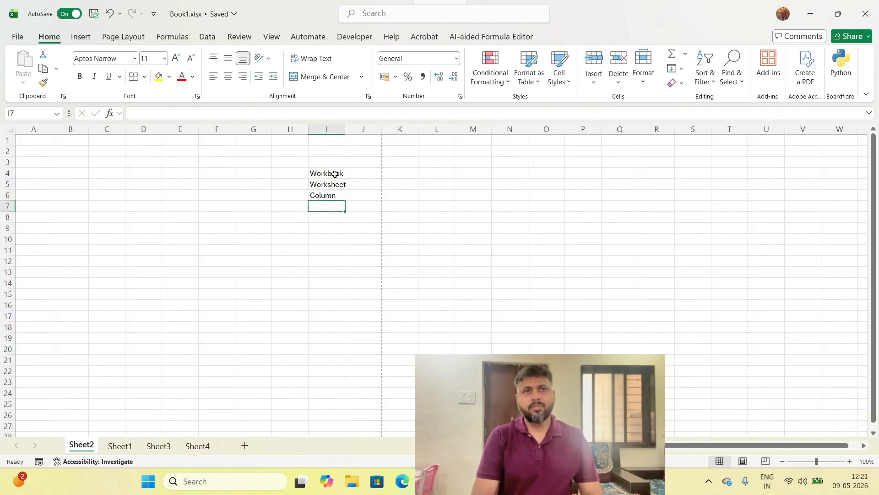
pyautogui.write('Row')
pyautogui.press('Return')
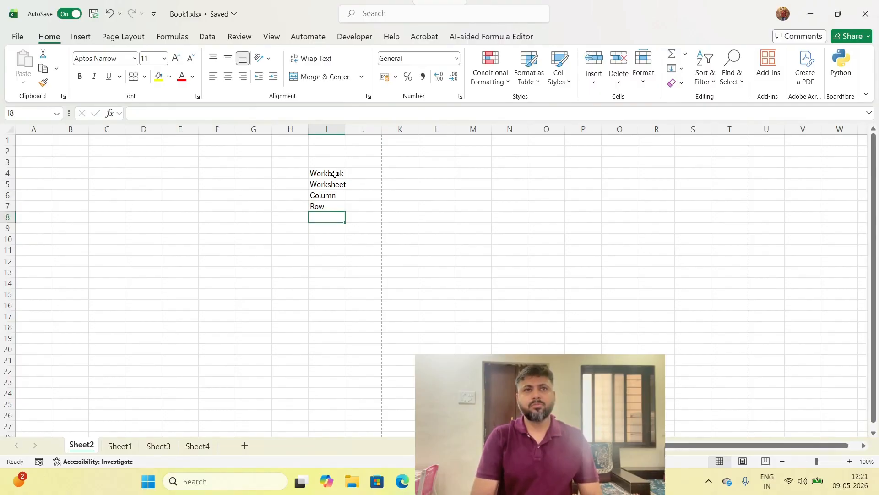
pyautogui.write('Cel')
pyautogui.press('Return')
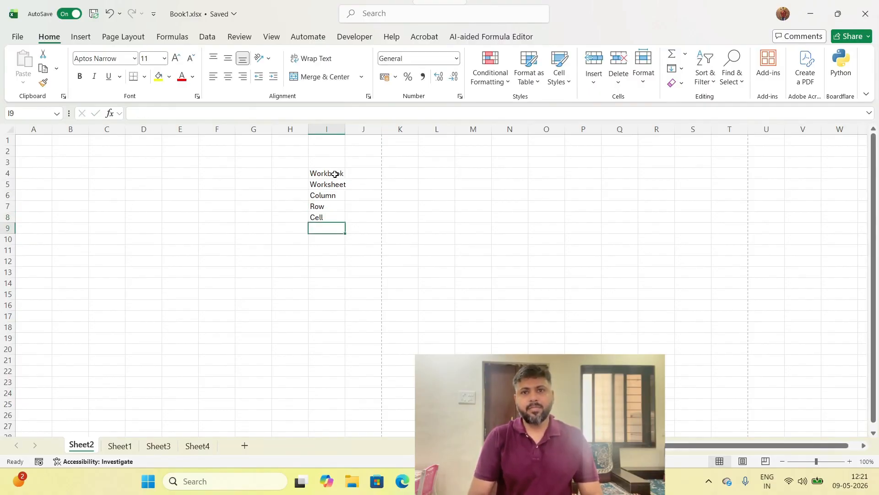
# Step: Select the list in I4:I8 and fit the width of column I to its contents
pyautogui.press('Up')
pyautogui.press('Up')
pyautogui.press('Up')
pyautogui.press('Up')
pyautogui.press('Up')
pyautogui.hotkey('shift', 'Down')
pyautogui.hotkey('shift', 'Down')
pyautogui.hotkey('shift', 'Down')
pyautogui.hotkey('shift', 'Down')
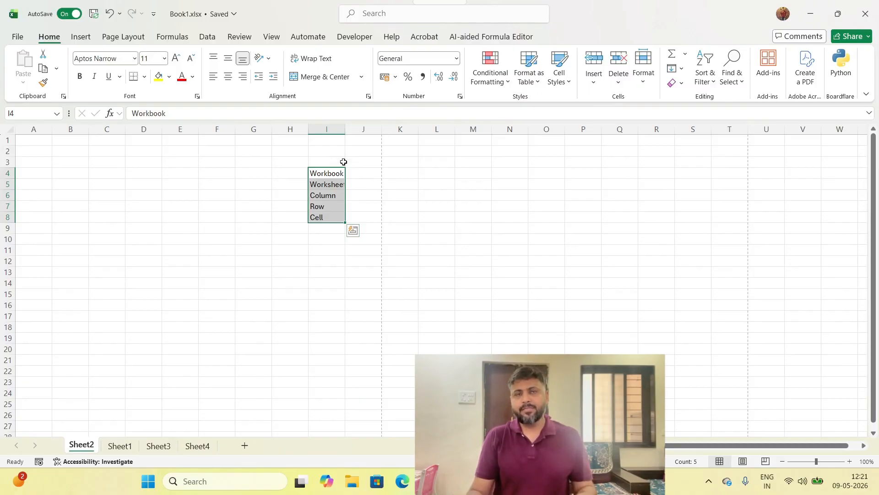
pyautogui.doubleClick(345, 129)
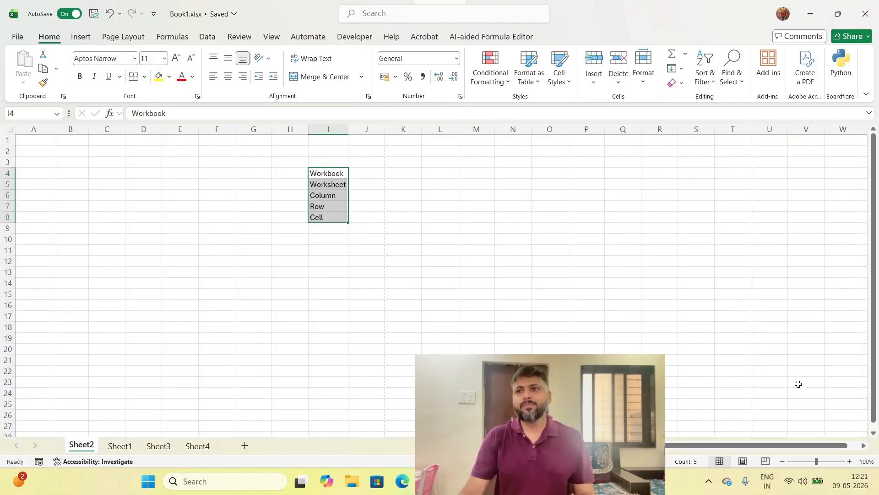
# Step: Zoom Sheet2 to 150% and select the Workbook entry in cell I4
pyautogui.click(850, 461)
pyautogui.click(850, 461)
pyautogui.click(850, 461)
pyautogui.click(850, 462)
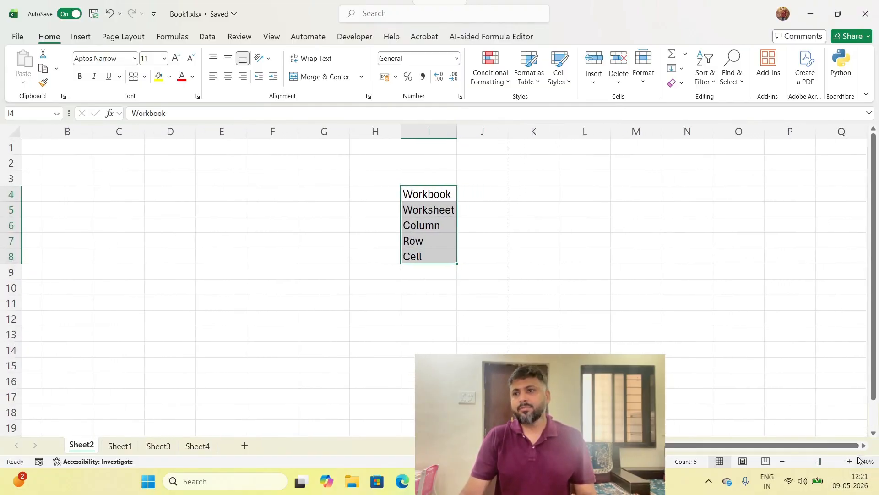
pyautogui.click(851, 462)
pyautogui.moveTo(828, 447); pyautogui.dragTo(834, 450)
pyautogui.click(453, 300)
pyautogui.click(440, 203)
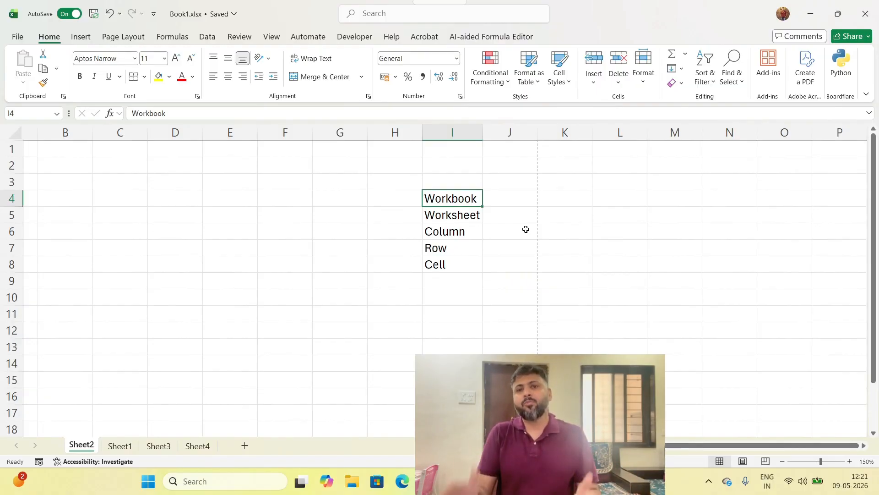
# Step: Look at Sheet1 and Sheet4, and return to the list of terms on Sheet2
pyautogui.click(116, 447)
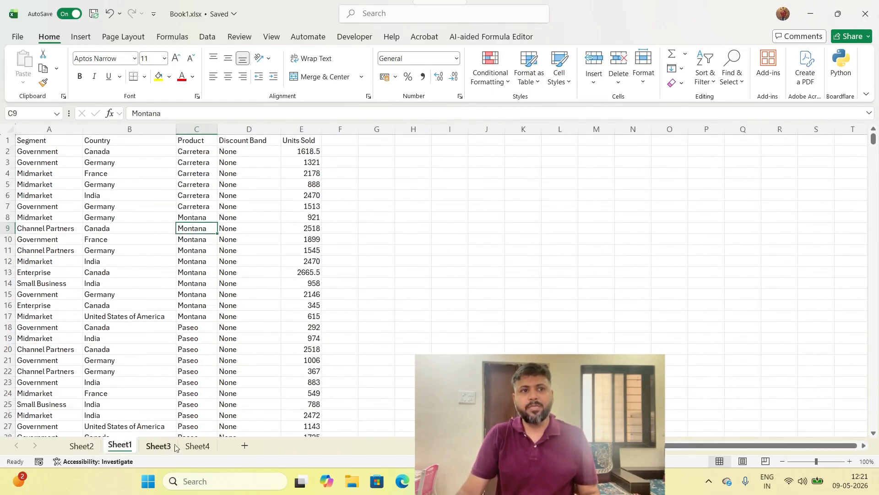
pyautogui.click(197, 446)
pyautogui.click(82, 444)
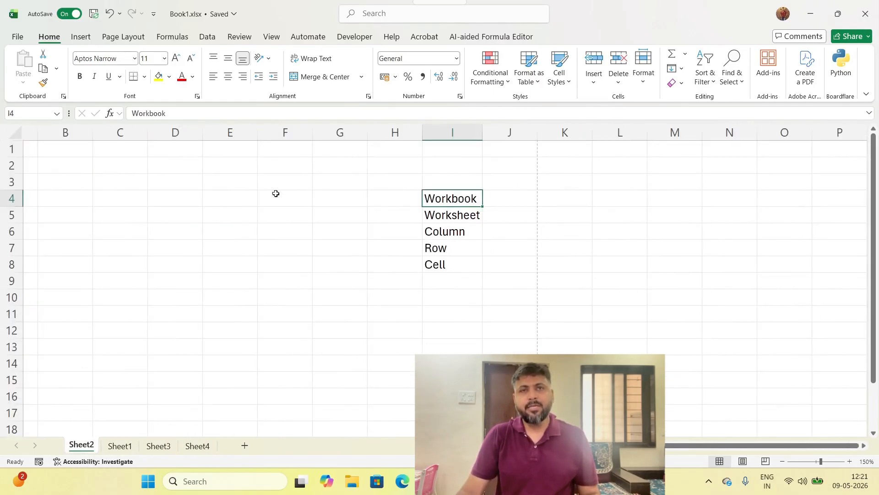
# Step: Enter "Collection of Worksheet" in cell J4 as the definition of Workbook
pyautogui.click(499, 195)
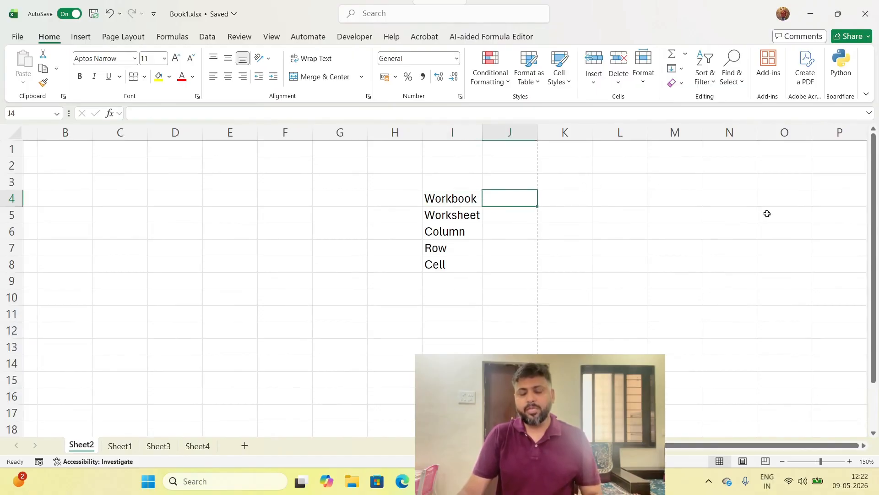
pyautogui.write('Collection of')
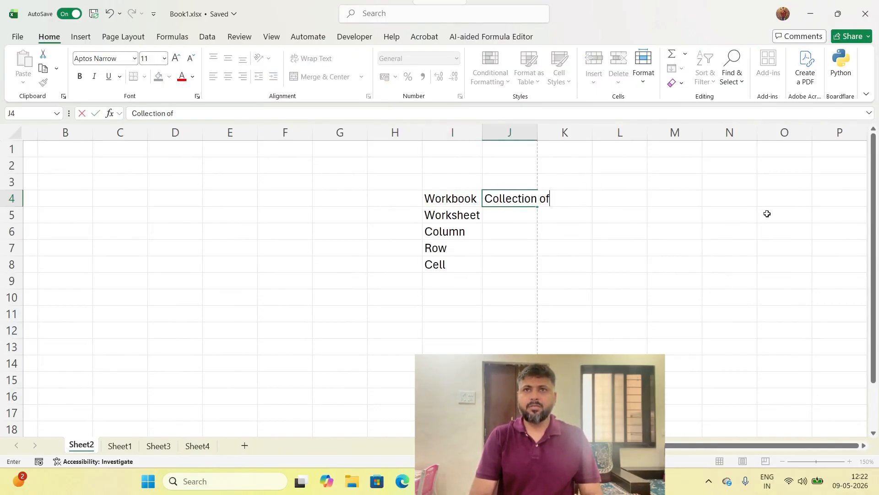
pyautogui.write(' Worksheet')
pyautogui.press('Return')
# Step: Fit the width of column J to the definition in cell J4
pyautogui.press('Up')
pyautogui.hotkey('alt', 'h')
pyautogui.press('o')
pyautogui.press('i')
pyautogui.press('Down')
pyautogui.press('Left')
pyautogui.press('Left')
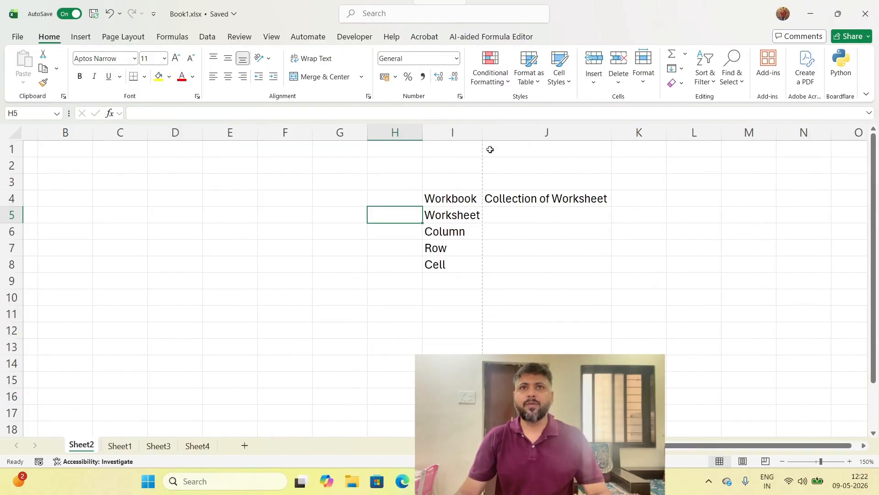
# Step: Select the Worksheet term in I5 and examine the sheet's structure by selecting several of columns A to D and rows 1 to 3 individually
pyautogui.click(437, 216)
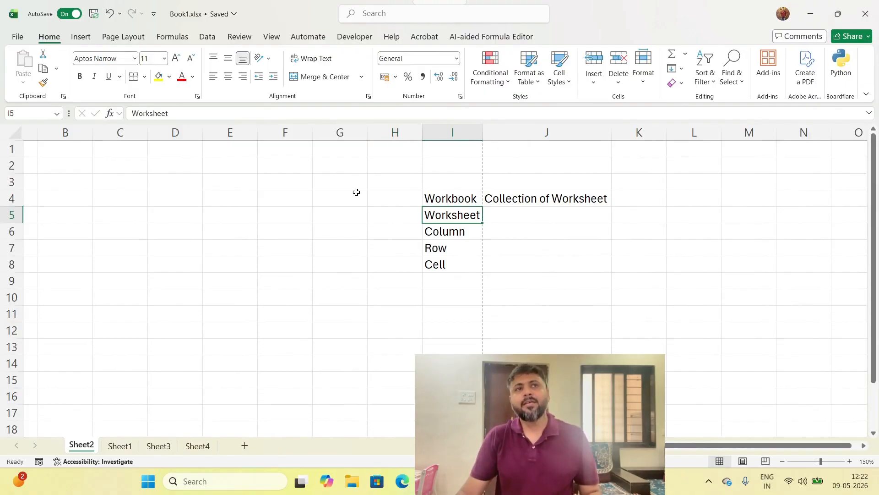
pyautogui.hscroll(-1, 168, 244)
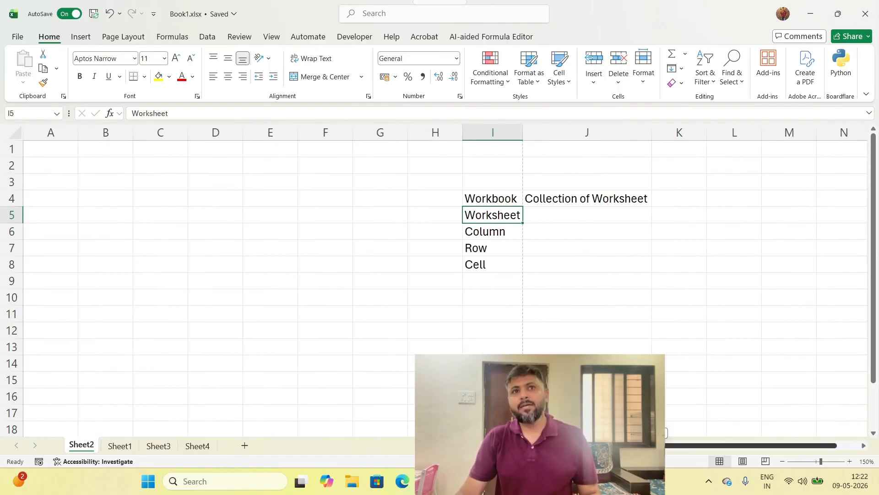
pyautogui.click(78, 132)
pyautogui.click(105, 132)
pyautogui.click(161, 133)
pyautogui.click(216, 132)
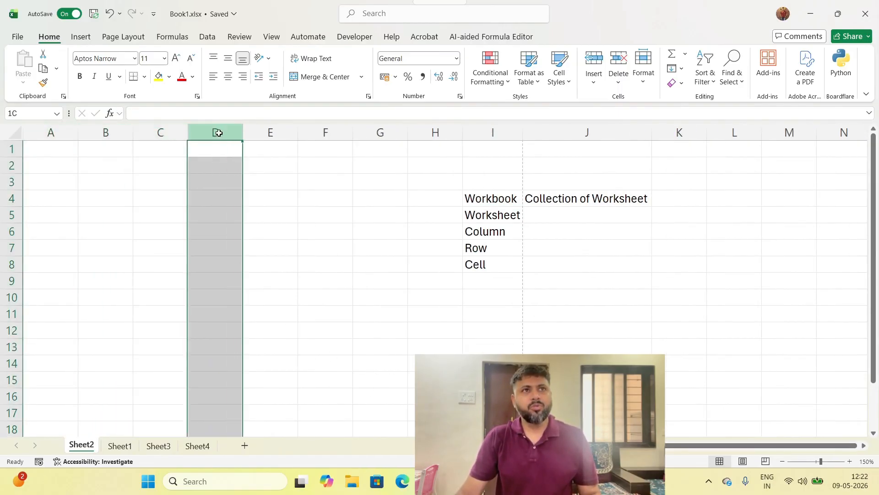
pyautogui.click(14, 151)
pyautogui.click(11, 165)
pyautogui.click(12, 182)
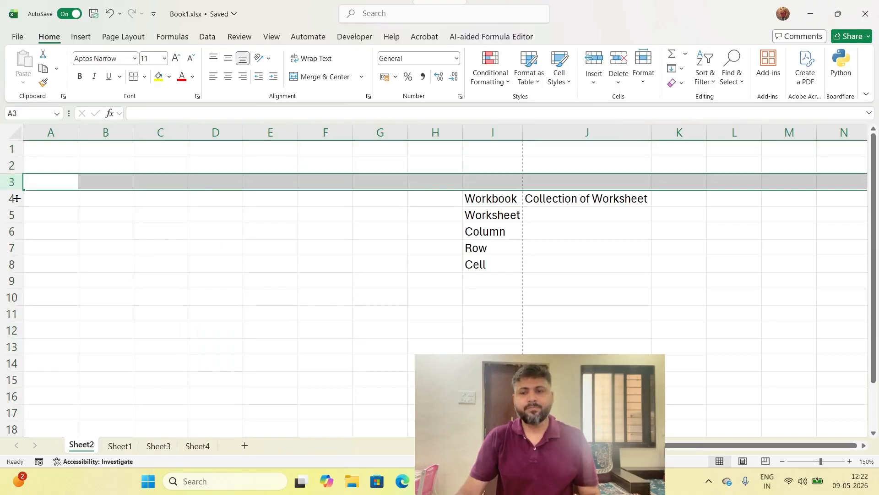
pyautogui.click(55, 132)
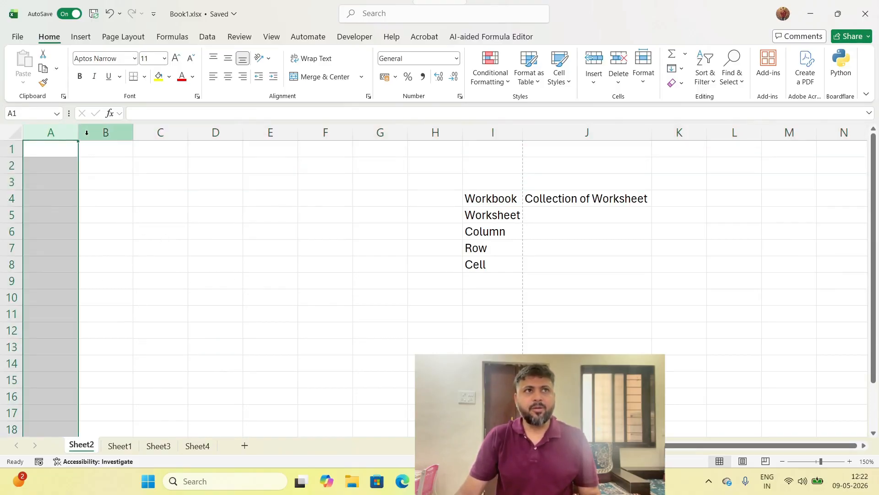
pyautogui.click(161, 133)
pyautogui.click(9, 149)
pyautogui.click(7, 165)
pyautogui.click(9, 181)
pyautogui.click(384, 254)
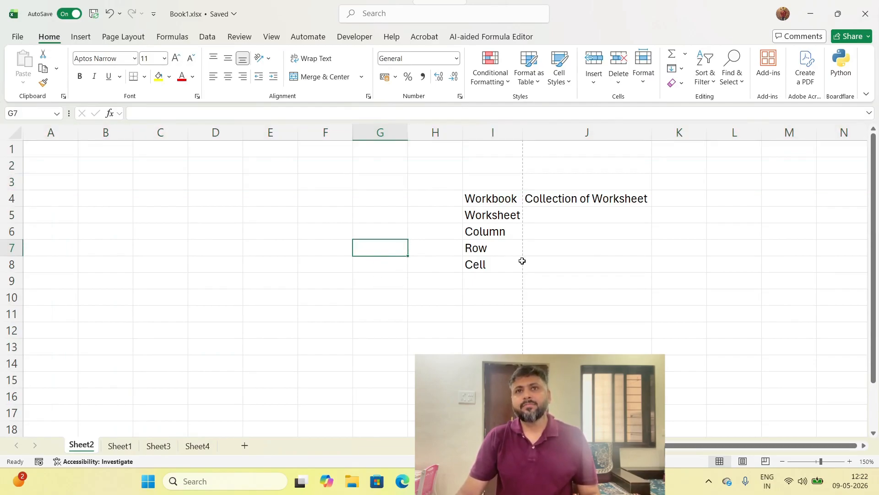
# Step: Enter "Collection of Rows and Column or Collection of Cells" in cell J5 as the definition of Worksheet
pyautogui.click(548, 211)
pyautogui.write('Coll')
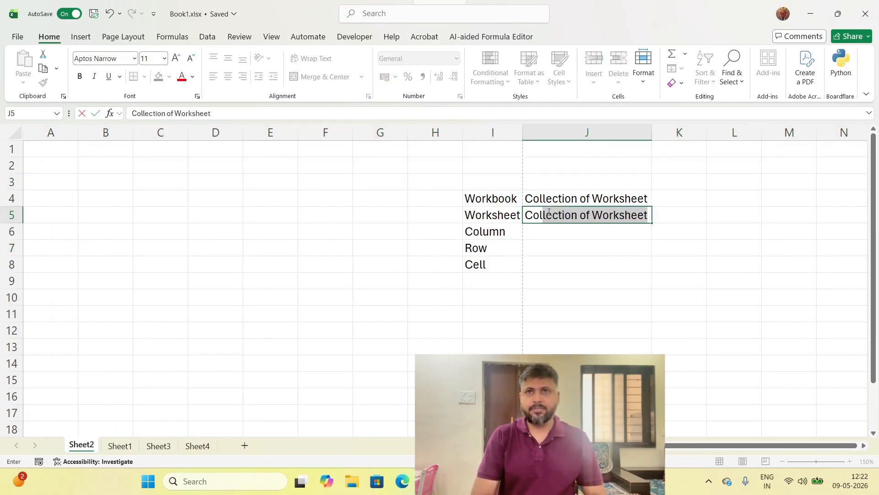
pyautogui.write('ection of Rows and COlum')
pyautogui.press('BackSpace')
pyautogui.press('BackSpace')
pyautogui.press('BackSpace')
pyautogui.write('lum')
pyautogui.press('BackSpace')
pyautogui.press('BackSpace')
pyautogui.press('BackSpace')
pyautogui.write('lumn or')
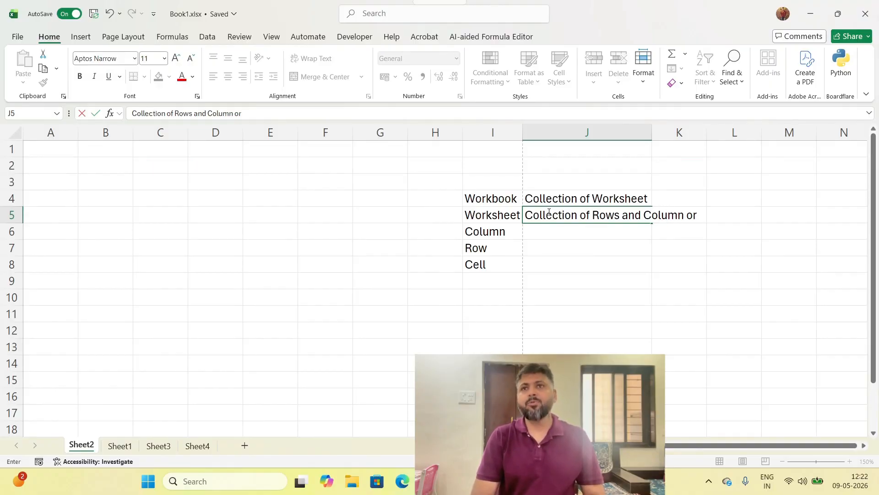
pyautogui.write(' Colrection of Cells')
pyautogui.press('Return')
pyautogui.click(548, 213)
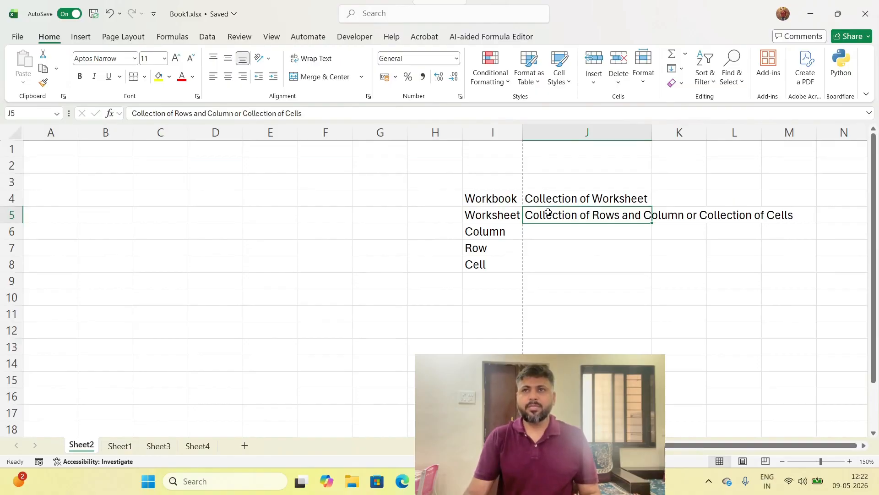
# Step: Examine how columns and rows run by selecting columns A to G and rows 1 to 4 one after another
pyautogui.moveTo(668, 448); pyautogui.dragTo(671, 448)
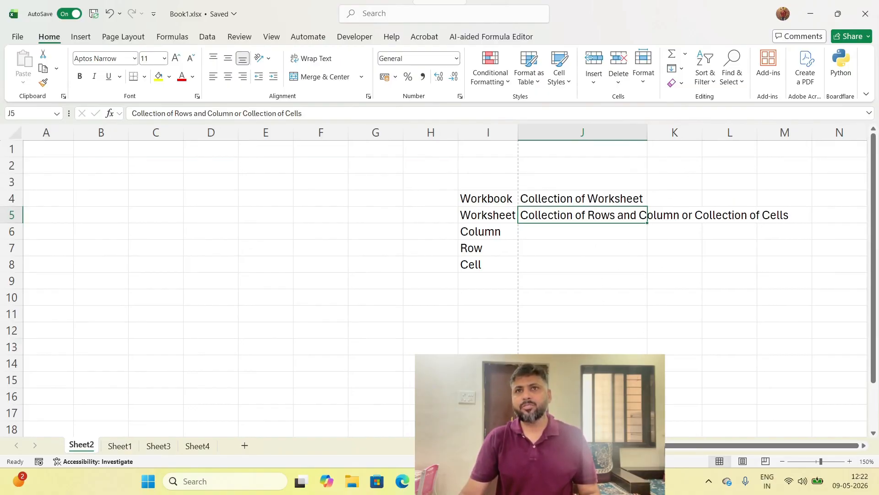
pyautogui.click(542, 228)
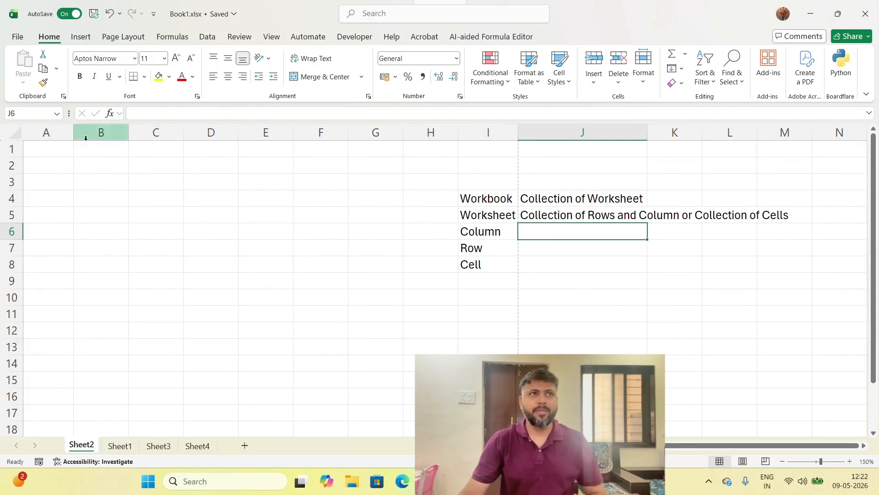
pyautogui.click(45, 130)
pyautogui.click(105, 132)
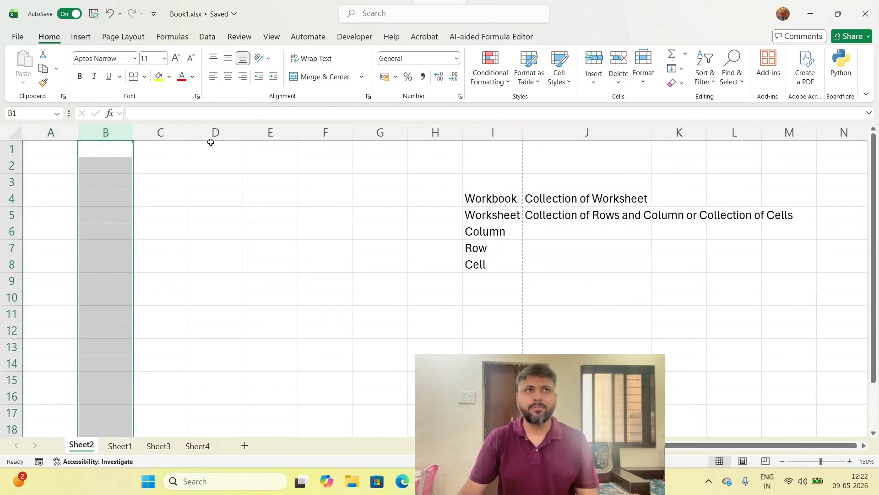
pyautogui.click(178, 132)
pyautogui.click(208, 132)
pyautogui.click(270, 132)
pyautogui.click(324, 132)
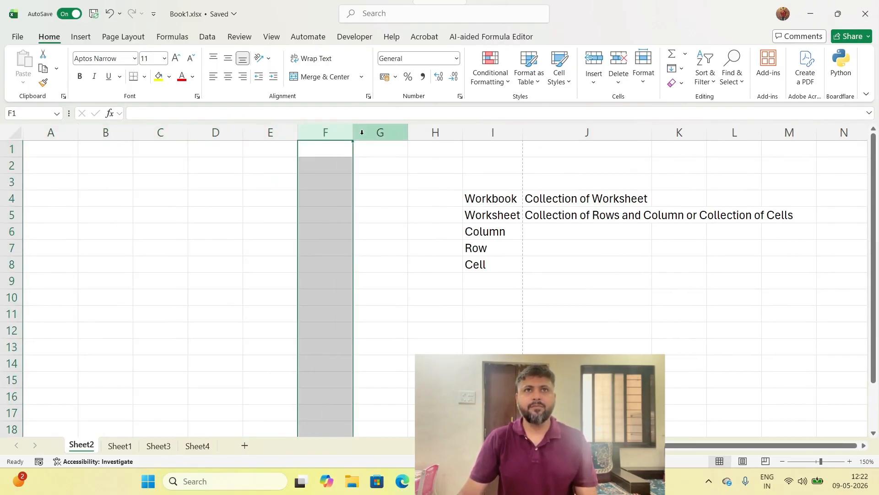
pyautogui.click(371, 131)
pyautogui.click(9, 149)
pyautogui.click(9, 165)
pyautogui.click(9, 182)
pyautogui.click(10, 198)
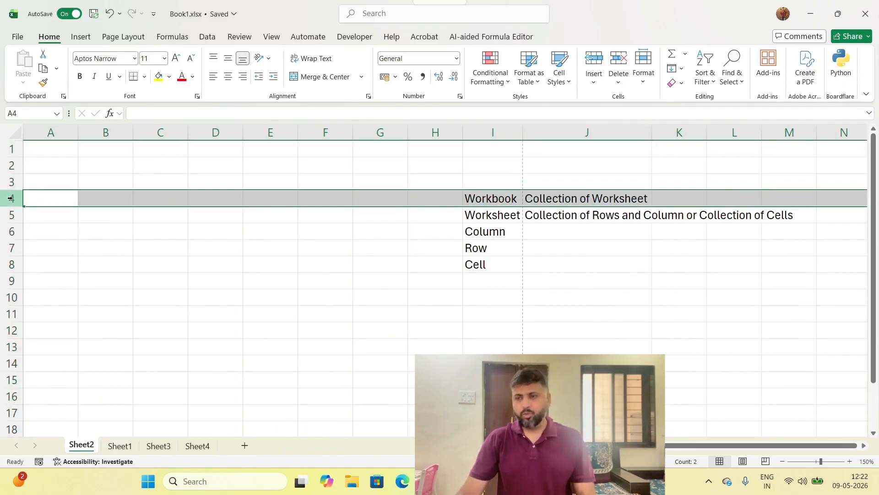
# Step: Enter "Vertical Seq." in cell J6 as the definition of Column
pyautogui.click(547, 233)
pyautogui.write('Ve')
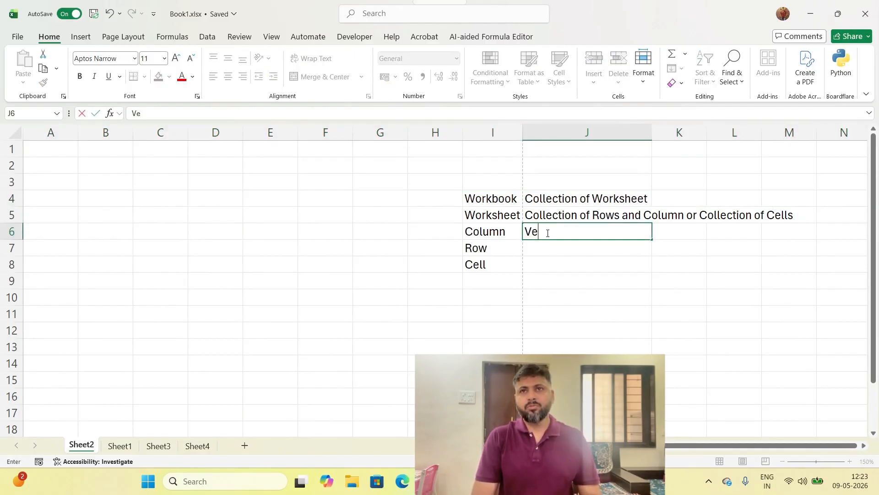
pyautogui.write('rtical Seq')
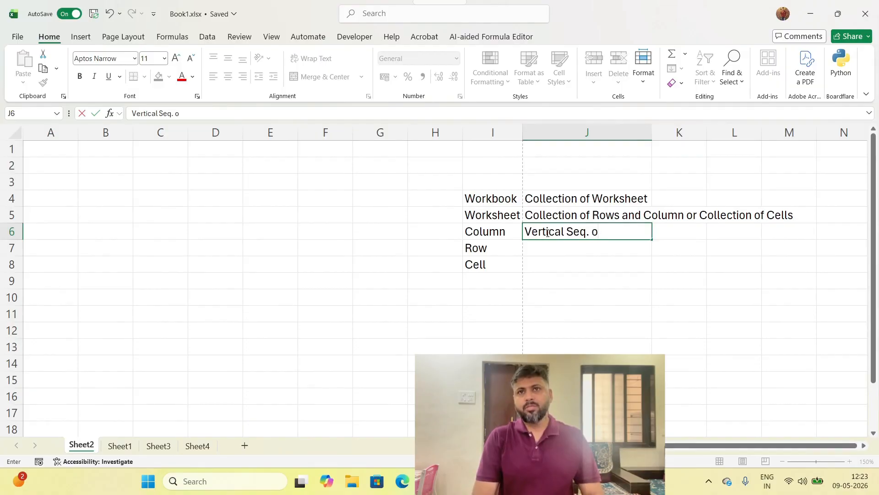
pyautogui.write('.')
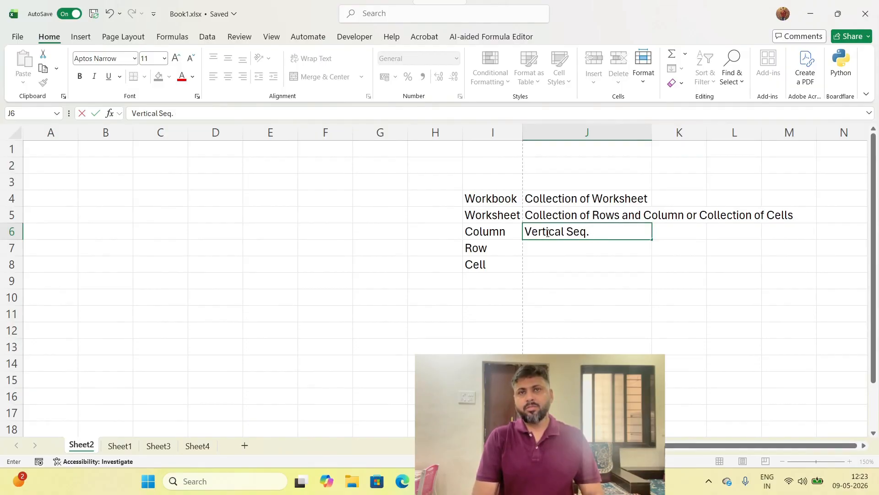
pyautogui.press('Return')
# Step: Enter "Horizontal Seq." in cell J7 as the definition of Row
pyautogui.write('Horizontal Seq')
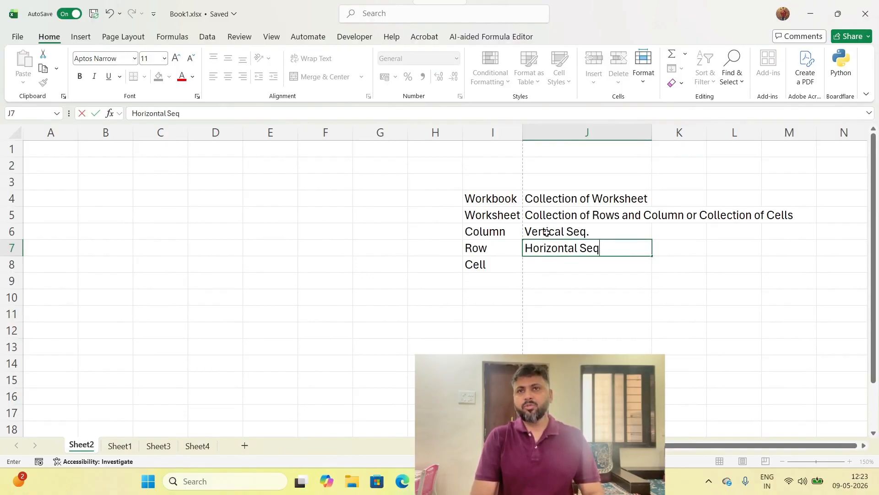
pyautogui.write('.')
pyautogui.press('Return')
pyautogui.press('Left')
pyautogui.press('Right')
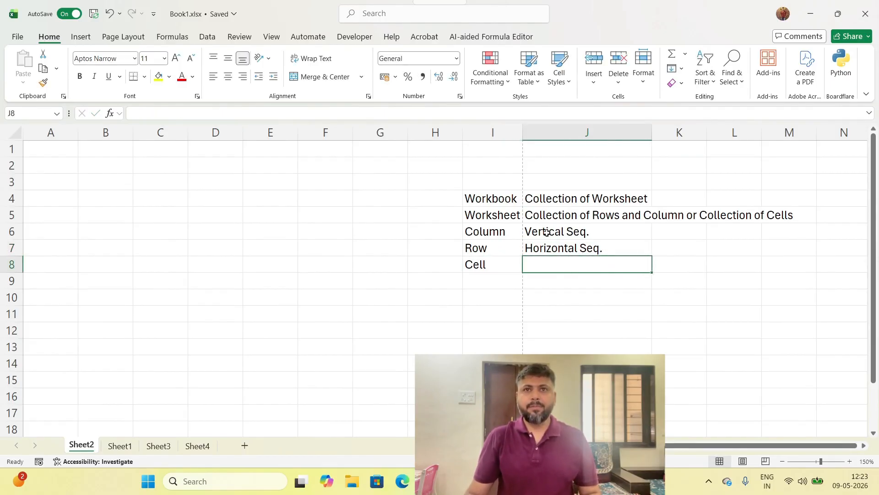
# Step: Fill the whole of column C and the whole of row 9 with yellow
pyautogui.click(485, 262)
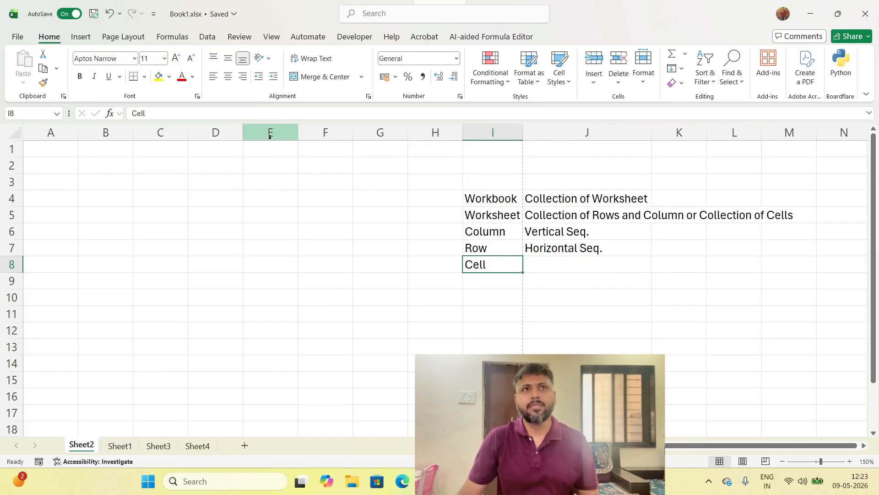
pyautogui.click(161, 132)
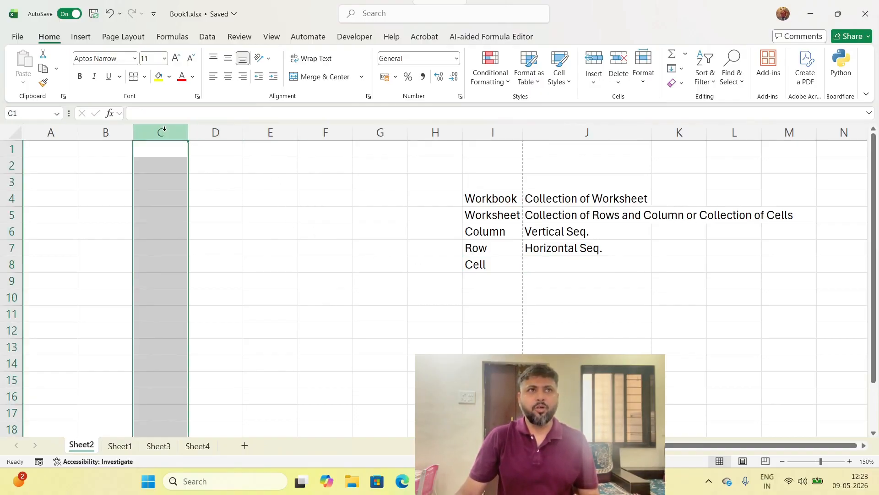
pyautogui.click(158, 76)
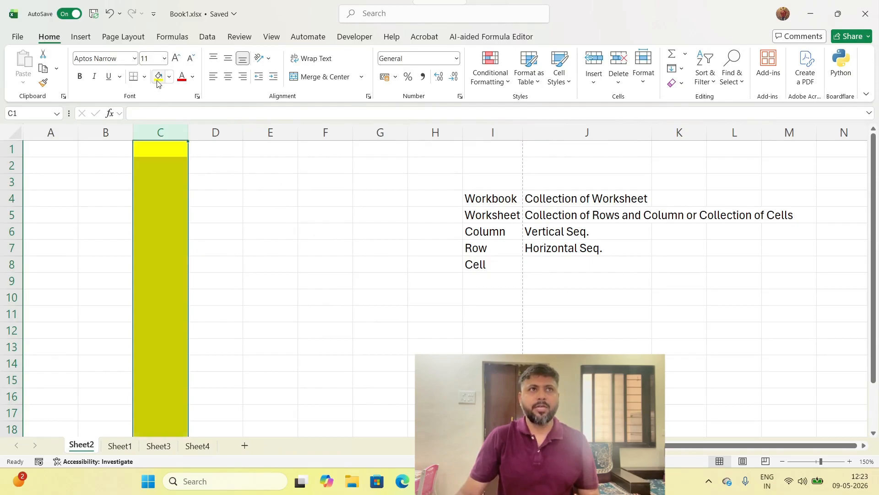
pyautogui.click(11, 280)
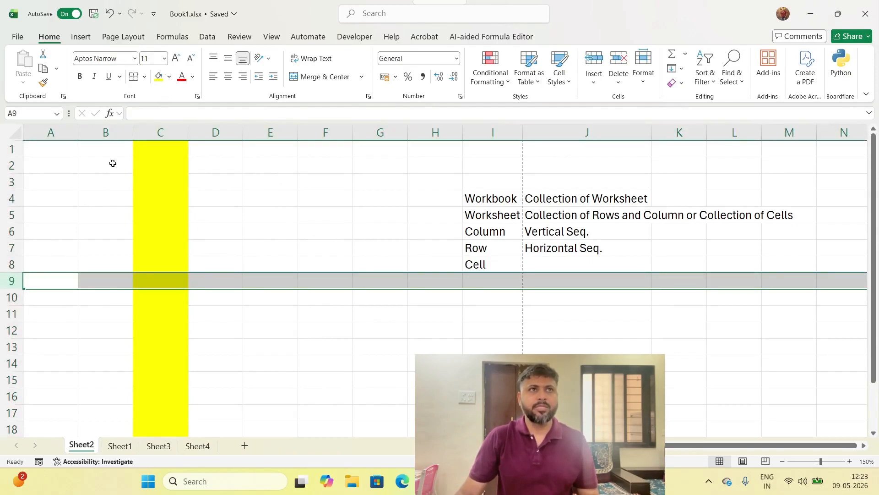
pyautogui.click(159, 77)
# Step: Outline cell C9, where the yellow column and row cross, with a border
pyautogui.click(160, 132)
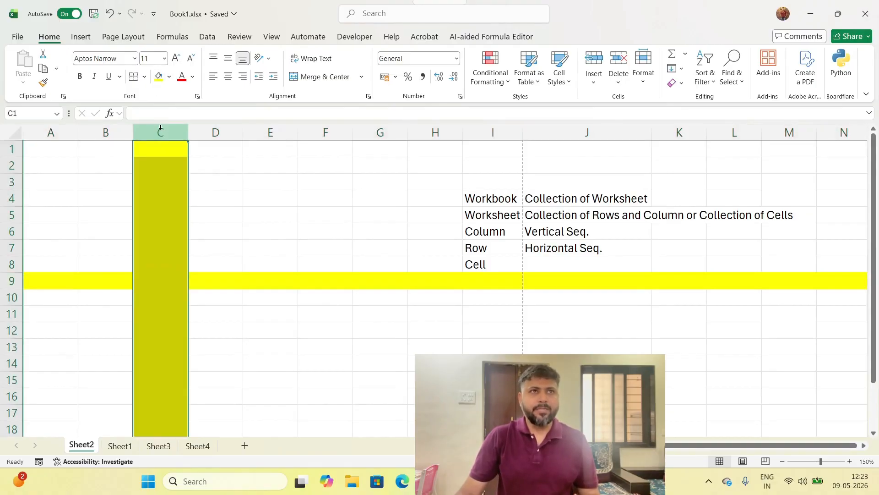
pyautogui.click(14, 281)
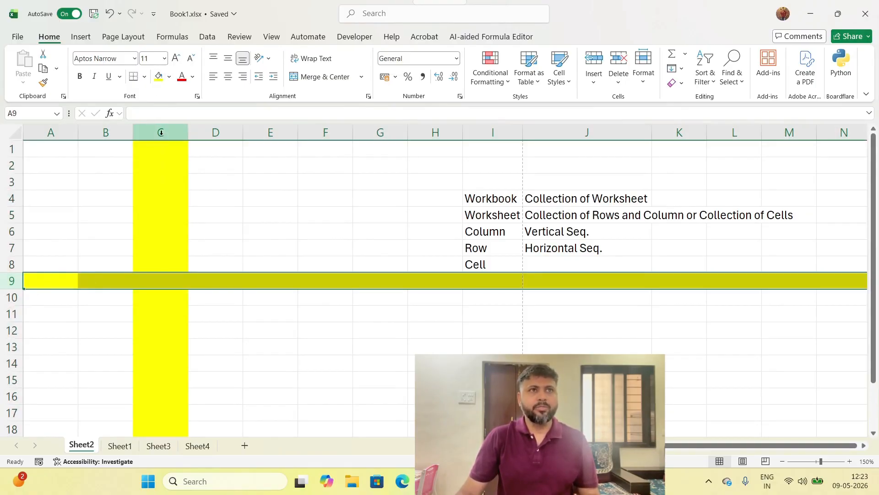
pyautogui.click(167, 277)
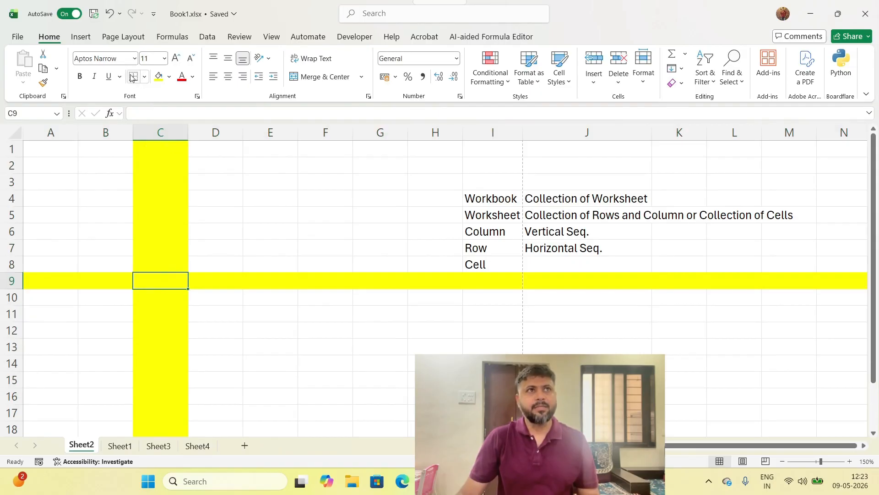
pyautogui.click(146, 78)
pyautogui.click(149, 225)
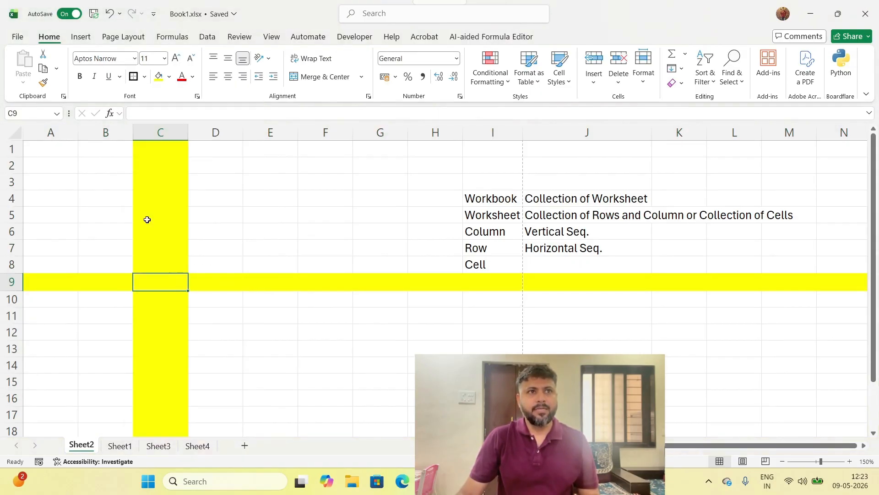
pyautogui.click(170, 298)
pyautogui.click(164, 281)
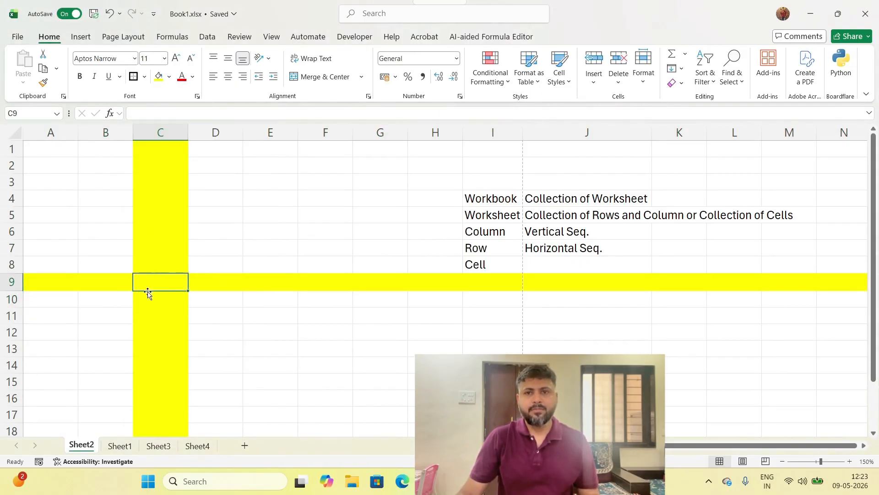
# Step: Enter "Intersection of Rows and Column called cell" in cell J8 as the definition of Cell
pyautogui.click(539, 267)
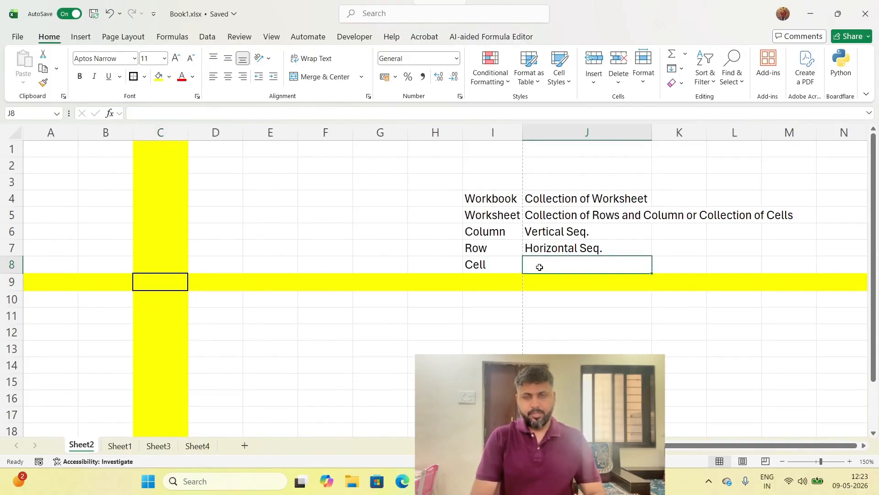
pyautogui.write('Intersectoi')
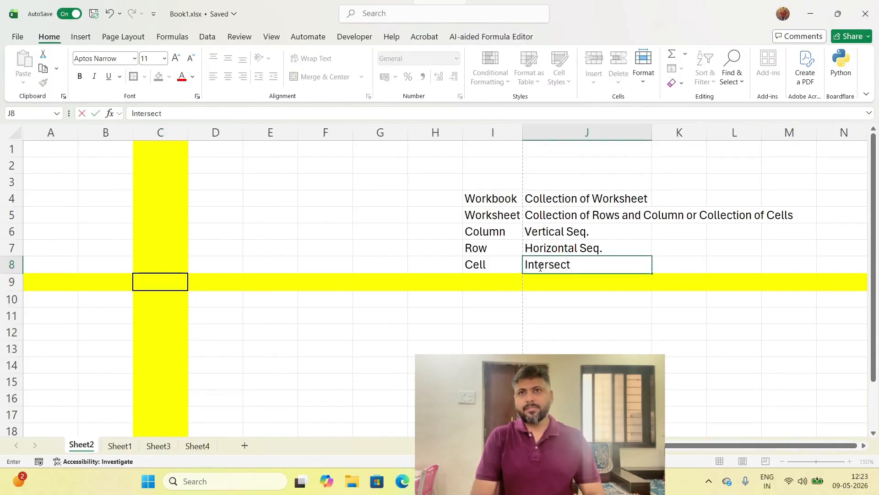
pyautogui.press('BackSpace')
pyautogui.press('BackSpace')
pyautogui.write('ion of Rows and CO')
pyautogui.press('BackSpace')
pyautogui.write('olumn colled')
pyautogui.hotkey('ctrl', 'Return')
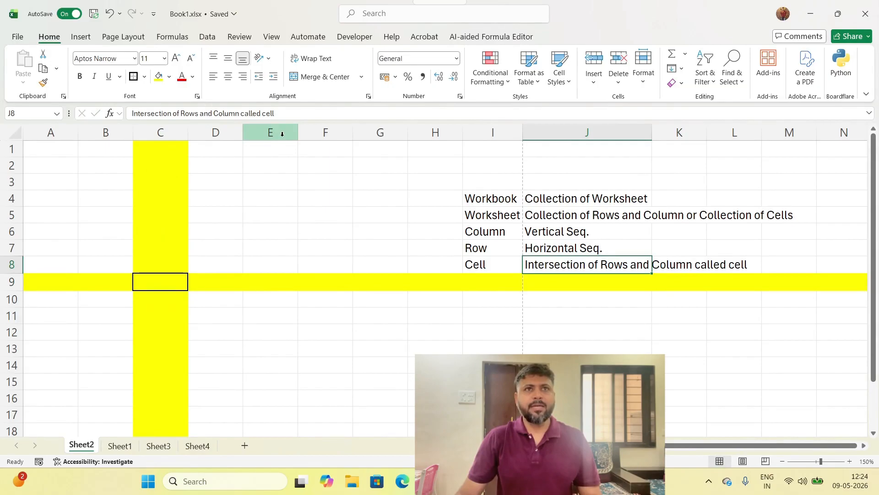
# Step: Fill the whole of column E and the whole of row 2 with yellow
pyautogui.click(262, 134)
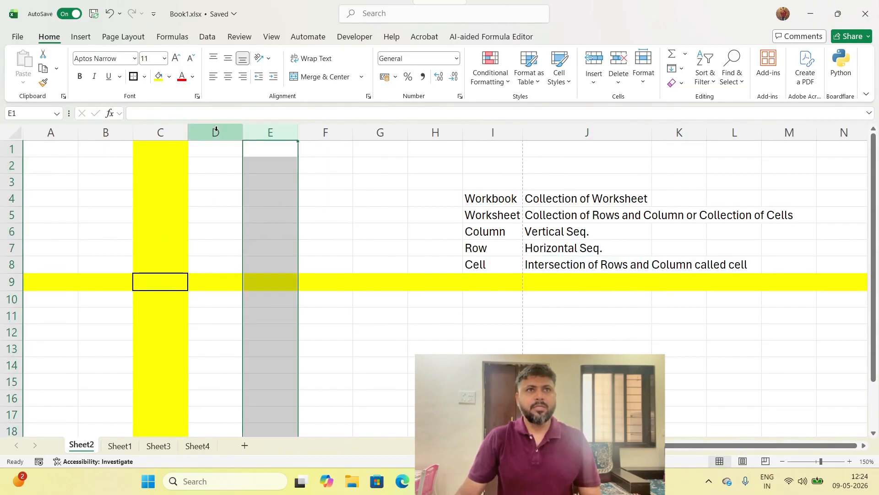
pyautogui.click(158, 76)
pyautogui.click(12, 166)
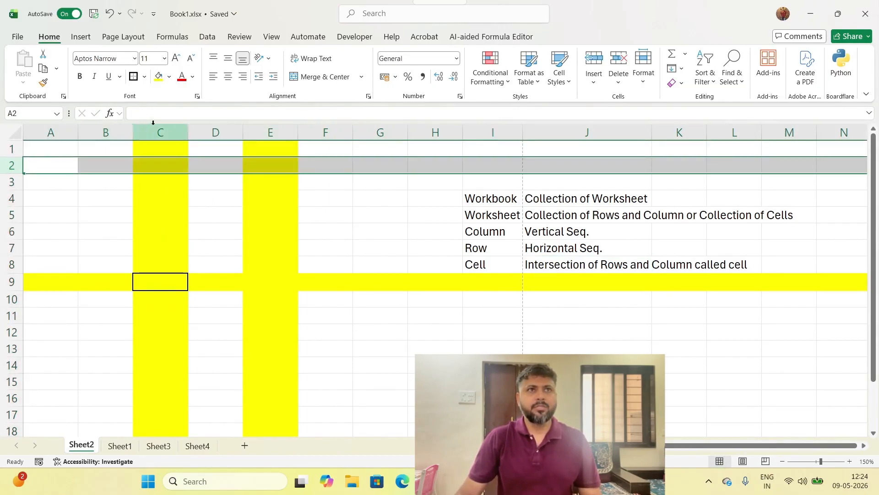
pyautogui.click(158, 76)
# Step: Compare cells C2 and E2, where yellow row 2 crosses the two yellow columns
pyautogui.click(265, 170)
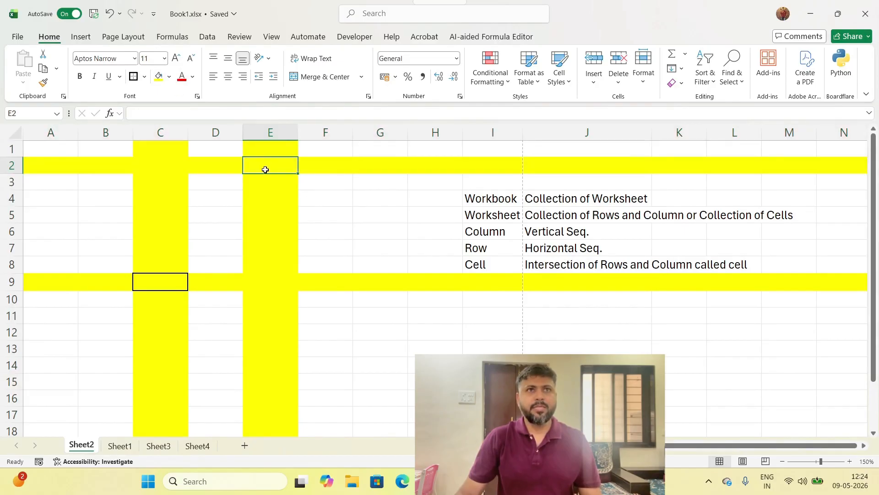
pyautogui.click(175, 163)
pyautogui.click(260, 165)
pyautogui.click(168, 166)
pyautogui.click(273, 164)
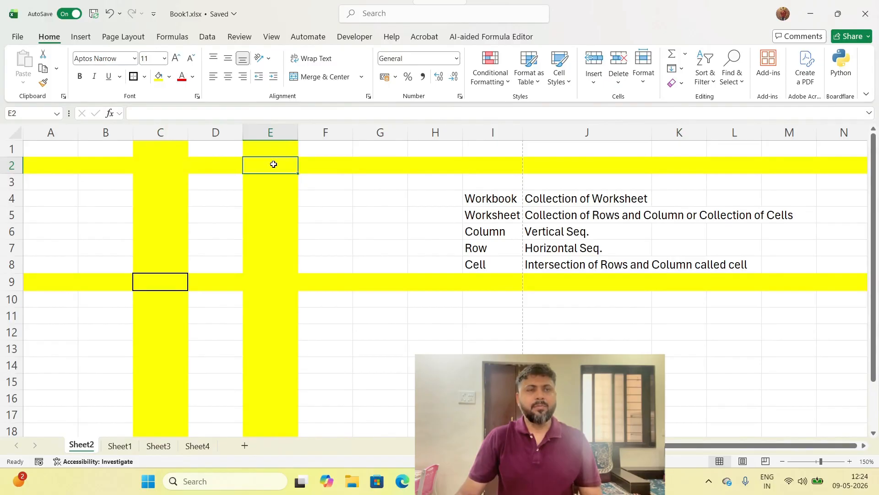
pyautogui.click(168, 164)
pyautogui.click(282, 163)
pyautogui.click(165, 169)
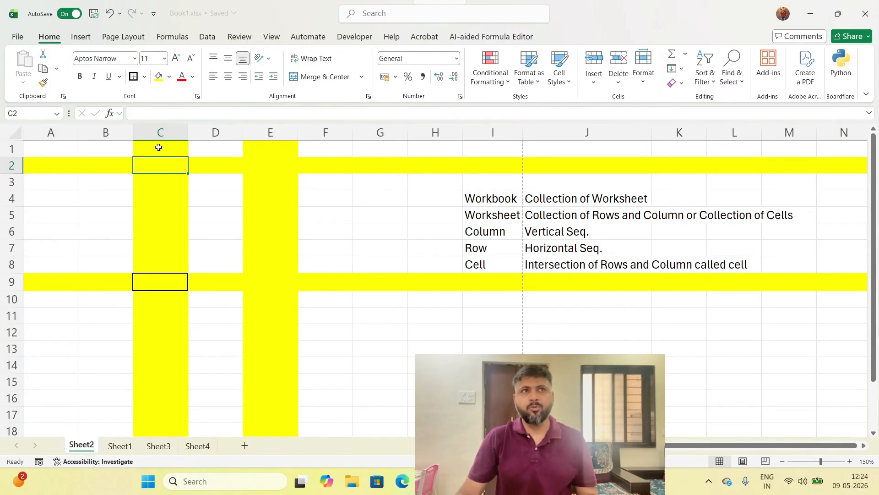
# Step: Trace column C and row 2 to their intersection and examine the cell's address in the Name Box
pyautogui.click(160, 132)
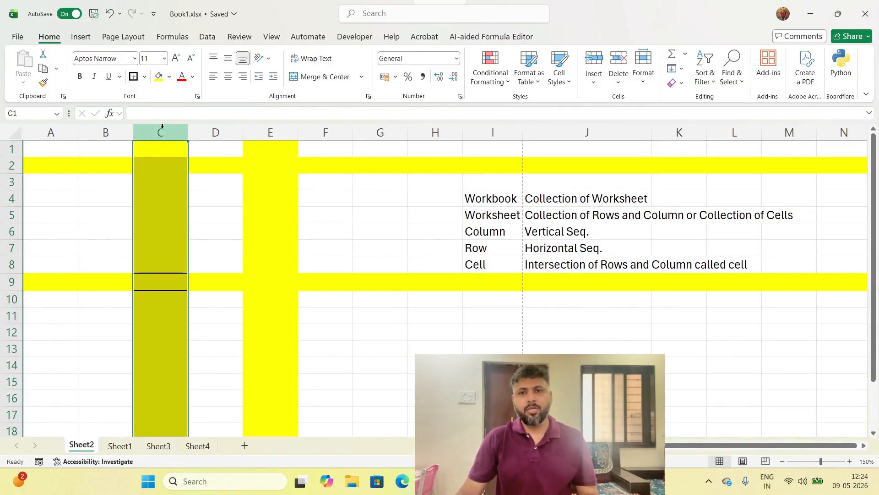
pyautogui.click(10, 167)
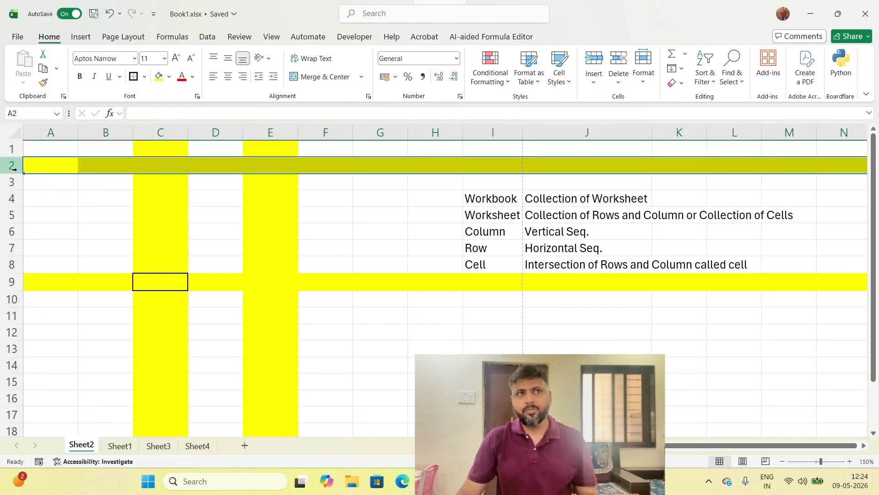
pyautogui.click(157, 164)
pyautogui.click(160, 133)
pyautogui.click(14, 167)
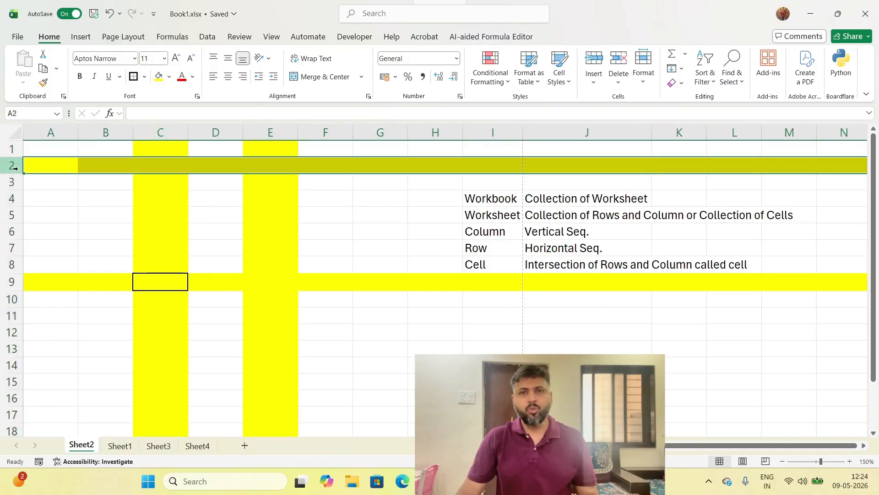
pyautogui.click(165, 166)
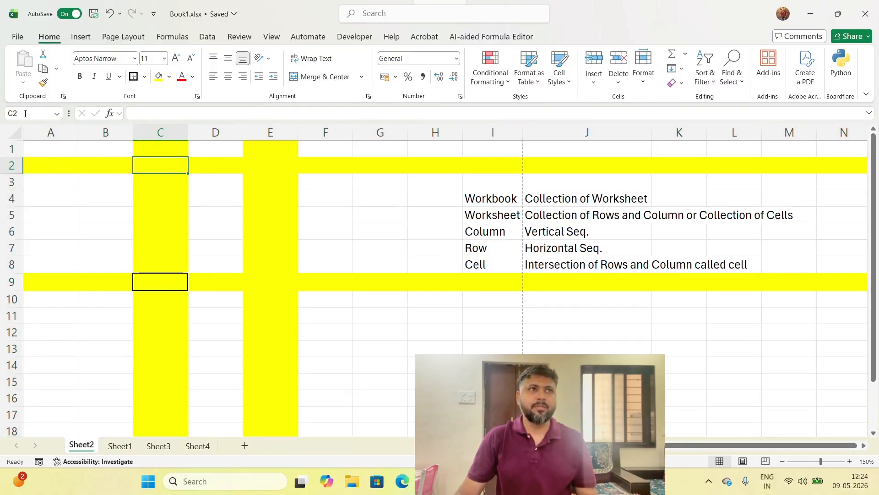
pyautogui.click(6, 113)
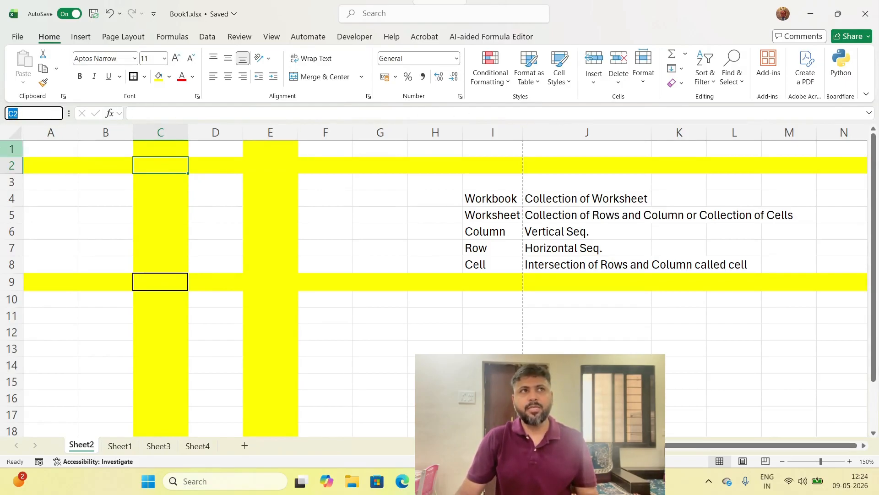
pyautogui.press('Escape')
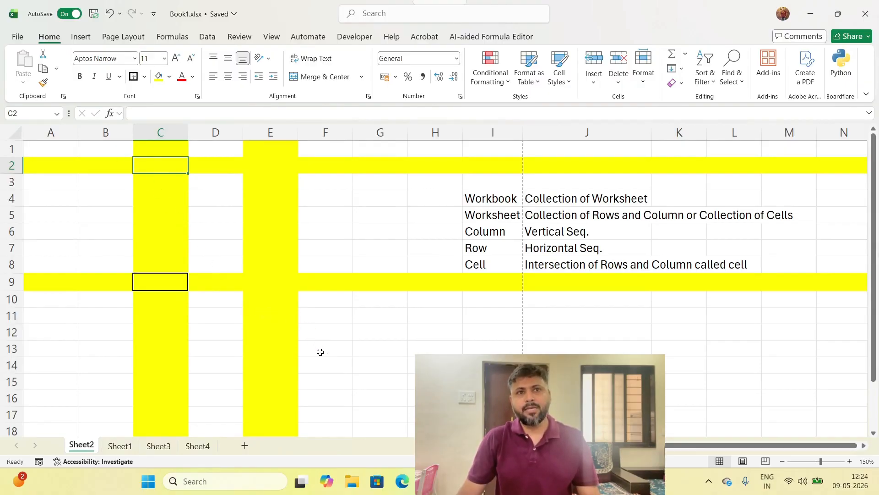
pyautogui.click(17, 114)
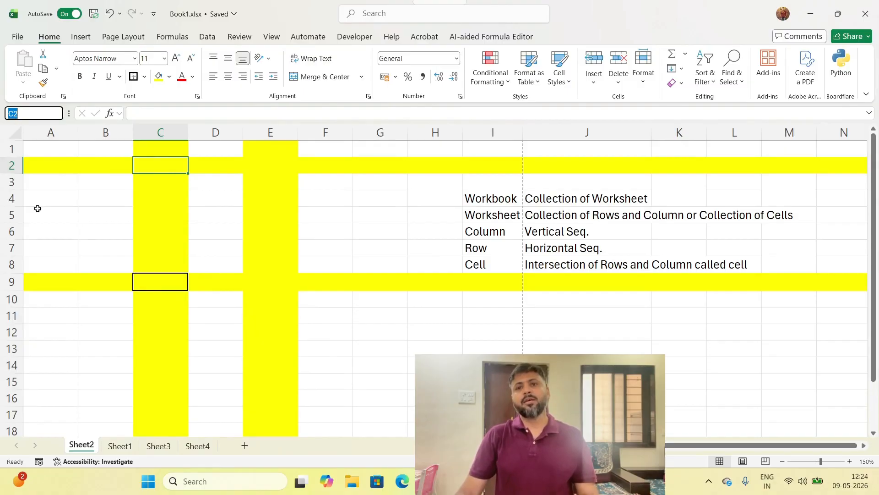
pyautogui.press('Escape')
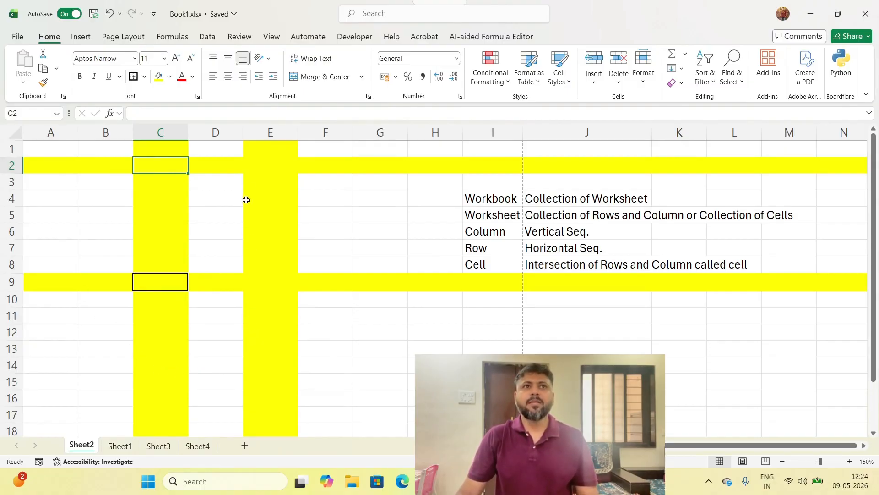
# Step: Trace column E and row 2 to cell E2, and check the address of cell L13 in the Name Box
pyautogui.click(258, 161)
pyautogui.click(267, 132)
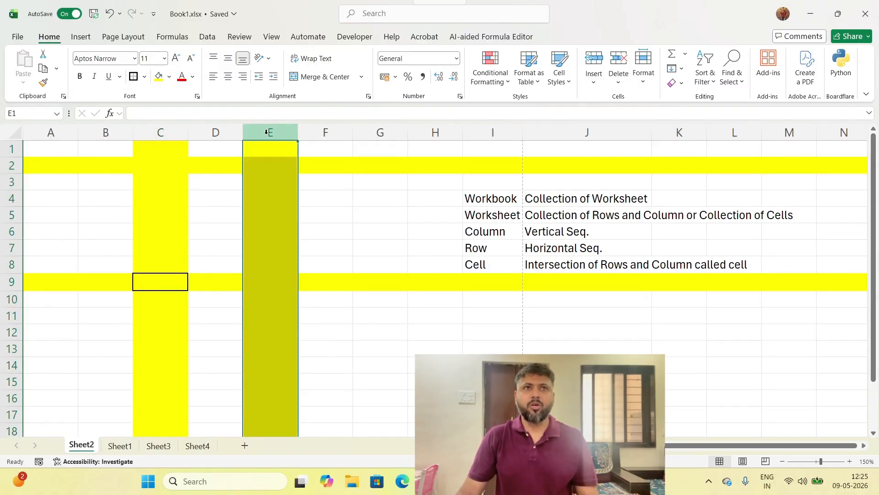
pyautogui.click(11, 165)
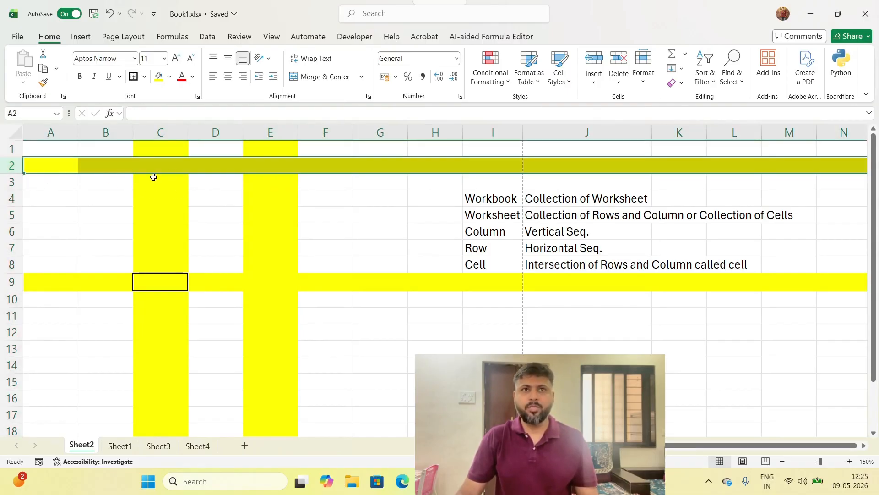
pyautogui.click(264, 165)
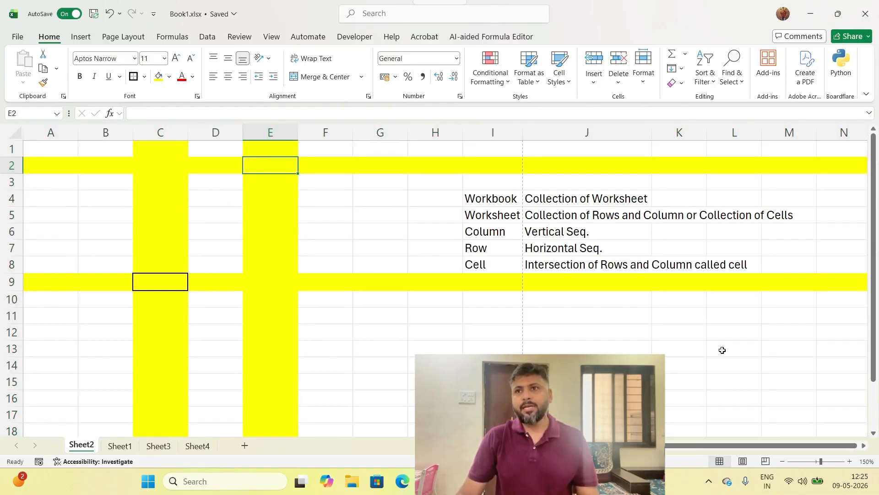
pyautogui.click(742, 351)
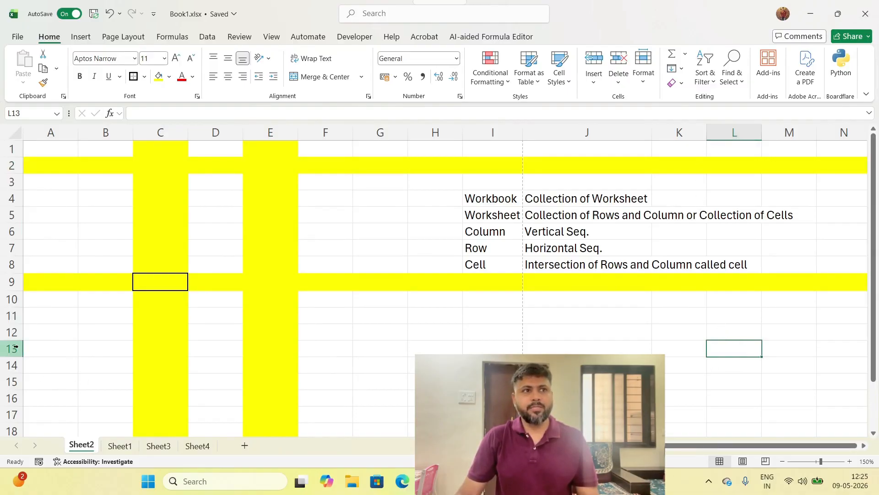
pyautogui.click(24, 115)
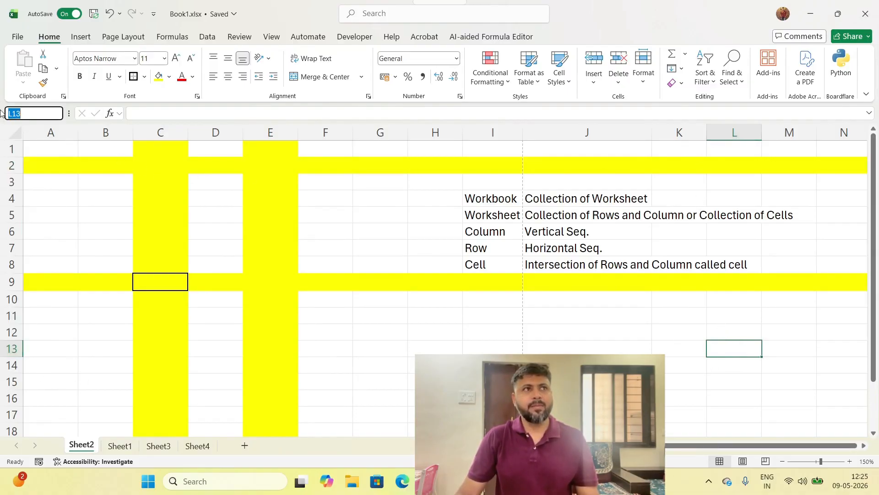
pyautogui.press('Escape')
# Step: Enter "Range" in cell I10 and its definition "Collection of Cells" in cell J10
pyautogui.click(494, 323)
pyautogui.moveTo(490, 198); pyautogui.dragTo(534, 260)
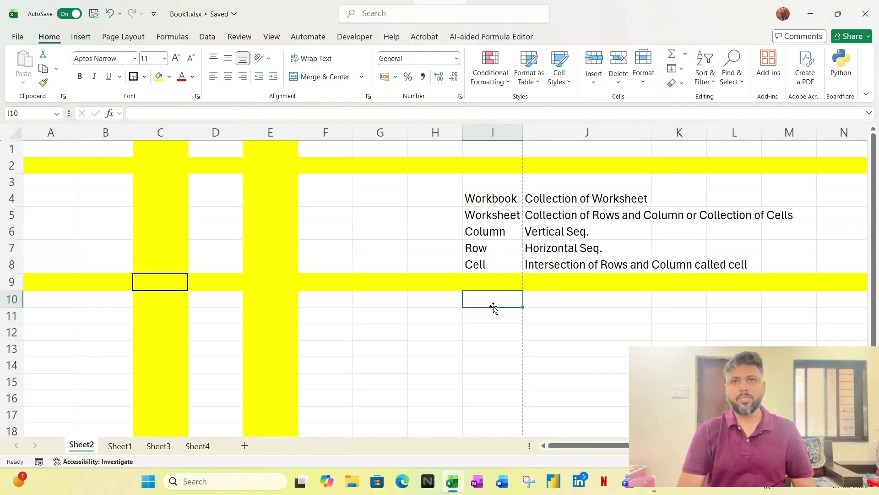
pyautogui.write('Range')
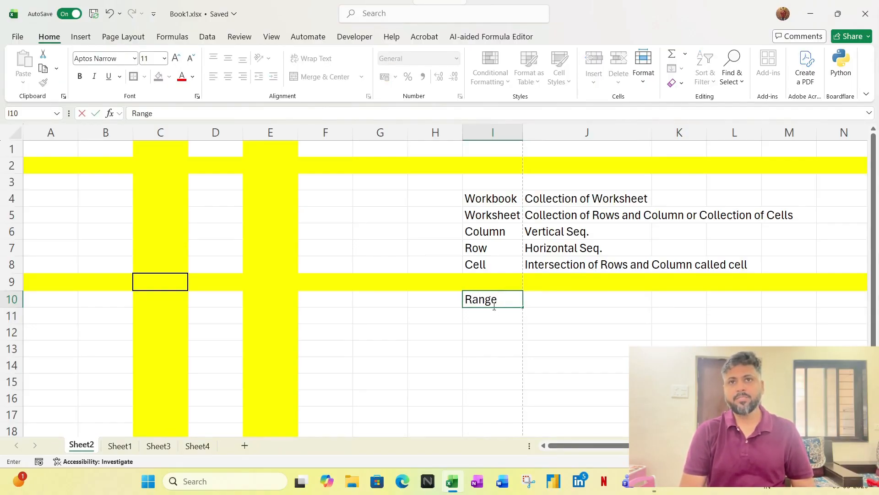
pyautogui.press('Tab')
pyautogui.write('Cel')
pyautogui.press('BackSpace')
pyautogui.press('BackSpace')
pyautogui.press('BackSpace')
pyautogui.write('Collection of Cells')
pyautogui.click(493, 308)
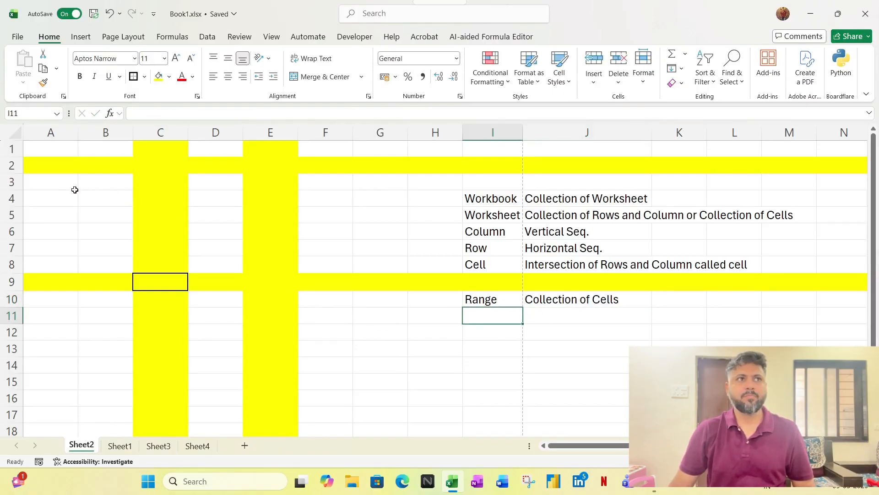
# Step: Select the cell blocks A3:D6 and A1:D4 as examples of a range
pyautogui.moveTo(61, 186); pyautogui.dragTo(215, 236)
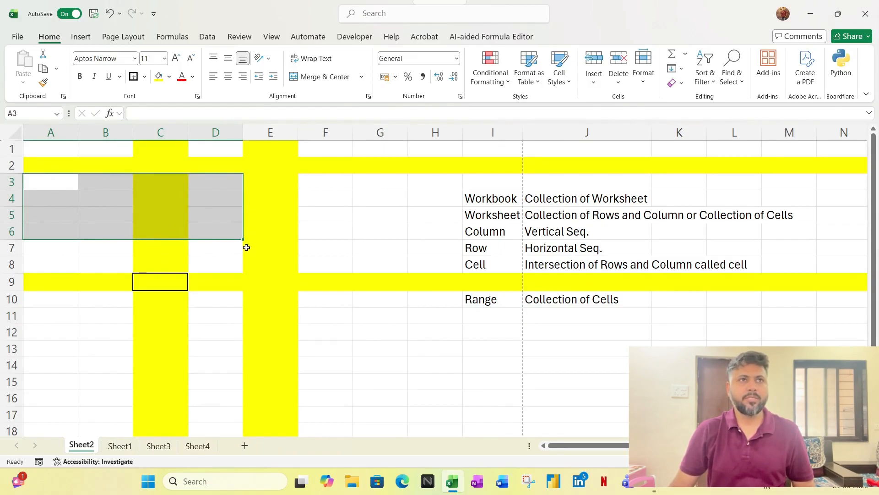
pyautogui.click(55, 183)
pyautogui.moveTo(46, 148); pyautogui.dragTo(214, 196)
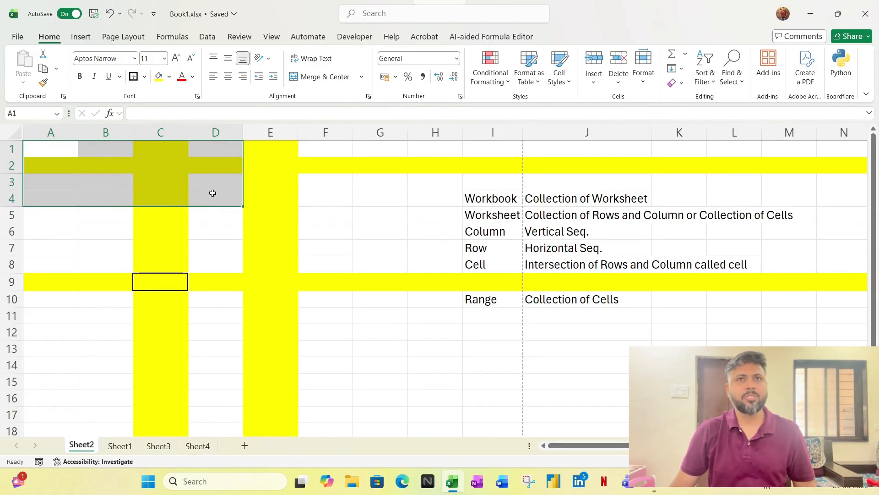
# Step: Enter the range reference "=A1:D4" as visible text in cell K10 as the example for Range
pyautogui.click(660, 301)
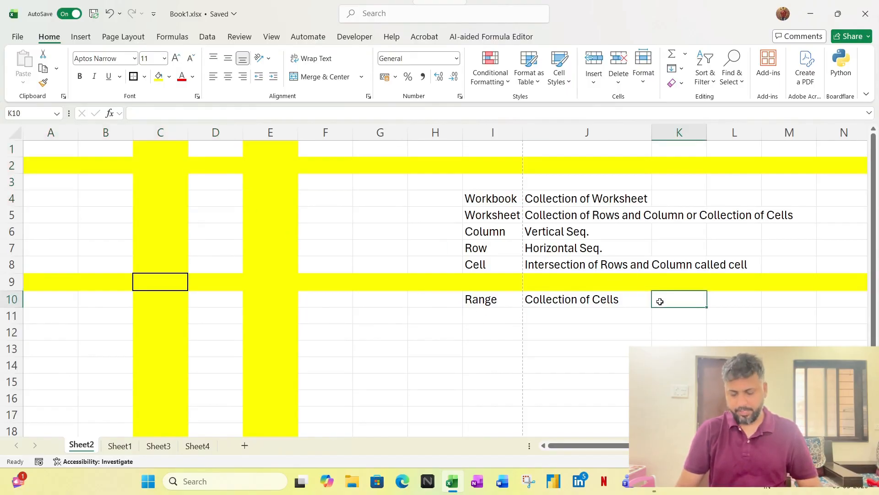
pyautogui.write('=')
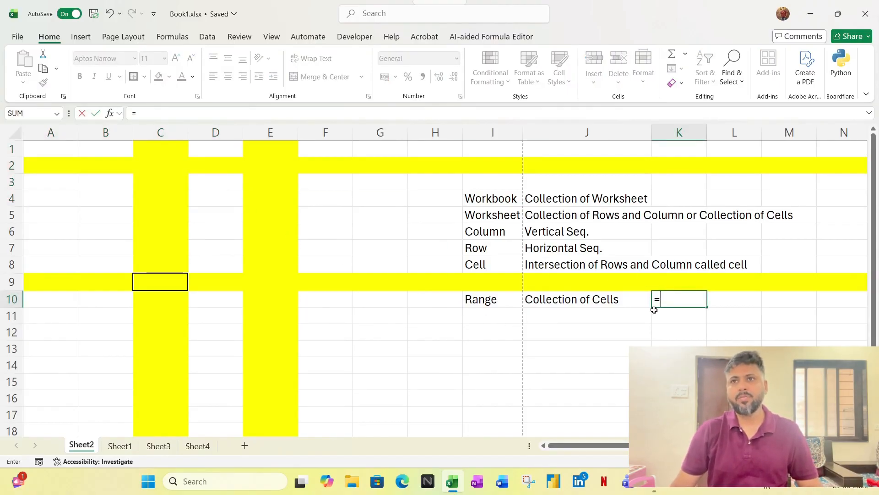
pyautogui.click(52, 147)
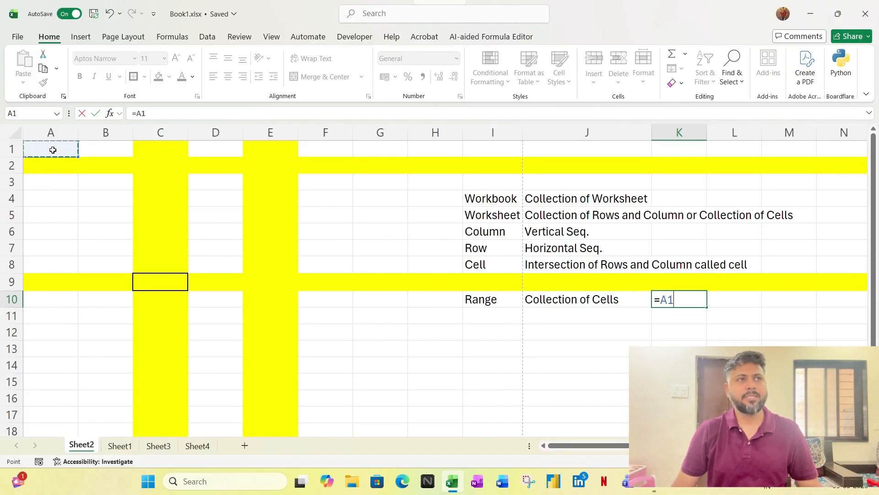
pyautogui.moveTo(68, 149); pyautogui.dragTo(212, 192)
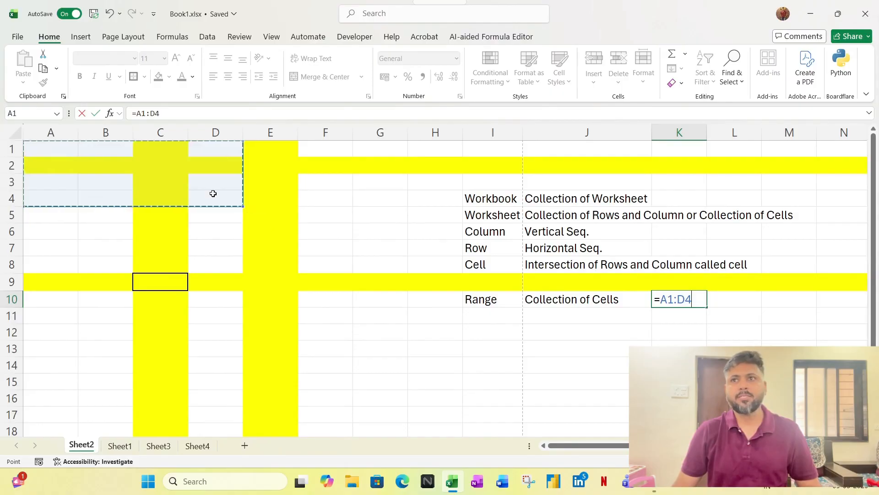
pyautogui.click(688, 299)
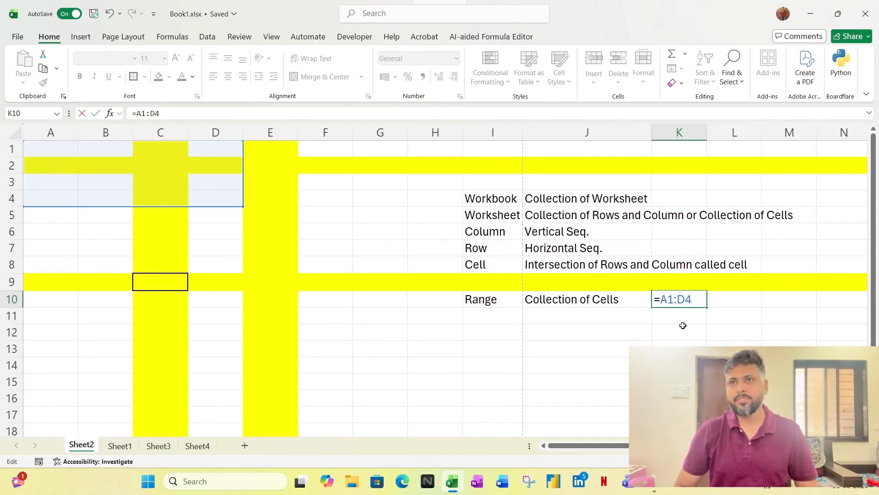
pyautogui.press('Return')
# Step: AutoFit the width of column J to the Cell definition in J8
pyautogui.press('Up')
pyautogui.press('Up')
pyautogui.press('Up')
pyautogui.press('Left')
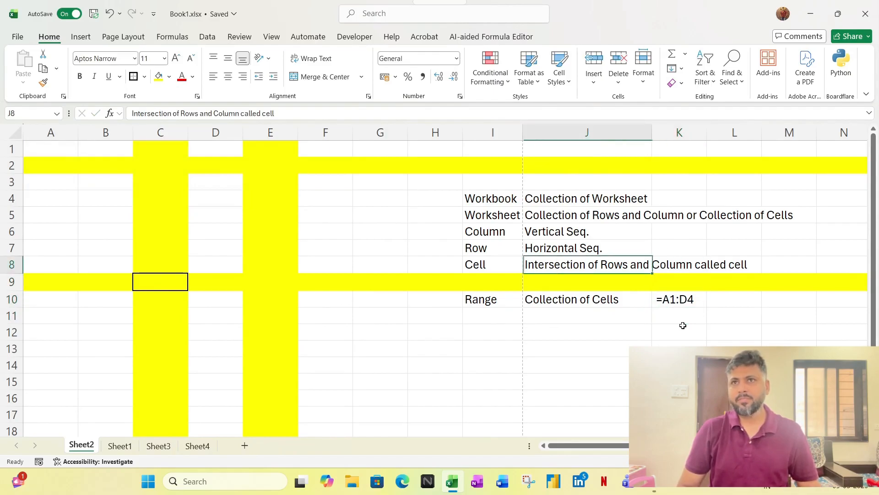
pyautogui.press('alt')
pyautogui.press('h')
pyautogui.press('o')
pyautogui.press('i')
# Step: Enter "A1" in cell K8 as the example for Cell
pyautogui.press('Right')
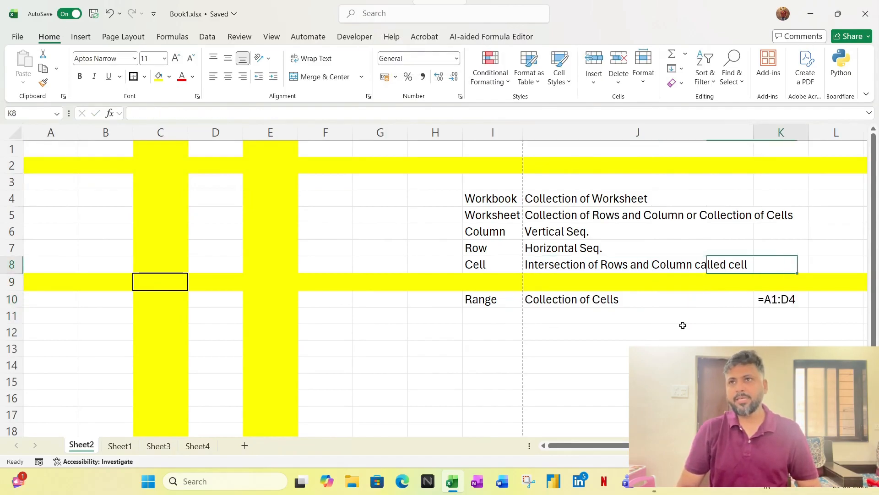
pyautogui.write('A')
pyautogui.press('Return')
# Step: Enter the examples "A,B,C,D" for Column in cell K6 and "1,2,3,4" for Row in cell K7
pyautogui.press('Up')
pyautogui.press('Up')
pyautogui.press('Up')
pyautogui.write('A1,')
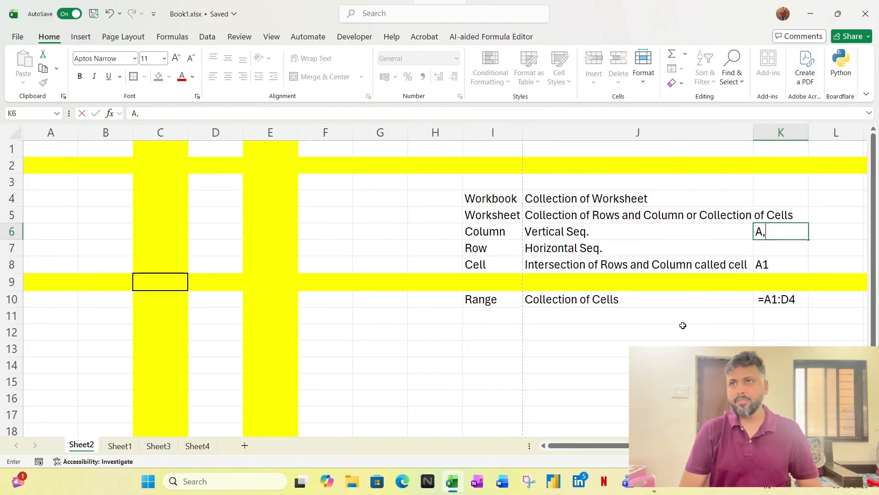
pyautogui.write('B,C,D')
pyautogui.press('Return')
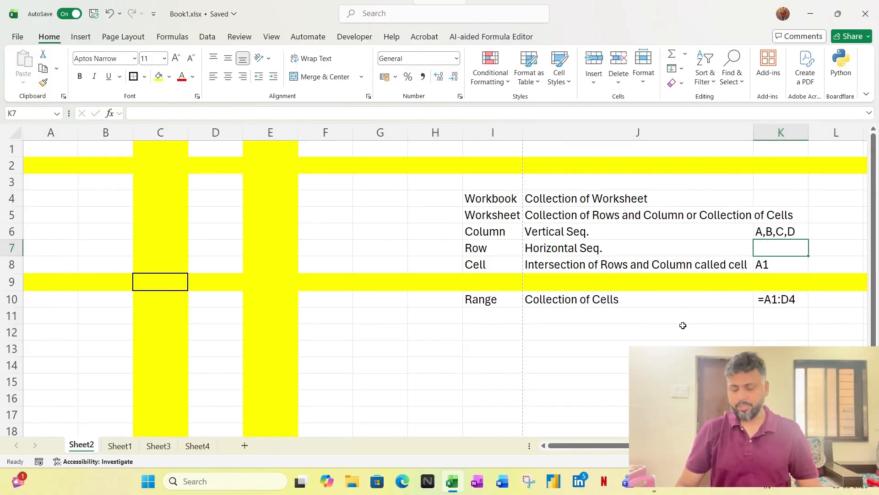
pyautogui.write('1,2,3,4')
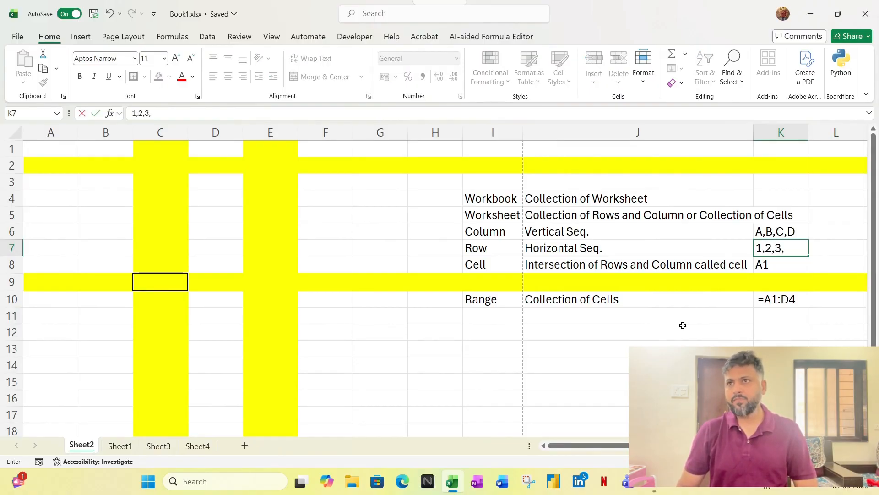
pyautogui.press('Return')
# Step: Select cells I4:I10 to review the list of terms from Workbook to Range
pyautogui.press('Up')
pyautogui.press('Down')
pyautogui.press('Left')
pyautogui.press('Left')
pyautogui.press('Down')
pyautogui.press('Down')
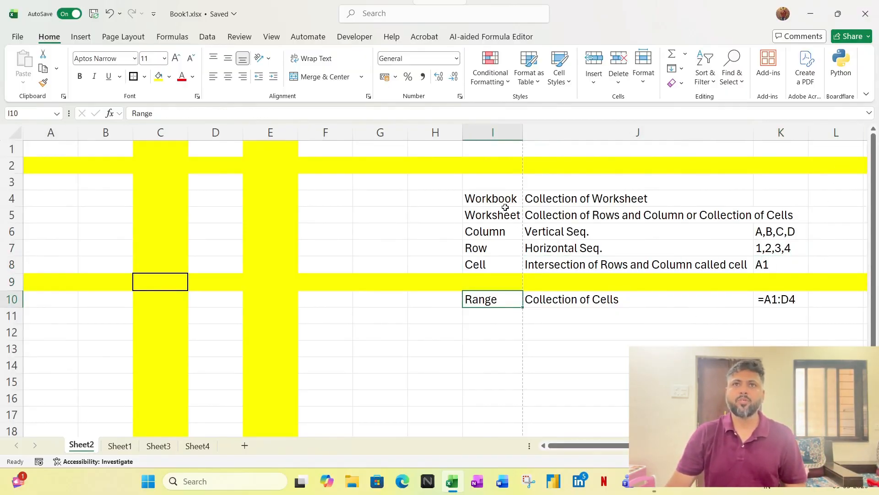
pyautogui.moveTo(504, 199); pyautogui.dragTo(510, 300)
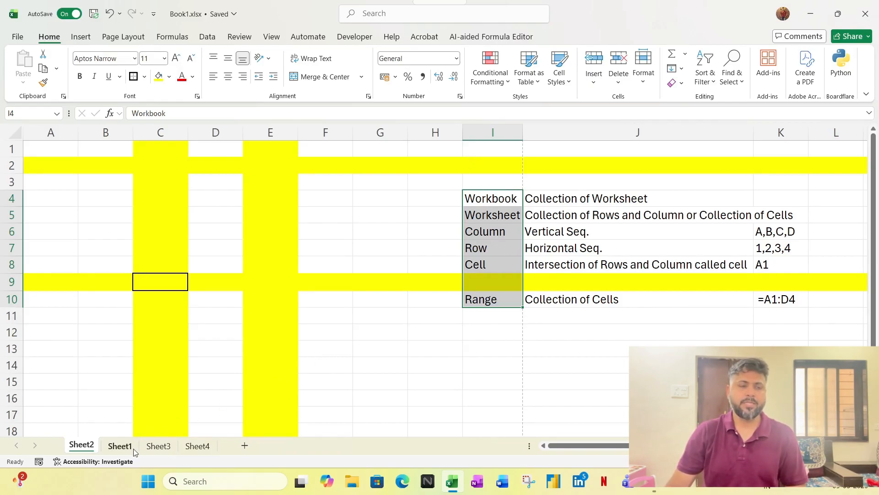
# Step: Switch to Sheet1 and go through the header cells from Segment in A1 to Units Sold in E1
pyautogui.click(120, 446)
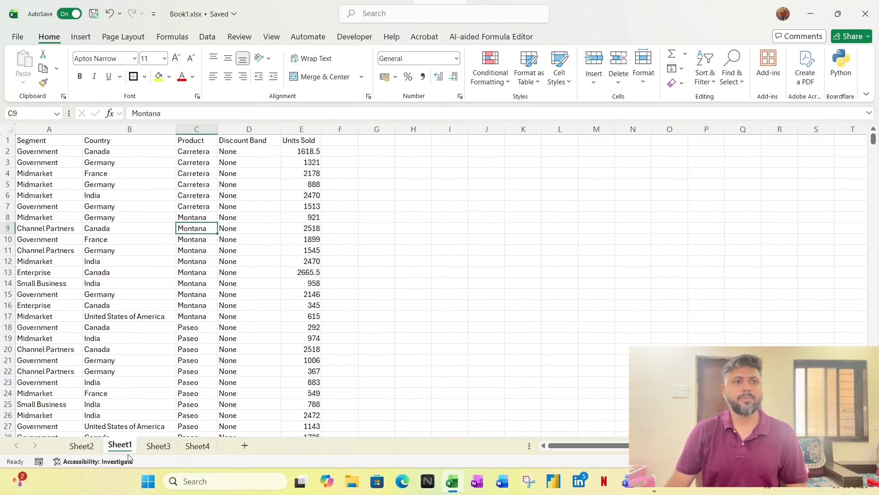
pyautogui.click(68, 195)
pyautogui.click(45, 144)
pyautogui.click(97, 140)
pyautogui.click(208, 140)
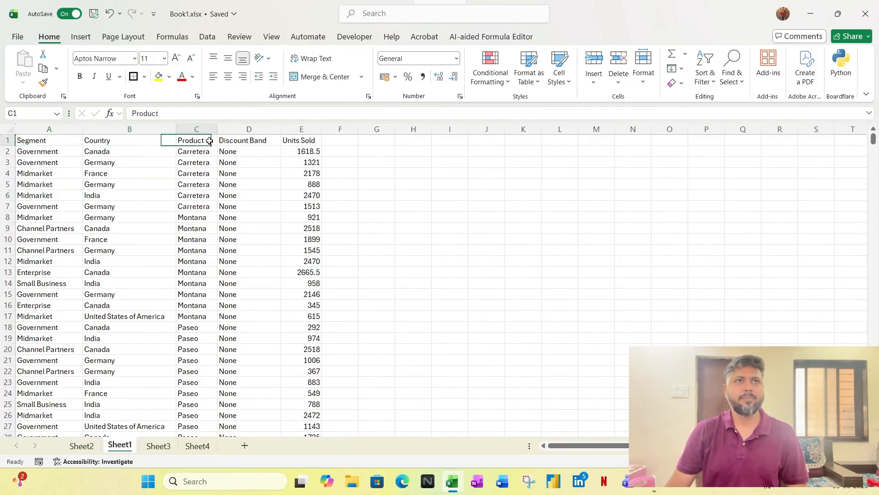
pyautogui.click(253, 144)
pyautogui.click(303, 142)
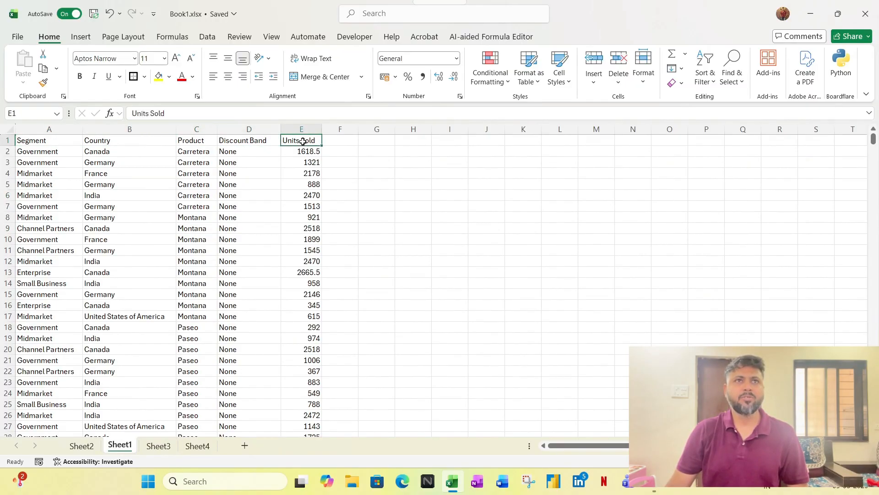
# Step: Select the whole sales dataset starting from A1, and return to cell A1
pyautogui.click(51, 143)
pyautogui.hotkey('ctrl', 'shift', 'Right')
pyautogui.hotkey('ctrl', 'shift', 'Down')
pyautogui.hotkey('ctrl', 'Home')
# Step: Go down the Segment column record by record as far as cell A11
pyautogui.press('Down')
pyautogui.press('Up')
pyautogui.press('Down')
pyautogui.press('Down')
pyautogui.press('Down')
pyautogui.press('Down')
pyautogui.press('Down')
pyautogui.press('Down')
pyautogui.press('Down')
pyautogui.press('Down')
pyautogui.press('Down')
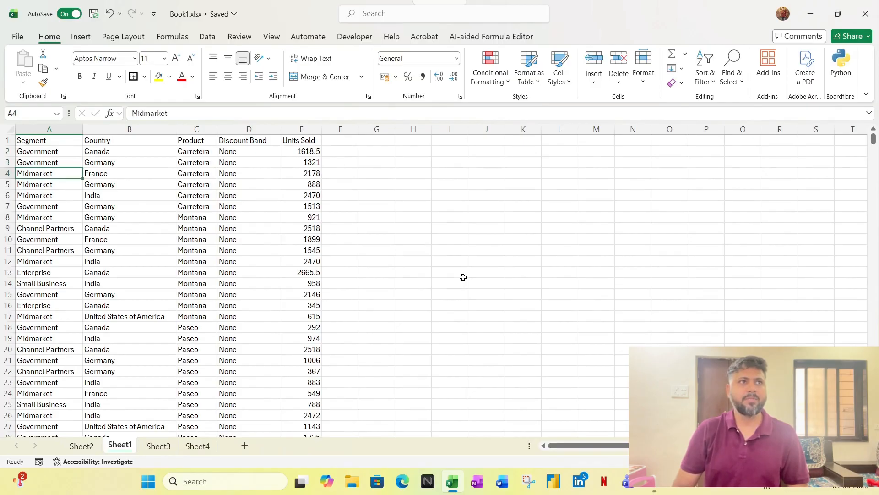
pyautogui.press('Down')
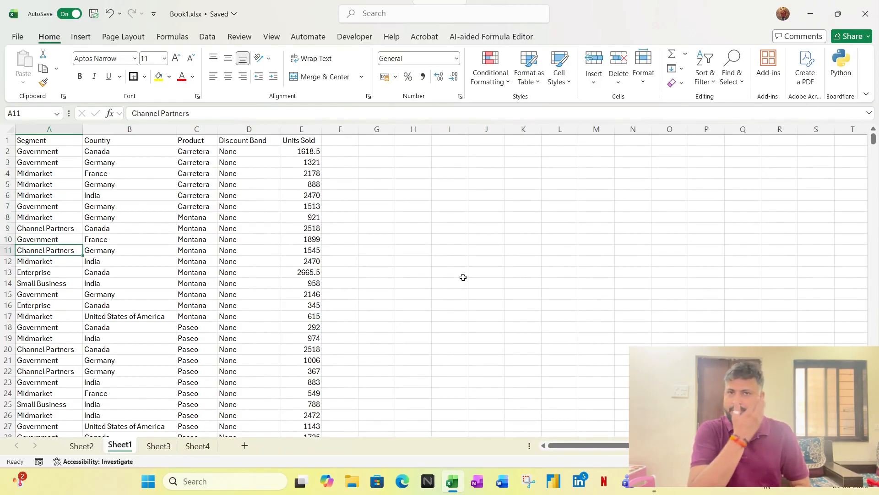
# Step: From A1, select the header row A1:E1, extend the selection to the last record in row 701, and return to A1
pyautogui.hotkey('ctrl', 'Up')
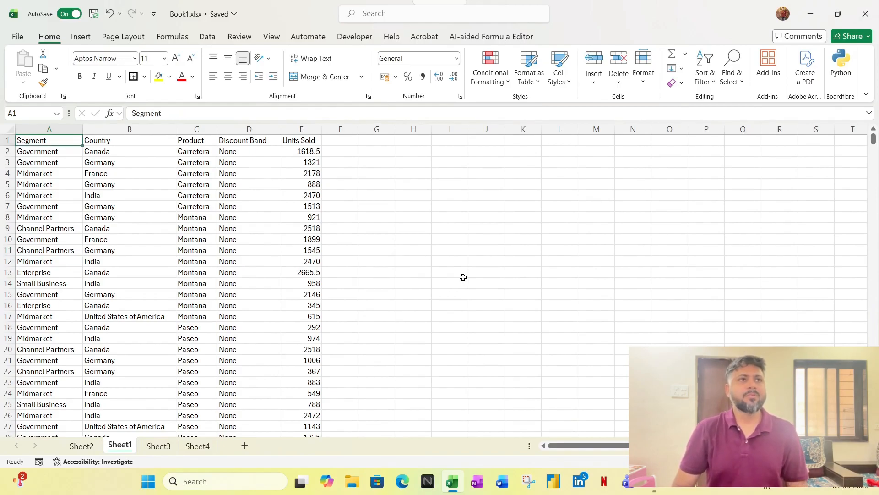
pyautogui.hotkey('ctrl', 'shift', 'Right')
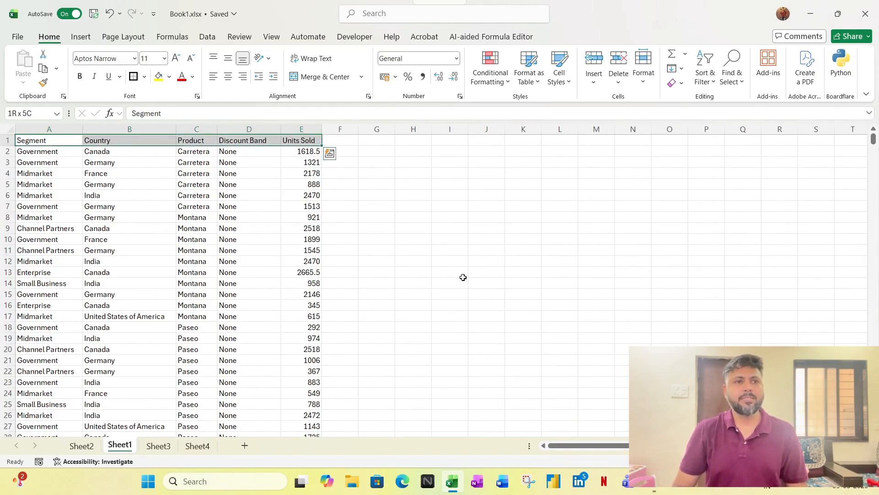
pyautogui.hotkey('ctrl', 'shift', 'Down')
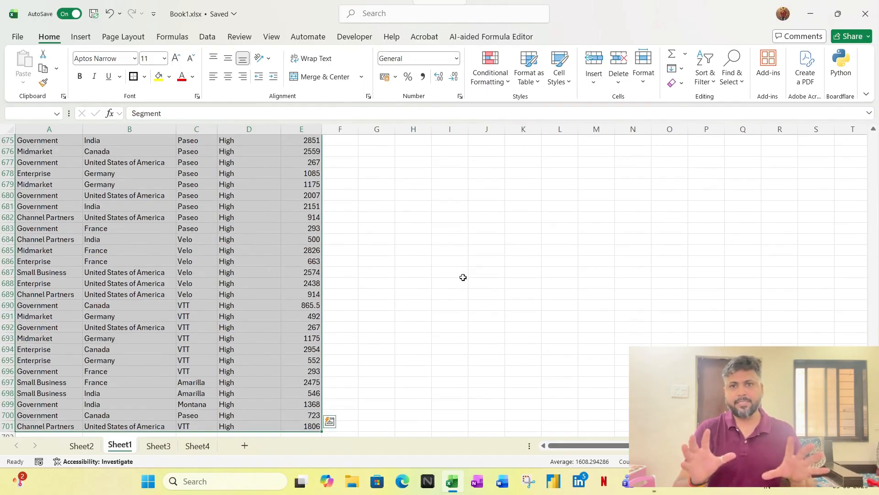
pyautogui.hotkey('ctrl', 'Home')
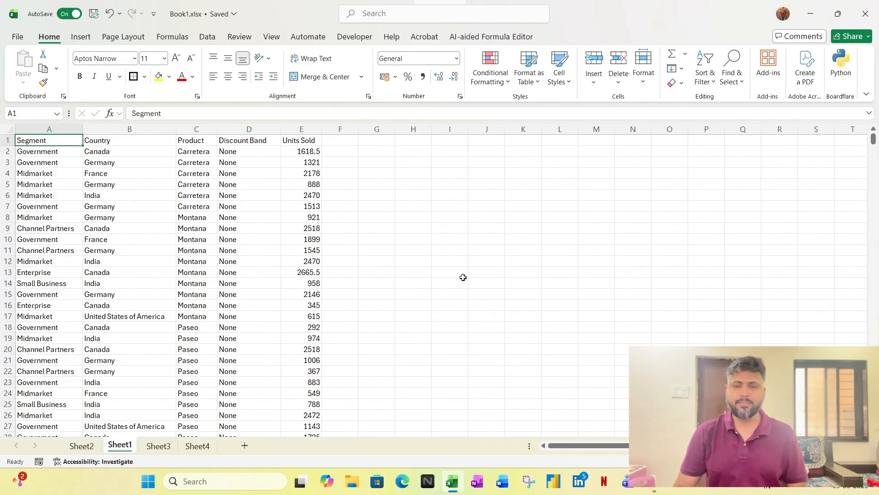
# Step: Enter the headers "Name", "Age" and "Class" in cells J4:L4
pyautogui.click(499, 177)
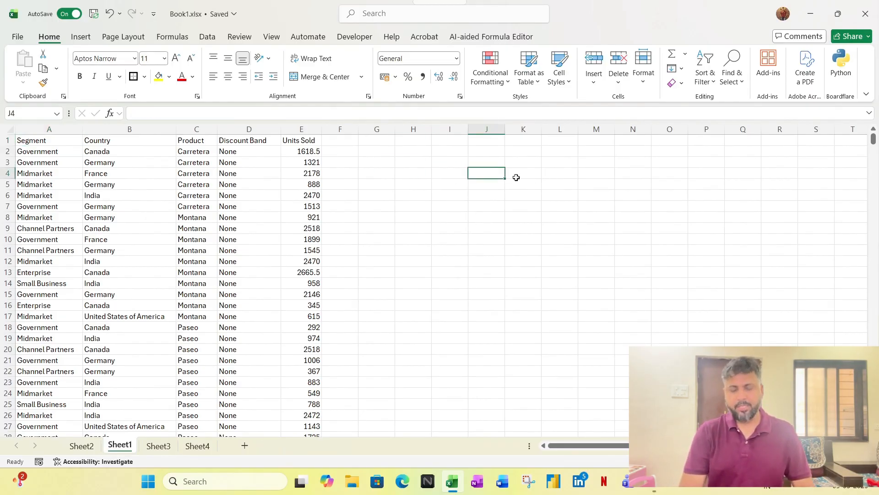
pyautogui.write('S')
pyautogui.write('ame')
pyautogui.press('Tab')
pyautogui.write('Age')
pyautogui.press('Tab')
pyautogui.write('Cla')
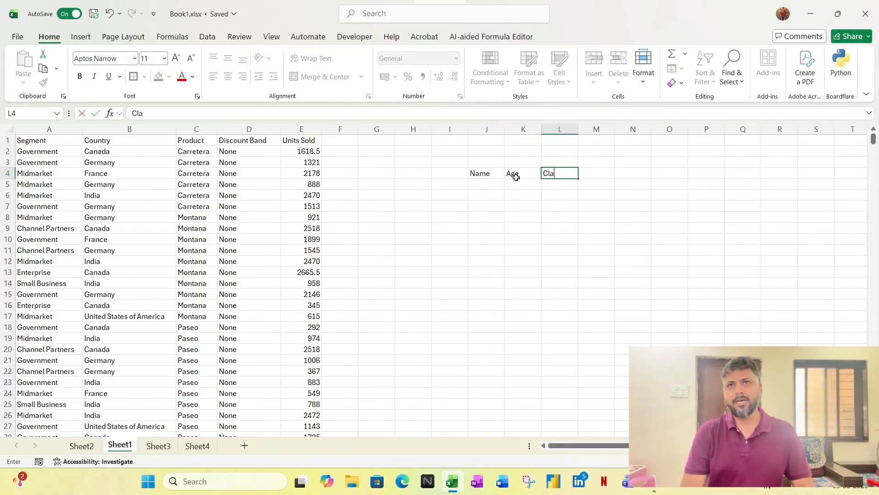
pyautogui.write('ss')
pyautogui.press('Return')
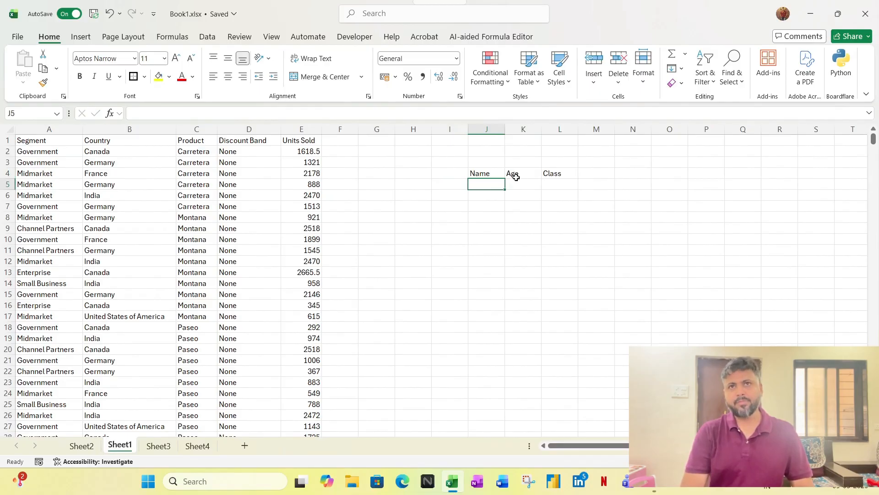
# Step: Fill J5:L5 with the first student's name, age 20 and class "Graduation"
pyautogui.write('Vijay')
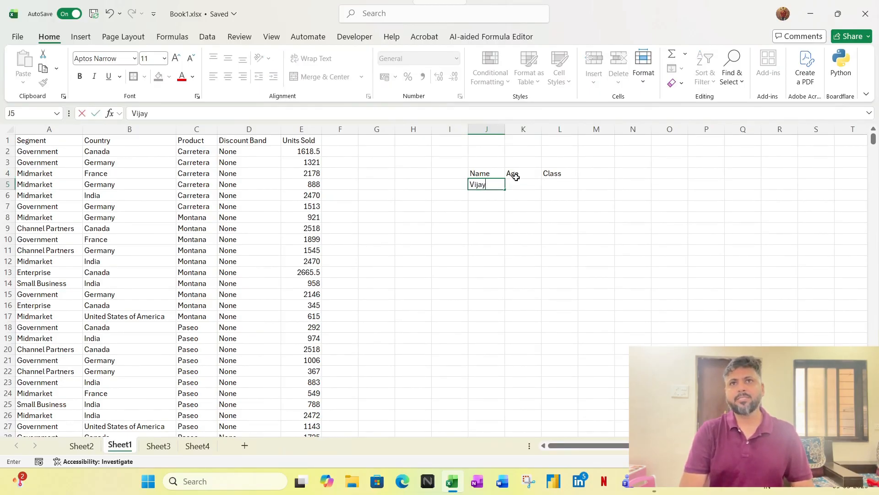
pyautogui.press('Tab')
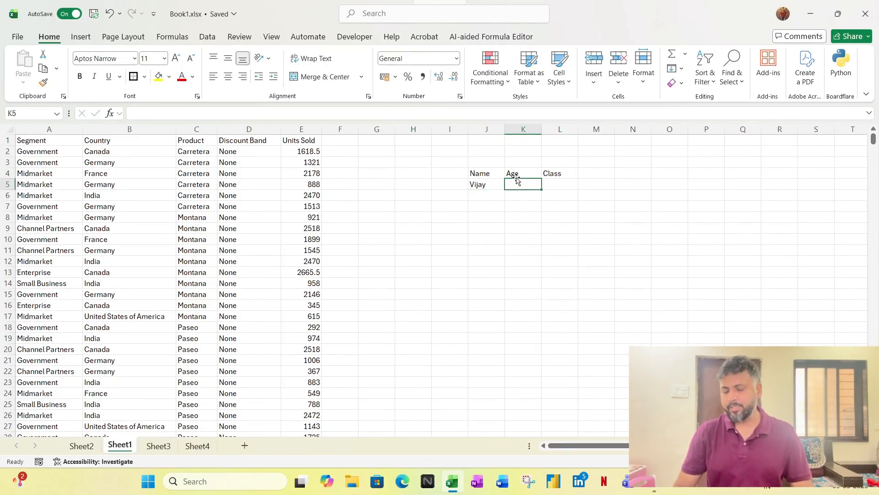
pyautogui.write('20')
pyautogui.press('Tab')
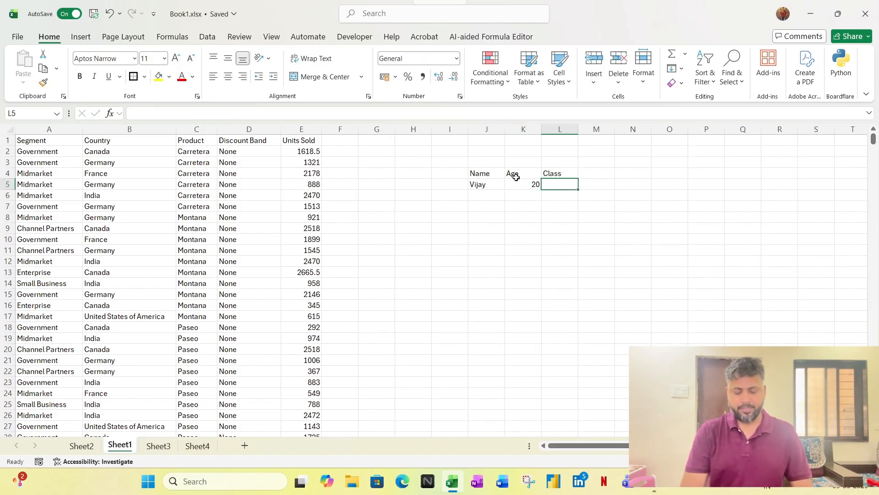
pyautogui.write('Graduation')
pyautogui.press('Return')
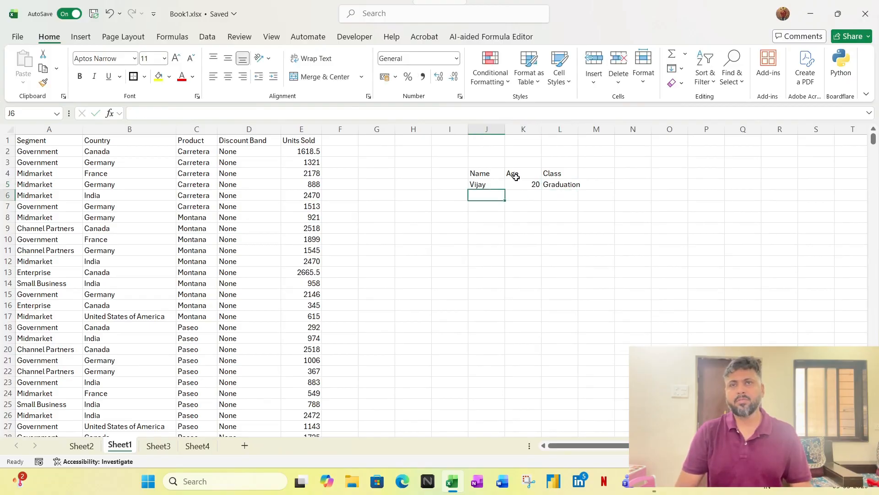
# Step: Fill J6:L6 with the second student's name, age 16 and class "10th"
pyautogui.write('Rake')
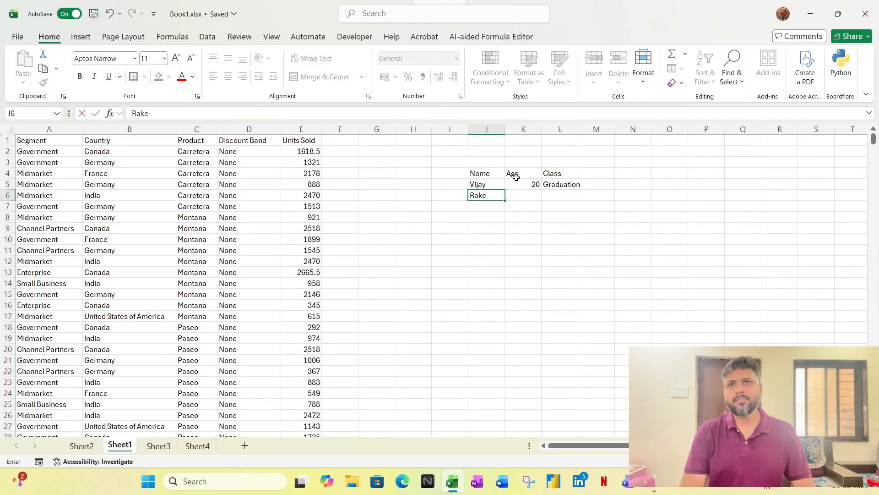
pyautogui.write('sh')
pyautogui.press('Tab')
pyautogui.write('16')
pyautogui.press('Tab')
pyautogui.write('1')
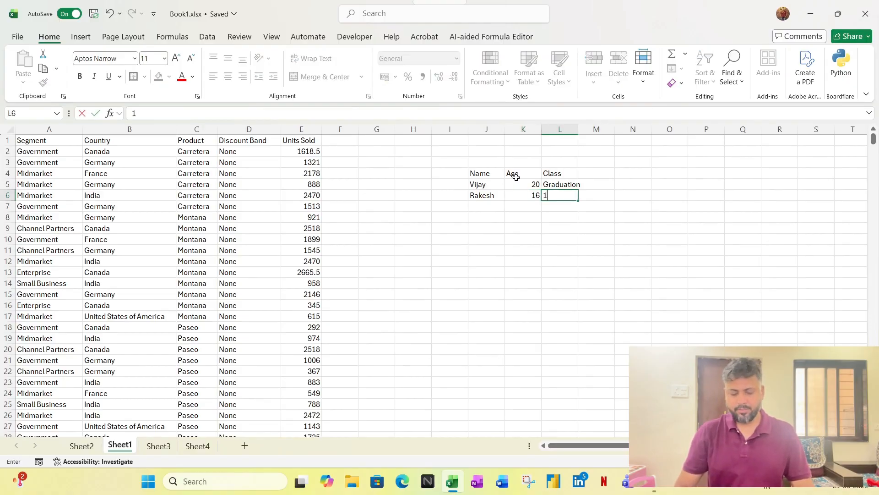
pyautogui.write('0th')
pyautogui.press('Return')
# Step: Select the student table J4:L6 and AutoFit the widths of its columns
pyautogui.press('Up')
pyautogui.press('Up')
pyautogui.press('Up')
pyautogui.hotkey('ctrl', 'a')
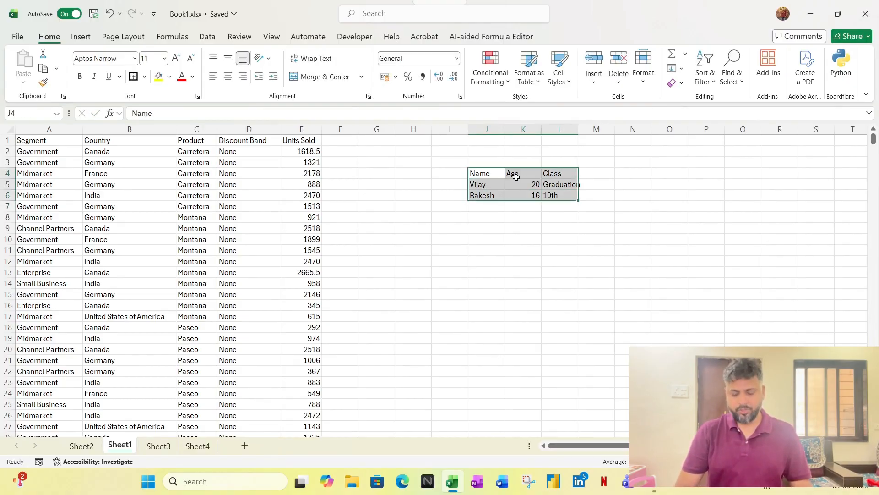
pyautogui.hotkey('alt', 'h')
pyautogui.press('o')
pyautogui.press('i')
pyautogui.click(483, 172)
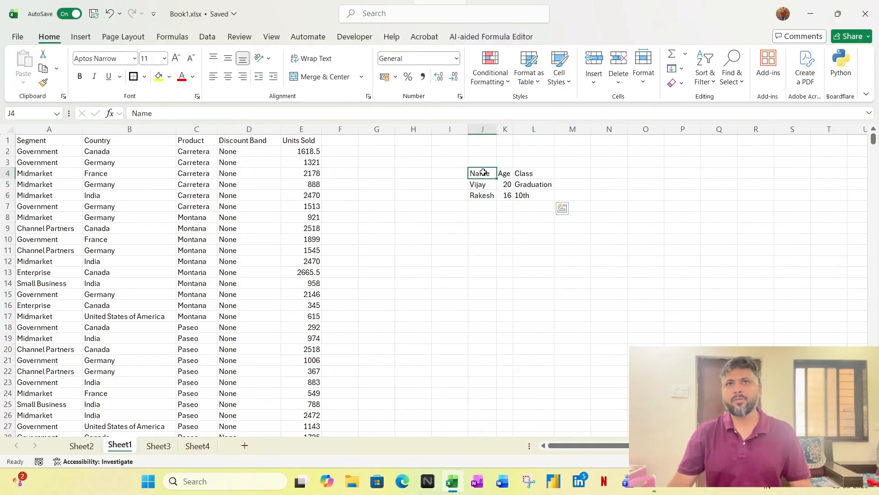
# Step: Go through the student table's header cells Name, Age and Class in row 4
pyautogui.click(505, 174)
pyautogui.click(531, 173)
pyautogui.click(490, 175)
pyautogui.click(507, 174)
pyautogui.click(532, 174)
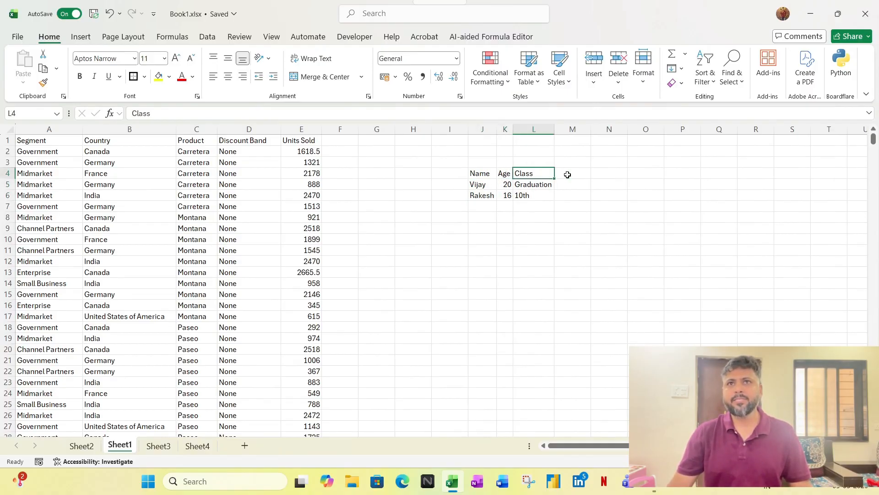
# Step: Return from J7 to the Name header in J4 and select the entire student table
pyautogui.click(479, 204)
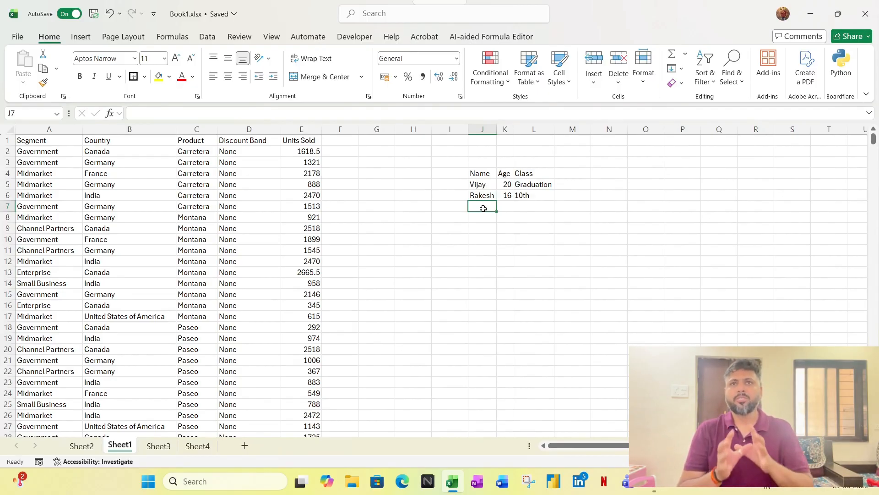
pyautogui.press('Up')
pyautogui.press('Up')
pyautogui.press('Up')
pyautogui.hotkey('ctrl', 'a')
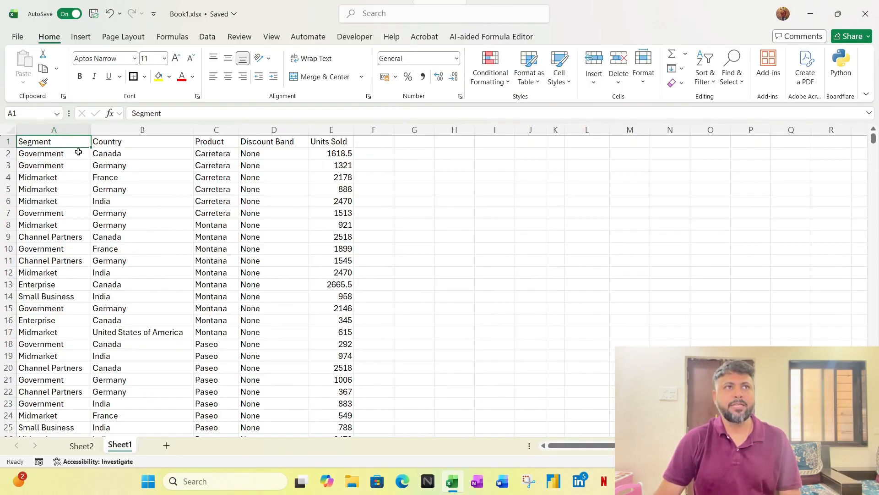
# Step: Move the active cell one column at a time along the header row from A1 to E1
pyautogui.press('Right')
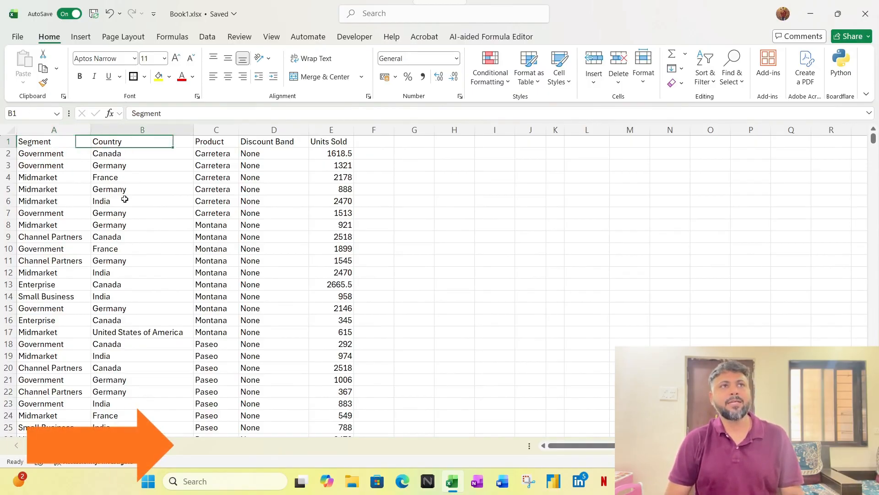
pyautogui.press('Right')
pyautogui.press('Right')
pyautogui.press('Right')
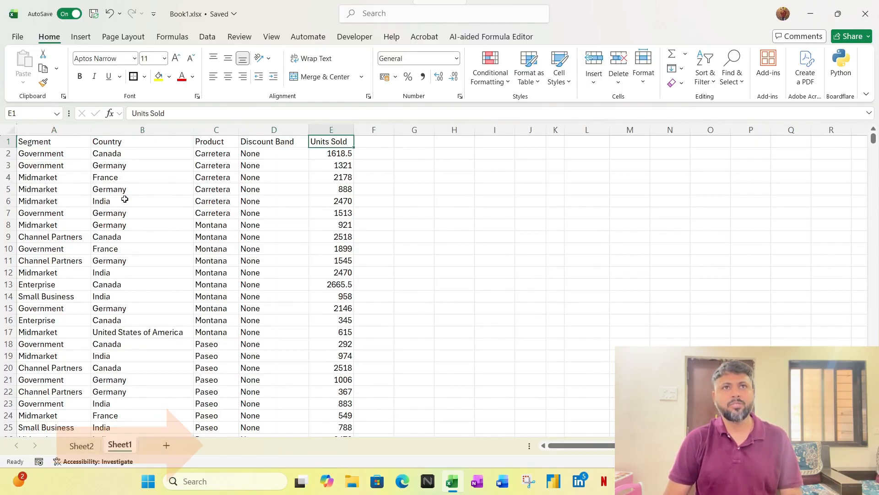
# Step: Move the active cell one cell at a time down, left and back up within the first rows of the dataset
pyautogui.press('Down')
pyautogui.press('Down')
pyautogui.press('Down')
pyautogui.press('Left')
pyautogui.press('Left')
pyautogui.press('Left')
pyautogui.press('Up')
pyautogui.press('Up')
pyautogui.press('Up')
pyautogui.press('Down')
pyautogui.press('Down')
# Step: Move the active cell back and forth one cell at a time along row 3, out into the blank columns beyond Units Sold
pyautogui.press('Right')
pyautogui.press('Right')
pyautogui.press('Right')
pyautogui.press('Right')
pyautogui.press('Right')
pyautogui.press('Left')
pyautogui.press('Left')
pyautogui.press('Left')
pyautogui.press('Right')
pyautogui.press('Right')
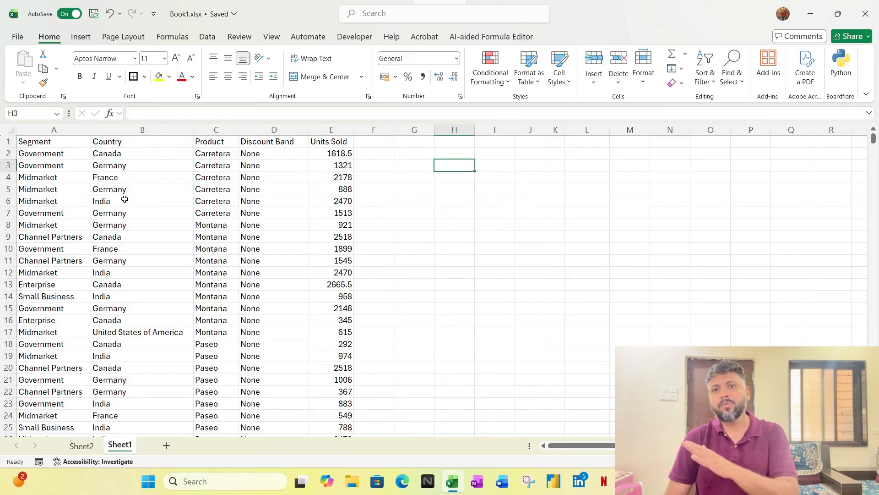
pyautogui.press('Right')
pyautogui.press('Right')
pyautogui.press('Left')
pyautogui.press('Left')
pyautogui.press('Left')
pyautogui.press('Left')
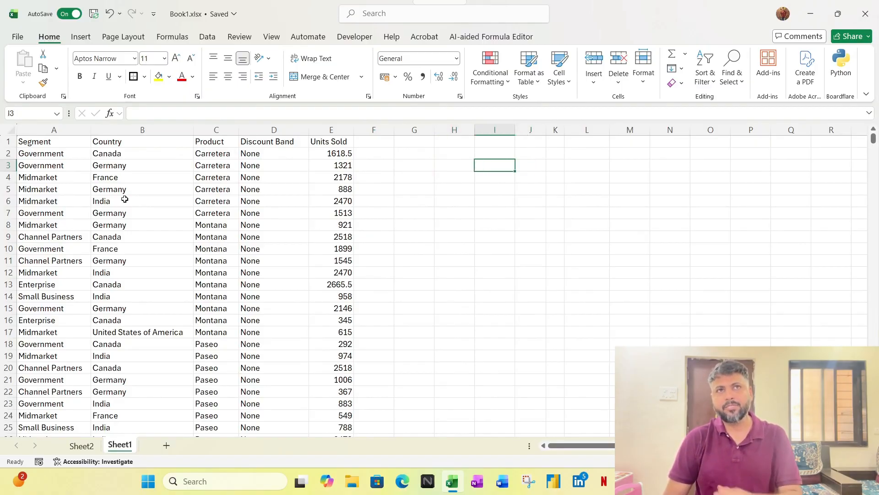
# Step: Jump from the blank cells in row 3 to the edges of the dataset, ending in cell A1
pyautogui.hotkey('ctrl', 'Left')
pyautogui.hotkey('ctrl', 'Left')
pyautogui.hotkey('ctrl', 'Up')
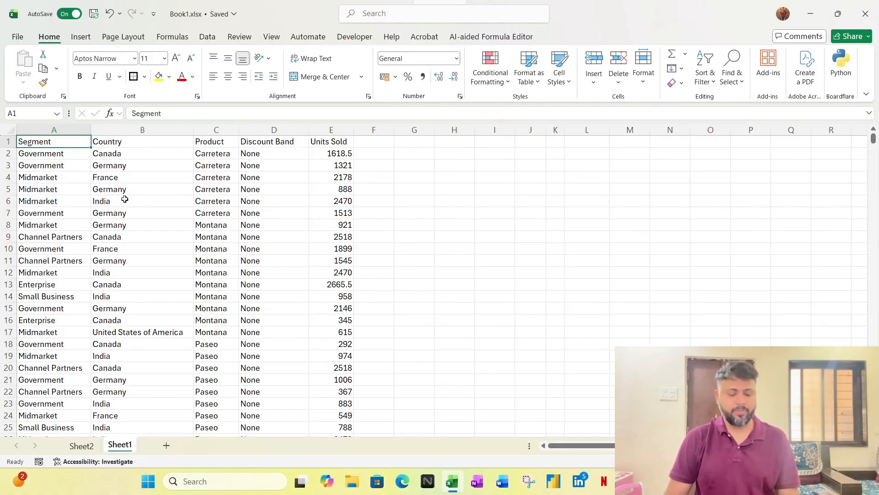
# Step: Jump to the last header in E1 and the last record in E701, and return through A701 to A1
pyautogui.hotkey('ctrl', 'Right')
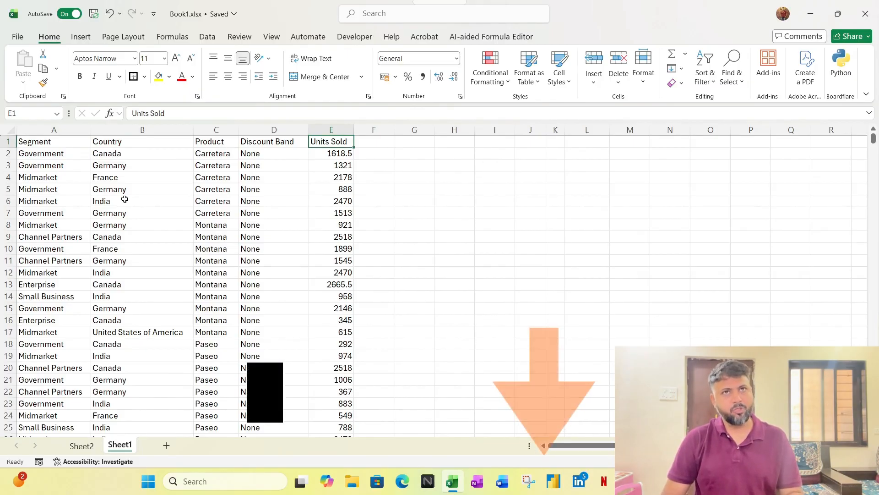
pyautogui.hotkey('ctrl', 'Down')
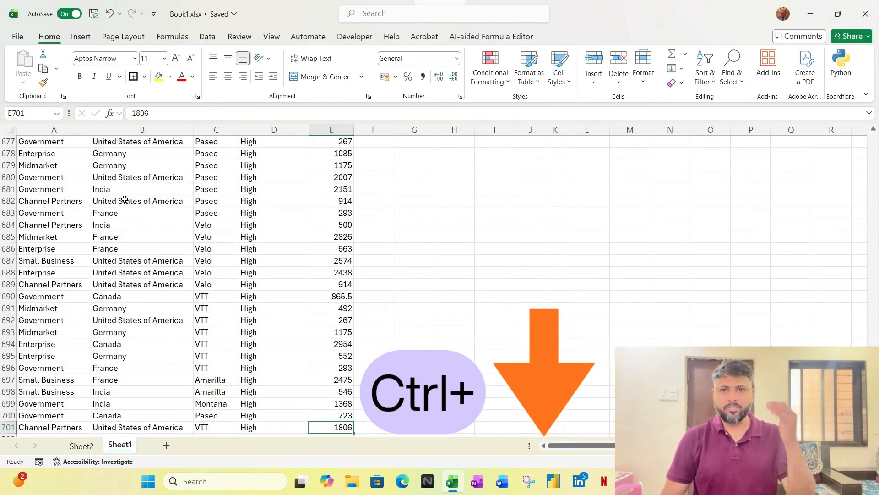
pyautogui.press('Left')
pyautogui.press('Left')
pyautogui.press('Left')
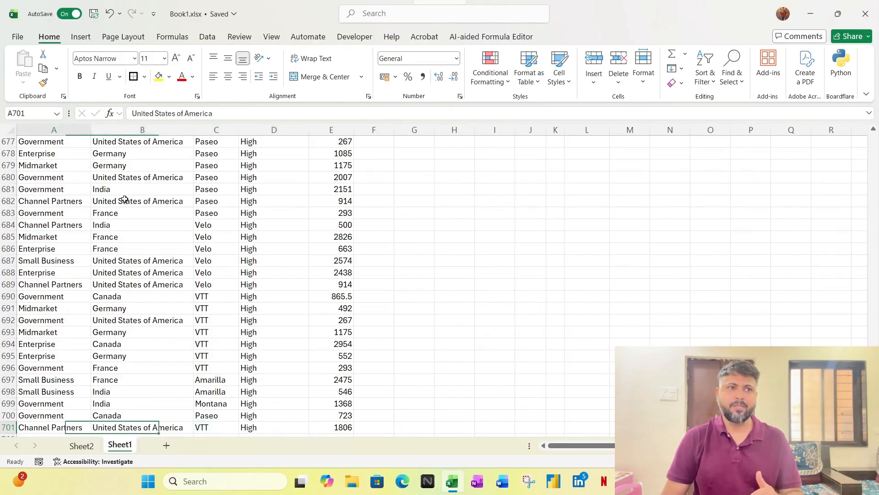
pyautogui.press('Left')
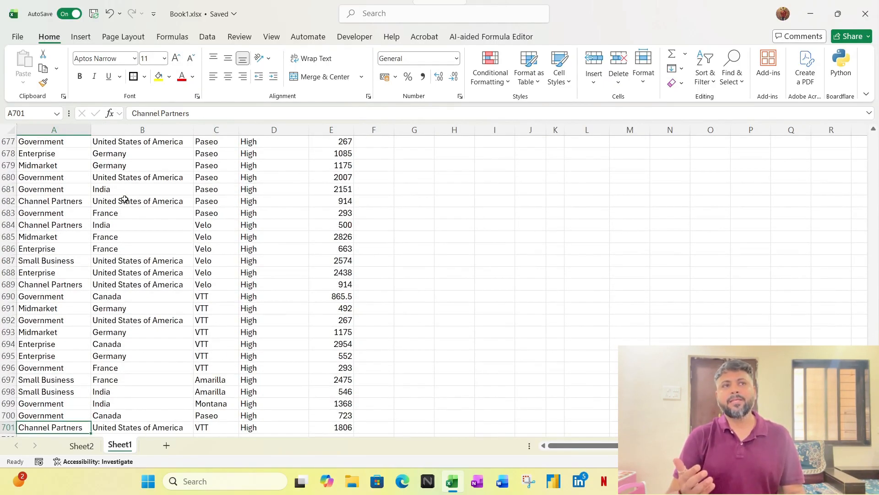
pyautogui.hotkey('ctrl', 'Up')
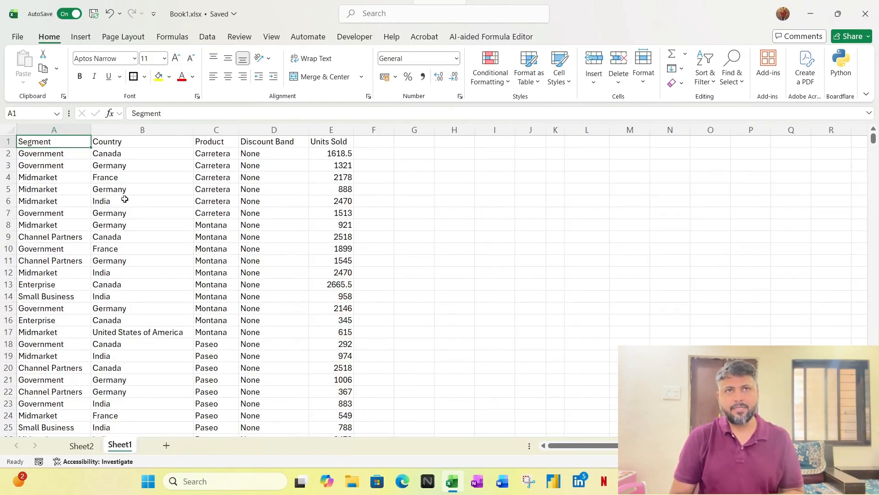
# Step: Select the entire dataset A1:E701 at once and view its last rows
pyautogui.hotkey('ctrl', 'a')
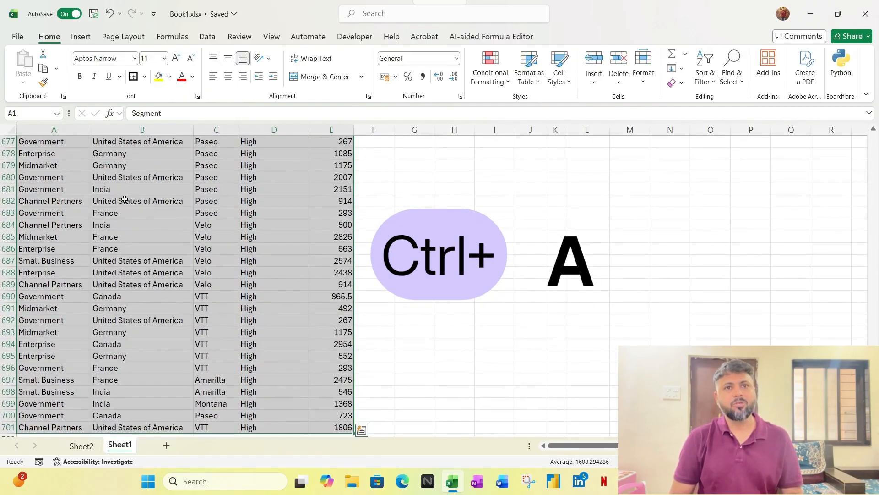
pyautogui.scroll(-1, 126, 391)
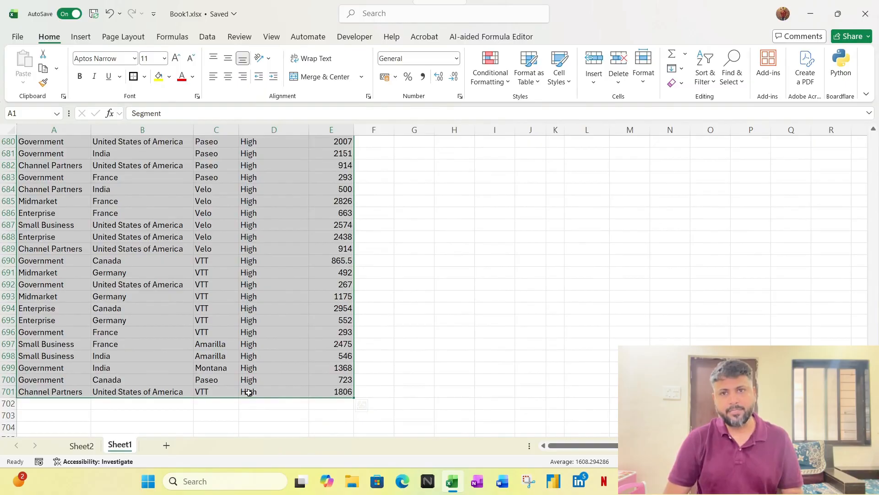
# Step: Select the dataset A1:E701 down to its last record and extend the selection to the entire worksheet
pyautogui.hotkey('ctrl', 'Home')
pyautogui.hotkey('ctrl', 'shift', 'End')
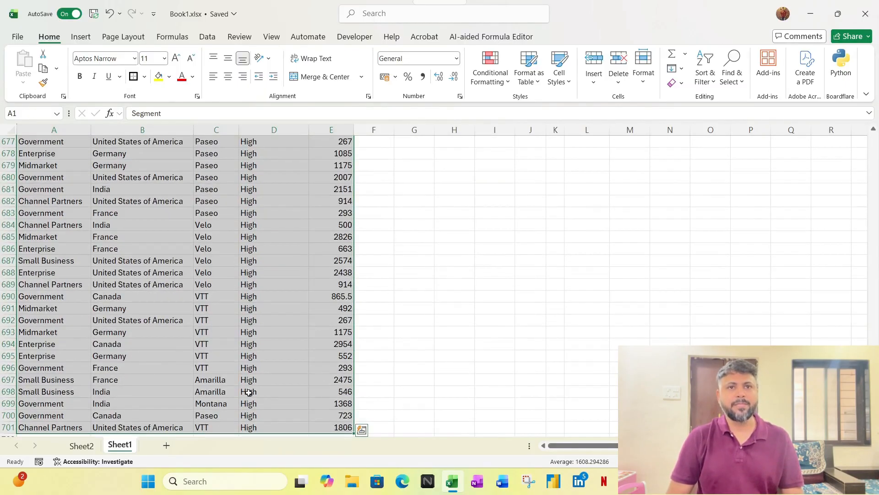
pyautogui.scroll(-1, 249, 393)
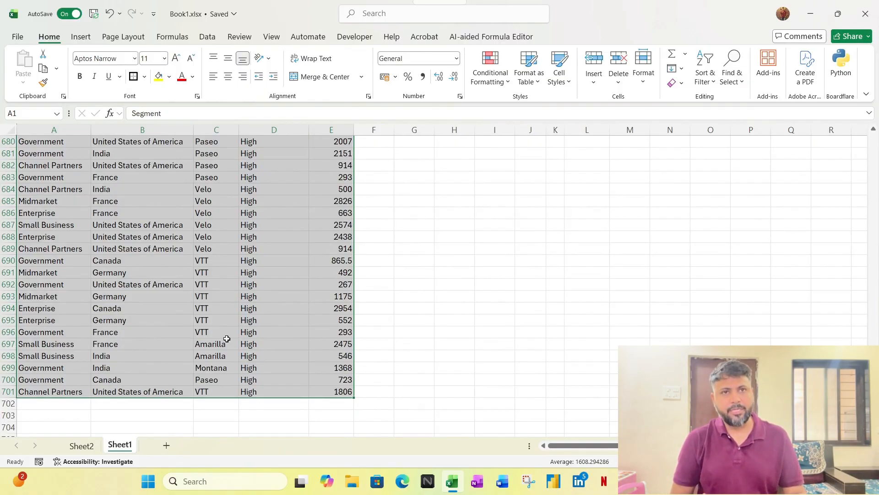
pyautogui.hotkey('ctrl', 'a')
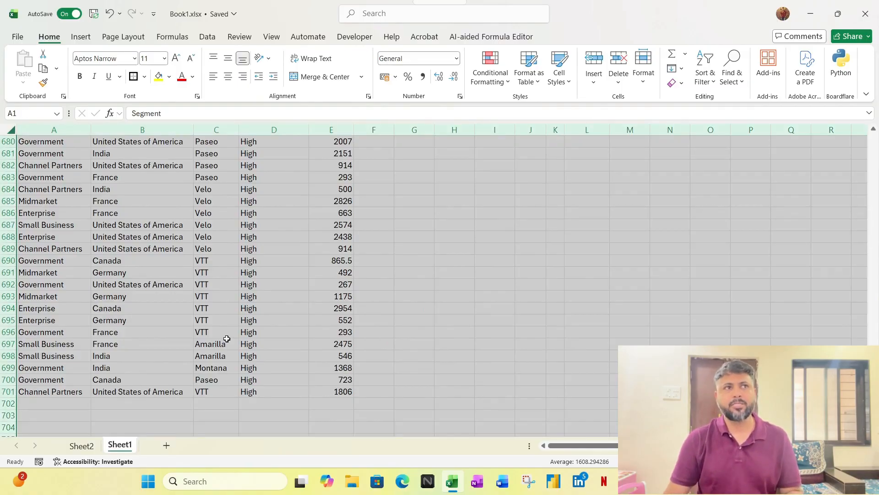
# Step: Return to A1 and move the active cell back and forth between the Segment and Country headers, ending in B1
pyautogui.click(227, 339)
pyautogui.hotkey('ctrl', 'Up')
pyautogui.hotkey('ctrl', 'Left')
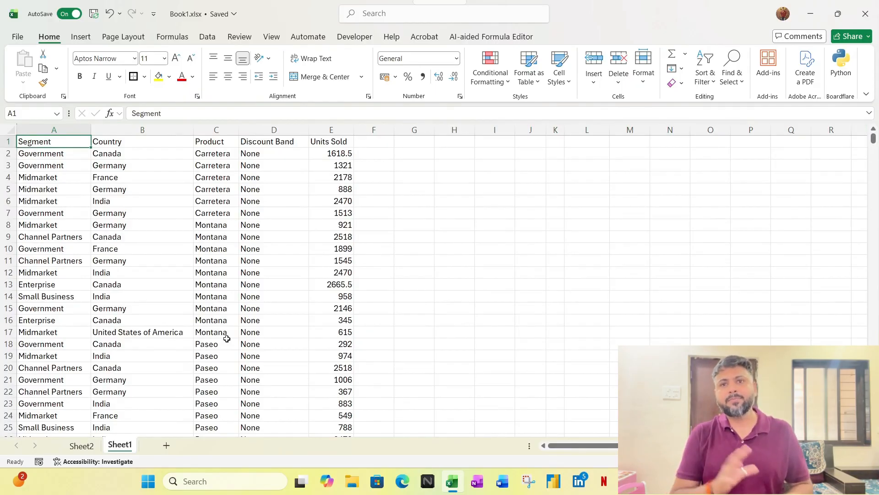
pyautogui.press('Right')
pyautogui.click(30, 138)
pyautogui.press('Right')
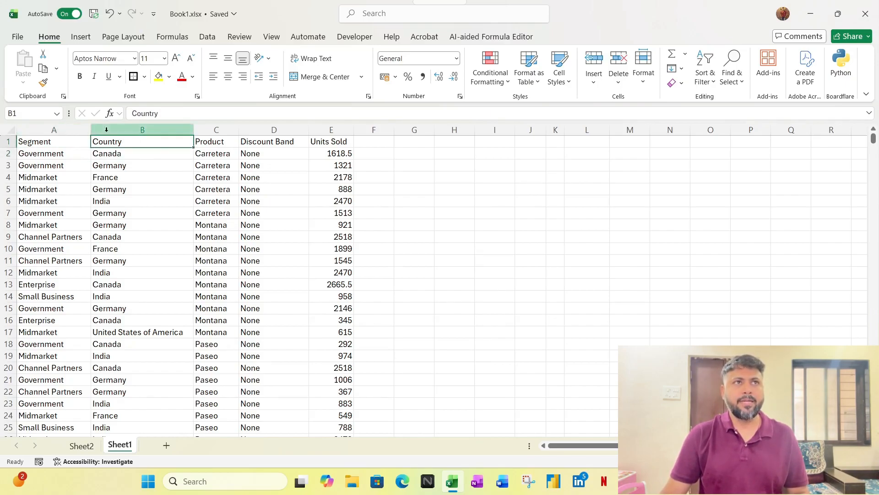
pyautogui.press('Left')
pyautogui.press('Right')
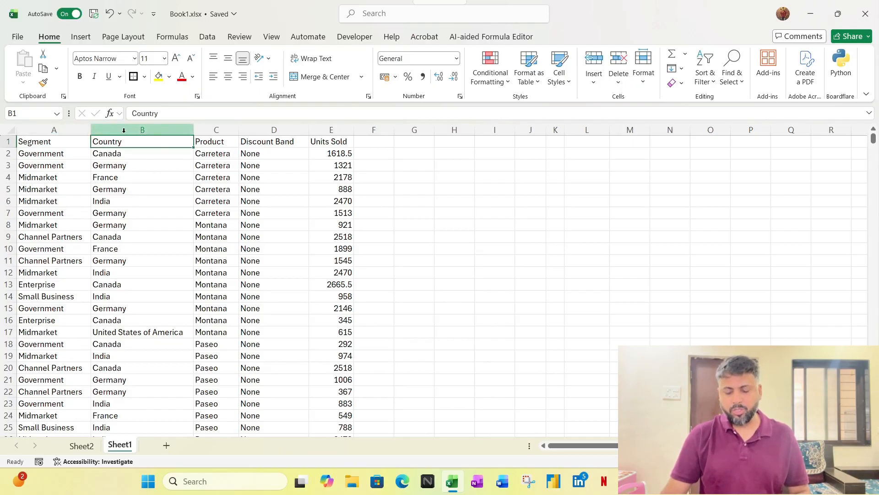
# Step: Select the entire Country column, insert a blank column before it, and delete that blank column
pyautogui.hotkey('ctrl', 'space')
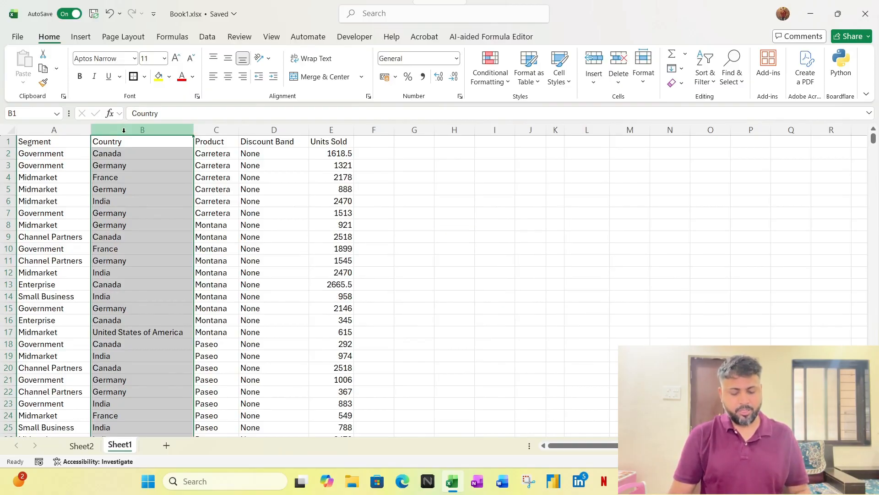
pyautogui.hotkey('ctrl', 'shift', '+')
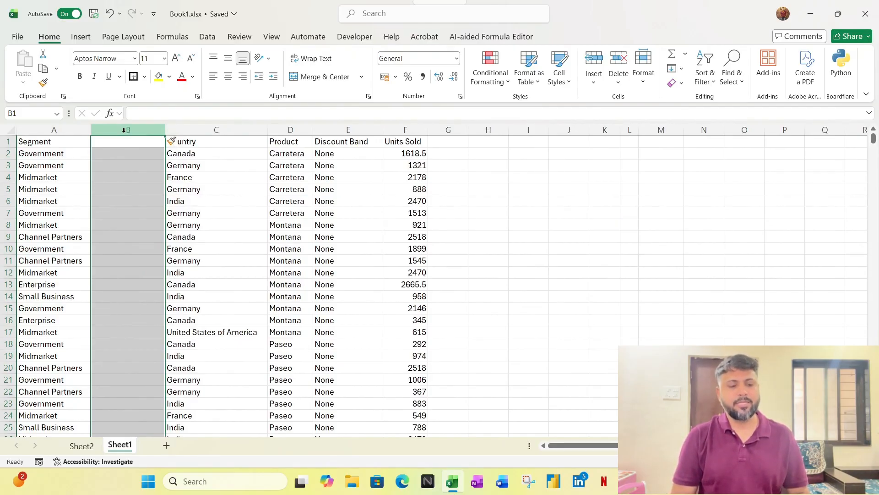
pyautogui.hotkey('ctrl', '-')
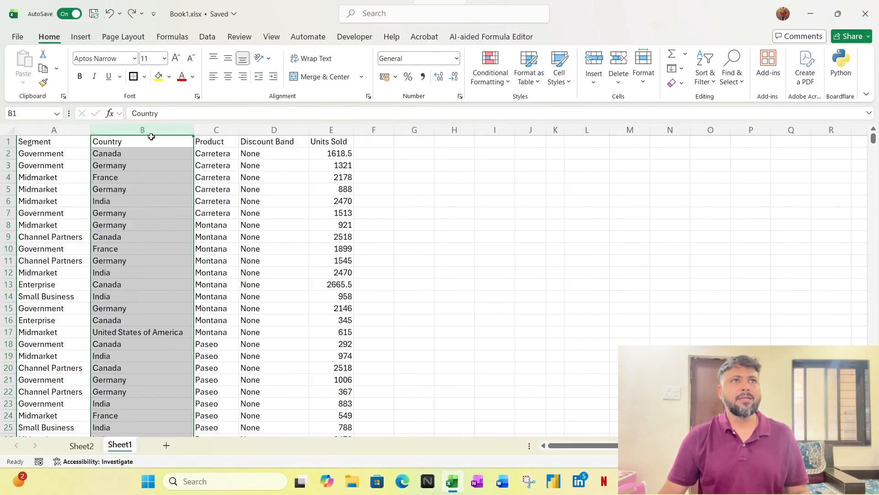
# Step: Insert a blank column before Country once more and undo the insertion
pyautogui.rightClick(151, 136)
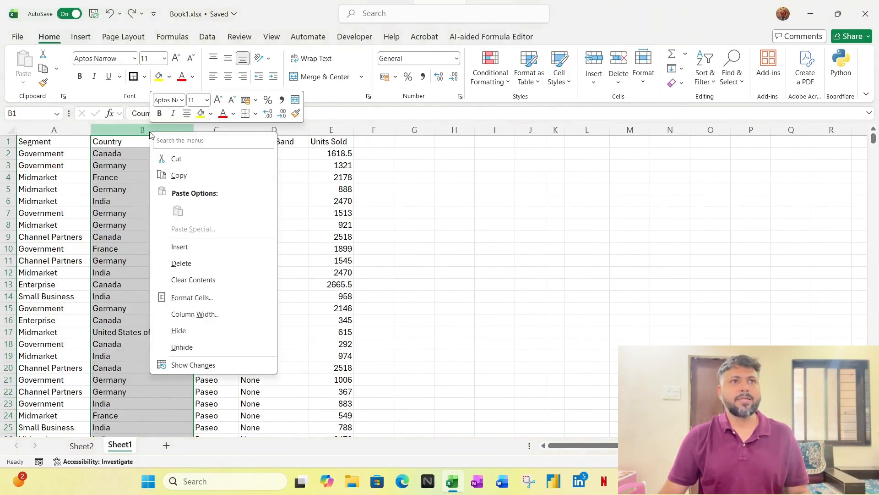
pyautogui.click(180, 246)
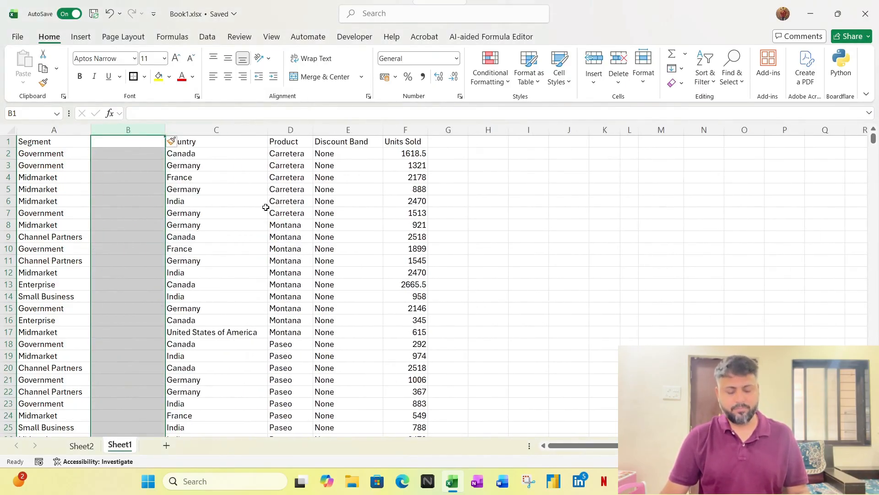
pyautogui.hotkey('ctrl', 'z')
pyautogui.click(151, 225)
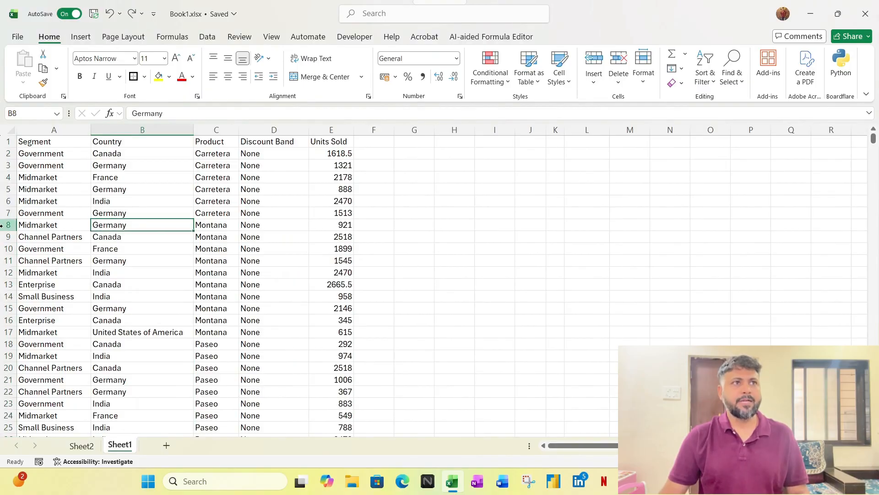
# Step: Insert a blank row above row 7 and undo the insertion
pyautogui.click(8, 211)
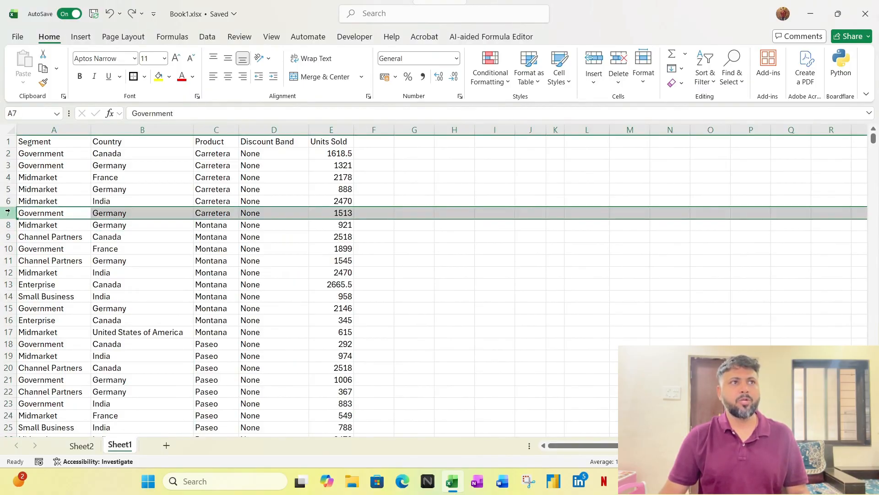
pyautogui.rightClick(7, 211)
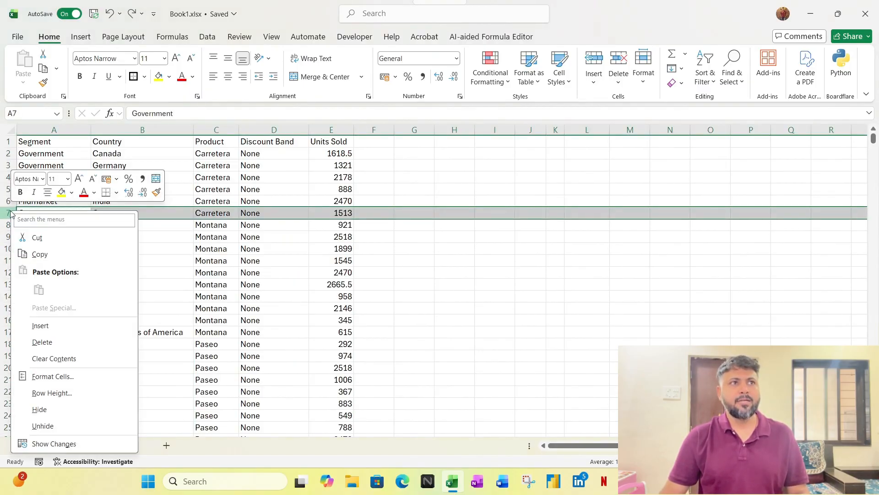
pyautogui.click(34, 325)
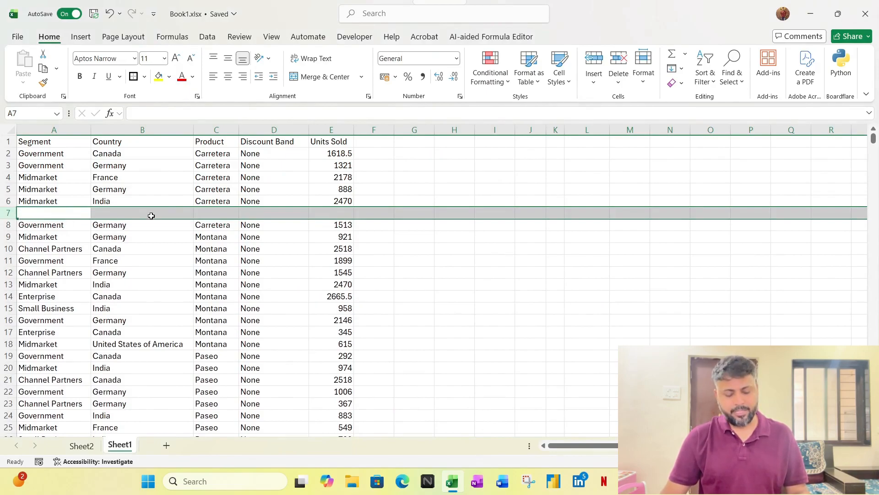
pyautogui.hotkey('ctrl', 'z')
pyautogui.click(165, 270)
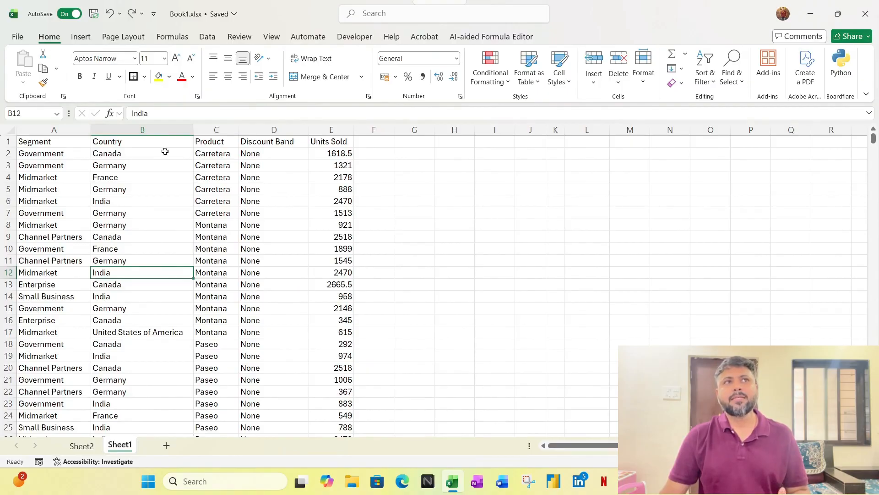
# Step: Select the entire Country column and the entire row 7 in turn, releasing each selection to a single cell
pyautogui.click(151, 131)
pyautogui.click(9, 213)
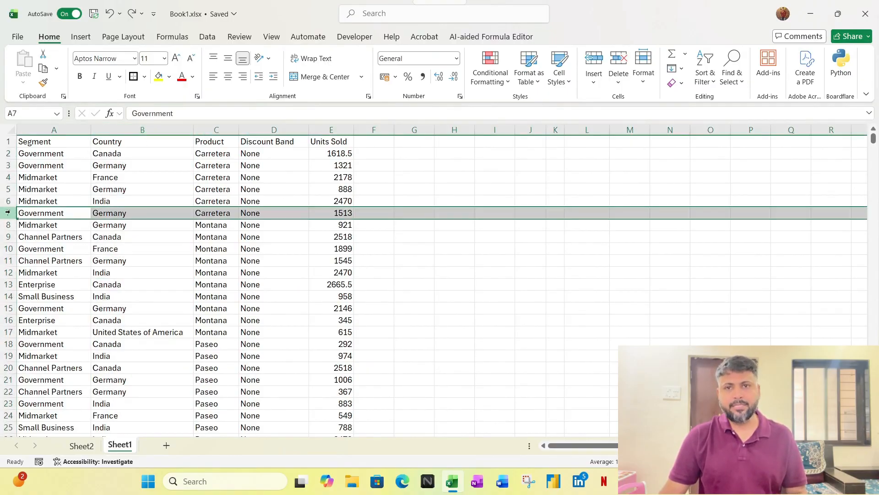
pyautogui.click(122, 224)
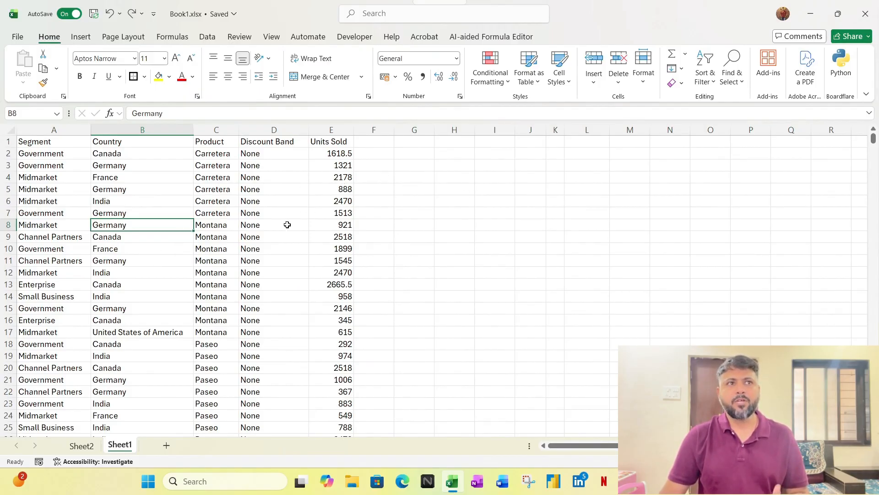
pyautogui.click(142, 131)
pyautogui.moveTo(147, 136); pyautogui.dragTo(166, 190)
pyautogui.click(149, 248)
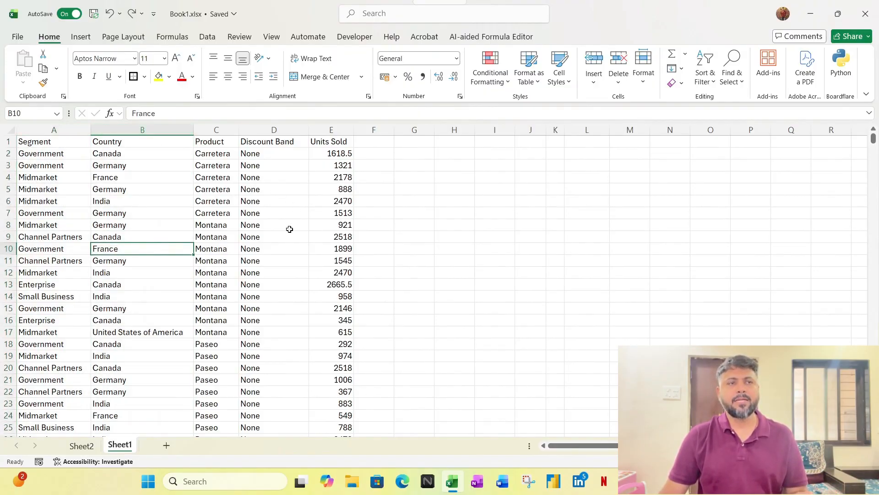
# Step: Insert an entire column from the single cell B6 using the Entire column option, and undo it
pyautogui.click(140, 200)
pyautogui.rightClick(141, 201)
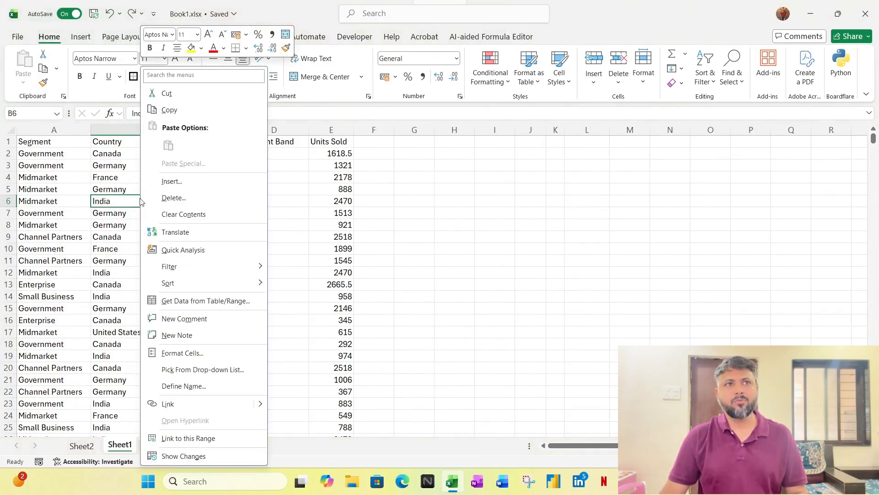
pyautogui.click(178, 181)
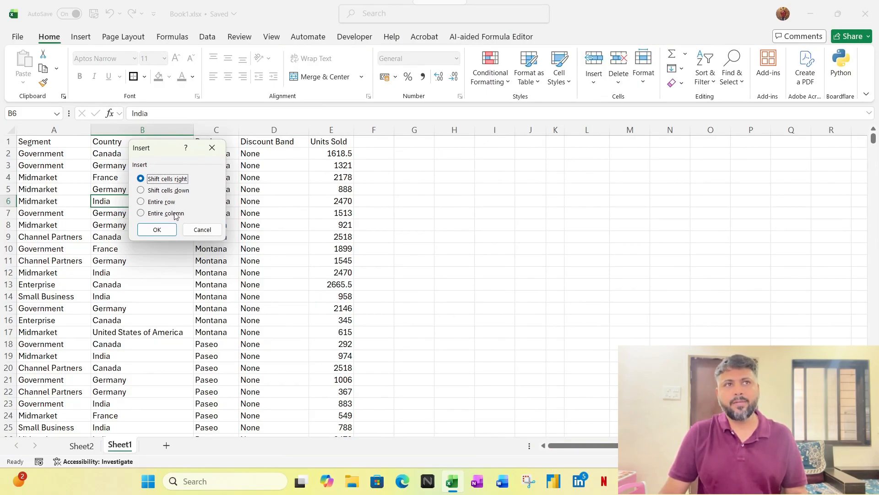
pyautogui.click(142, 213)
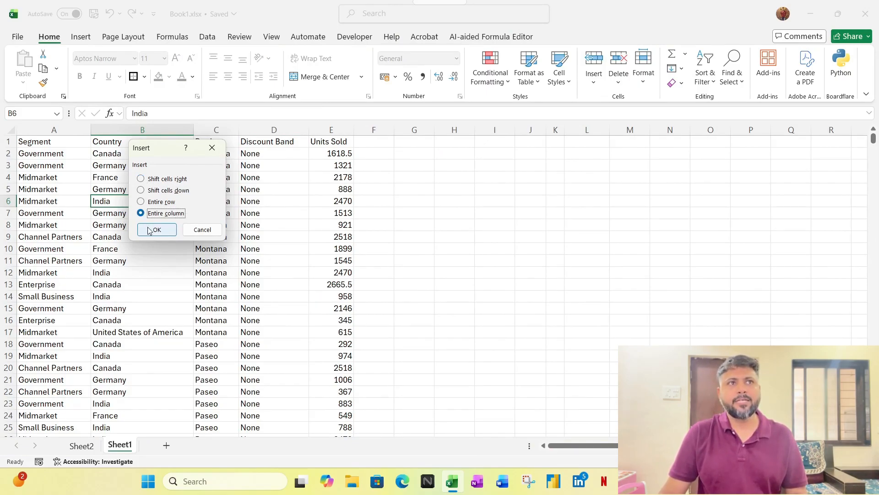
pyautogui.click(154, 230)
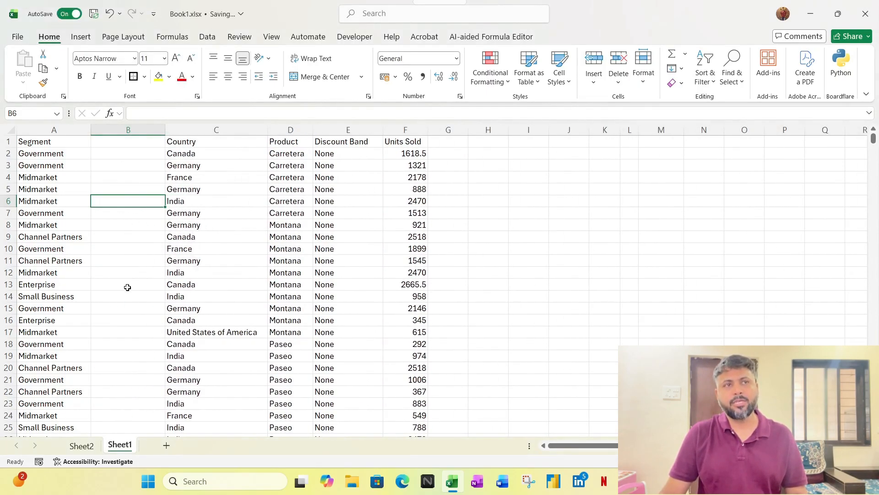
pyautogui.hotkey('ctrl', 'z')
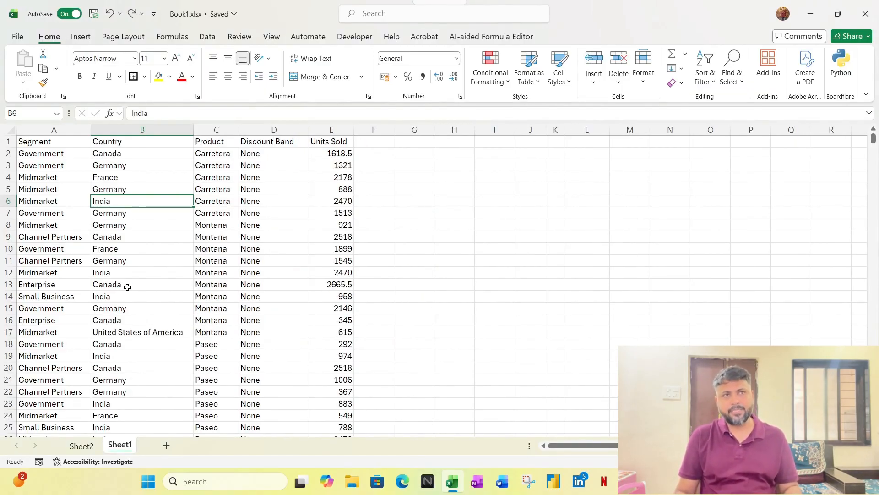
# Step: Select the entire Segment column starting from A1, and the entire blank column I starting from I3
pyautogui.hotkey('ctrl', 'Home')
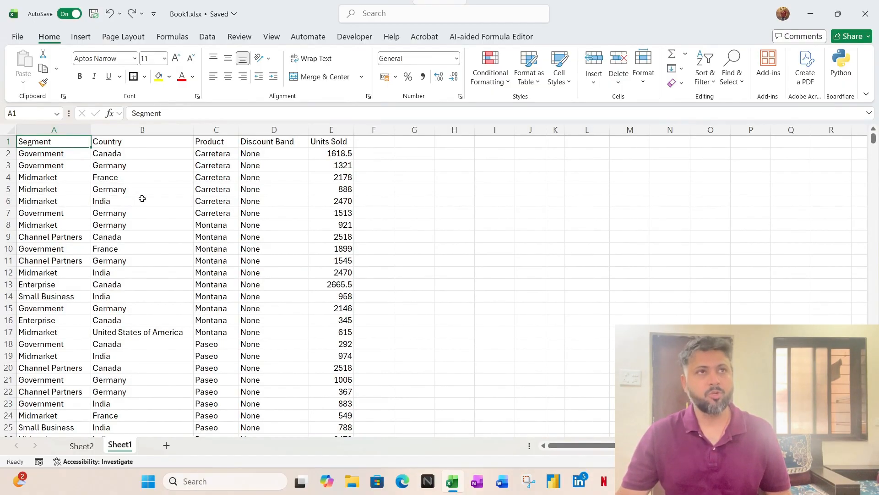
pyautogui.hotkey('ctrl', 'space')
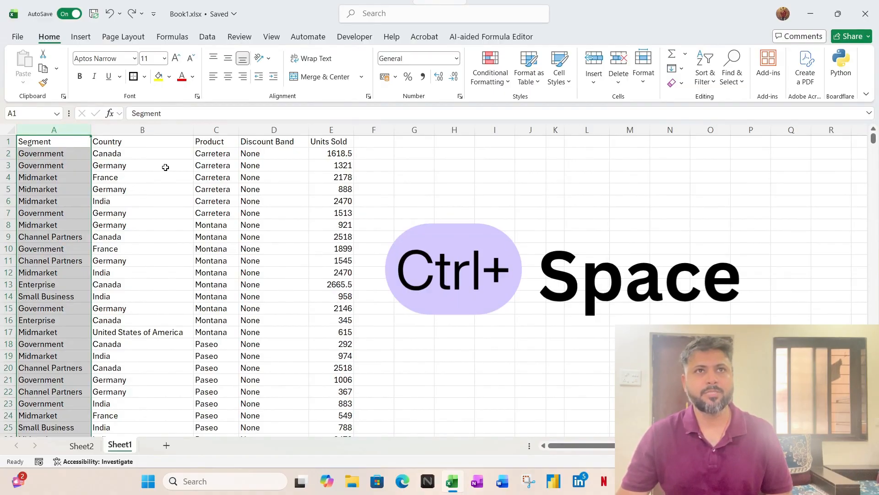
pyautogui.click(492, 167)
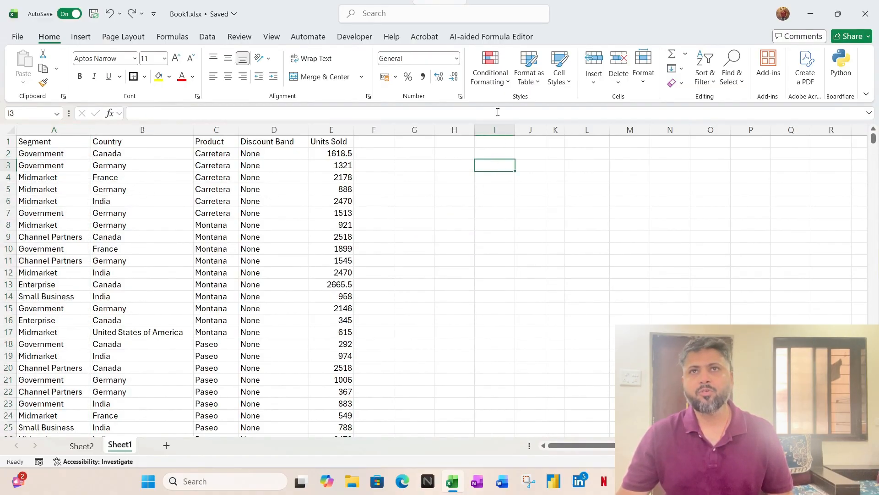
pyautogui.hotkey('ctrl', 'space')
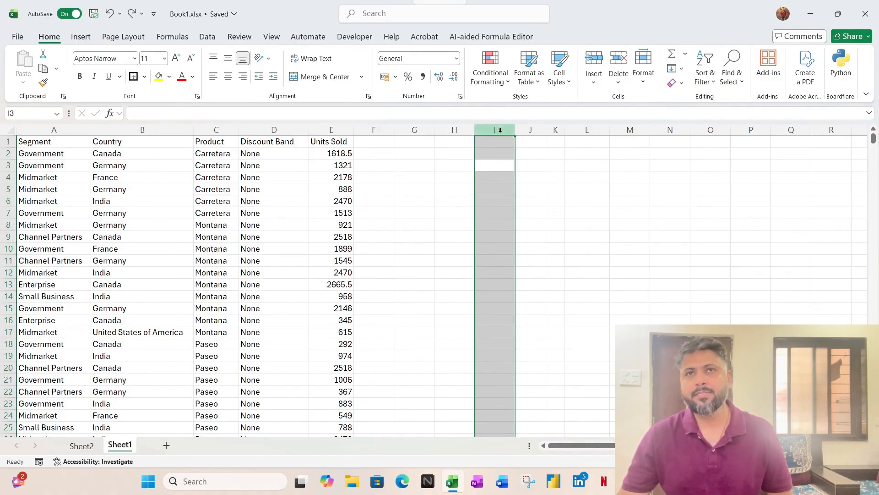
# Step: Select the entire row 6 starting from cell A6 and release the selection
pyautogui.click(32, 200)
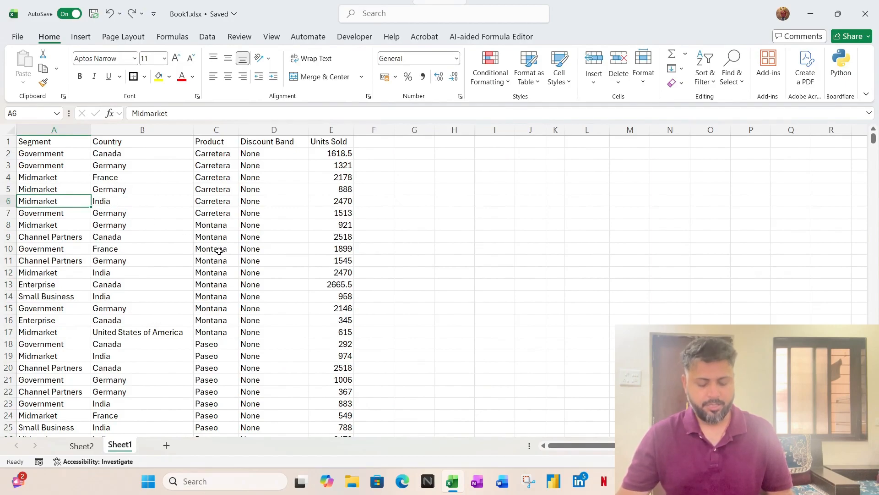
pyautogui.hotkey('shift', 'space')
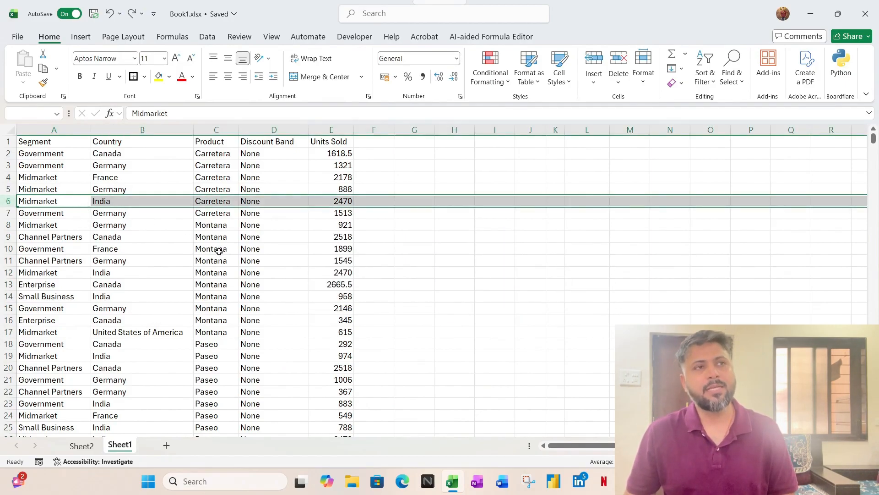
pyautogui.press('Right')
# Step: Extend the selection from A1 to the last header and down to the last record twice, returning to A1 each time
pyautogui.hotkey('ctrl', 'Home')
pyautogui.hotkey('ctrl', 'shift', 'Right')
pyautogui.hotkey('ctrl', 'shift', 'Down')
pyautogui.hotkey('ctrl', 'Home')
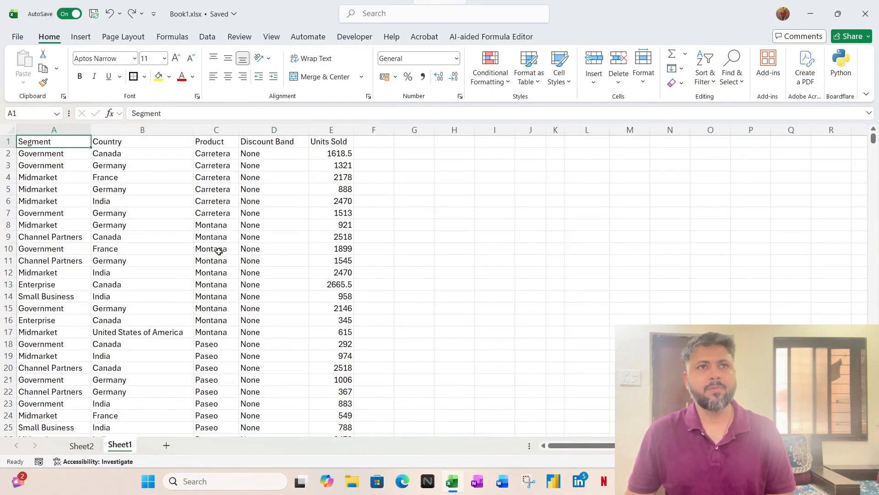
pyautogui.hotkey('ctrl', 'shift', 'Right')
pyautogui.hotkey('ctrl', 'shift', 'Down')
pyautogui.hotkey('ctrl', 'Home')
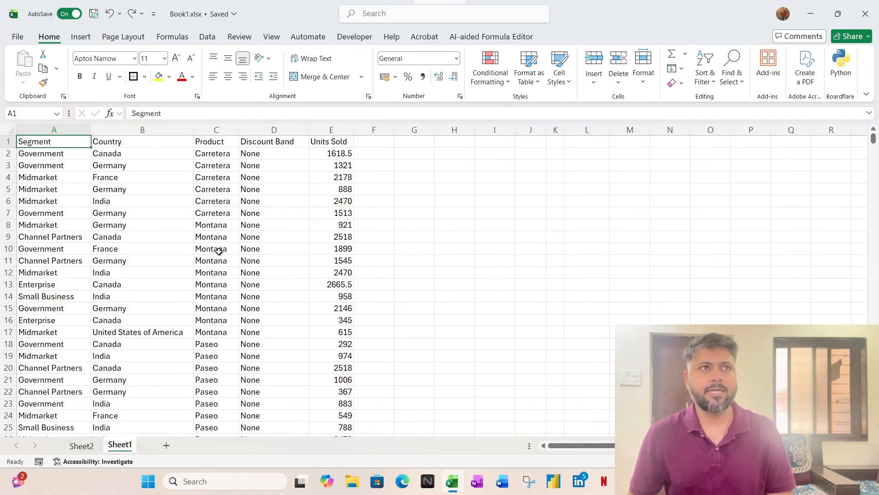
# Step: Extend the selection from A1 one cell at a time across and down until it covers A1:E10
pyautogui.hotkey('shift', 'Right')
pyautogui.hotkey('shift', 'Right')
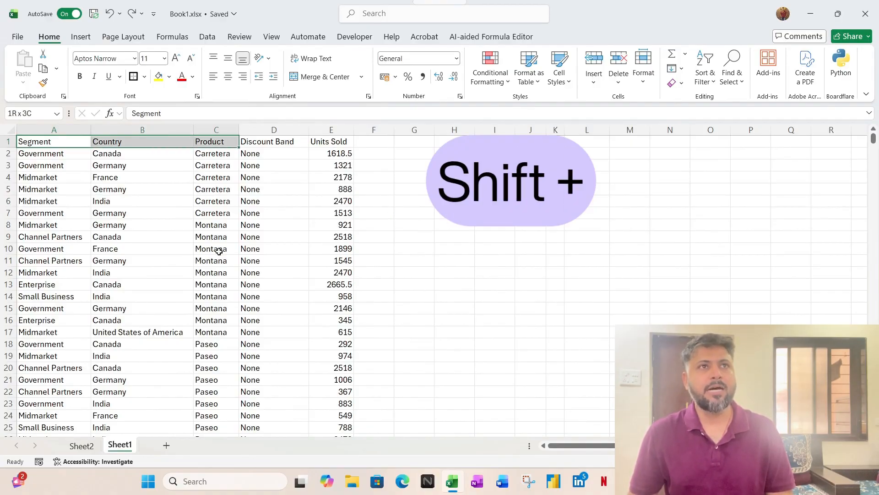
pyautogui.hotkey('shift', 'Down')
pyautogui.hotkey('shift', 'Down')
pyautogui.hotkey('shift', 'Down')
pyautogui.hotkey('shift', 'Down')
pyautogui.hotkey('shift', 'Right')
pyautogui.hotkey('shift', 'Down')
pyautogui.hotkey('shift', 'Down')
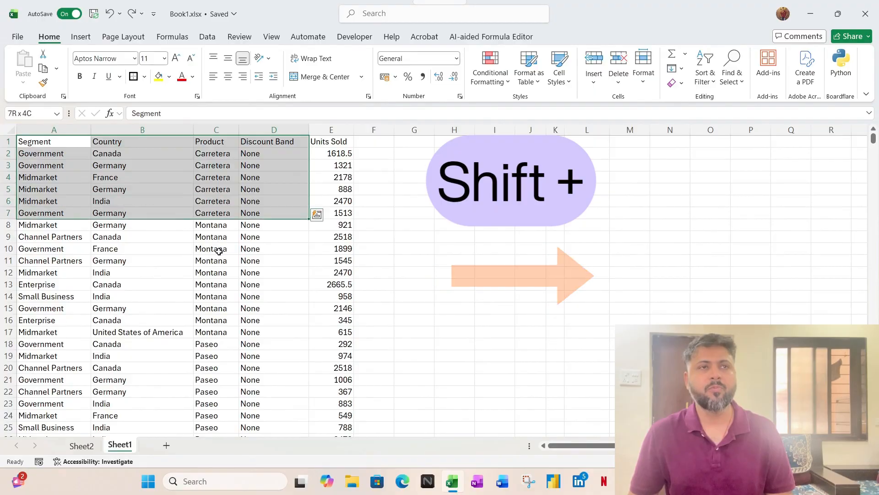
pyautogui.hotkey('shift', 'Down')
pyautogui.hotkey('shift', 'Down')
pyautogui.hotkey('shift', 'Down')
pyautogui.hotkey('shift', 'Right')
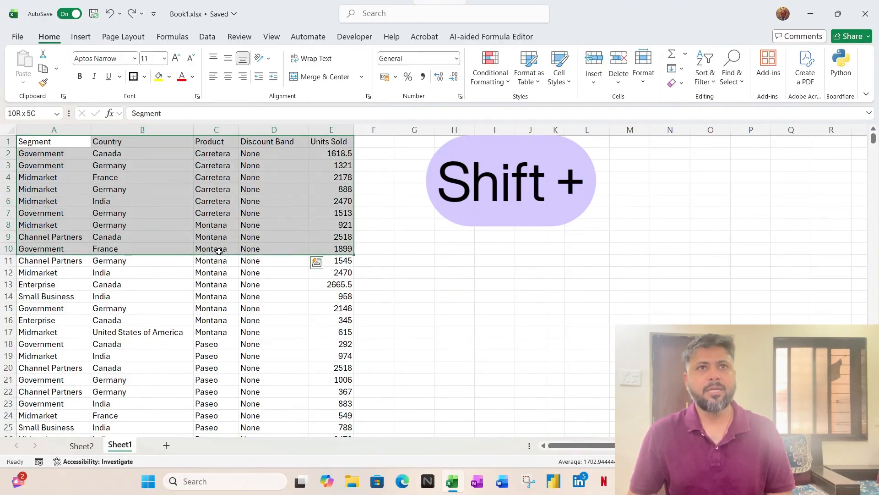
# Step: Extend the selection from A1:E10 further down row by row, and return to cell A1
pyautogui.hotkey('shift', 'Down')
pyautogui.hotkey('shift', 'Down')
pyautogui.hotkey('shift', 'Down')
pyautogui.hotkey('shift', 'Down')
pyautogui.hotkey('shift', 'Down')
pyautogui.hotkey('shift', 'Down')
pyautogui.hotkey('shift', 'Down')
pyautogui.hotkey('ctrl', 'Home')
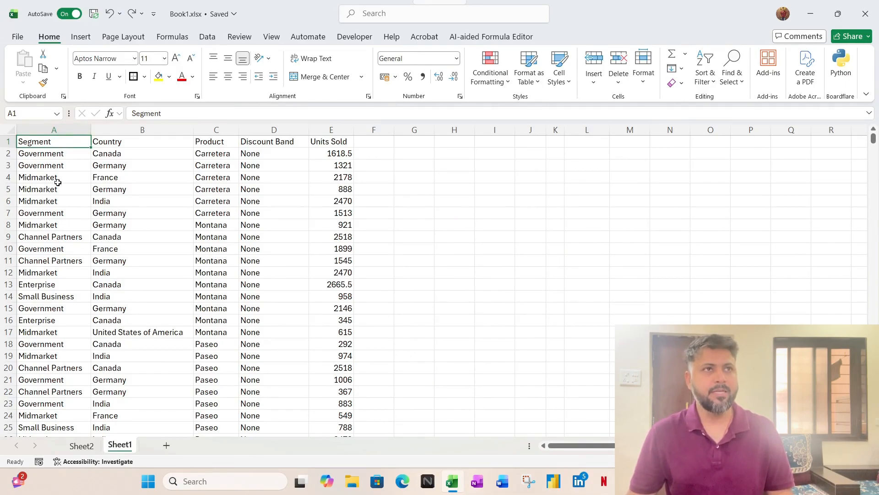
# Step: Select the Segment data from A1 down to its last record, expand it to the whole column, and return to A1
pyautogui.hotkey('ctrl', 'shift', 'Down')
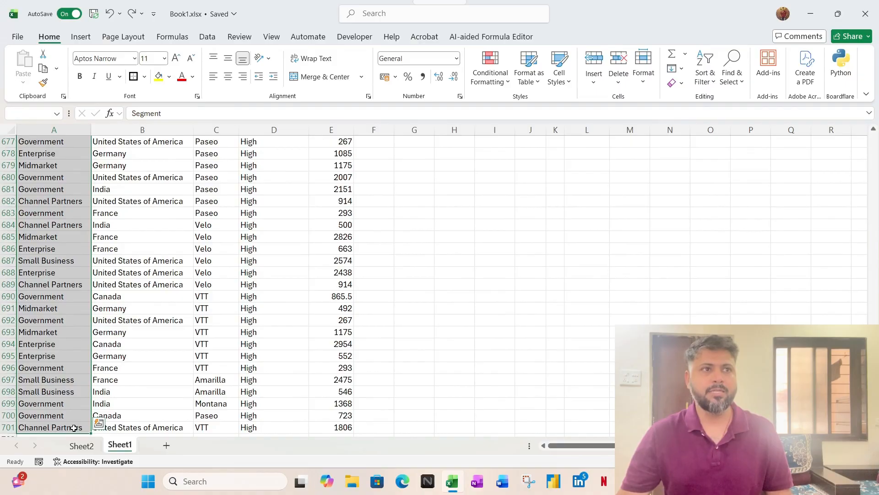
pyautogui.scroll(-1, 93, 373)
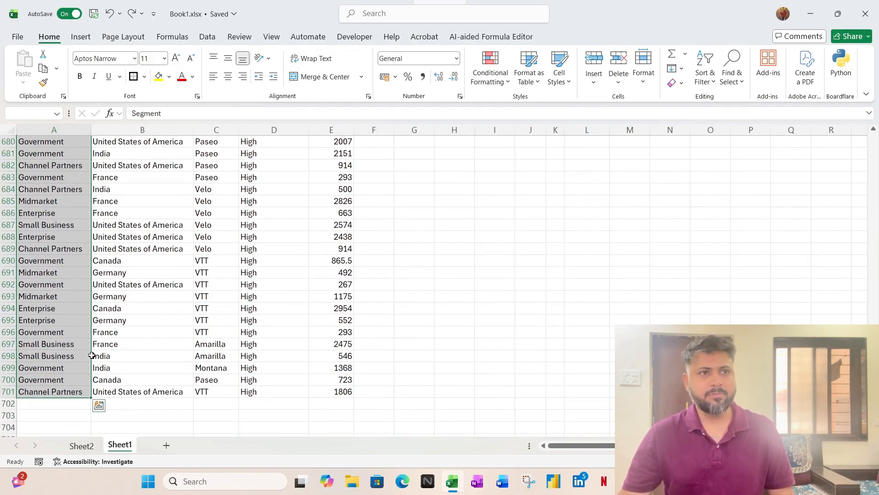
pyautogui.hotkey('ctrl', 'space')
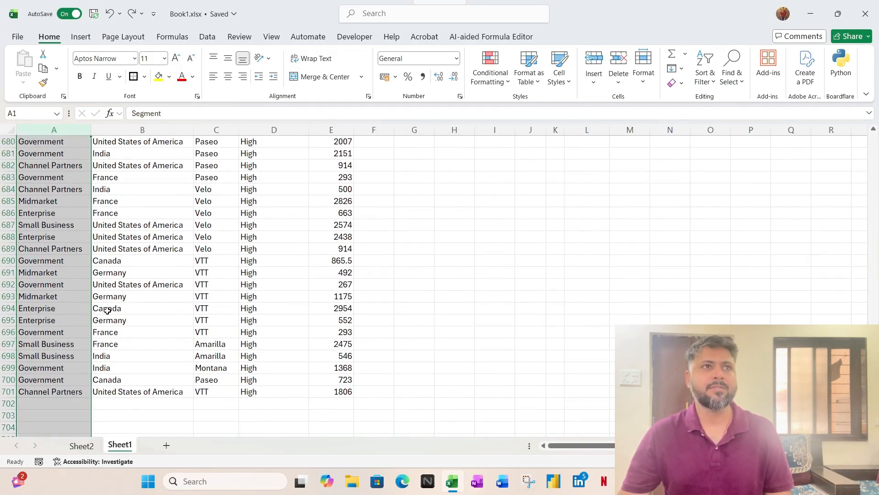
pyautogui.click(129, 290)
pyautogui.hotkey('ctrl', 'Home')
# Step: Select the first record across the dataset, from A2 to E2
pyautogui.press('Down')
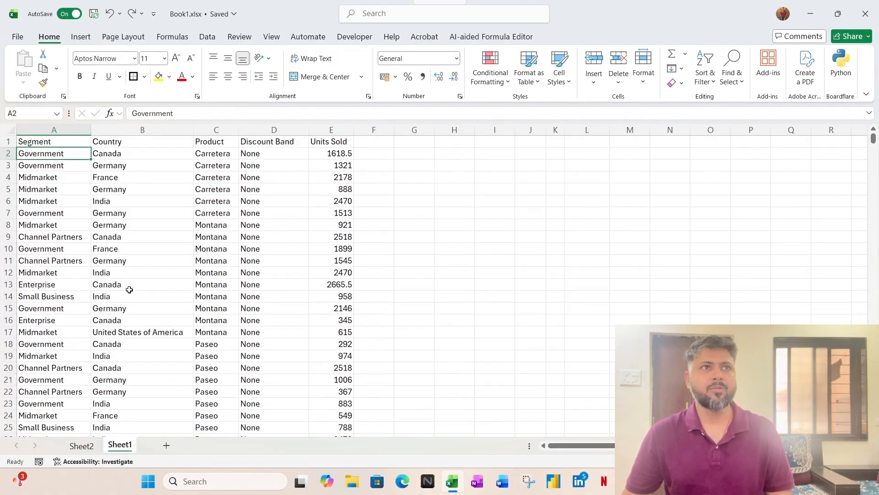
pyautogui.press('Up')
pyautogui.press('Down')
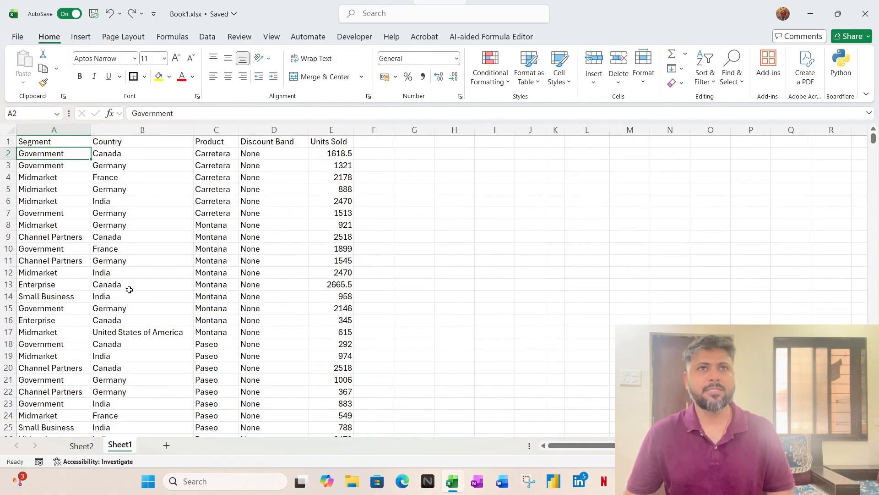
pyautogui.hotkey('ctrl', 'shift', 'Right')
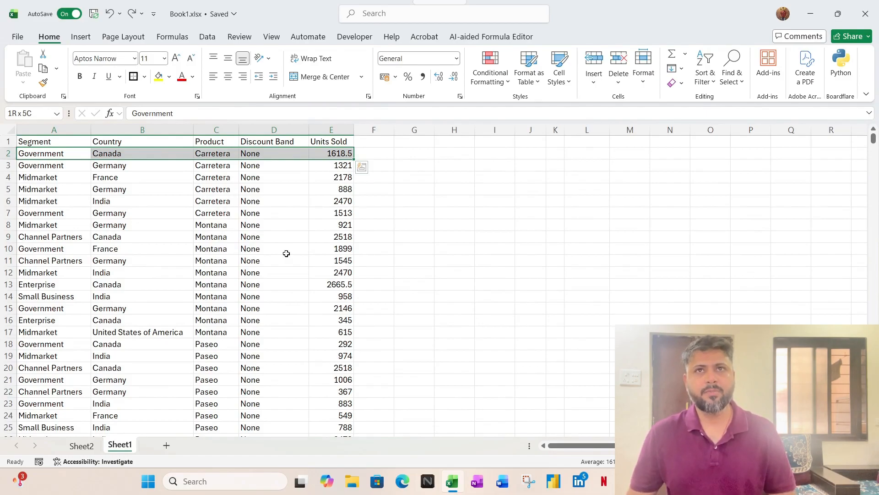
# Step: Move cell by cell across the first record to its last field, back to its first field, and across again
pyautogui.press('Tab')
pyautogui.press('Tab')
pyautogui.press('Tab')
pyautogui.press('Tab')
pyautogui.press('Left')
pyautogui.press('Left')
pyautogui.press('Left')
pyautogui.press('Left')
pyautogui.press('Right')
pyautogui.press('Right')
pyautogui.press('Right')
pyautogui.press('Right')
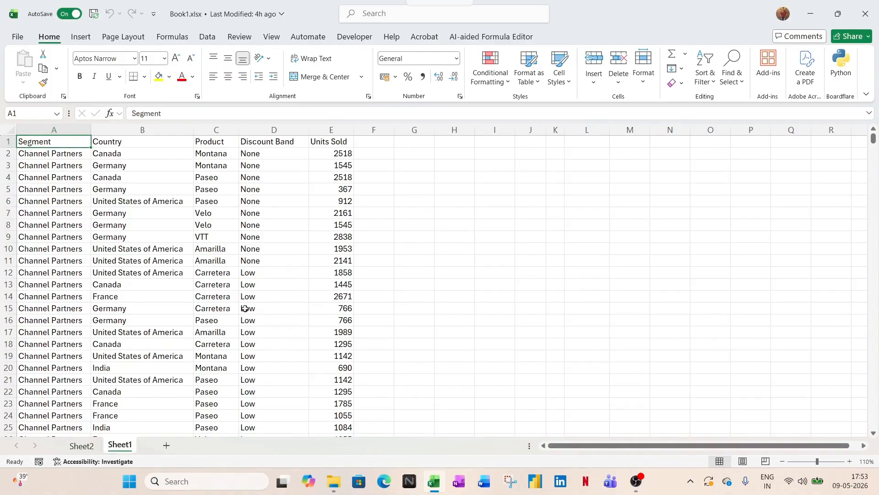
# Step: Select a block of the dataset starting from A1, and release the selection at the empty cell G7
pyautogui.click(337, 213)
pyautogui.moveTo(52, 142); pyautogui.dragTo(352, 371)
pyautogui.click(416, 212)
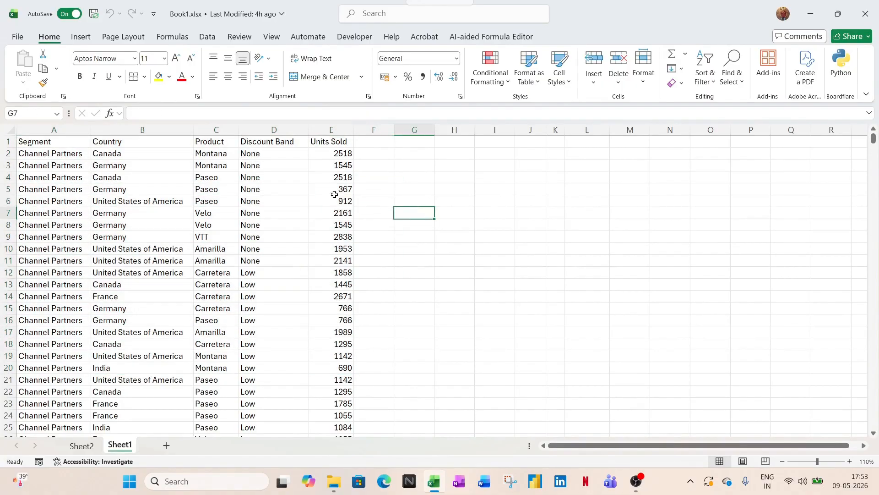
# Step: Apply All Borders to the whole dataset
pyautogui.click(40, 146)
pyautogui.press('Down')
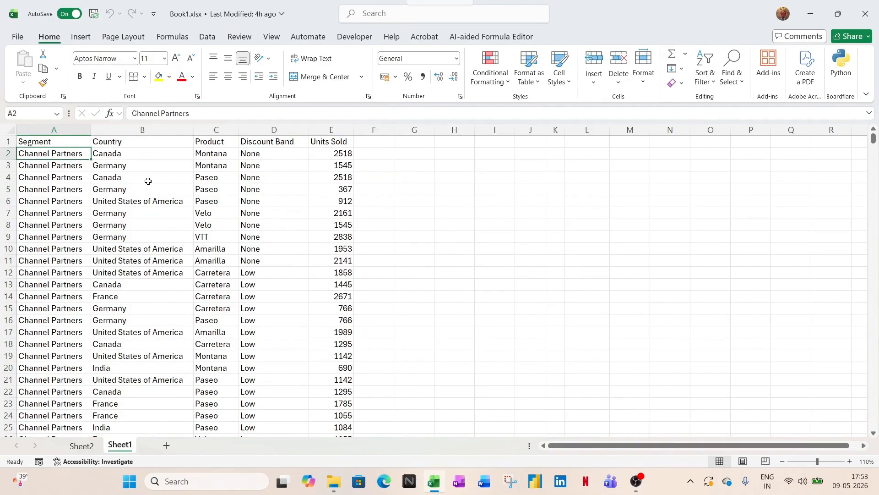
pyautogui.hotkey('ctrl', 'a')
pyautogui.click(144, 77)
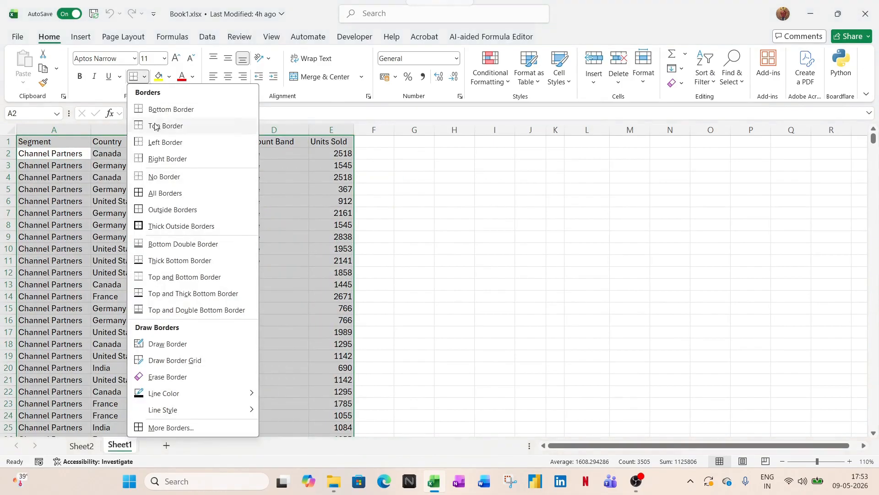
pyautogui.click(156, 193)
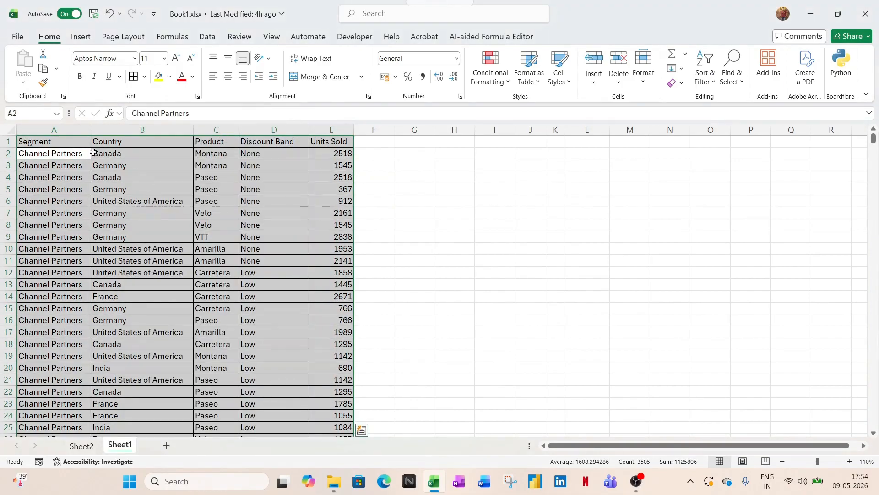
# Step: Fill the header cells A1:E1 with the lightest purple theme colour
pyautogui.click(79, 143)
pyautogui.moveTo(88, 143); pyautogui.dragTo(331, 145)
pyautogui.click(169, 76)
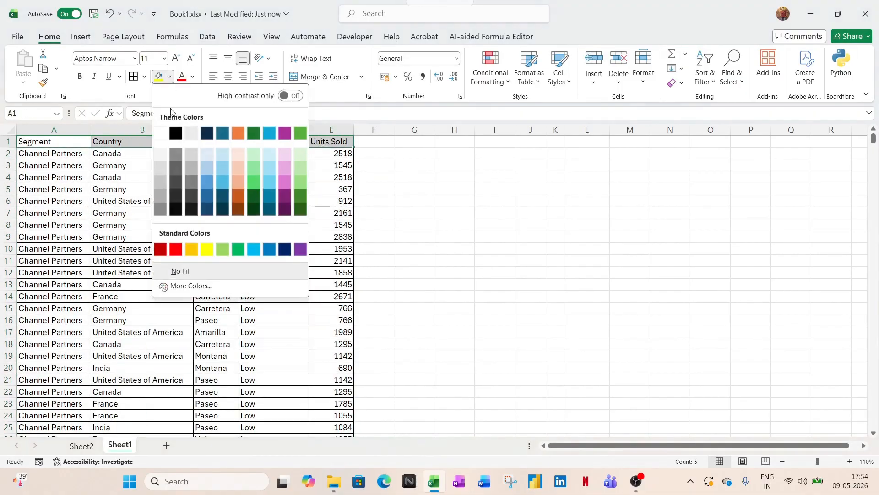
pyautogui.click(281, 156)
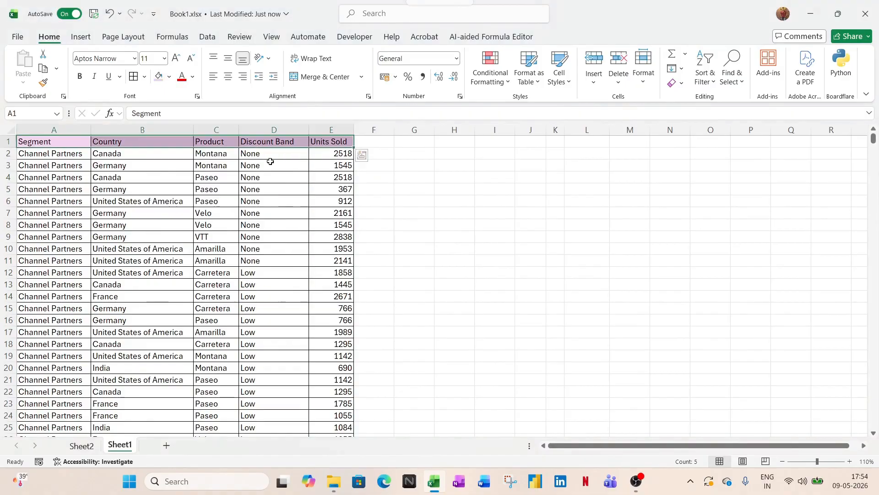
# Step: Fill the records in A2:E11 with the lightest green theme colour
pyautogui.click(37, 157)
pyautogui.moveTo(37, 157); pyautogui.dragTo(329, 260)
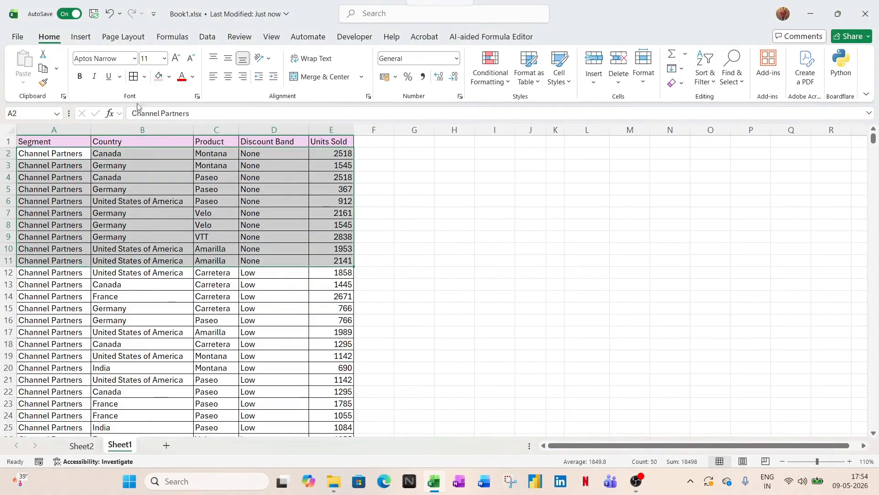
pyautogui.click(169, 77)
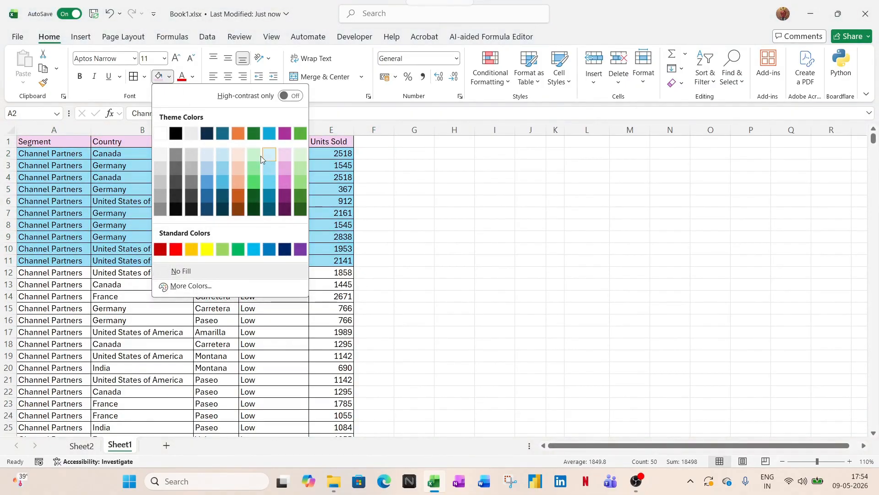
pyautogui.click(262, 158)
pyautogui.moveTo(55, 284); pyautogui.dragTo(350, 393)
pyautogui.click(215, 264)
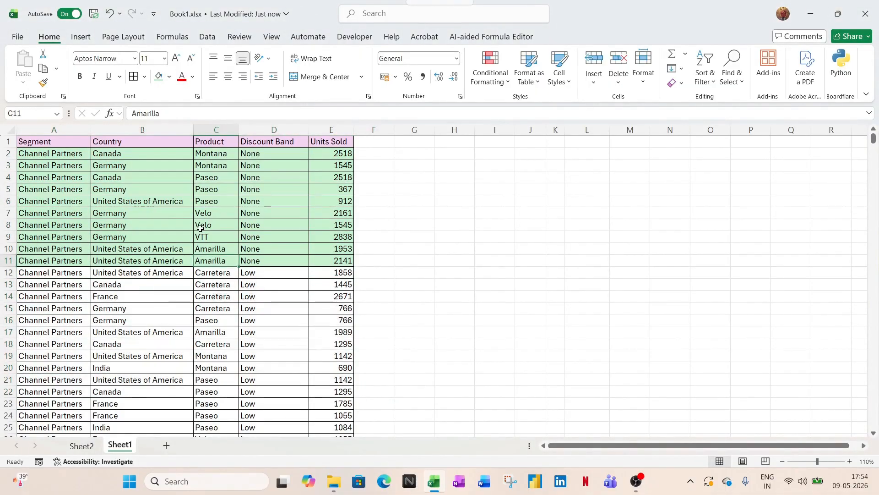
# Step: Undo the fills on the records and header row and the borders on the dataset
pyautogui.hotkey('ctrl', 'z')
pyautogui.hotkey('ctrl', 'z')
pyautogui.hotkey('ctrl', 'z')
pyautogui.hotkey('ctrl', 'z')
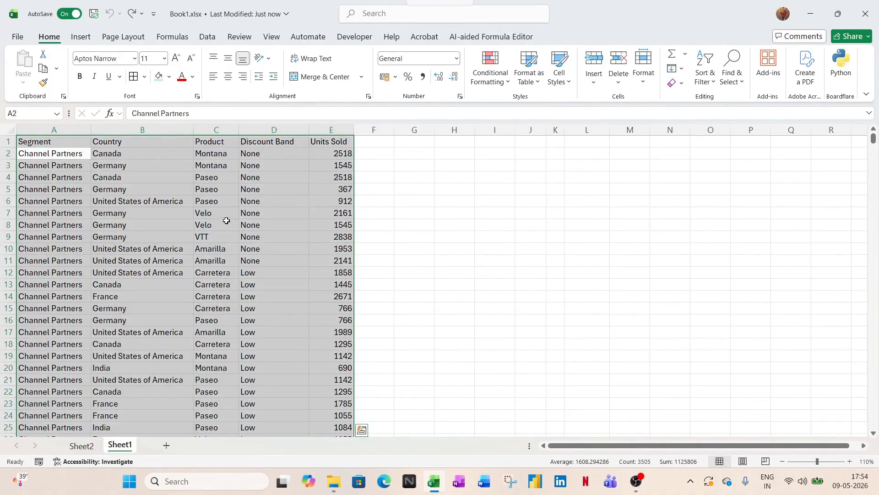
# Step: Enter the note "Alt +O +A" in cell I2 and return to cell A1
pyautogui.click(503, 156)
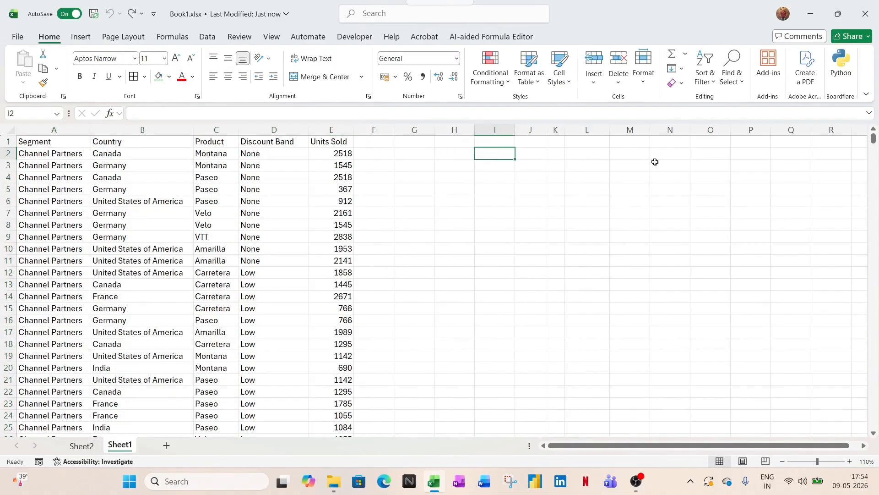
pyautogui.write('A')
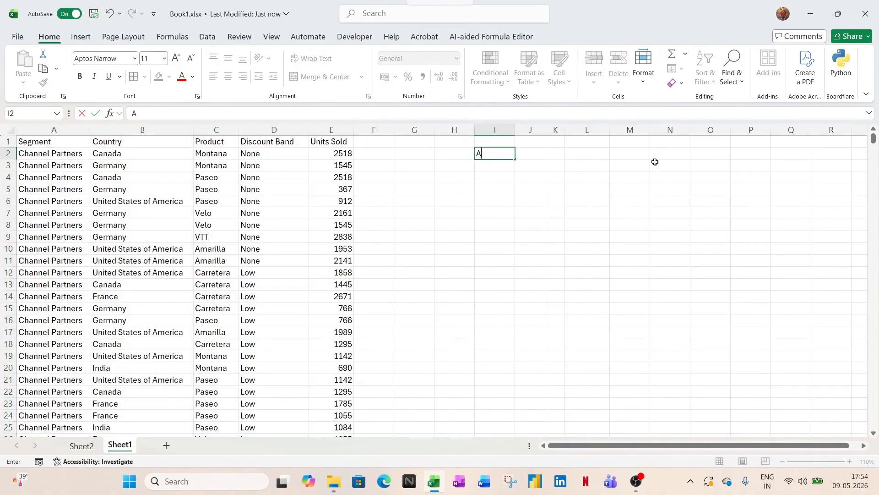
pyautogui.write('lt +O +A')
pyautogui.press('Return')
pyautogui.press('Up')
pyautogui.press('Left')
pyautogui.hotkey('ctrl', 'Left')
pyautogui.hotkey('ctrl', 'Home')
# Step: Apply the List 2 AutoFormat style to the whole dataset starting at A1
pyautogui.click(143, 224)
pyautogui.click(57, 140)
pyautogui.press('alt')
pyautogui.press('o')
pyautogui.press('a')
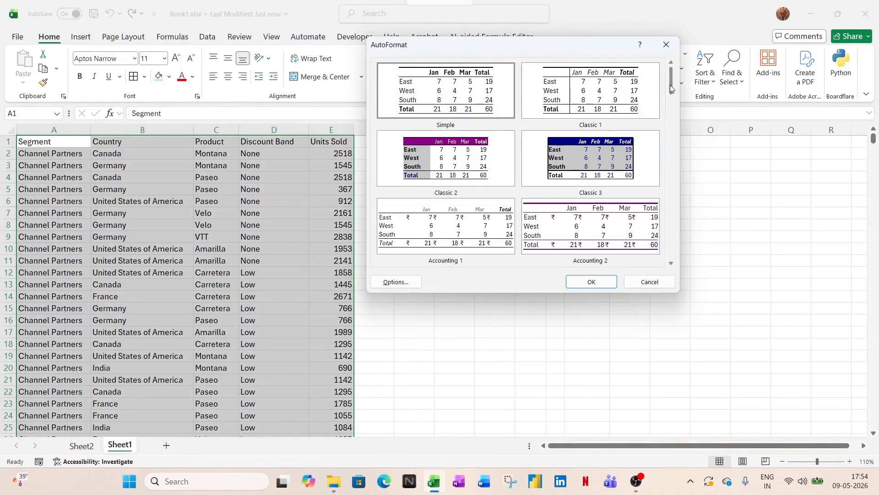
pyautogui.moveTo(672, 95); pyautogui.dragTo(671, 224)
pyautogui.scroll(1, 670, 203)
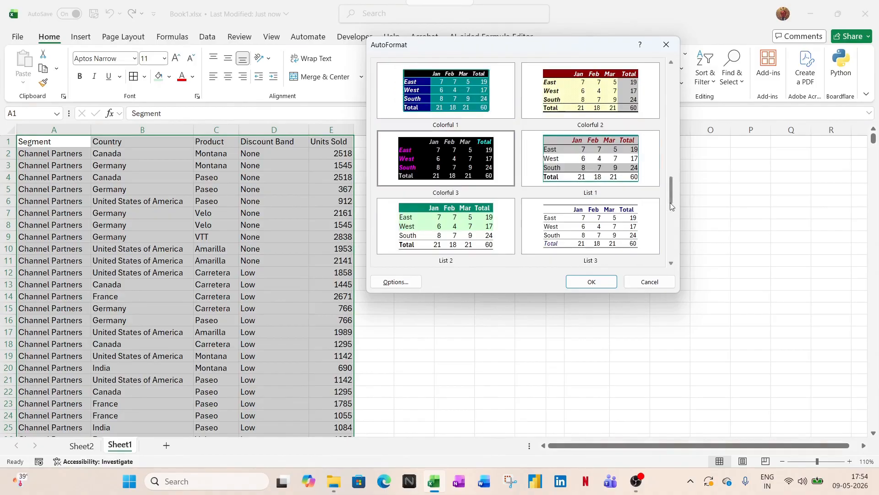
pyautogui.click(472, 224)
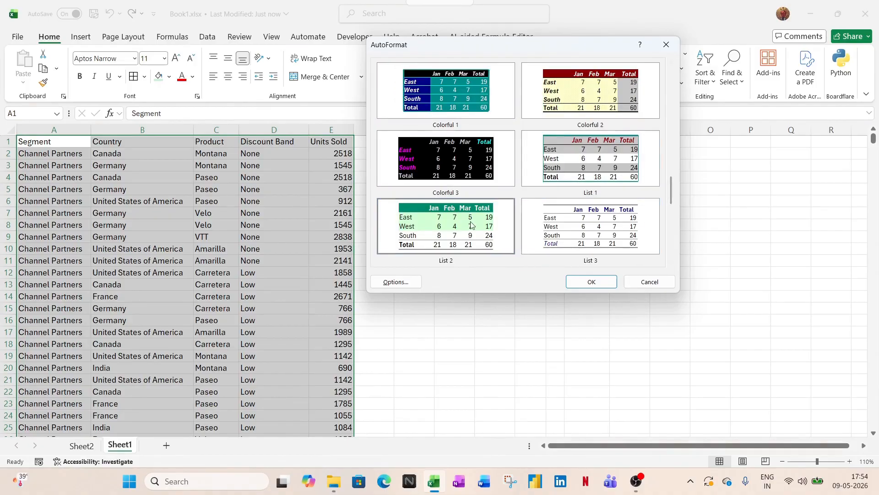
pyautogui.click(591, 281)
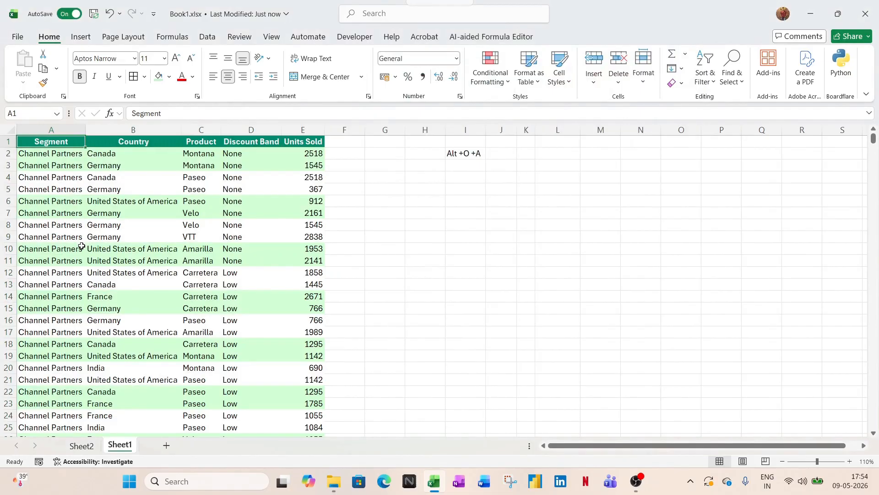
# Step: Rename the Sheet1 worksheet as "Auto Format"
pyautogui.doubleClick(127, 446)
pyautogui.write('Auo')
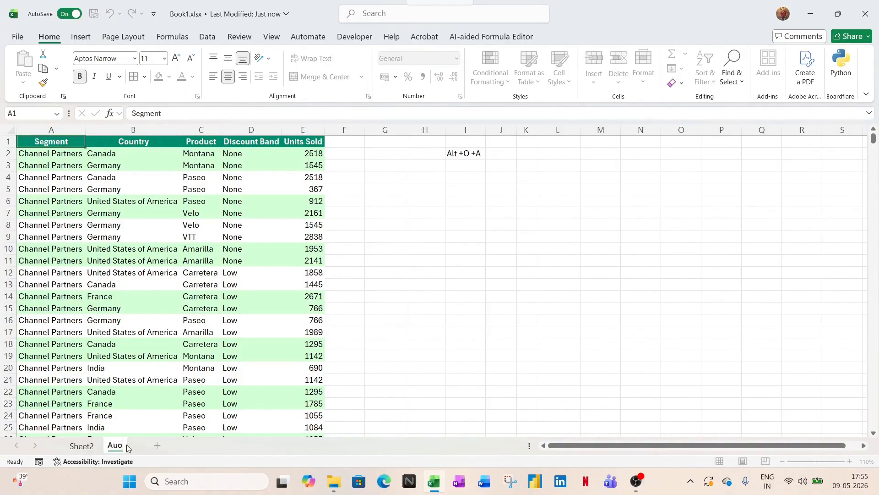
pyautogui.press('BackSpace')
pyautogui.write('to Fort')
pyautogui.press('BackSpace')
pyautogui.write('mat')
pyautogui.press('Return')
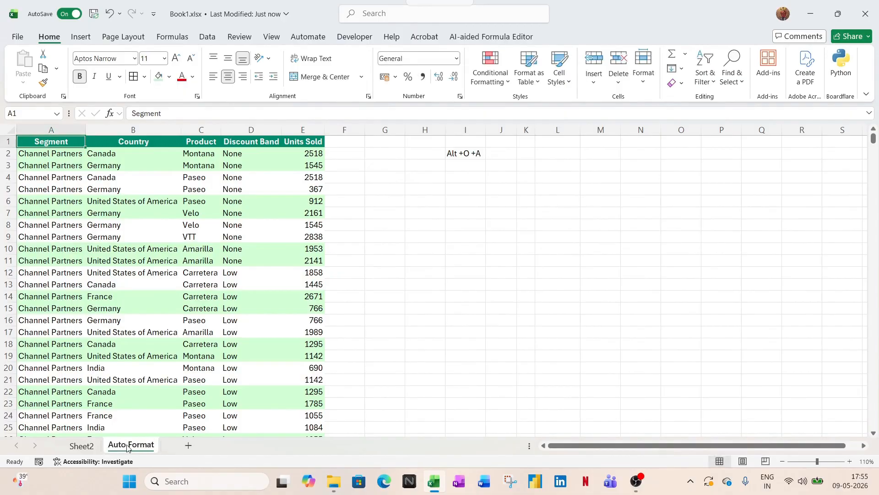
# Step: Copy the entire formatted dataset and add a new blank worksheet after Auto Format
pyautogui.hotkey('ctrl', 'shift', 'Right')
pyautogui.hotkey('ctrl', 'shift', 'Down')
pyautogui.hotkey('ctrl', 'c')
pyautogui.click(188, 445)
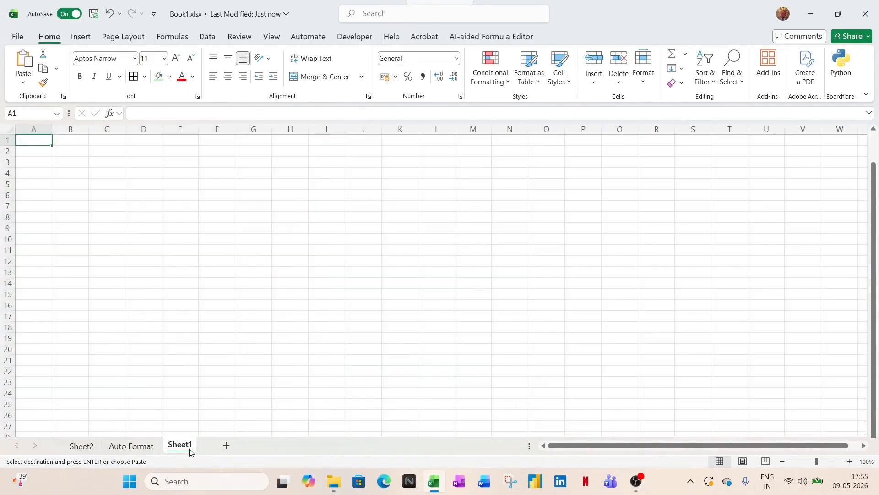
# Step: Delete the blank worksheet that follows Auto Format
pyautogui.click(131, 446)
pyautogui.click(179, 445)
pyautogui.rightClick(186, 445)
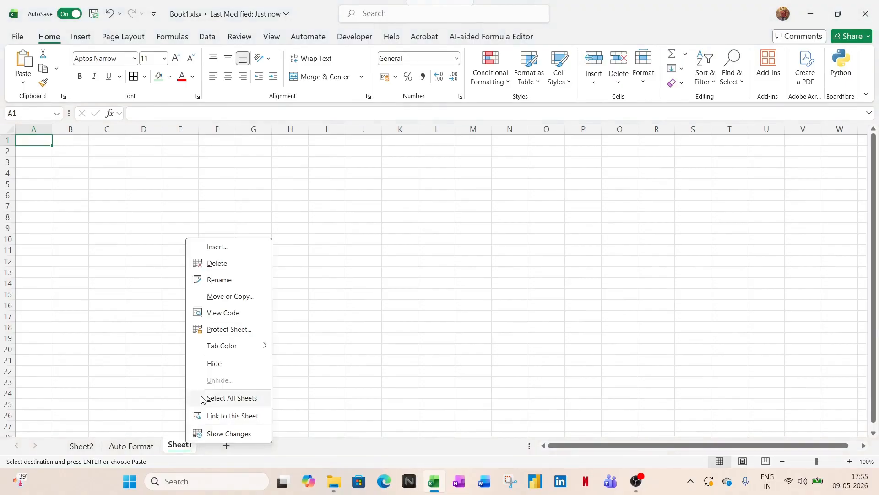
pyautogui.click(216, 259)
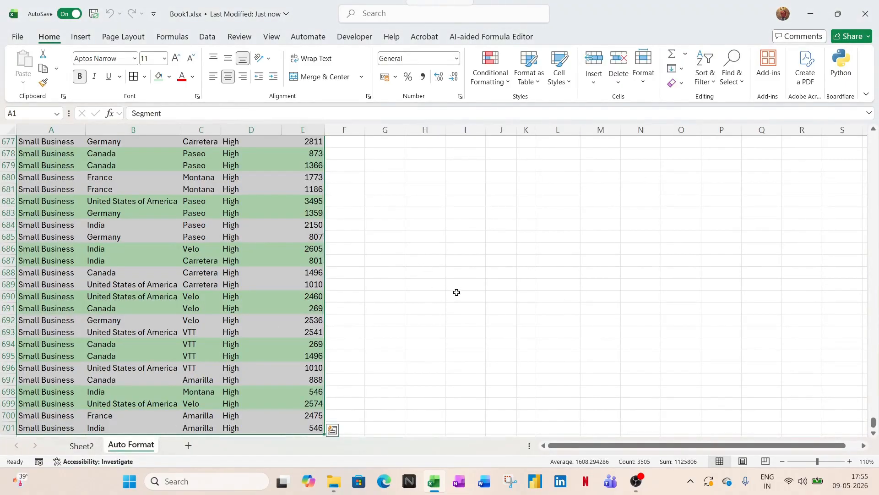
pyautogui.press('Return')
# Step: Enter "New Sheet Add" in cell I3 of Auto Format and autofit column I to the text
pyautogui.click(460, 167)
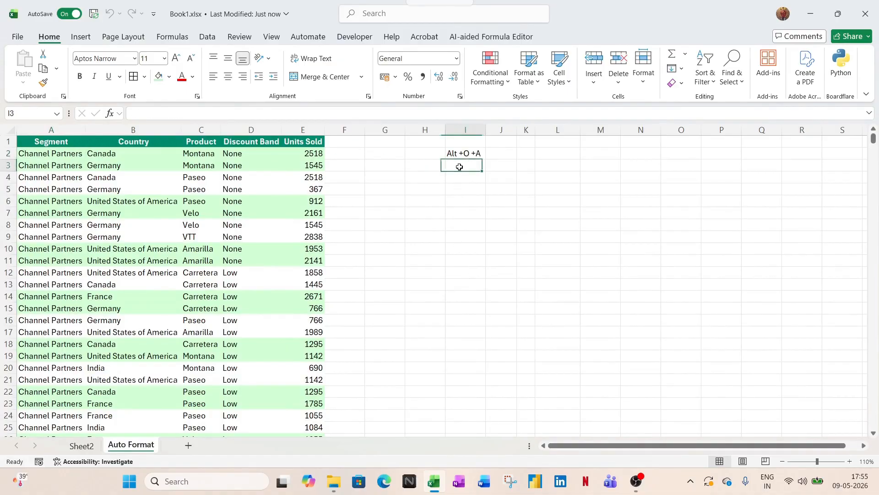
pyautogui.write('New Sheet')
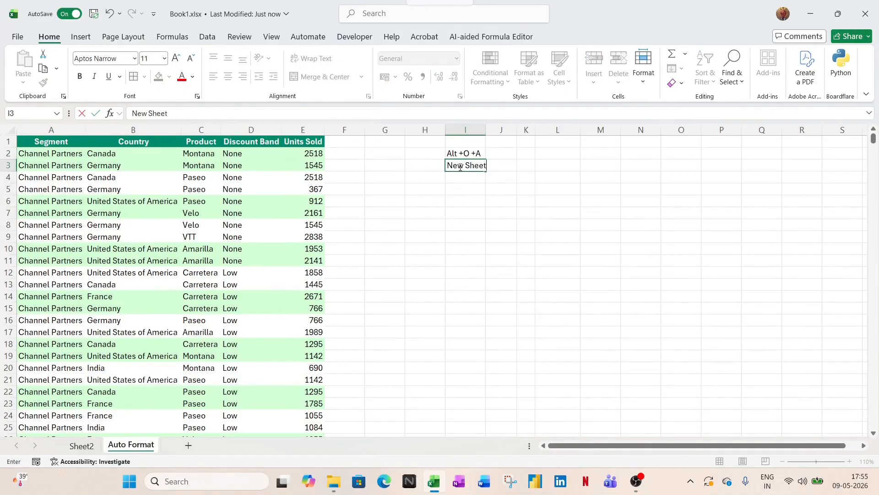
pyautogui.write(' Add')
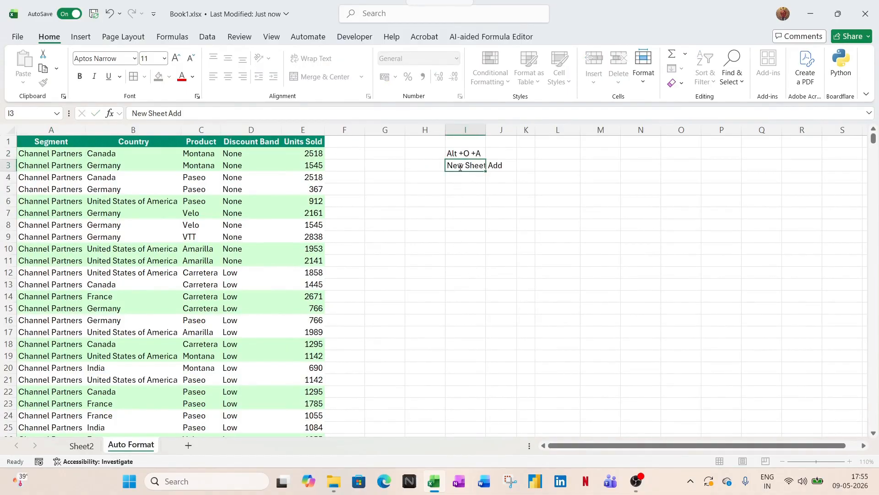
pyautogui.click(460, 166)
pyautogui.hotkey('alt', 'o')
pyautogui.press('c')
pyautogui.press('a')
pyautogui.press('Right')
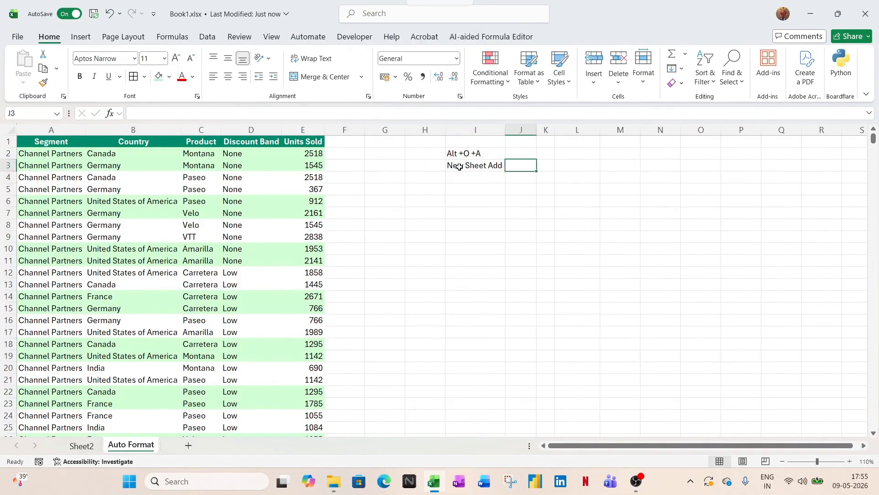
# Step: Insert a blank worksheet before Auto Format and delete it again
pyautogui.hotkey('shift', 'F11')
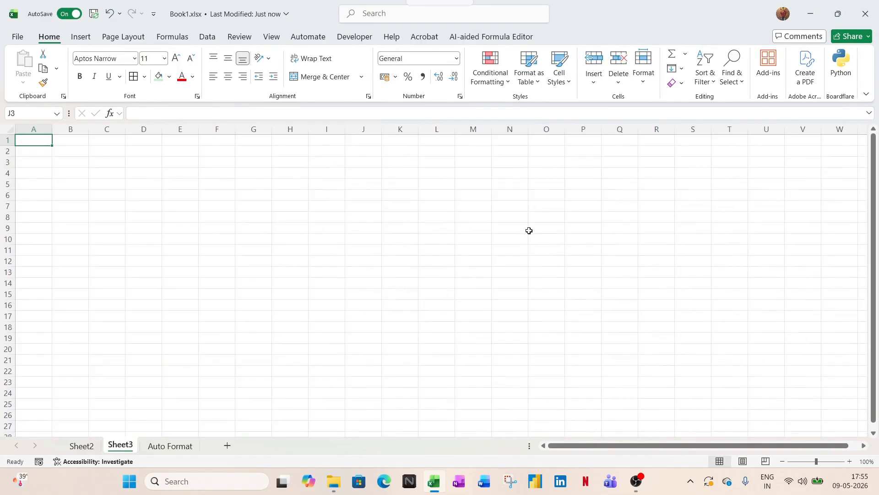
pyautogui.rightClick(122, 448)
pyautogui.click(151, 265)
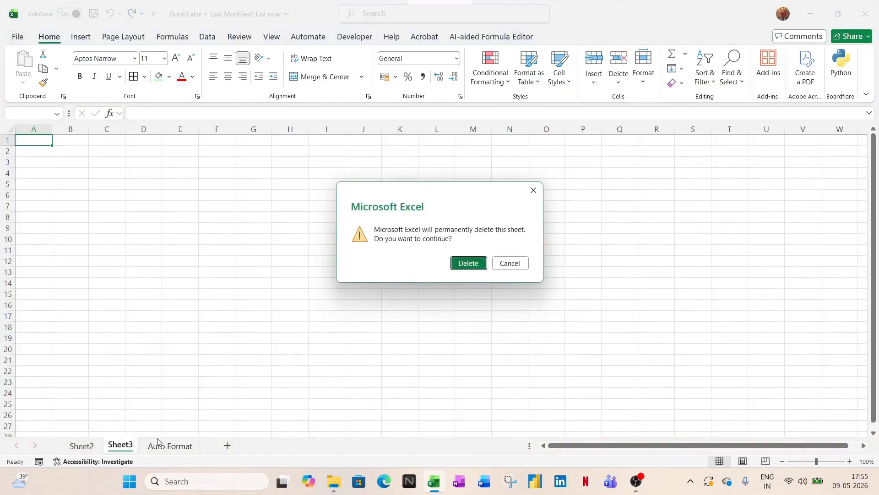
pyautogui.click(462, 263)
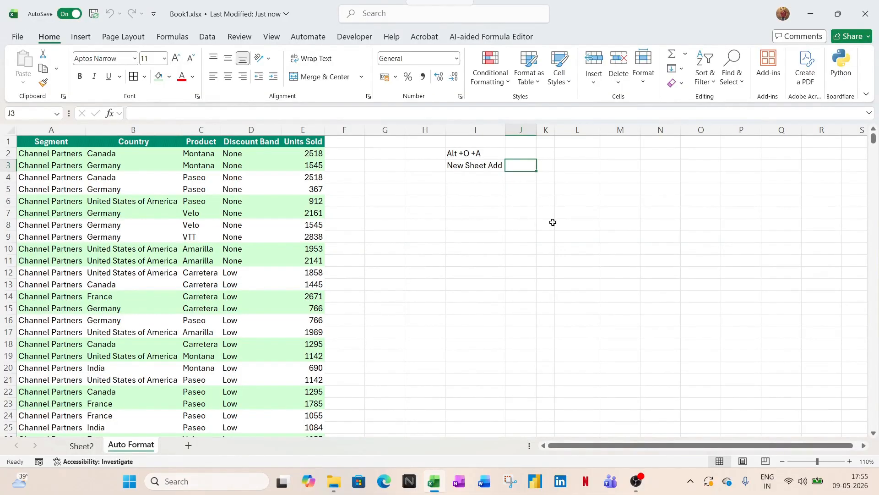
# Step: Enter "Shift+F11" in cell J3 of Auto Format, beside the "New Sheet Add" label
pyautogui.write('Shift+F11')
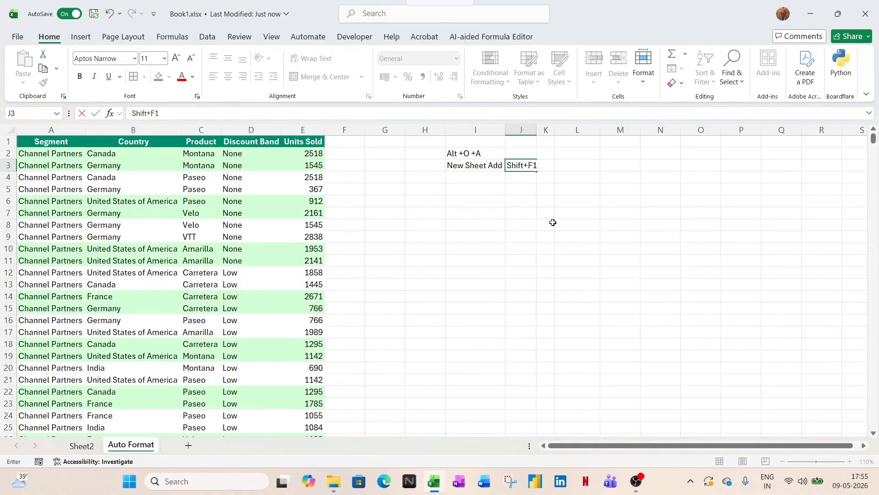
pyautogui.press('Return')
pyautogui.press('Up')
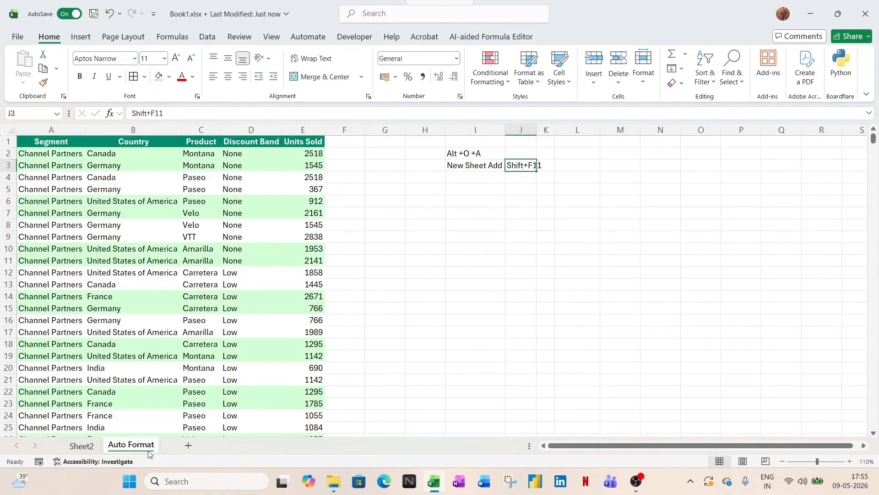
# Step: Insert a new blank worksheet from Auto Format and move it after the Auto Format sheet
pyautogui.press('Home')
pyautogui.press('Up')
pyautogui.press('Up')
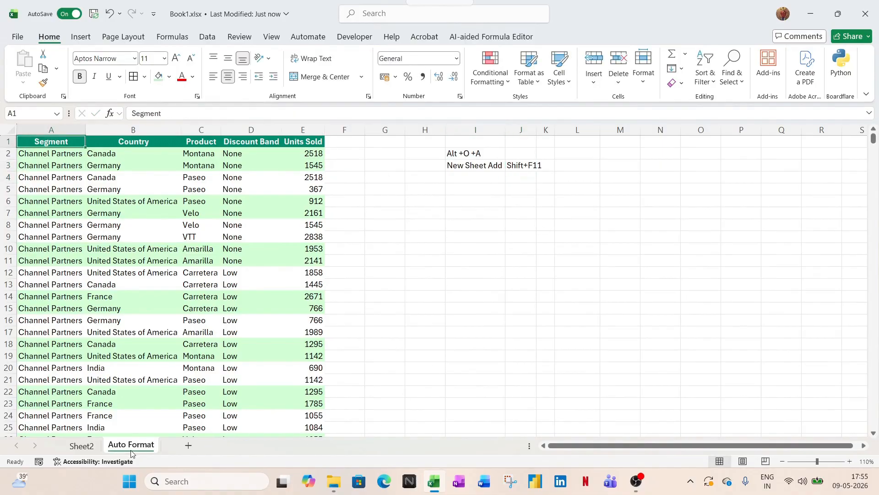
pyautogui.hotkey('shift', 'F11')
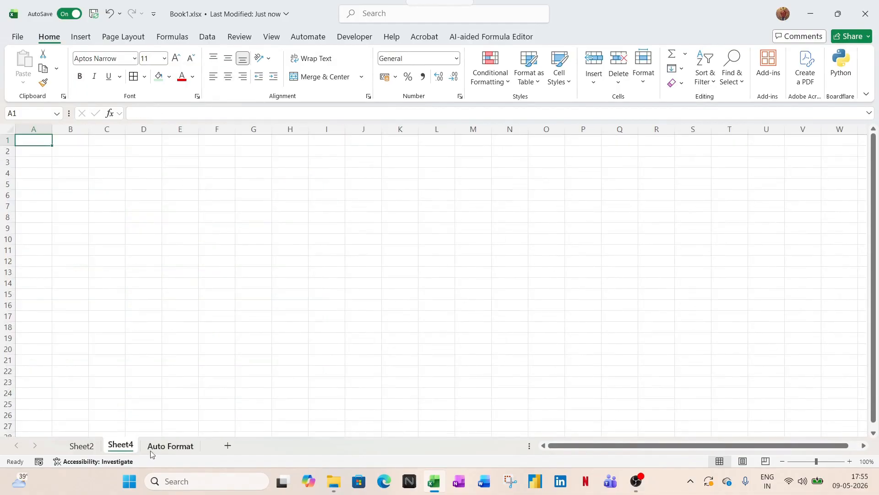
pyautogui.moveTo(126, 447); pyautogui.dragTo(211, 453)
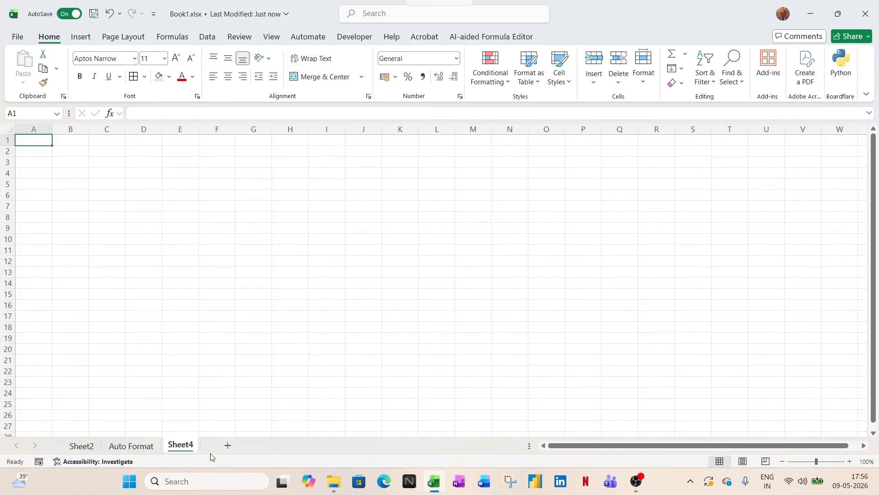
# Step: Copy the entire dataset from Auto Format into the new worksheet at A1 and autofit its column widths
pyautogui.click(132, 446)
pyautogui.hotkey('ctrl', 'shift', 'Right')
pyautogui.hotkey('ctrl', 'shift', 'Down')
pyautogui.hotkey('ctrl', 'c')
pyautogui.hotkey('ctrl', 'pagedown')
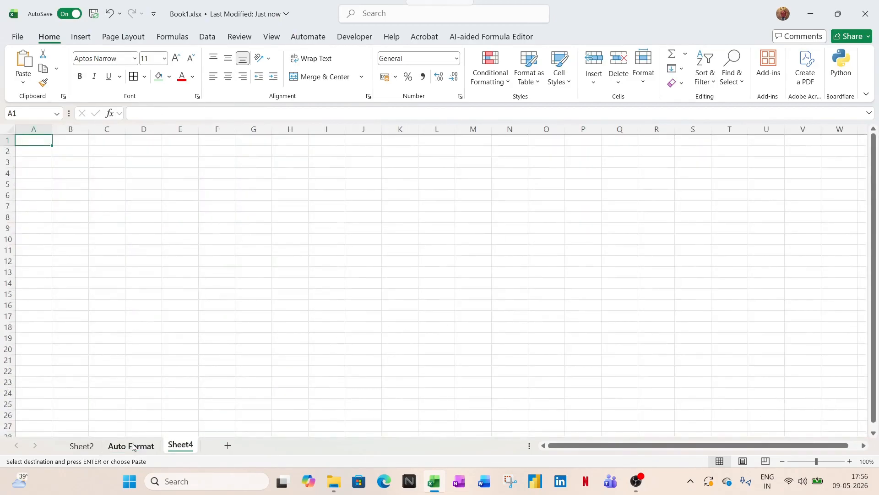
pyautogui.hotkey('ctrl', 'v')
pyautogui.hotkey('alt', 'h')
pyautogui.press('o')
pyautogui.press('i')
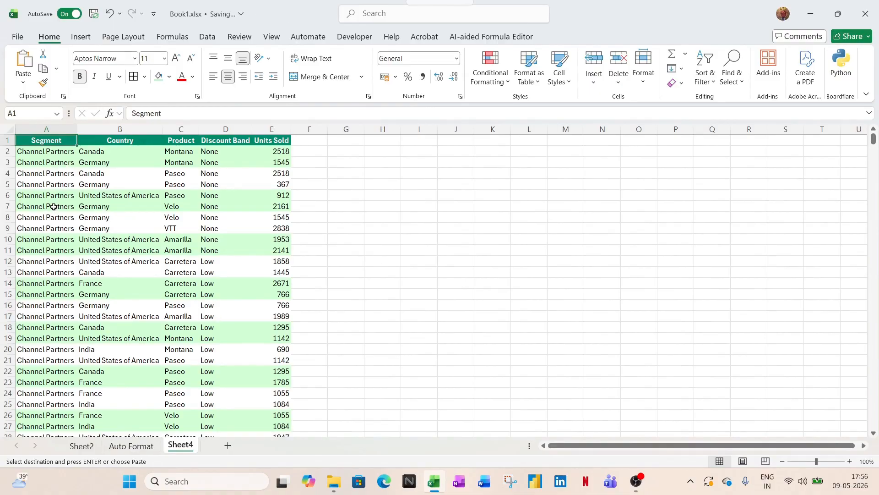
# Step: Apply a filter to the dataset to view the list of Segment values, closing the list without filtering, and remove the filter
pyautogui.scroll(-9, 64, 261)
pyautogui.scroll(6, 70, 326)
pyautogui.scroll(3, 69, 326)
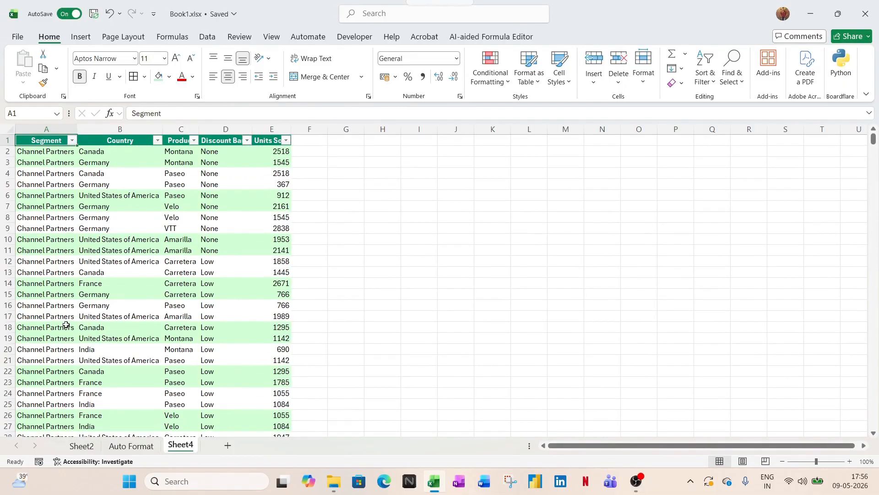
pyautogui.hotkey('alt', 'Down')
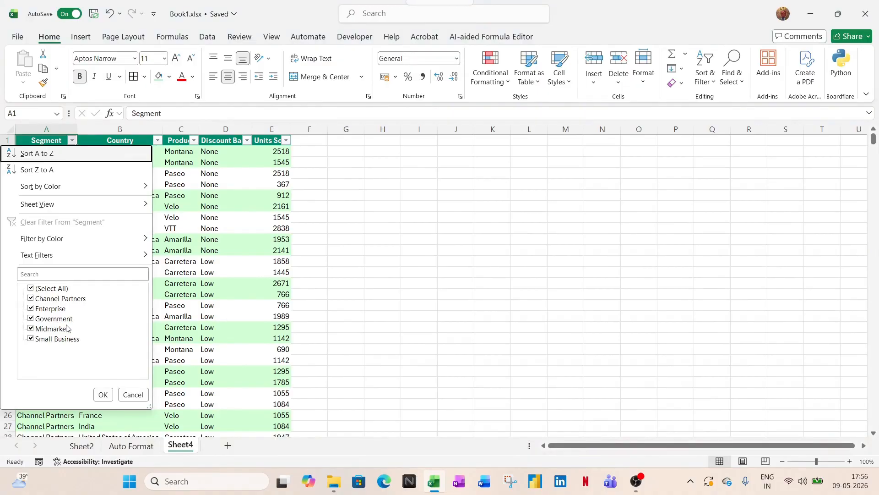
pyautogui.press('Escape')
pyautogui.press('Down')
pyautogui.hotkey('alt', 'Down')
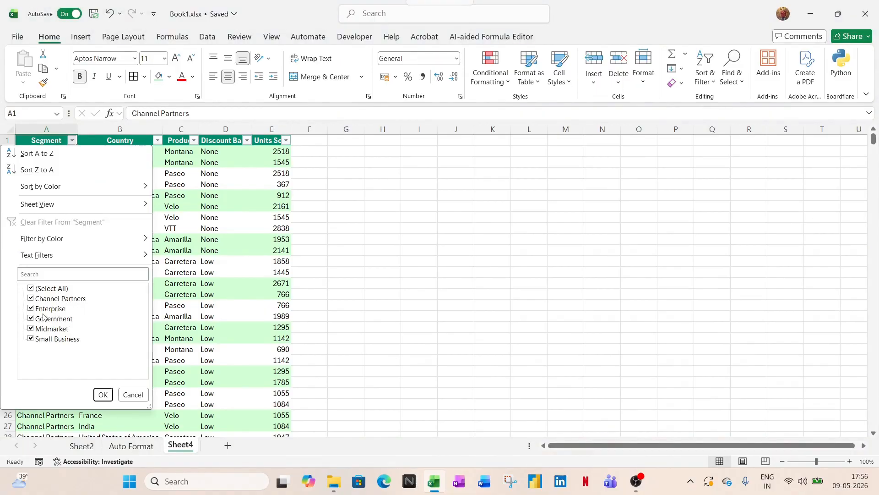
pyautogui.press('Escape')
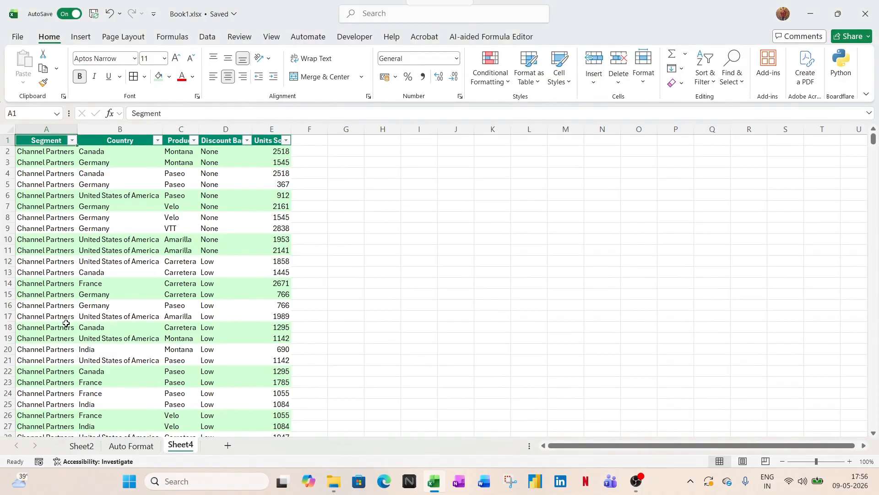
pyautogui.hotkey('ctrl', 'shift', 'l')
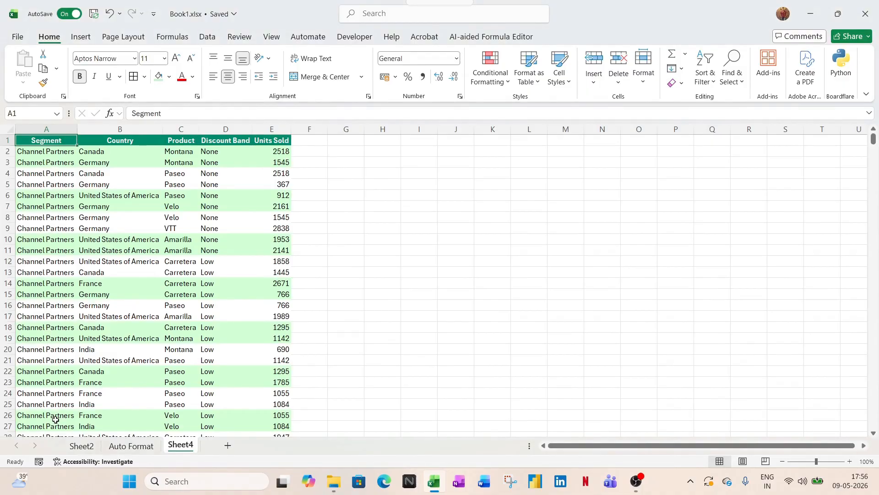
# Step: Examine where one segment ends and another begins in the Segment column, selecting rows 101 and 102, and return to cell A1
pyautogui.scroll(-7, 56, 417)
pyautogui.scroll(-20, 55, 419)
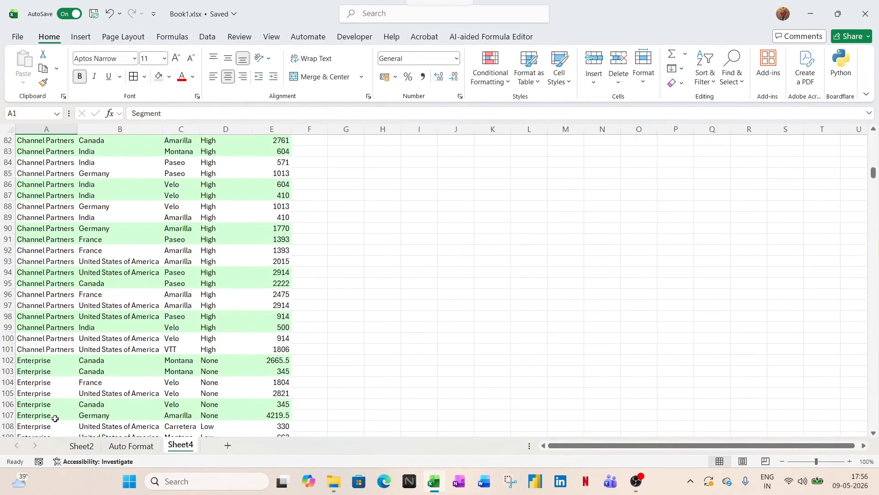
pyautogui.click(13, 350)
pyautogui.hotkey('shift', 'Down')
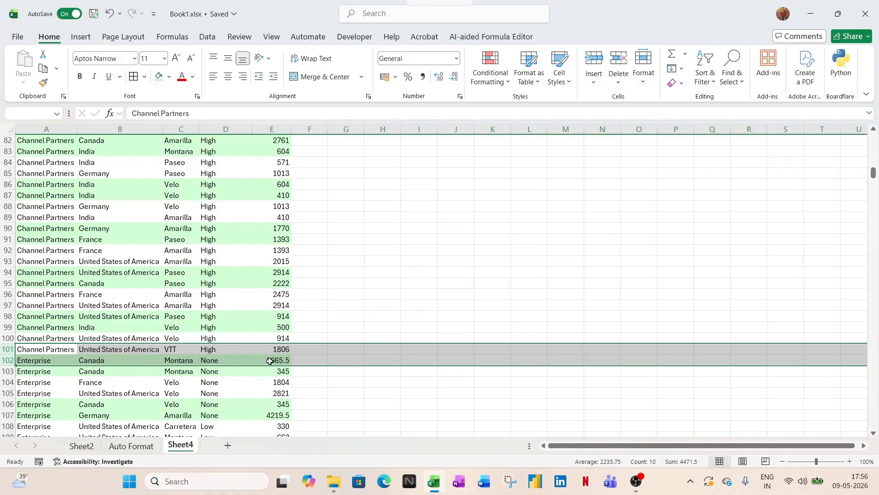
pyautogui.scroll(-19, 270, 361)
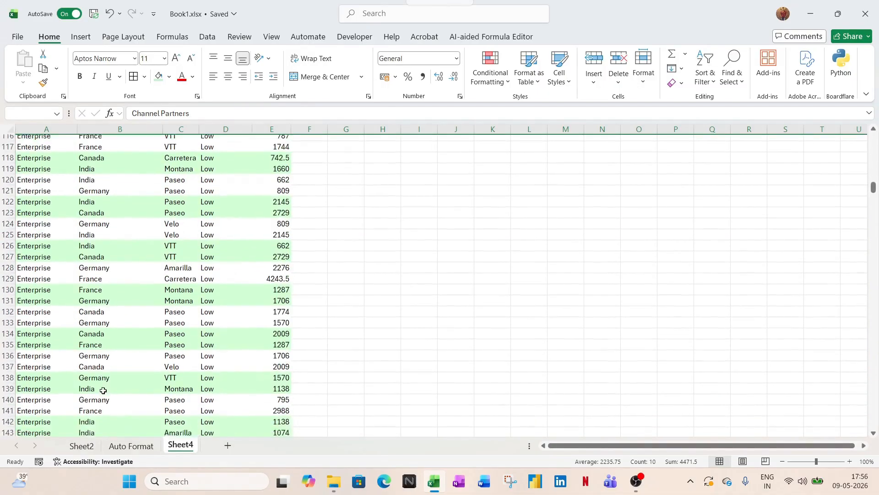
pyautogui.scroll(-5, 33, 405)
pyautogui.click(33, 404)
pyautogui.scroll(-5, 34, 402)
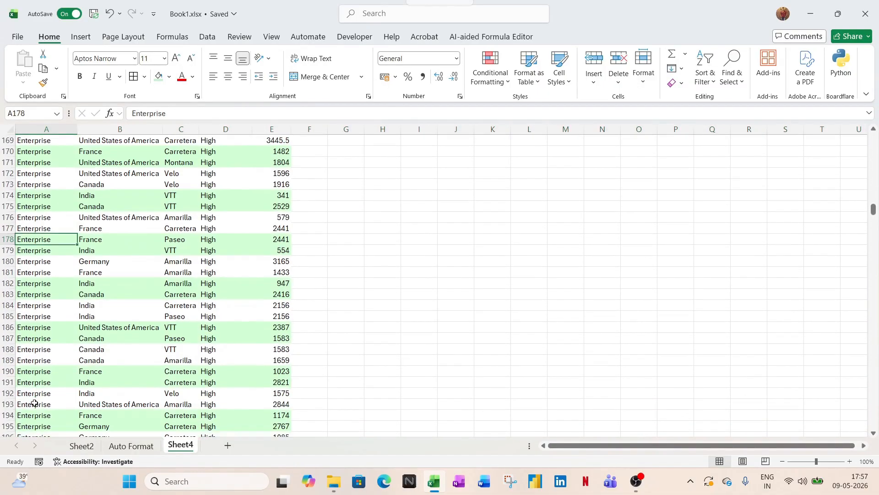
pyautogui.hotkey('ctrl', 'Home')
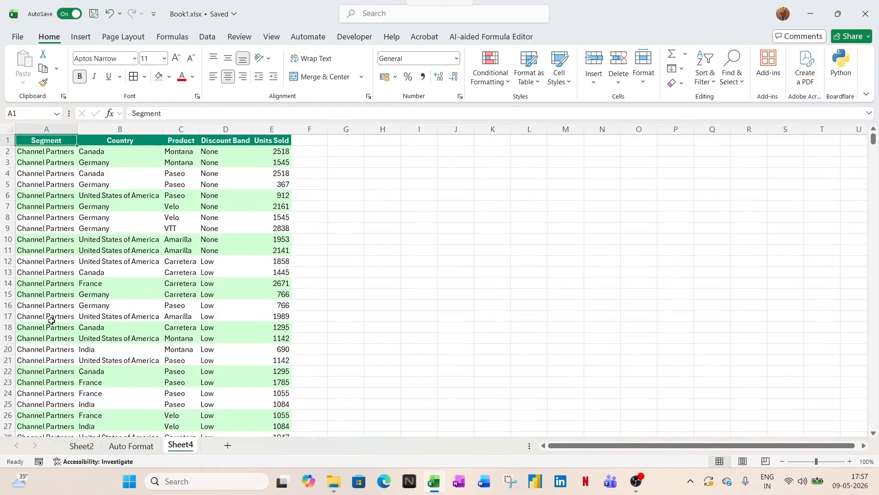
# Step: Enter "Subtotal" in cell I2 and its shortcut "Alt+A+B" in cell J2
pyautogui.click(410, 153)
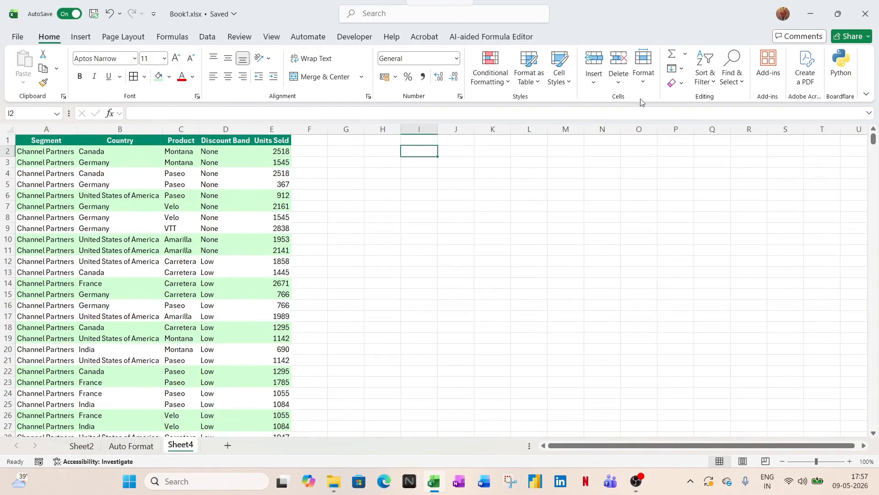
pyautogui.write('Su')
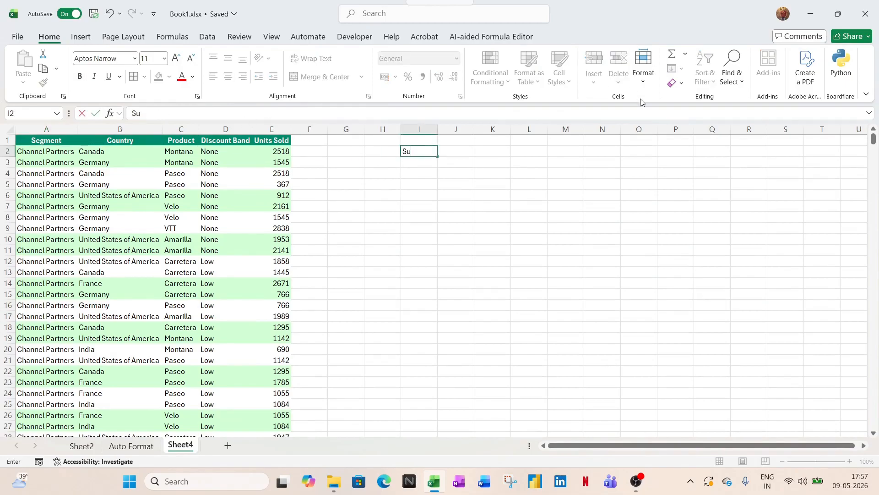
pyautogui.write('btotal')
pyautogui.press('Tab')
pyautogui.write('A')
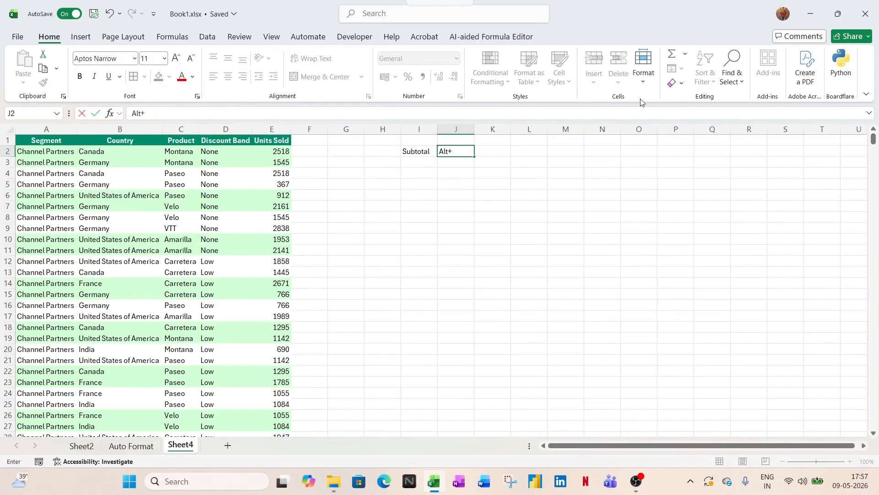
pyautogui.write('lt+A+B')
pyautogui.press('Return')
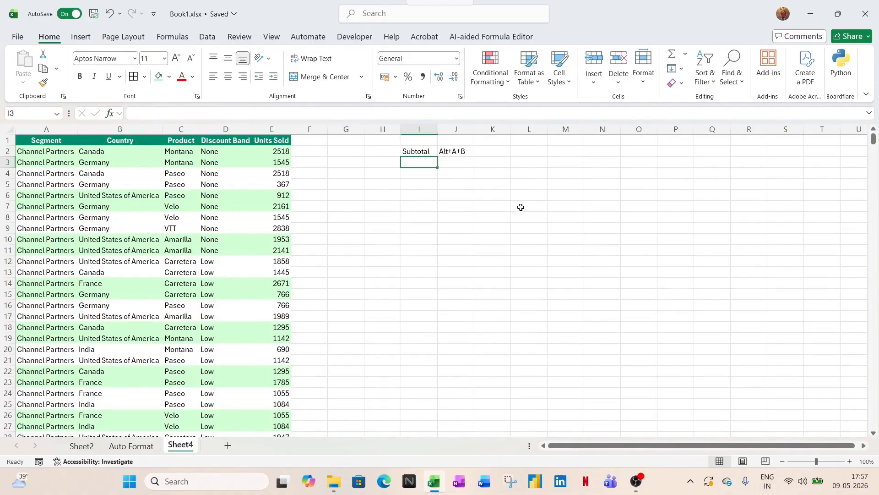
# Step: Enter "Sheet Rename" in cell I3 and autofit column I to the text
pyautogui.write('Sheet Rename')
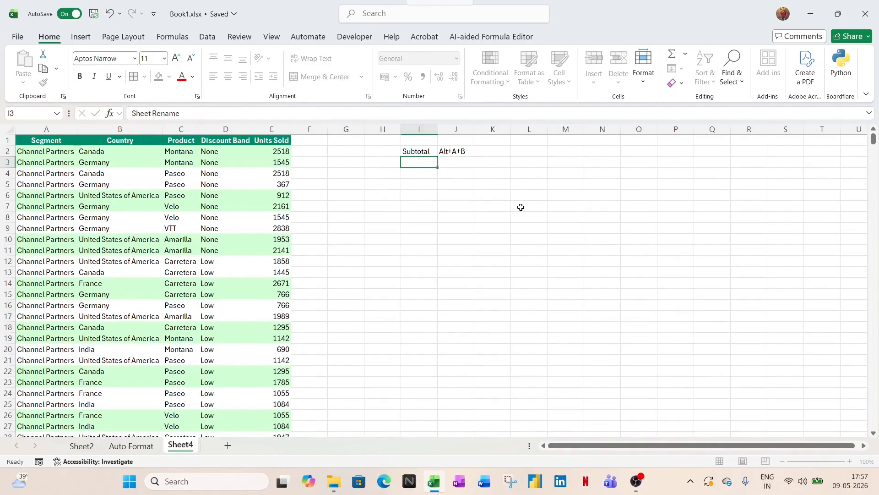
pyautogui.press('Return')
pyautogui.press('Up')
pyautogui.hotkey('alt', 'o')
pyautogui.press('c')
pyautogui.press('a')
# Step: Enter the shortcut "Alt+H+O+R" in cell J3, beside the Sheet Rename label
pyautogui.press('Right')
pyautogui.press('alt')
pyautogui.press('l')
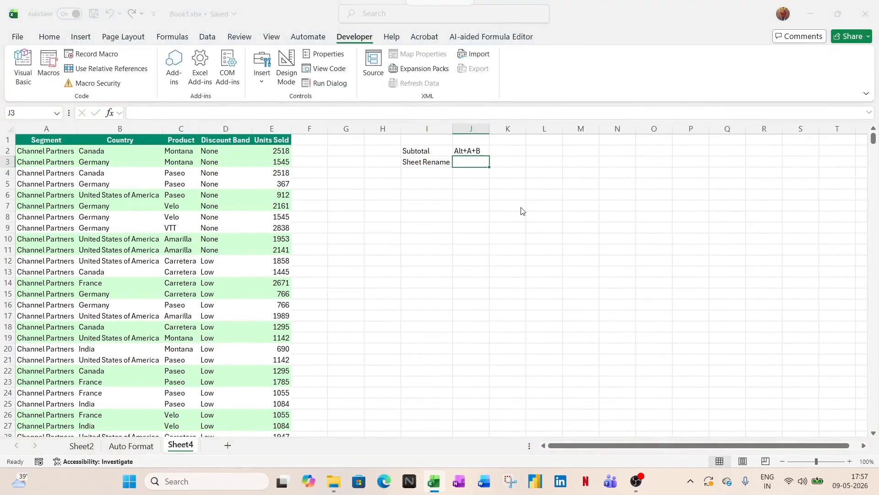
pyautogui.press('alt')
pyautogui.press('h')
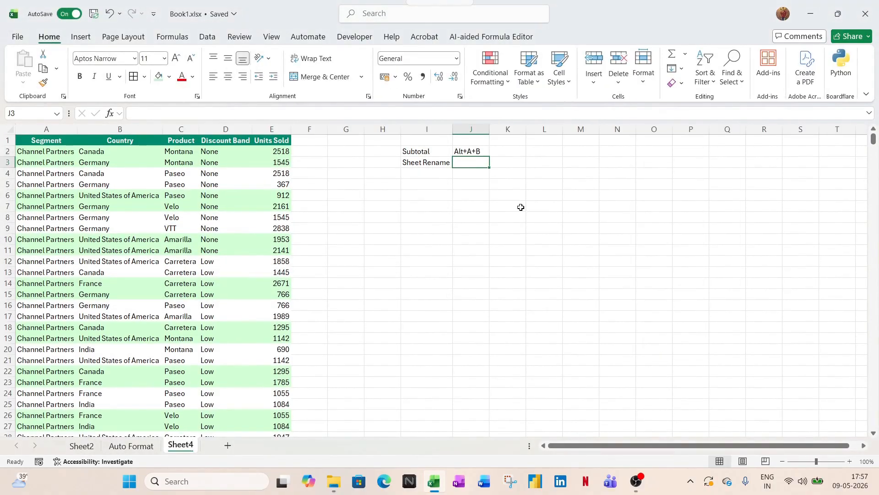
pyautogui.write('Alt+H+O+R')
pyautogui.hotkey('ctrl', 'Return')
# Step: Rename the Sheet4 worksheet as "Subtotal"
pyautogui.hotkey('alt', 'h')
pyautogui.press('o')
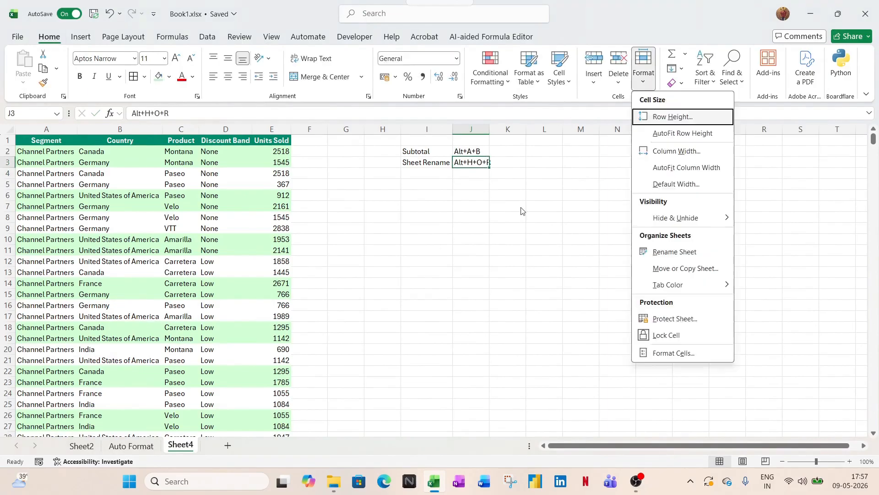
pyautogui.press('r')
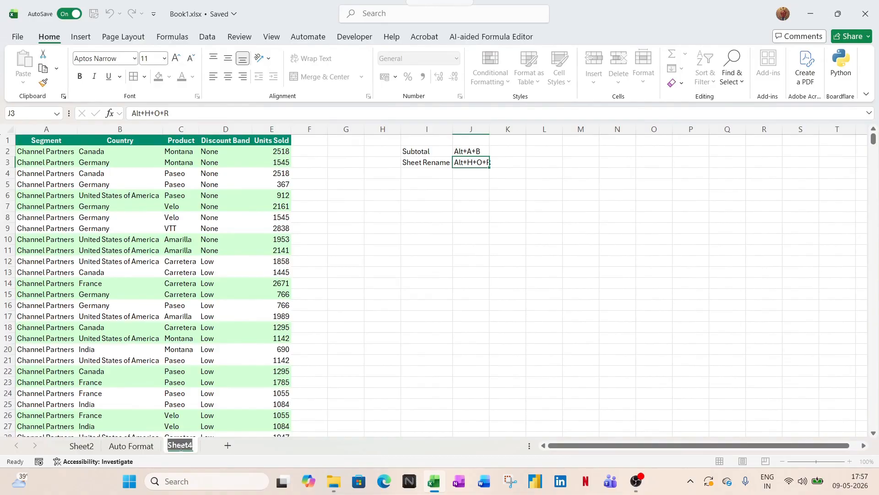
pyautogui.write('Subtotal')
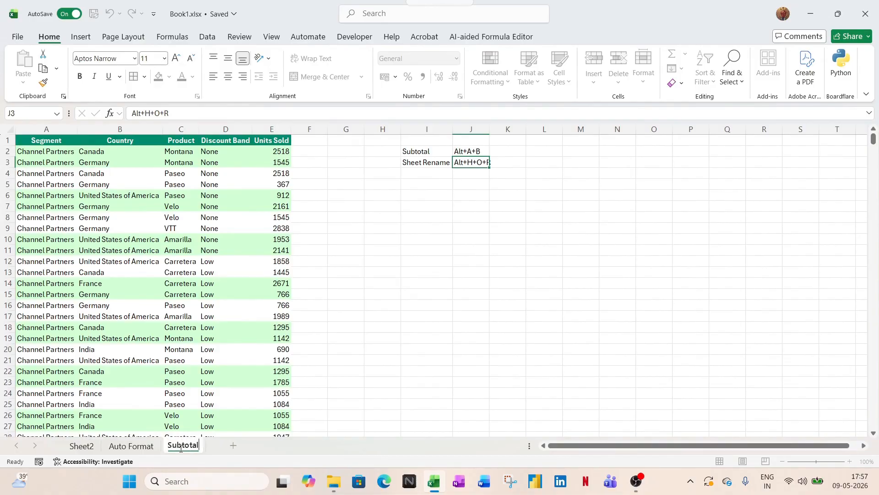
pyautogui.press('Return')
# Step: Examine the Subtotal options for the dataset, including the functions available at each change in Segment
pyautogui.press('Up')
pyautogui.press('Left')
pyautogui.press('Home')
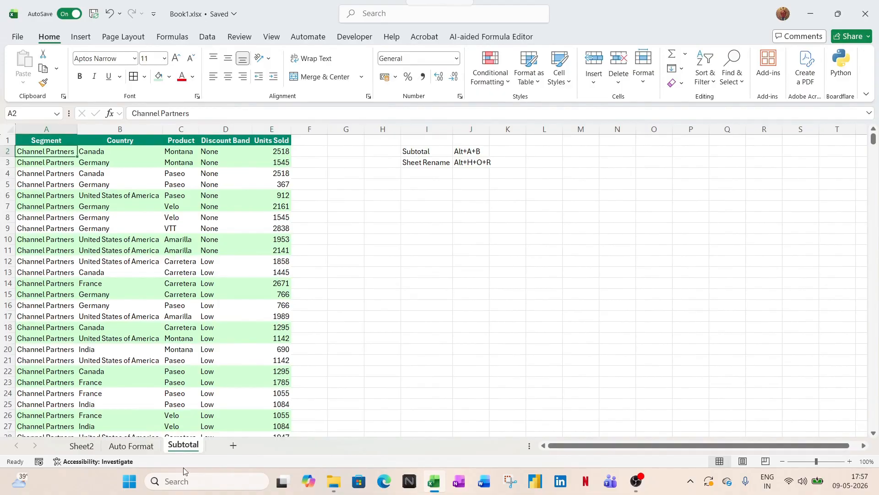
pyautogui.press('alt')
pyautogui.press('a')
pyautogui.press('v')
pyautogui.press('Escape')
pyautogui.press('Escape')
pyautogui.hotkey('alt', 'a')
pyautogui.press('b')
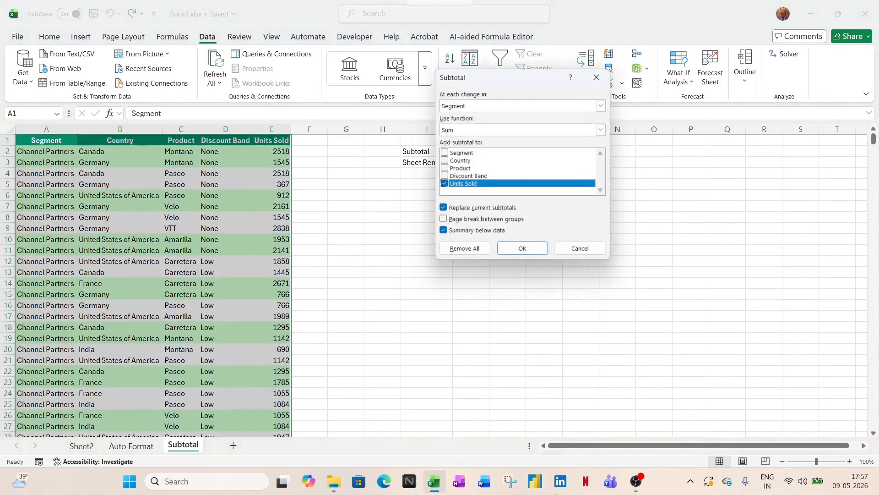
pyautogui.moveTo(470, 84); pyautogui.dragTo(421, 185)
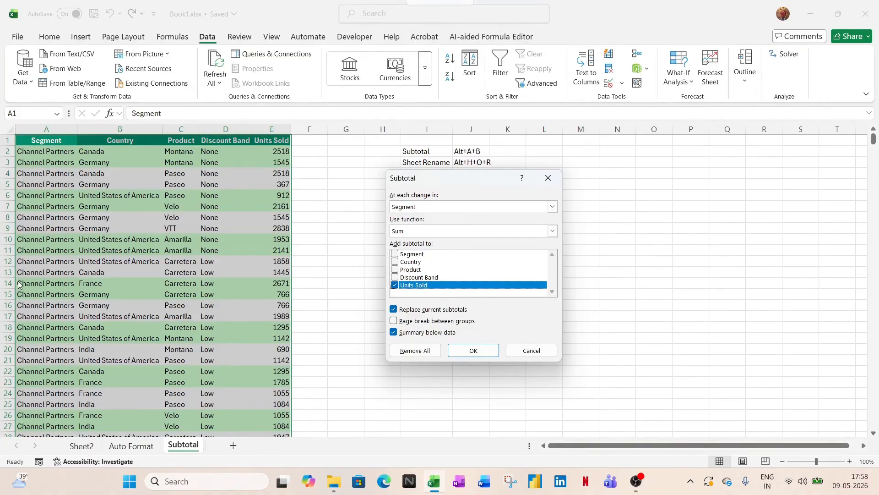
pyautogui.click(413, 234)
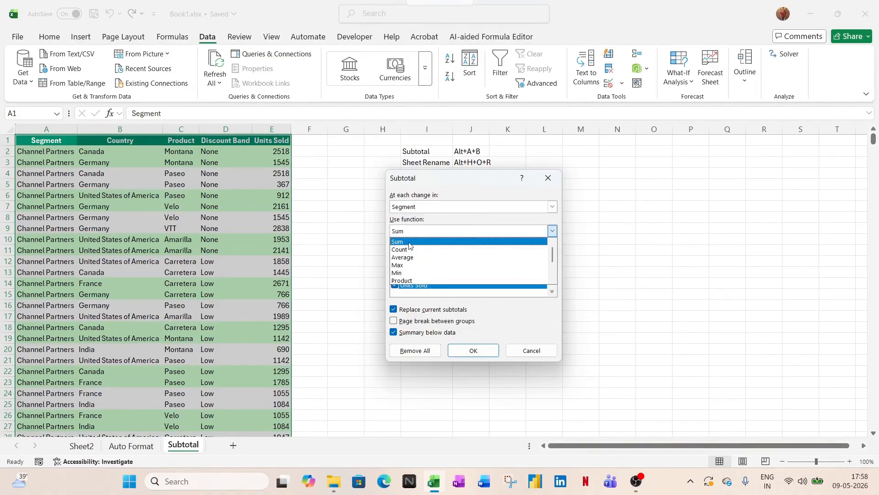
pyautogui.click(409, 245)
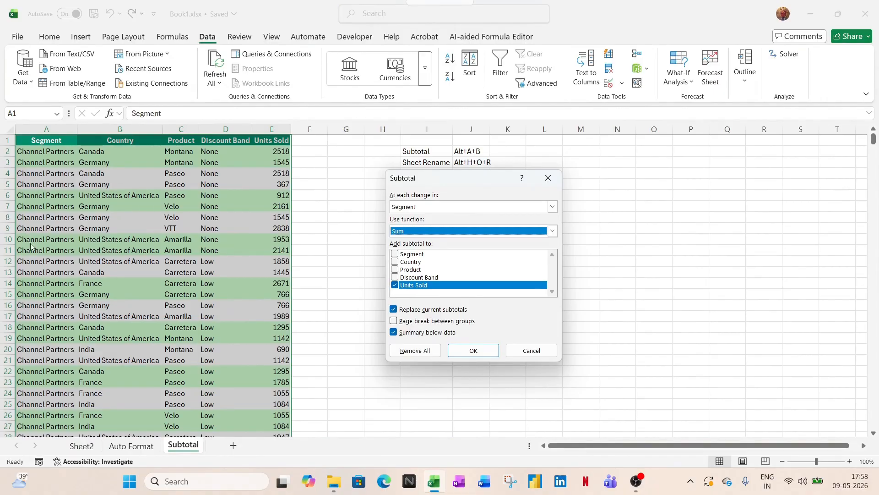
pyautogui.press('Escape')
# Step: Check where the Segment column changes from Channel Partners to Enterprise and return to cell A1
pyautogui.scroll(-20, 55, 339)
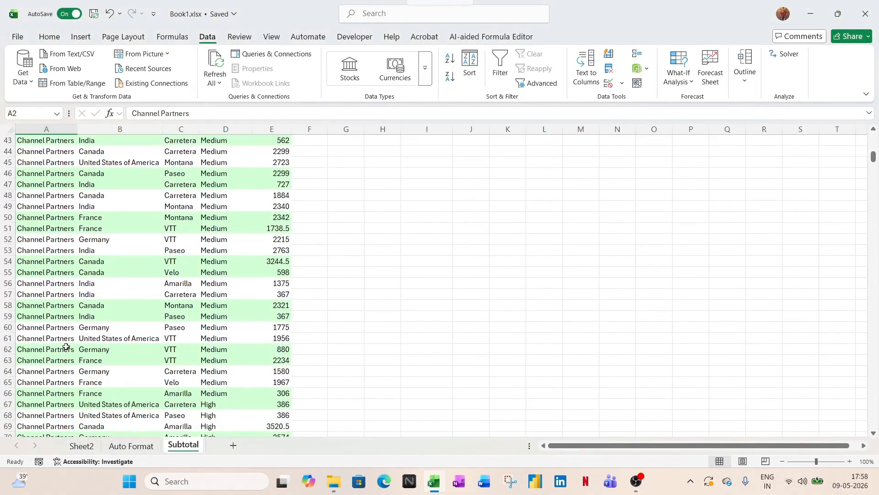
pyautogui.scroll(-5, 80, 374)
pyautogui.click(40, 272)
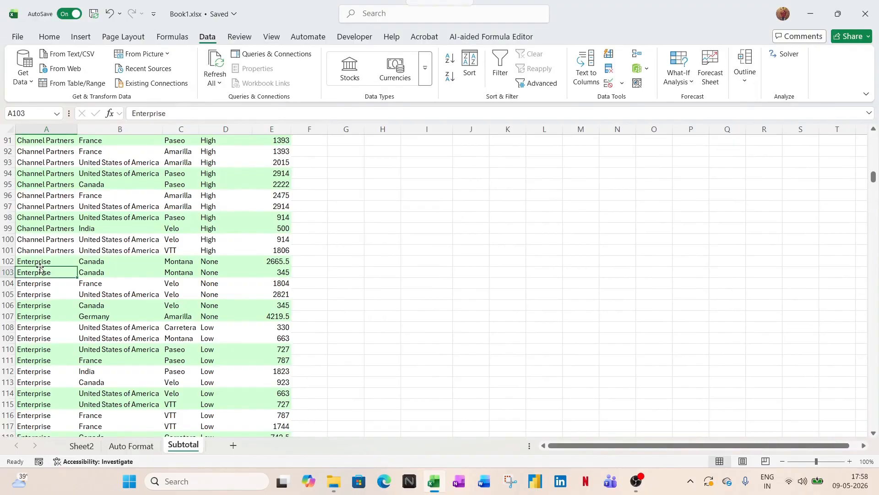
pyautogui.hotkey('ctrl', 'Home')
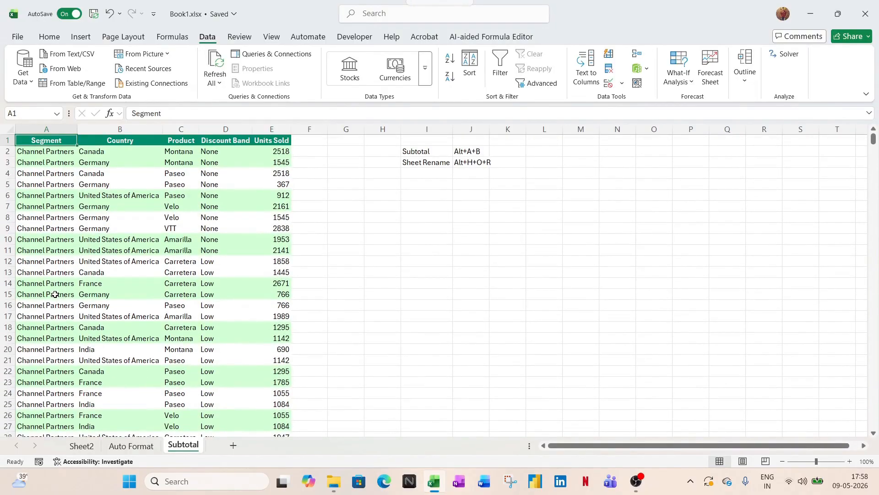
# Step: Try Sum subtotals of Units Sold at each change in Segment, with page breaks between groups and no summary below data
pyautogui.hotkey('ctrl', 'p')
pyautogui.press('Escape')
pyautogui.press('alt')
pyautogui.press('a')
pyautogui.press('b')
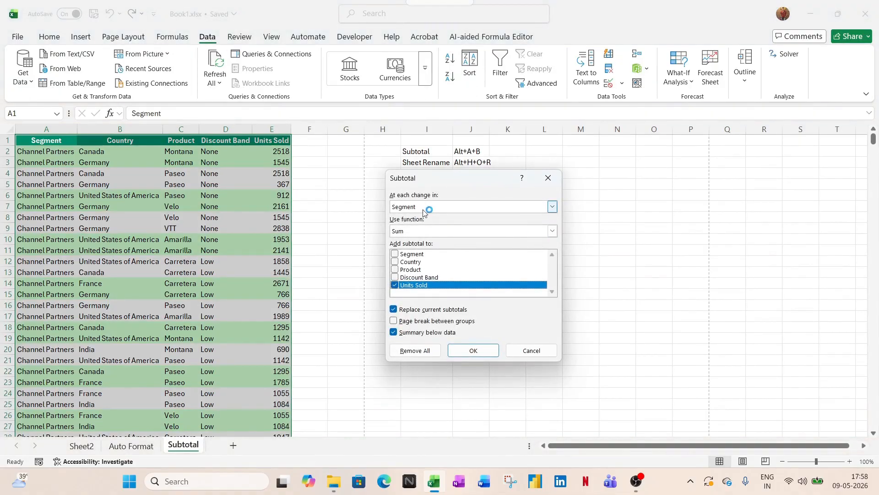
pyautogui.click(401, 322)
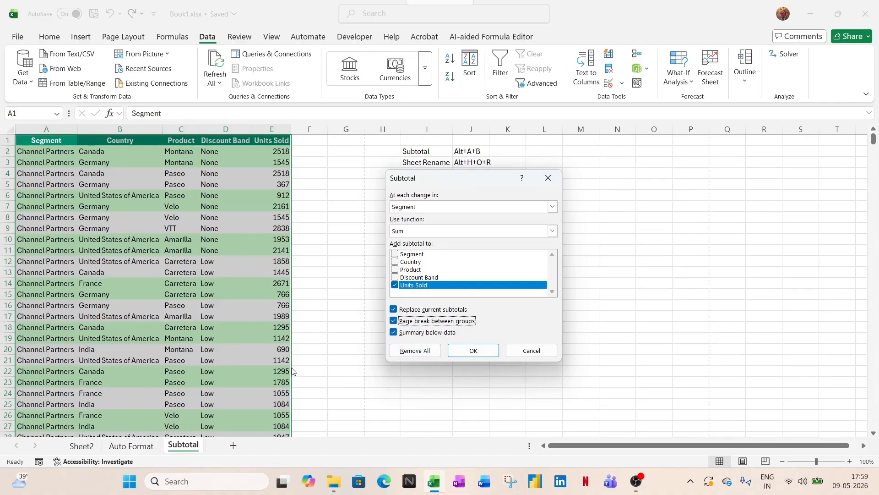
pyautogui.click(393, 332)
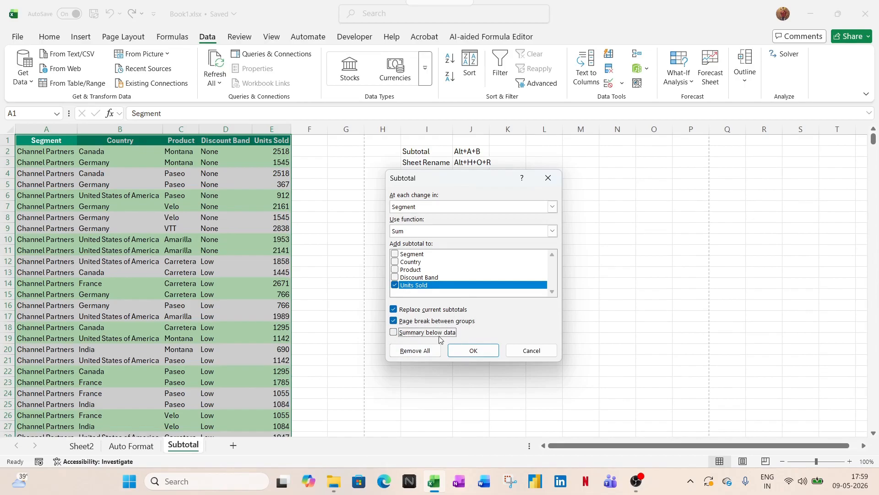
pyautogui.click(491, 350)
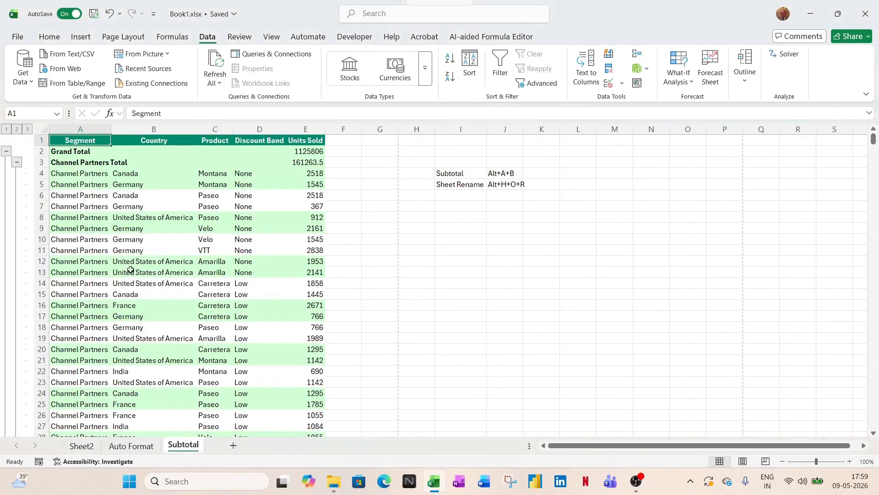
pyautogui.click(124, 215)
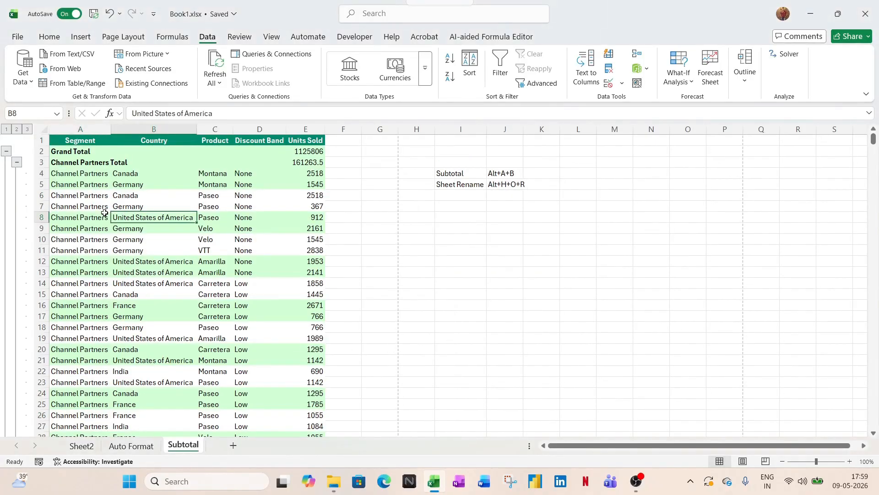
pyautogui.hotkey('ctrl', 'z')
# Step: Add Sum subtotals of Units Sold by Segment with page breaks between groups and the summary below the data
pyautogui.hotkey('alt', 'a')
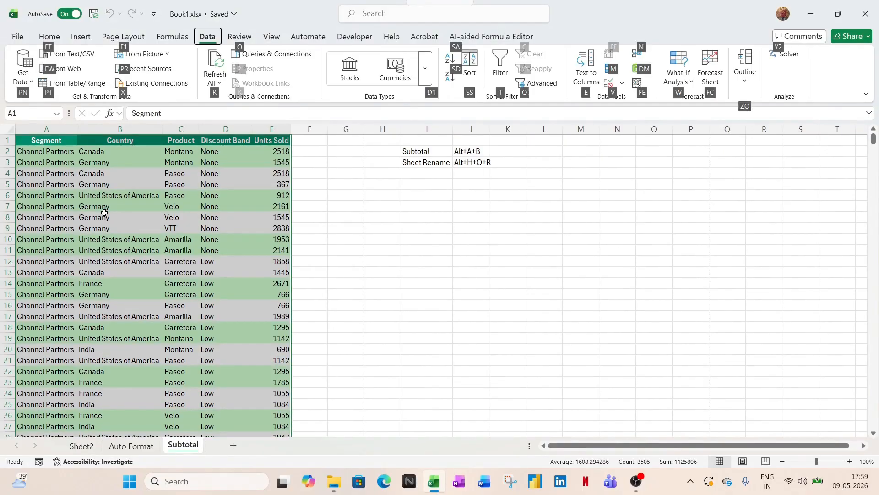
pyautogui.press('b')
pyautogui.click(417, 332)
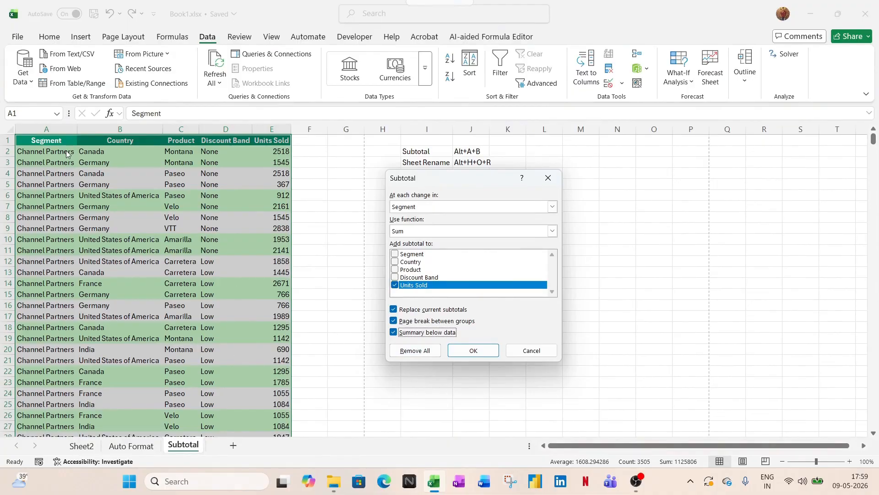
pyautogui.click(472, 351)
# Step: Inspect the SUBTOTAL formula in the Units Sold cell of the Channel Partners Total row
pyautogui.click(80, 182)
pyautogui.scroll(-20, 79, 182)
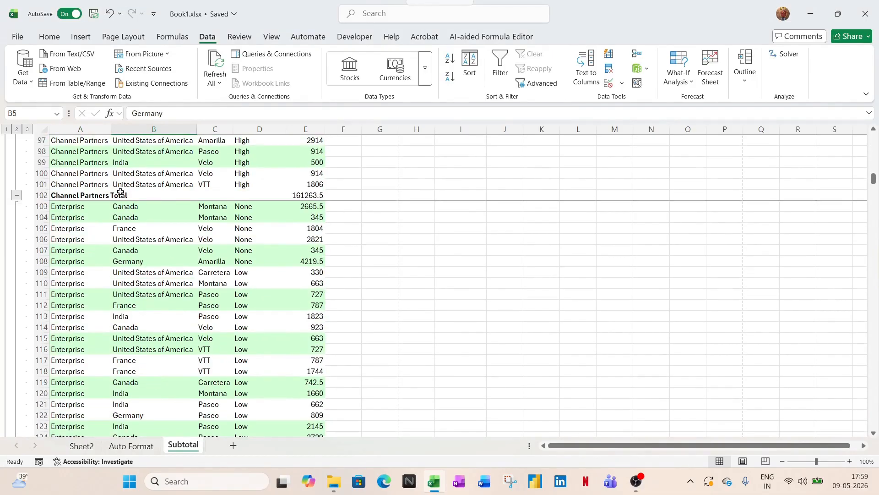
pyautogui.click(97, 197)
pyautogui.press('Up')
pyautogui.press('Right')
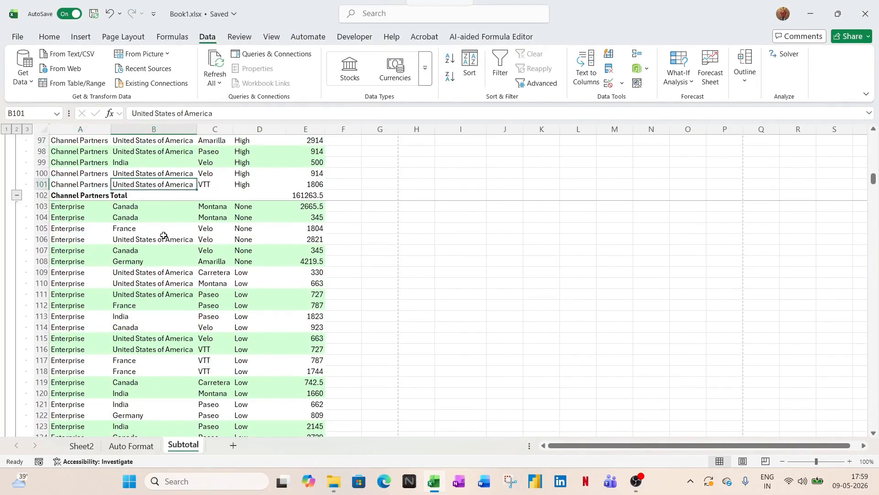
pyautogui.press('Right')
pyautogui.press('Right')
pyautogui.press('Right')
pyautogui.press('Down')
pyautogui.press('F2')
pyautogui.press('Escape')
# Step: Review the Channel Partners rows and the page break beneath their total row
pyautogui.scroll(20, 330, 190)
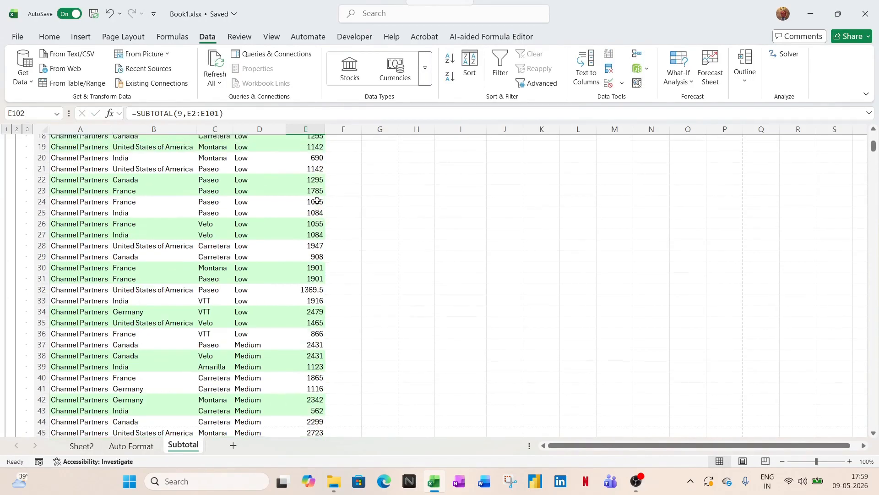
pyautogui.scroll(-16, 301, 304)
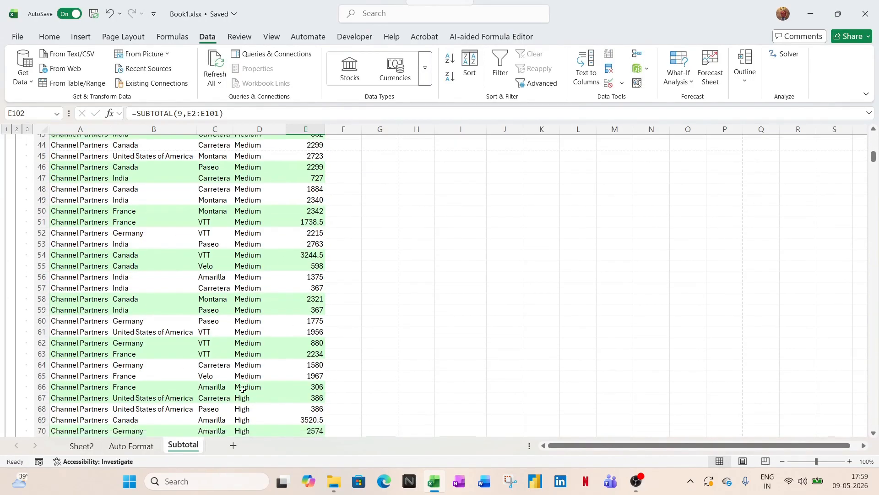
pyautogui.click(92, 392)
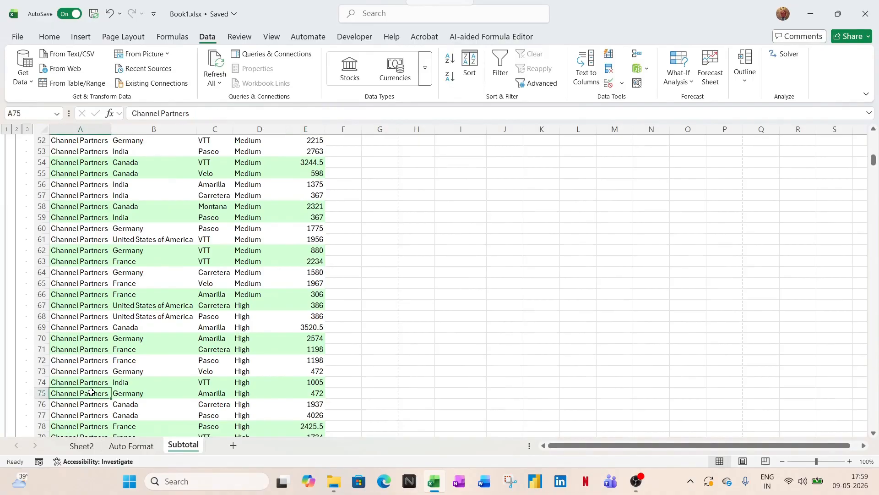
pyautogui.press('Right')
pyautogui.scroll(-6, 90, 390)
pyautogui.hotkey('ctrl', 'Down')
pyautogui.scroll(-4, 152, 362)
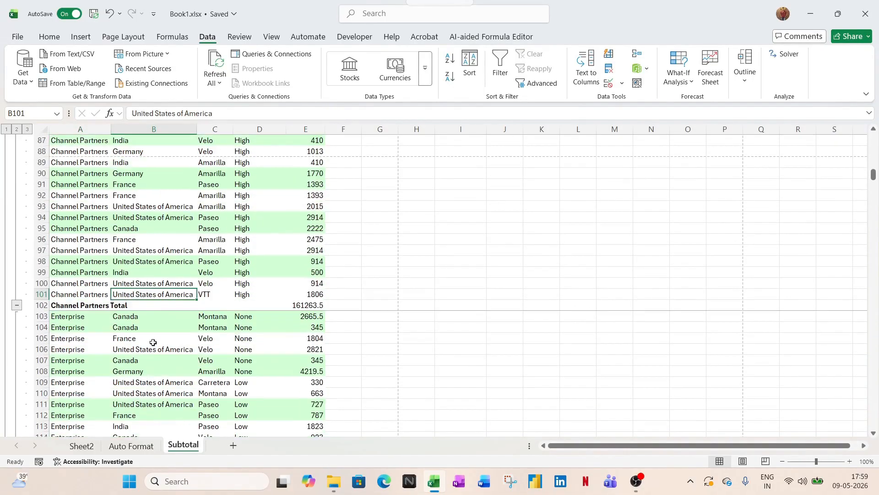
pyautogui.click(153, 313)
pyautogui.click(343, 313)
pyautogui.click(156, 307)
pyautogui.click(79, 290)
# Step: Preview the first four printed pages of the Subtotal sheet to check the page breaks between segments and the headers
pyautogui.hotkey('ctrl', 'Up')
pyautogui.hotkey('ctrl', 'p')
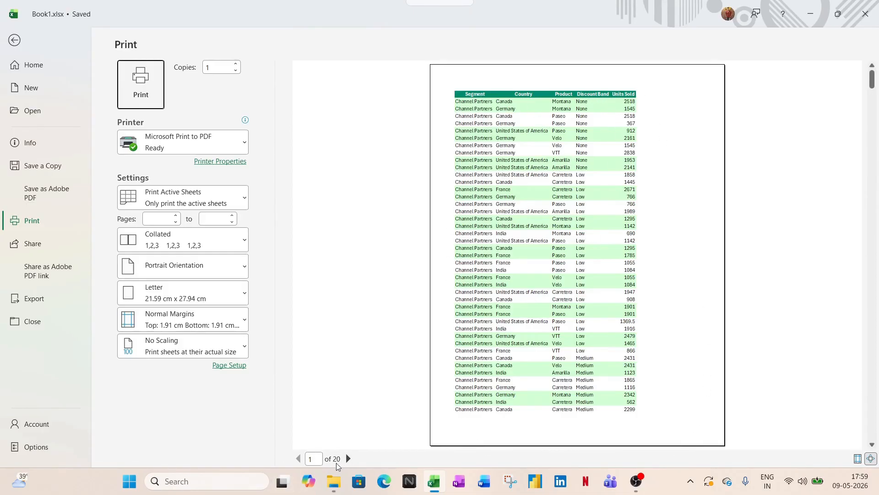
pyautogui.click(348, 459)
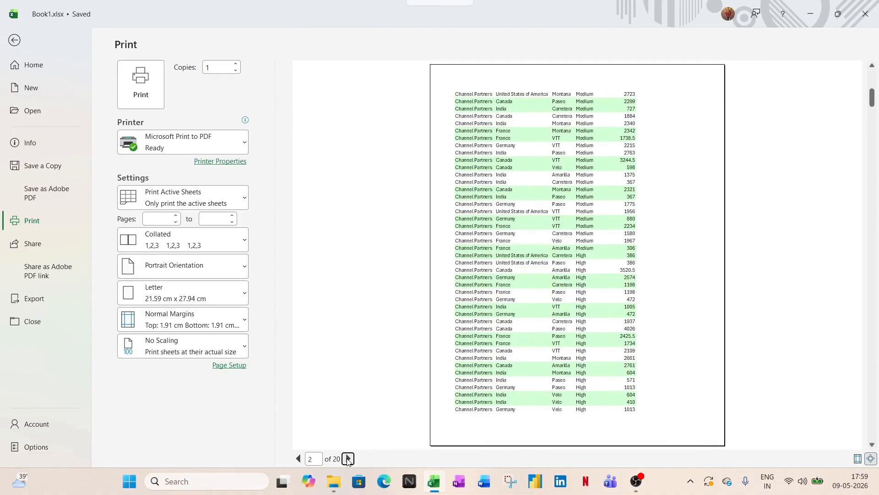
pyautogui.click(348, 458)
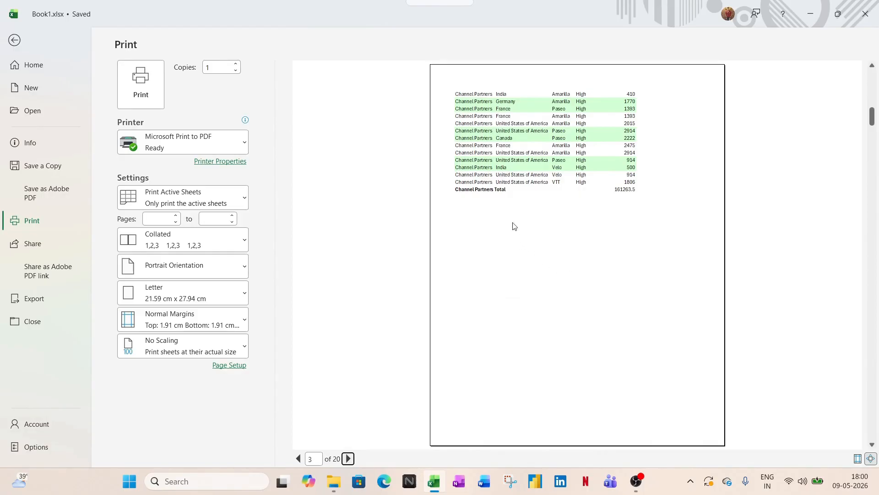
pyautogui.click(349, 459)
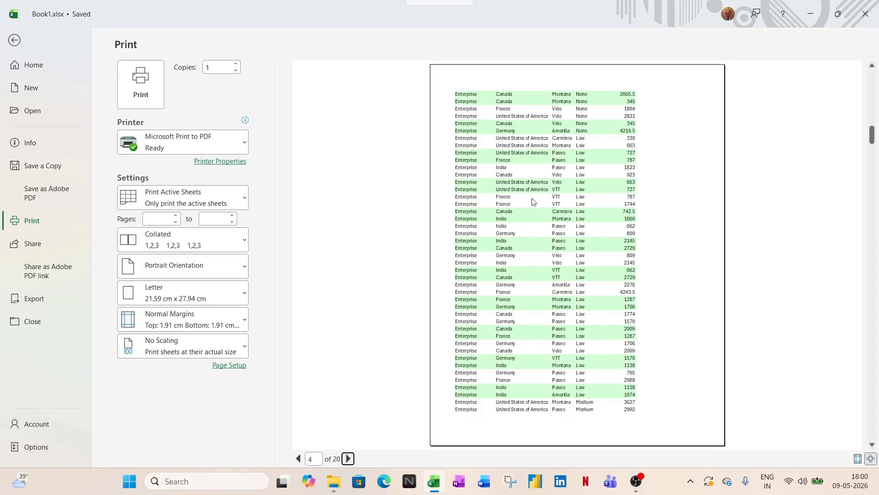
pyautogui.click(298, 458)
pyautogui.click(298, 458)
pyautogui.click(298, 459)
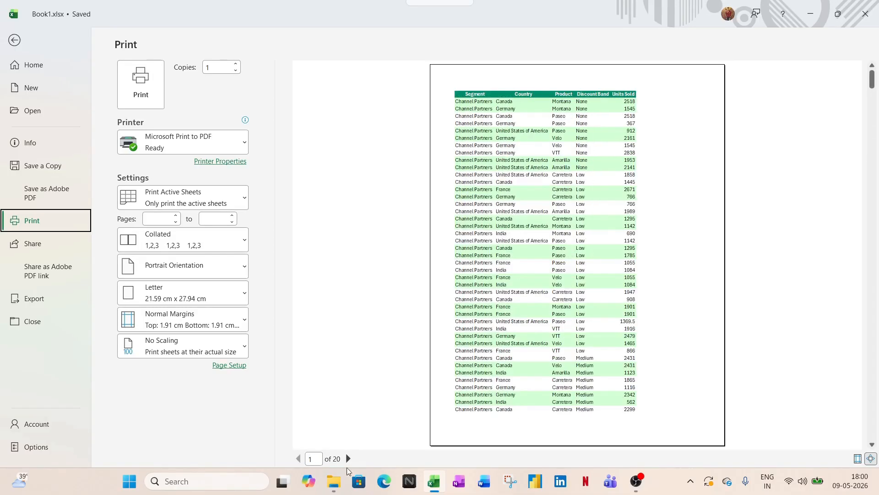
pyautogui.click(348, 458)
pyautogui.click(348, 459)
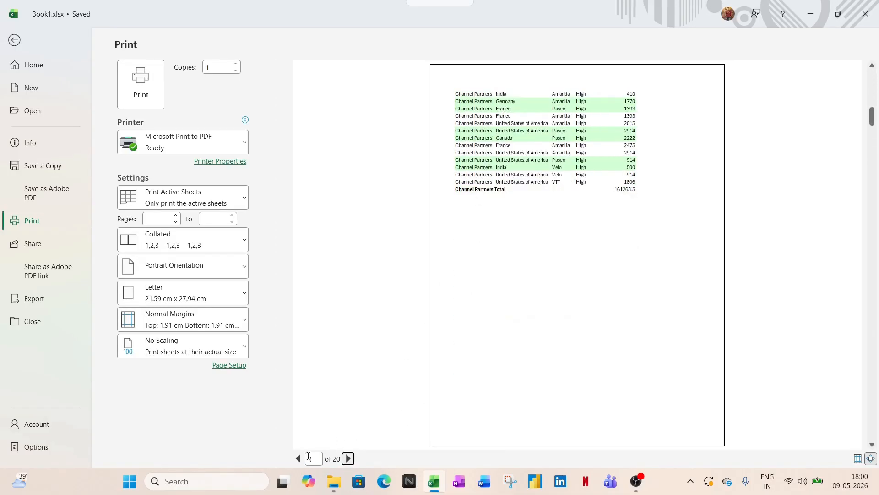
pyautogui.press('Escape')
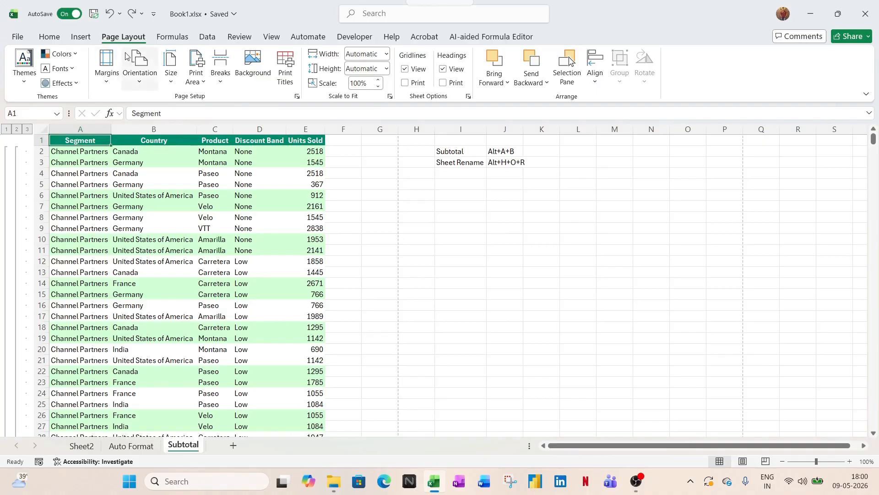
# Step: Set row 1 to repeat at the top of every printed page
pyautogui.click(293, 79)
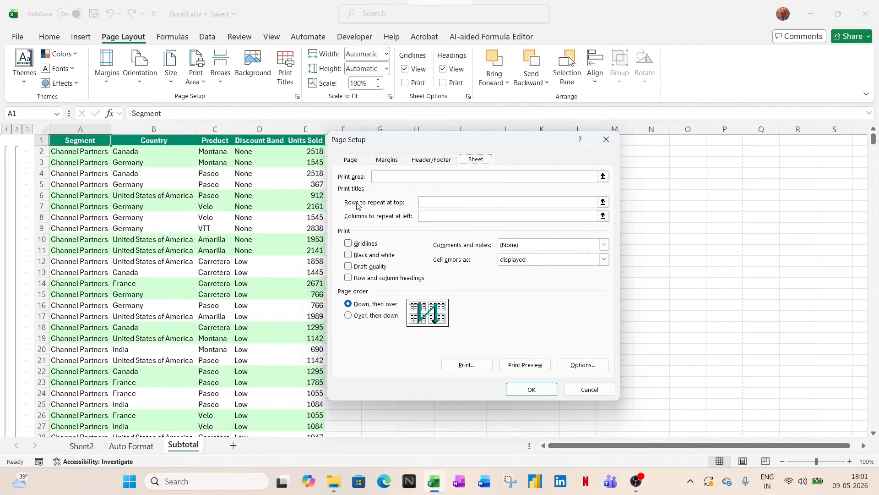
pyautogui.click(432, 202)
pyautogui.click(41, 140)
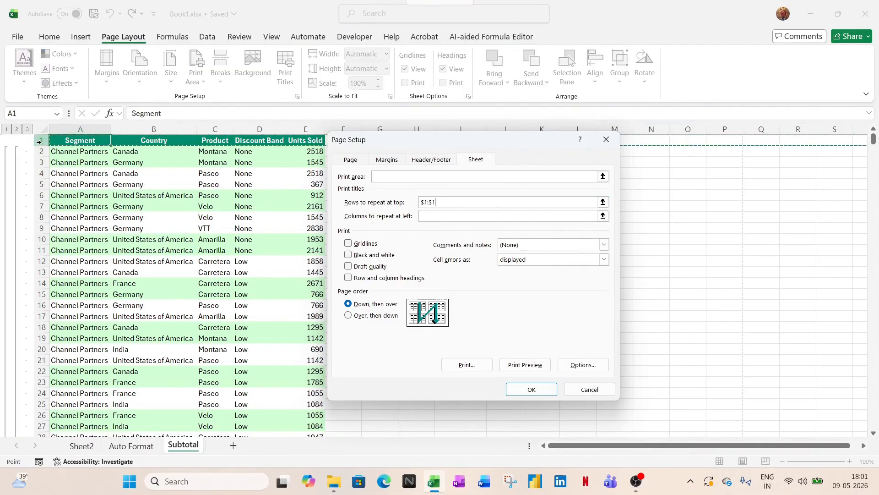
pyautogui.click(528, 390)
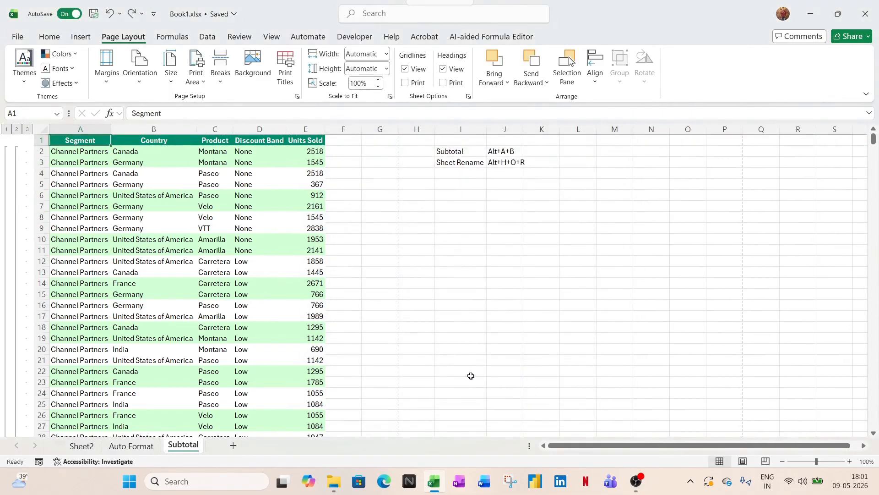
# Step: Preview the printed pages up to page 4 to check the repeated header row
pyautogui.hotkey('ctrl', 'p')
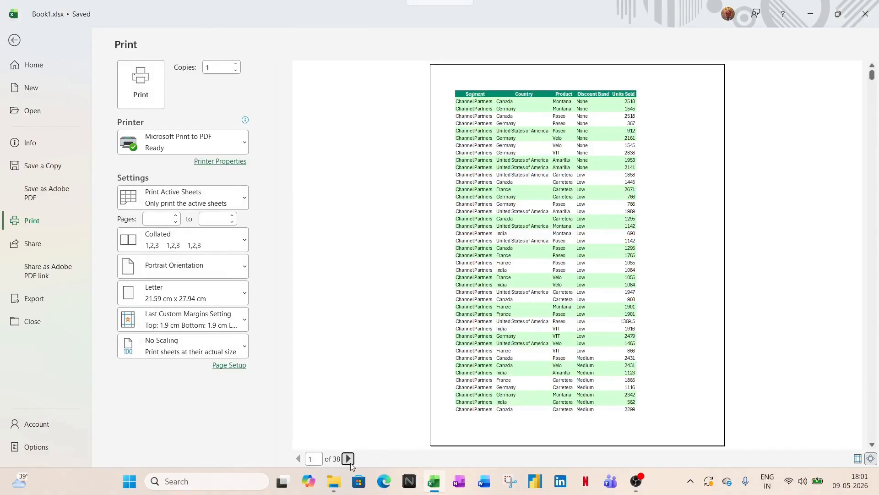
pyautogui.click(350, 463)
pyautogui.click(351, 463)
pyautogui.click(350, 463)
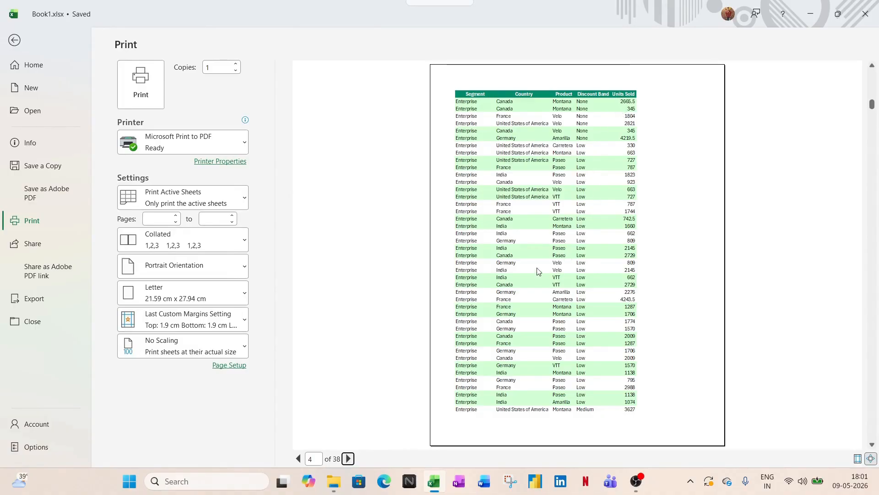
pyautogui.press('Escape')
# Step: Go to the Country cell of the Channel Partners Total row, B102
pyautogui.click(165, 306)
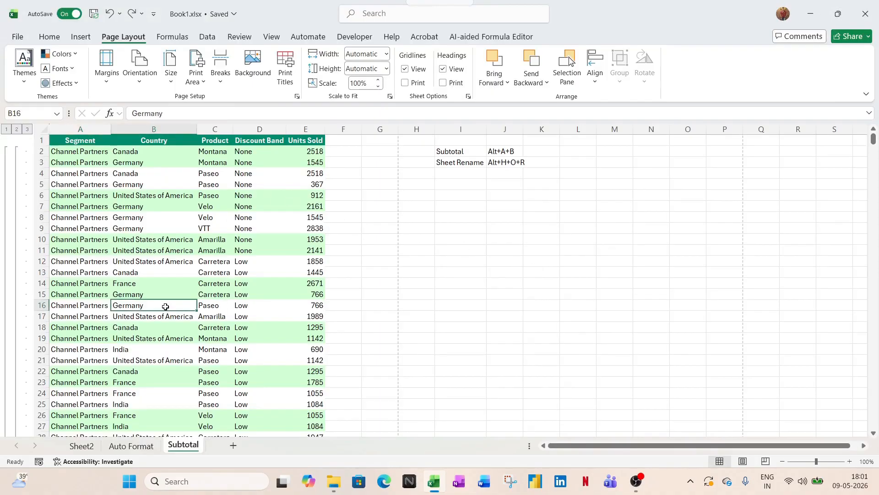
pyautogui.hotkey('ctrl', 'Down')
pyautogui.press('Down')
pyautogui.press('Down')
pyautogui.press('Up')
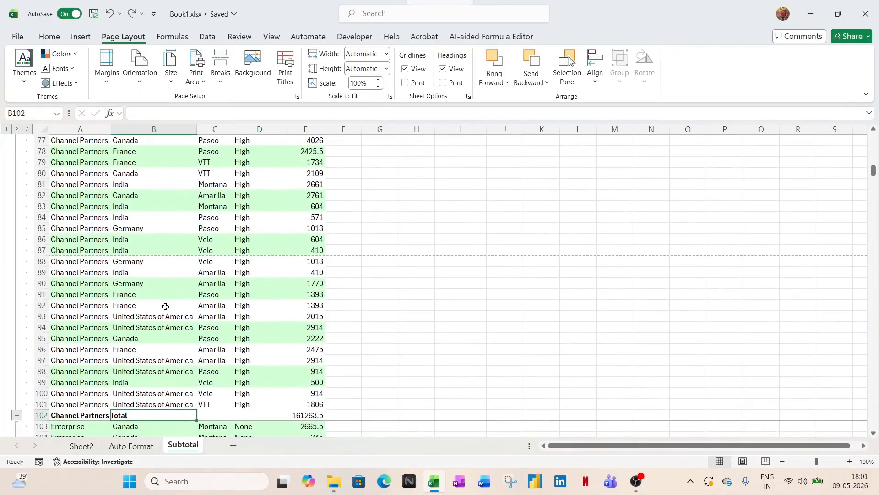
# Step: Examine the Channel Partners Total row and the Country, Product and Discount Band entries above it, ending at cell A1
pyautogui.click(61, 415)
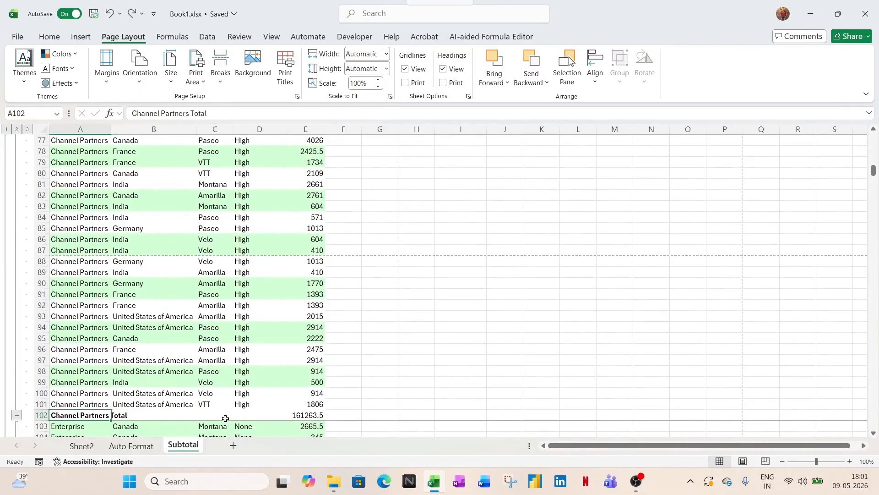
pyautogui.click(133, 404)
pyautogui.click(277, 405)
pyautogui.moveTo(131, 406); pyautogui.dragTo(156, 306)
pyautogui.moveTo(211, 404); pyautogui.dragTo(223, 350)
pyautogui.moveTo(260, 404); pyautogui.dragTo(261, 350)
pyautogui.click(122, 425)
pyautogui.click(137, 415)
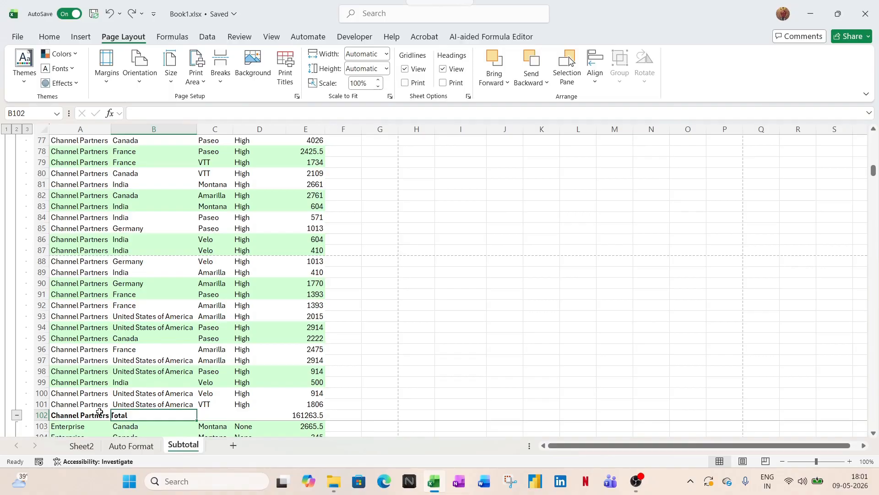
pyautogui.hotkey('ctrl', 'Home')
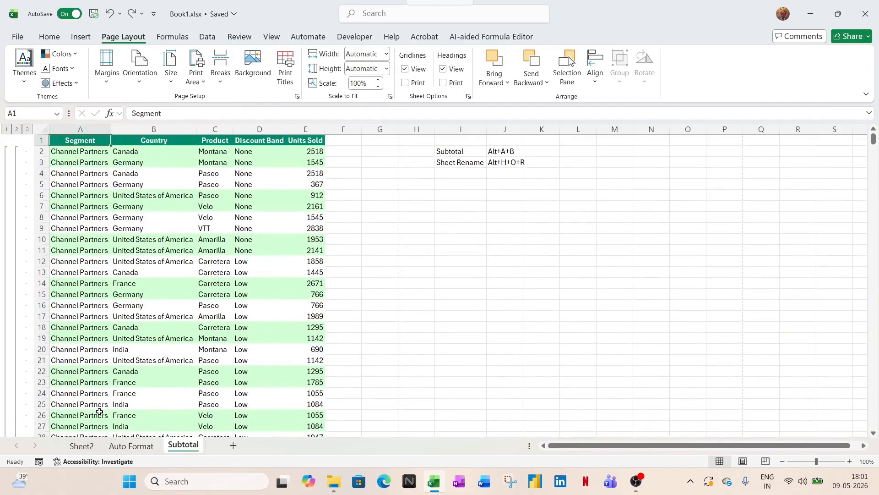
# Step: Add a new worksheet, copy the Auto Format sheet's full data table into it at A1, and autofit the columns
pyautogui.click(234, 449)
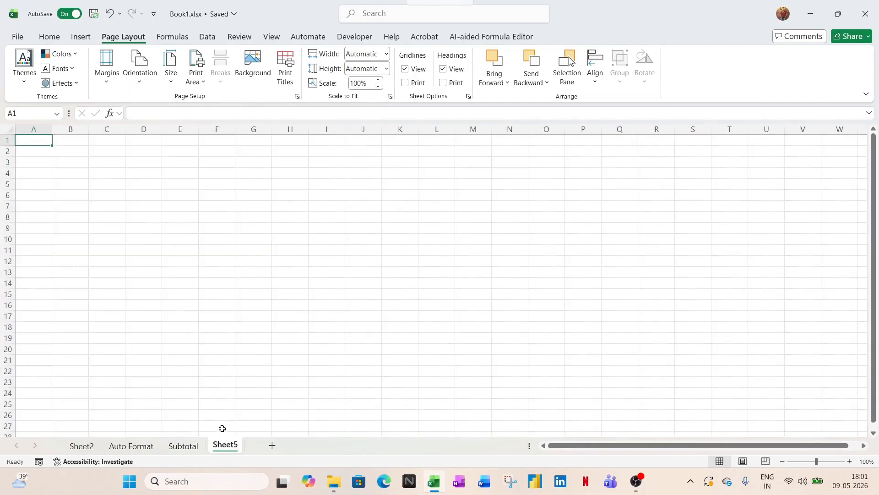
pyautogui.hotkey('ctrl', 'pageup')
pyautogui.hotkey('ctrl', 'pageup')
pyautogui.hotkey('ctrl', 'shift', 'Right')
pyautogui.hotkey('ctrl', 'shift', 'Down')
pyautogui.hotkey('ctrl', 'c')
pyautogui.hotkey('ctrl', 'pagedown')
pyautogui.hotkey('ctrl', 'pagedown')
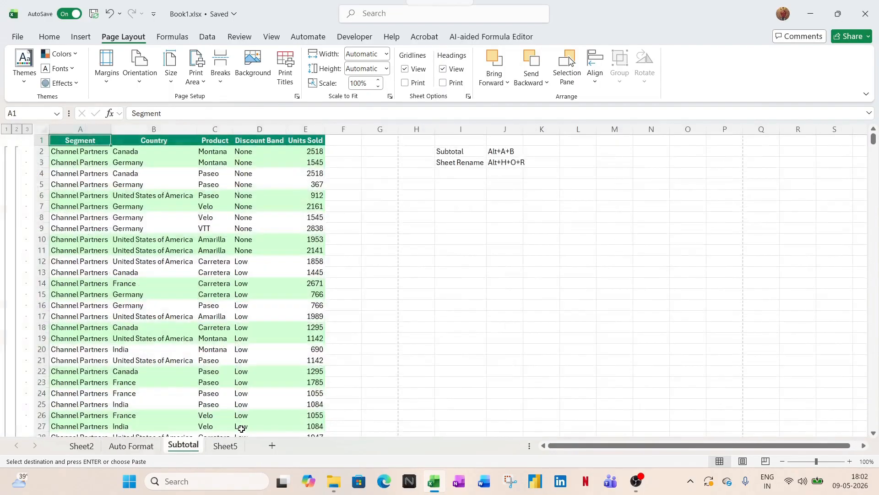
pyautogui.hotkey('ctrl', 'v')
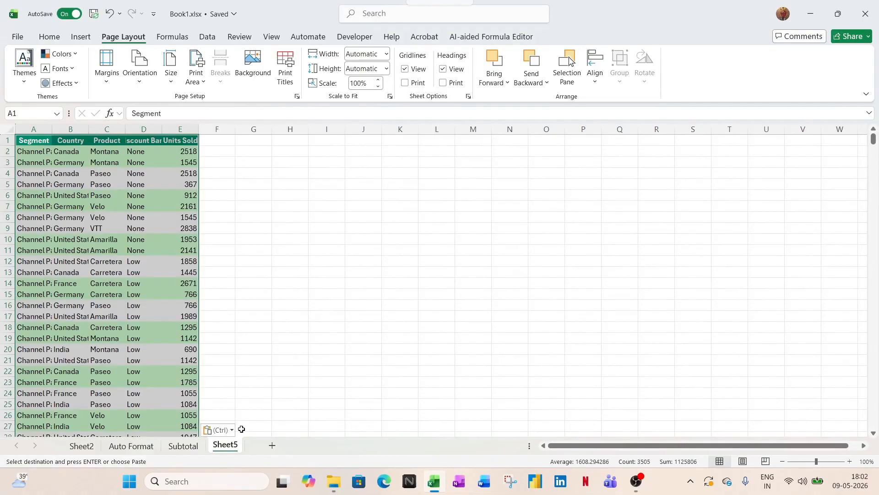
pyautogui.click(456, 152)
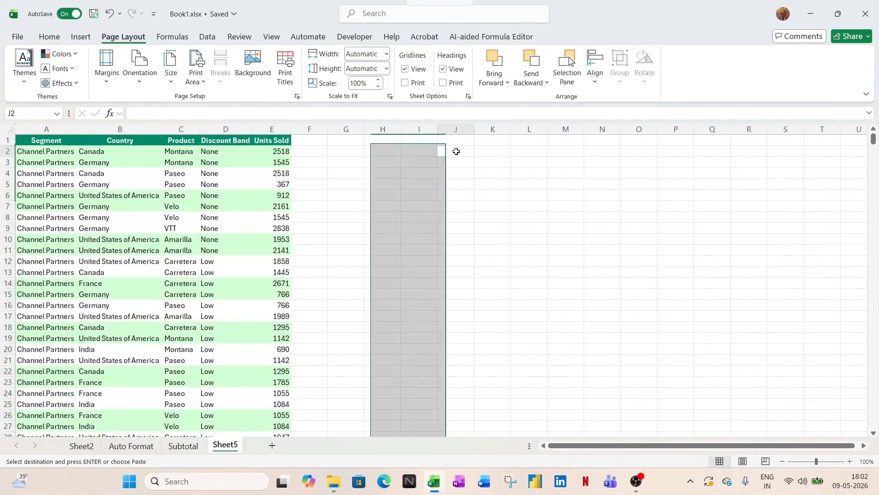
# Step: Switch back and forth between the Subtotal sheet and Sheet5 to compare them, ending on Sheet5
pyautogui.hotkey('ctrl', 'pageup')
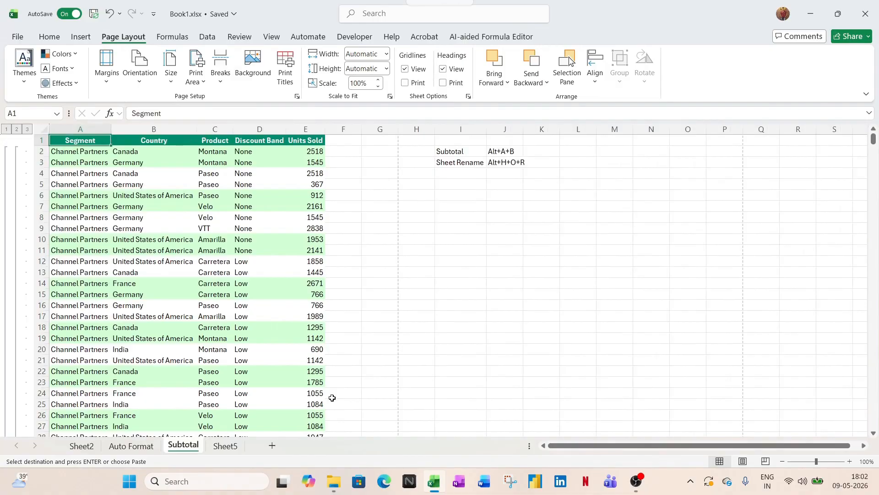
pyautogui.hotkey('ctrl', 'pagedown')
pyautogui.hotkey('ctrl', 'pageup')
pyautogui.hotkey('ctrl', 'pagedown')
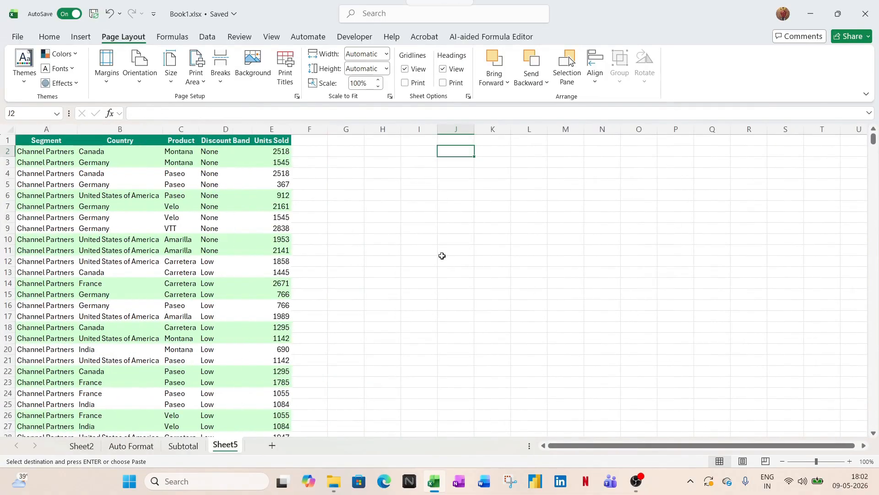
pyautogui.click(193, 450)
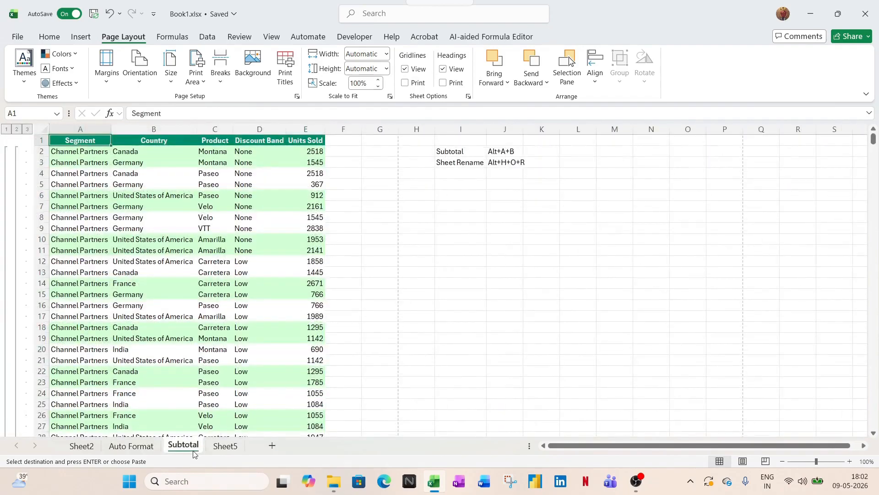
pyautogui.hotkey('ctrl', 'pagedown')
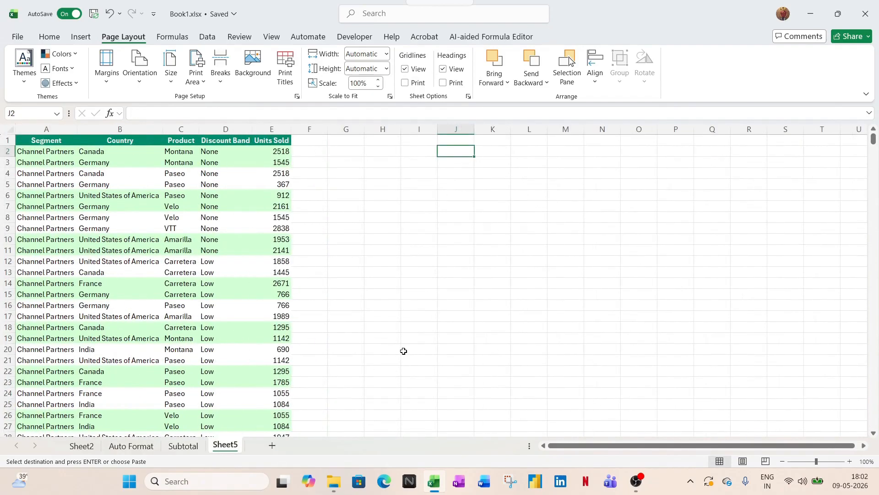
# Step: Enter the label "Sheet Move" in J2 and autofit the column to it
pyautogui.write('Sheet Move')
pyautogui.press('Tab')
pyautogui.press('Left')
pyautogui.hotkey('alt', 'o')
pyautogui.press('c')
pyautogui.press('a')
# Step: Enter the note "Ctrl+Pageup Or Page Down" in K2, beside the Sheet Move label
pyautogui.press('Tab')
pyautogui.write('Alt')
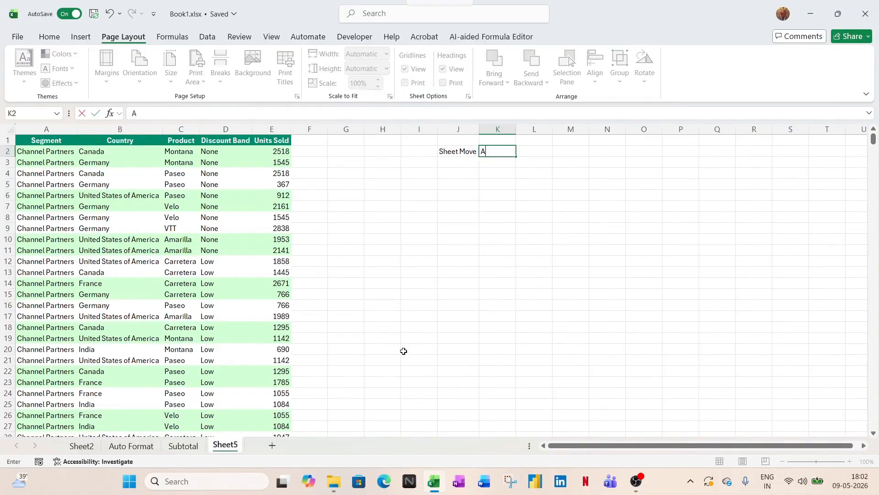
pyautogui.press('Escape')
pyautogui.write('Ctrl+Pageup Or Pad')
pyautogui.press('BackSpace')
pyautogui.write('ge Down')
pyautogui.press('Return')
pyautogui.press('Up')
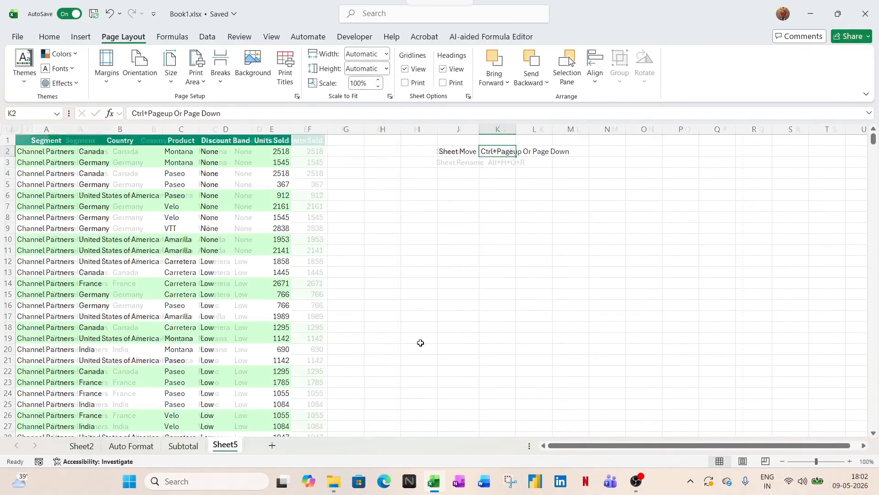
# Step: Step back through the Subtotal and Auto Format sheets and return to Sheet5
pyautogui.hotkey('ctrl', 'pageup')
pyautogui.hotkey('ctrl', 'pageup')
pyautogui.hotkey('ctrl', 'pagedown')
pyautogui.hotkey('ctrl', 'pagedown')
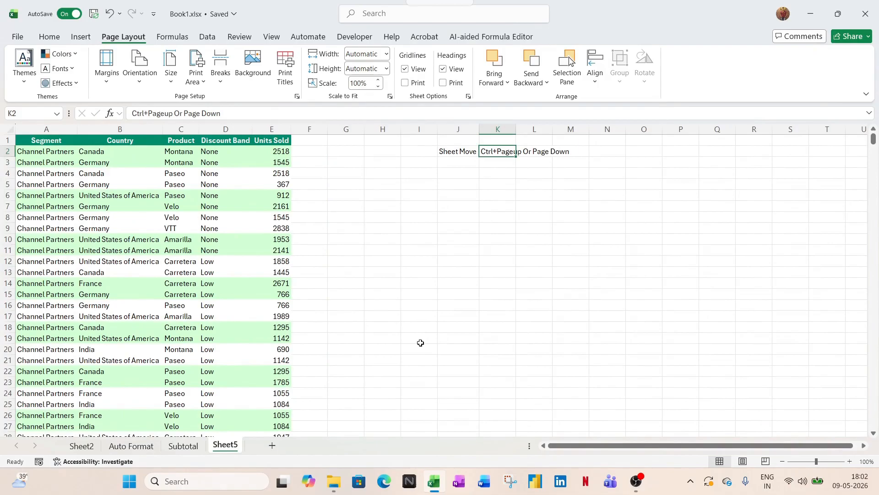
pyautogui.hotkey('ctrl', 'pageup')
pyautogui.hotkey('ctrl', 'pagedown')
# Step: Select the whole data table on Sheet5 from its header row down, and return to A1
pyautogui.hotkey('ctrl', 'Left')
pyautogui.hotkey('ctrl', 'Left')
pyautogui.hotkey('ctrl', 'Left')
pyautogui.hotkey('ctrl', 'Up')
pyautogui.hotkey('ctrl', 'shift', 'Right')
pyautogui.hotkey('ctrl', 'shift', 'Down')
pyautogui.hotkey('ctrl', 'Home')
# Step: Rename Sheet5 as "Subtotal Function"
pyautogui.press('alt')
pyautogui.press('Left')
pyautogui.press('Left')
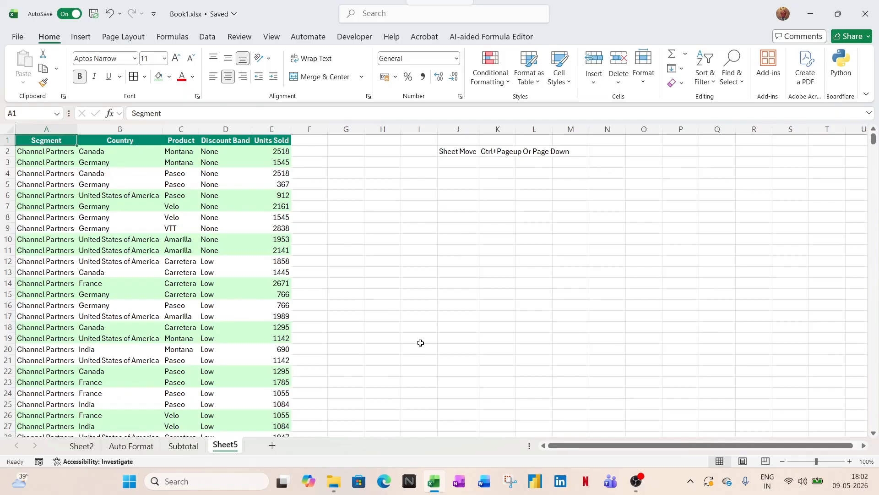
pyautogui.doubleClick(231, 444)
pyautogui.write('Sub')
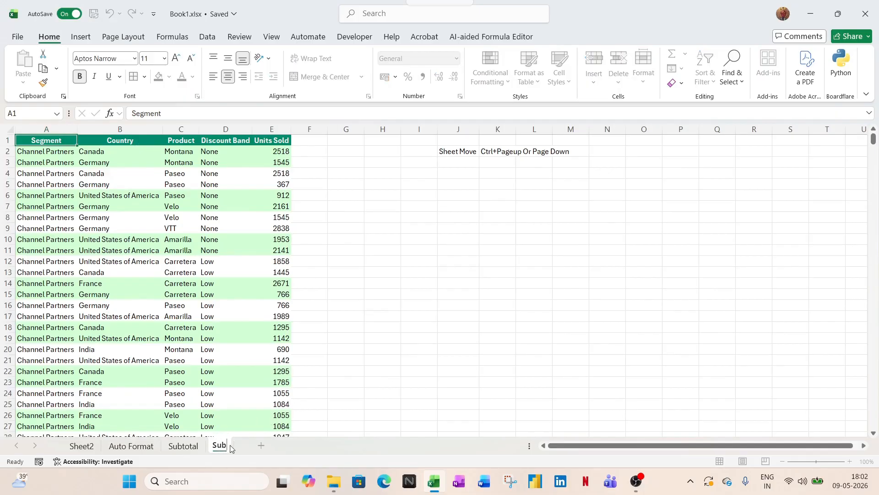
pyautogui.write('total Function')
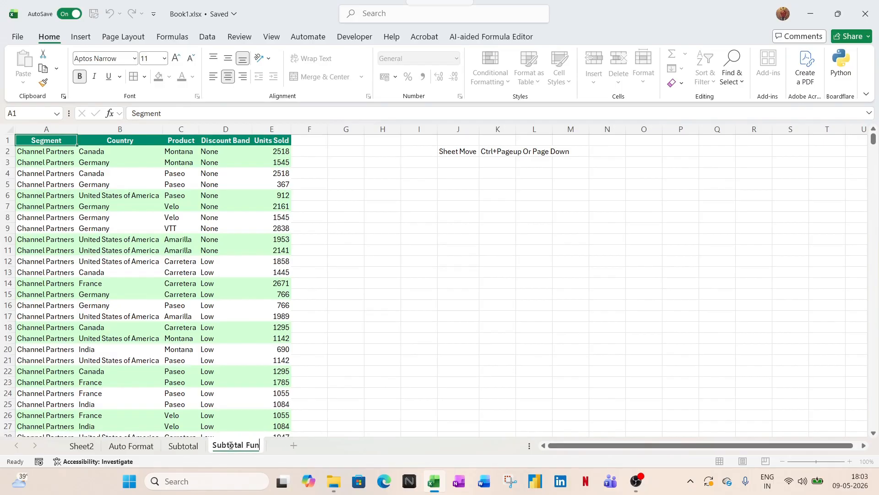
pyautogui.press('Return')
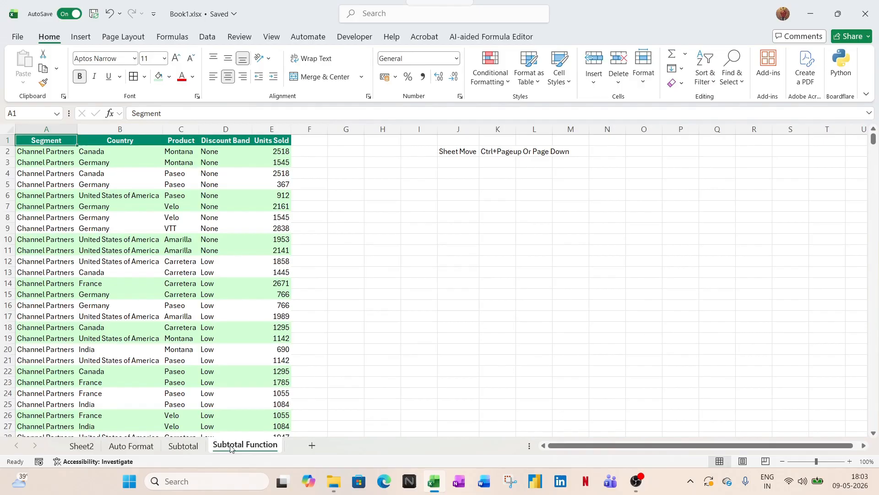
# Step: Go to E702, the first empty cell below the Units Sold data
pyautogui.click(295, 284)
pyautogui.press('Left')
pyautogui.hotkey('ctrl', 'Down')
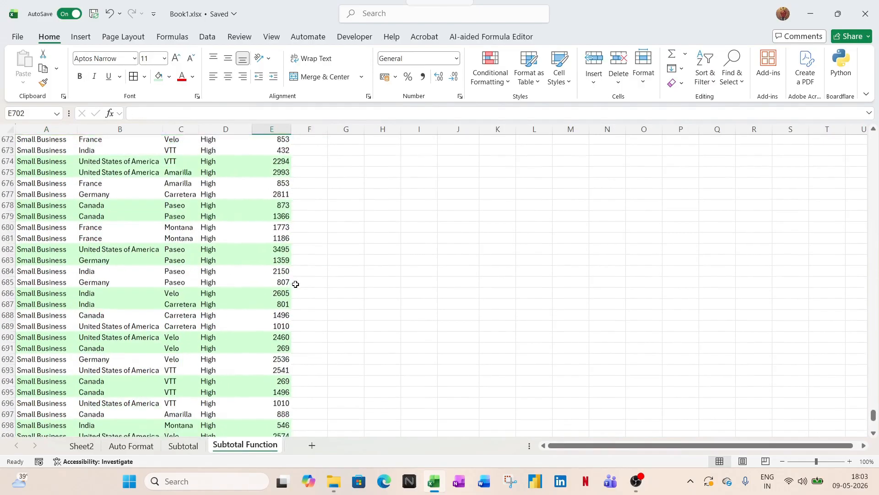
pyautogui.press('Down')
pyautogui.write('=')
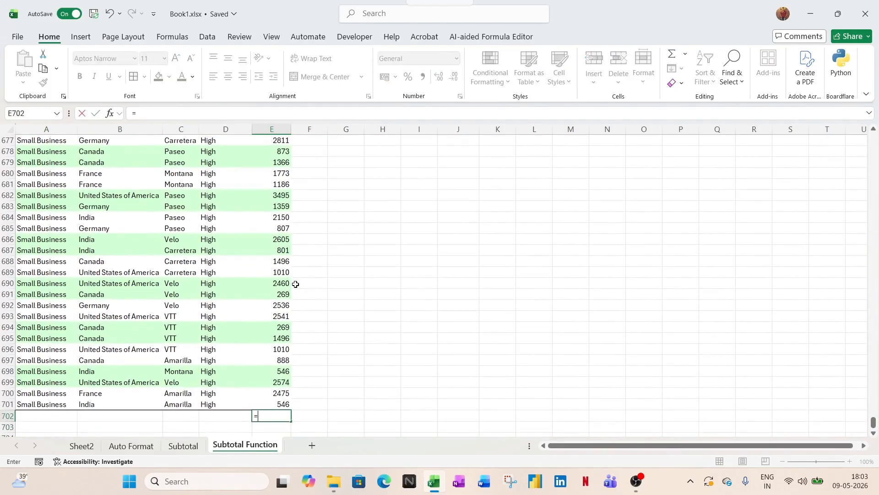
pyautogui.write('sum')
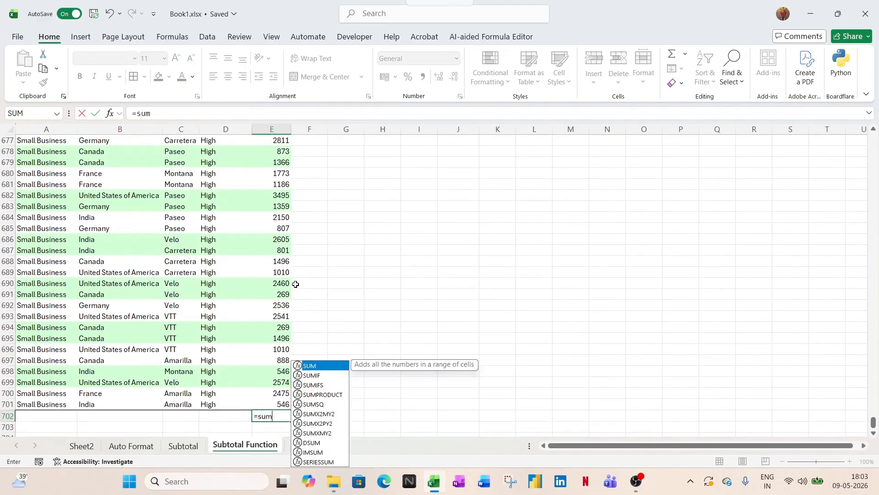
pyautogui.press('Tab')
pyautogui.press('Up')
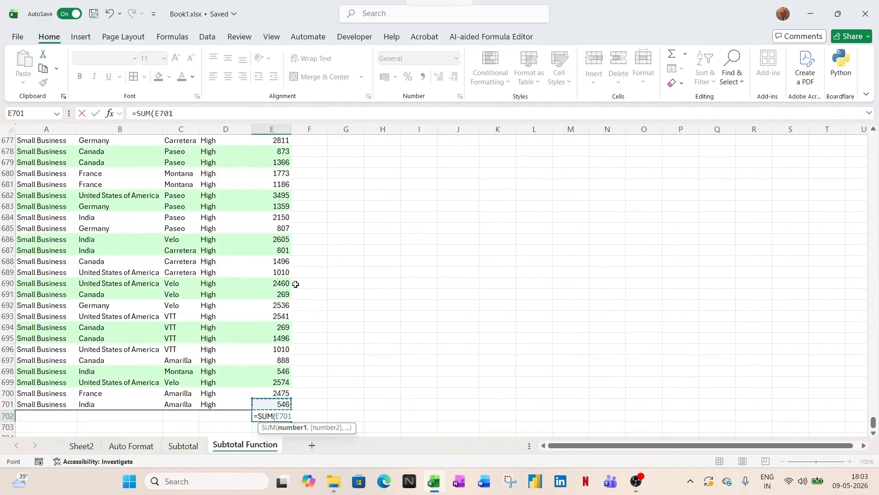
pyautogui.hotkey('ctrl', 'shift', 'Up')
pyautogui.hotkey('shift', 'Down')
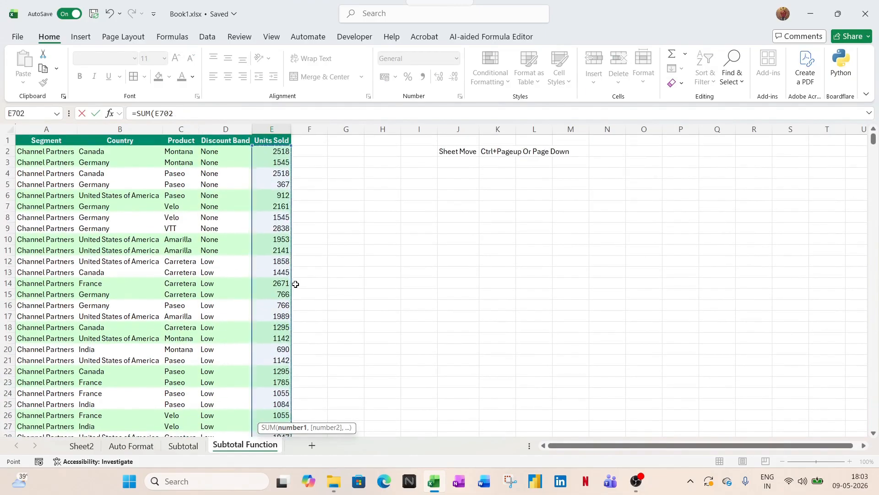
pyautogui.press('Left')
pyautogui.press('Escape')
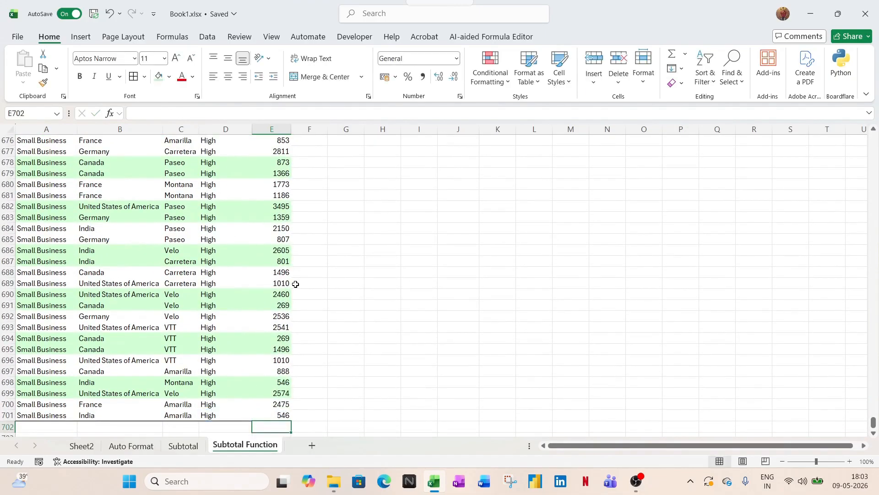
# Step: Start a SUM formula in E702 with E701 as its first reference
pyautogui.write('=SUM(')
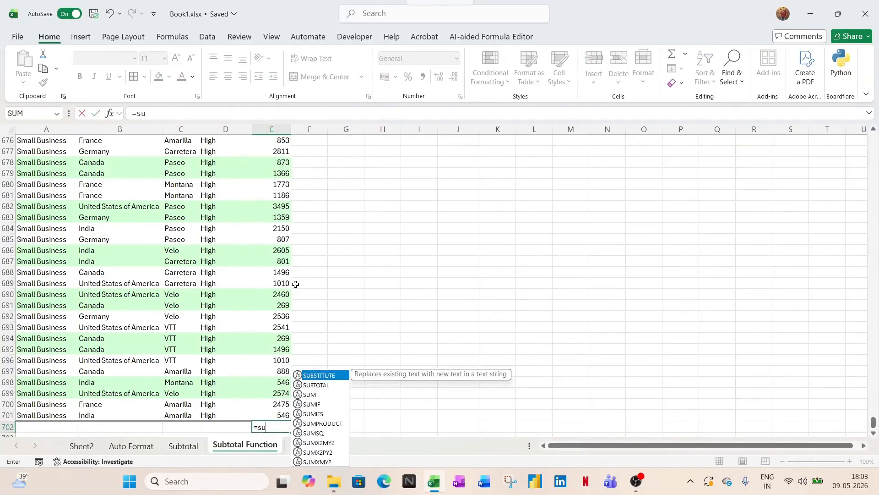
pyautogui.press('Up')
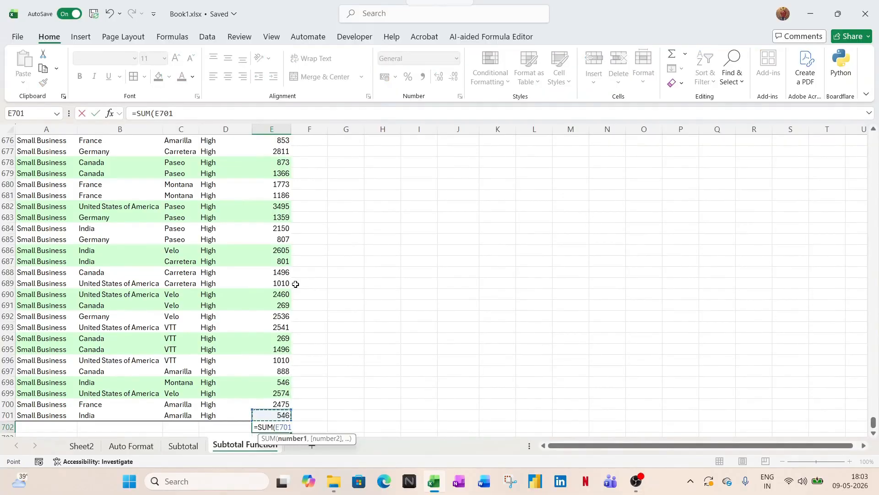
pyautogui.hotkey('ctrl', 'shift', 'Up')
pyautogui.press('Left')
pyautogui.hotkey('ctrl', 'shift', 'Up')
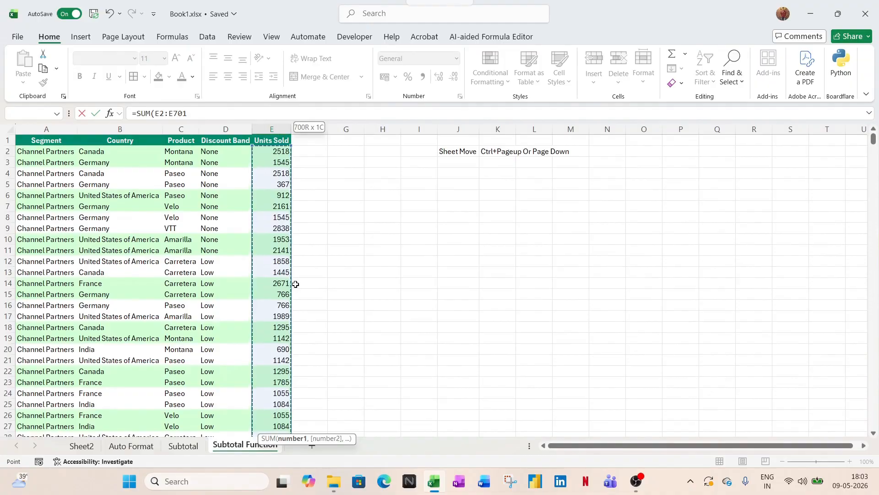
pyautogui.hotkey('ctrl', 'shift', 'Down')
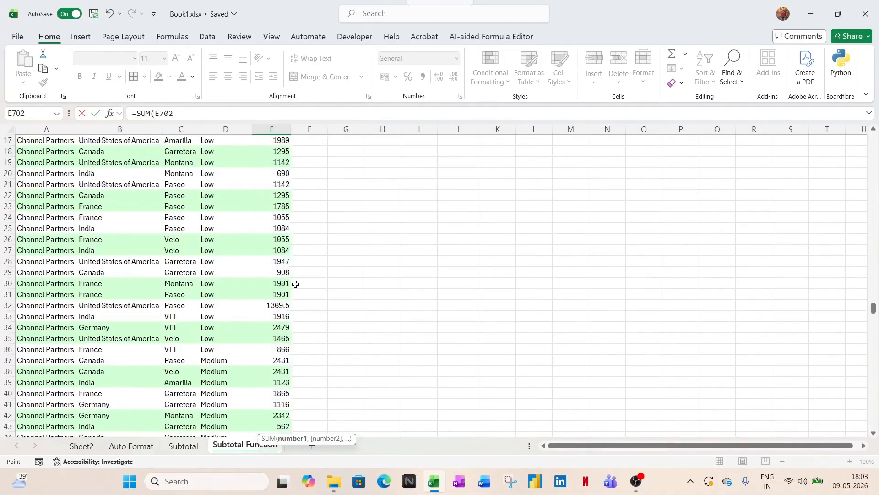
pyautogui.hotkey('shift', 'Up')
pyautogui.hotkey('shift', 'Up')
pyautogui.hotkey('shift', 'Up')
pyautogui.hotkey('shift', 'Up')
pyautogui.hotkey('shift', 'Up')
pyautogui.hotkey('shift', 'Up')
pyautogui.hotkey('shift', 'Up')
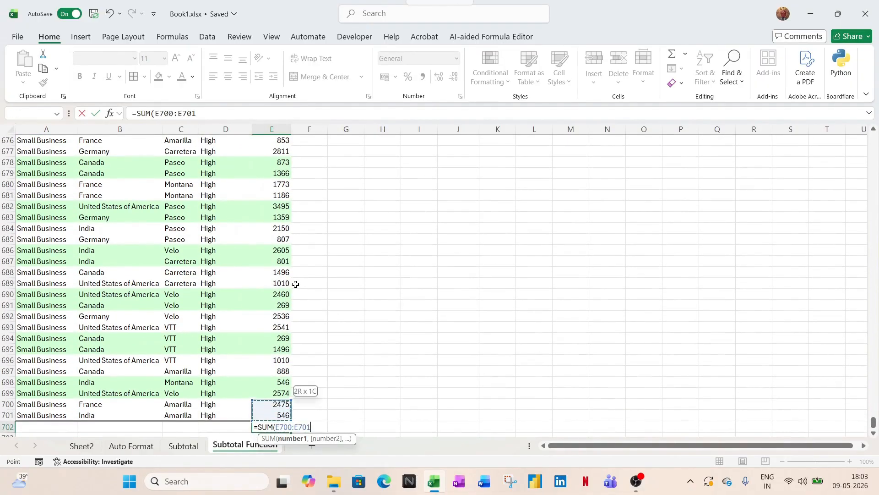
pyautogui.press('Right')
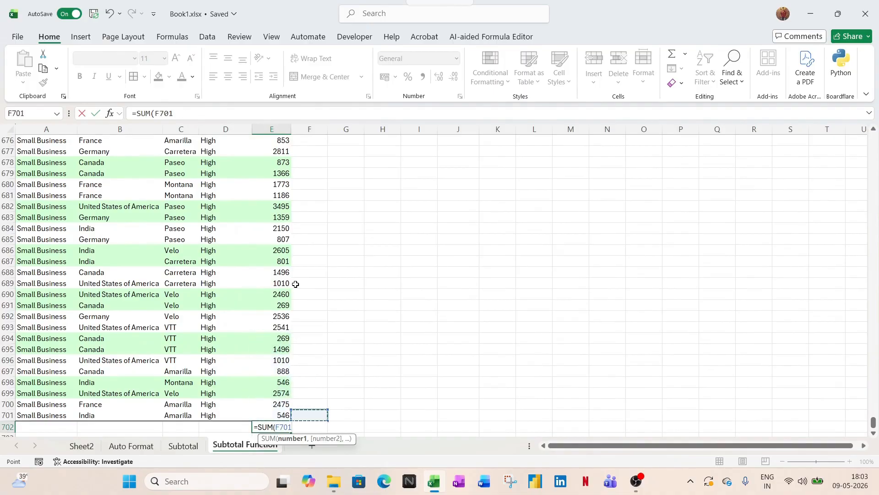
pyautogui.hotkey('shift', 'Right')
pyautogui.hotkey('shift', 'Right')
pyautogui.hotkey('shift', 'Right')
pyautogui.hotkey('shift', 'Down')
pyautogui.hotkey('shift', 'Down')
pyautogui.hotkey('shift', 'Down')
pyautogui.press('Left')
pyautogui.press('Up')
pyautogui.press('Down')
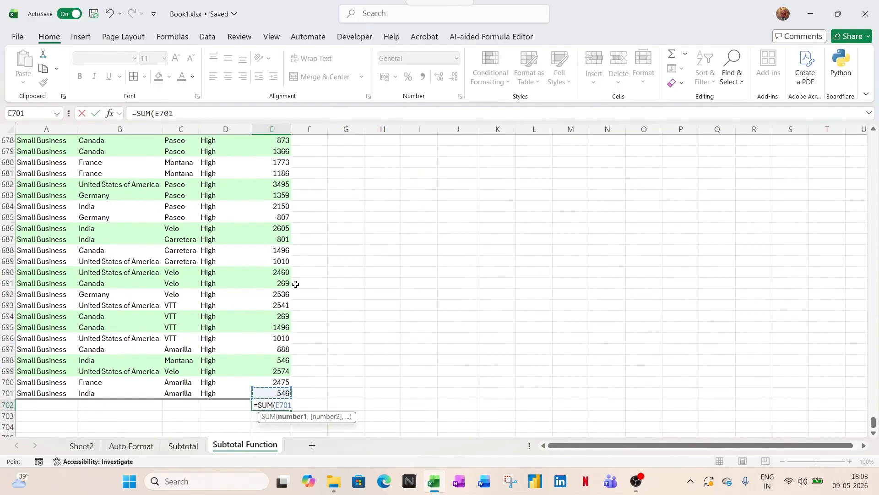
# Step: Extend the SUM range to E2:E701 and complete the formula in E702
pyautogui.hotkey('ctrl', 'shift', 'Up')
pyautogui.hotkey('shift', 'Down')
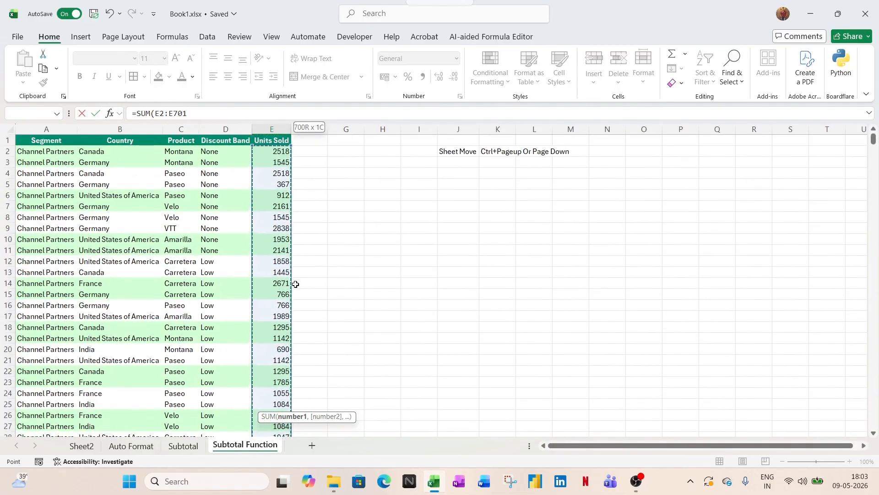
pyautogui.press('Return')
pyautogui.press('Up')
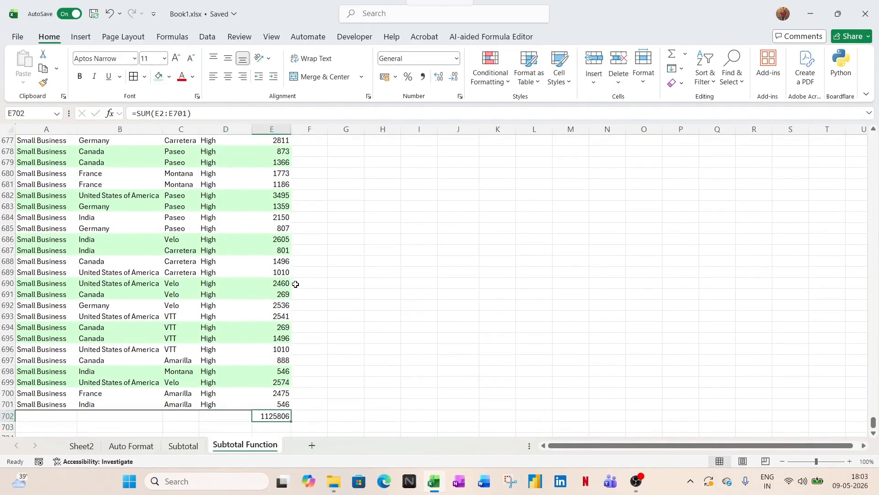
# Step: Turn on filters for the data's header row and filter the Segment column to Channel Partners only
pyautogui.click(275, 279)
pyautogui.hotkey('ctrl', 'Up')
pyautogui.hotkey('ctrl', 'Left')
pyautogui.hotkey('ctrl', 'shift', 'l')
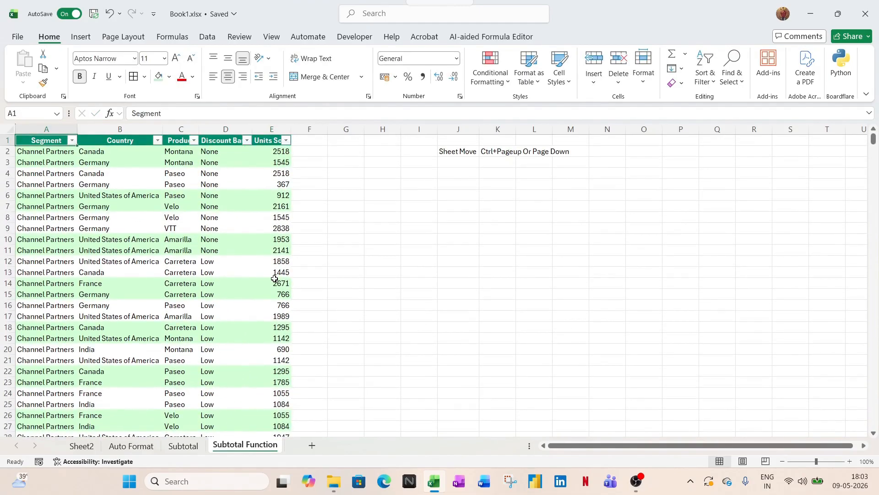
pyautogui.hotkey('alt', 'Down')
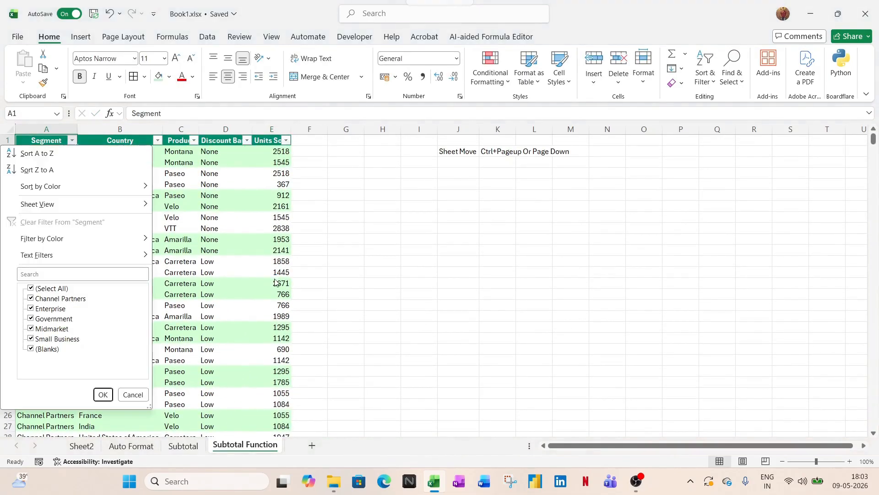
pyautogui.click(31, 288)
pyautogui.click(31, 299)
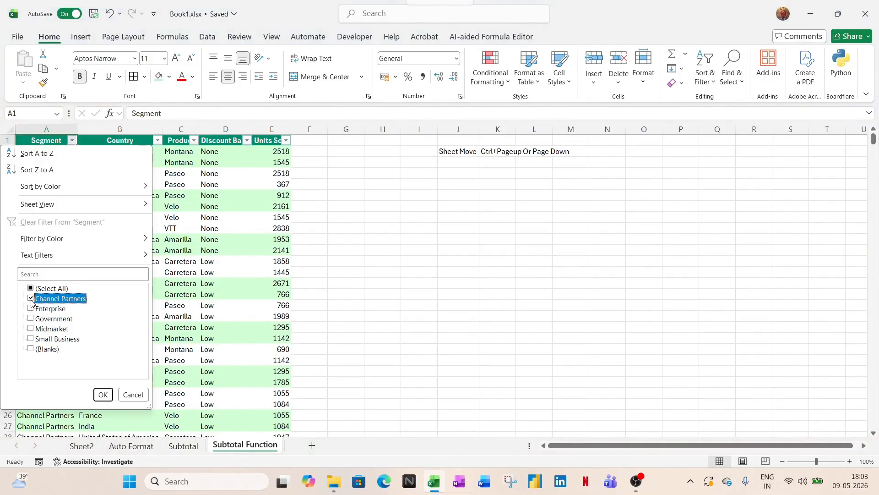
pyautogui.click(102, 395)
# Step: Select the filtered Units Sold values from E101 up to E2 to check their sum
pyautogui.hotkey('ctrl', 'Down')
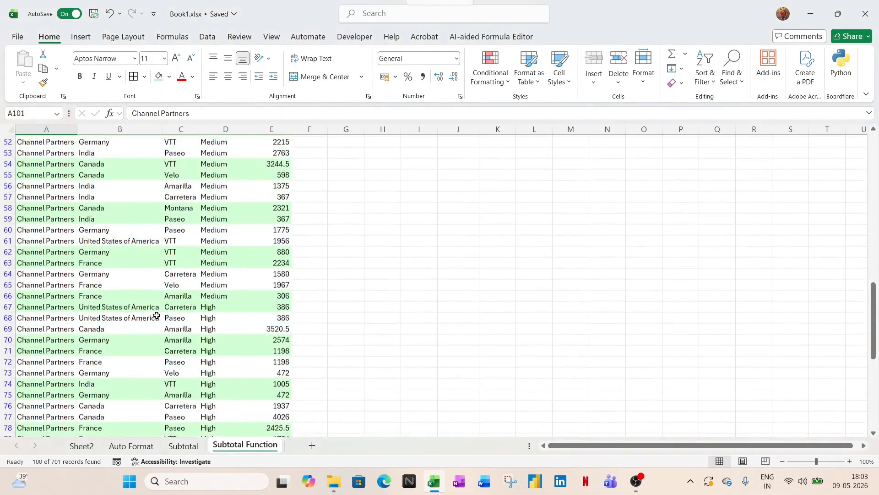
pyautogui.press('Right')
pyautogui.press('Right')
pyautogui.press('Right')
pyautogui.press('Right')
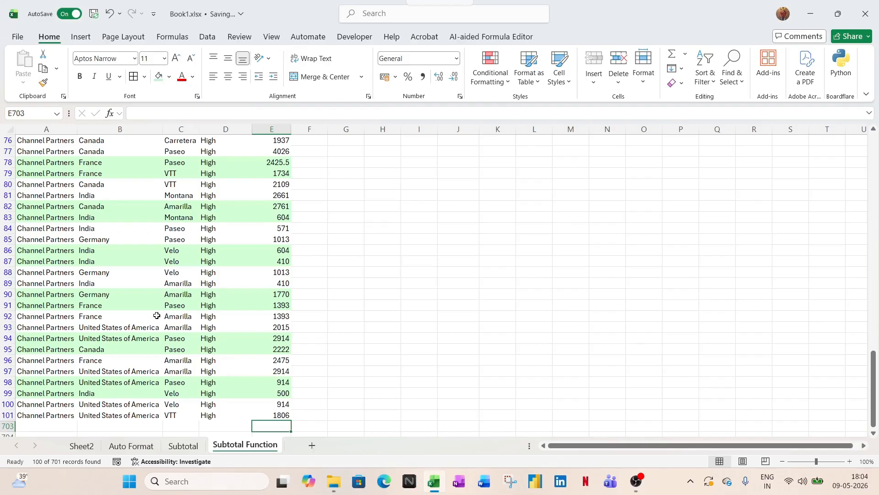
pyautogui.press('Up')
pyautogui.hotkey('ctrl', 'shift', 'Up')
pyautogui.hotkey('shift', 'Down')
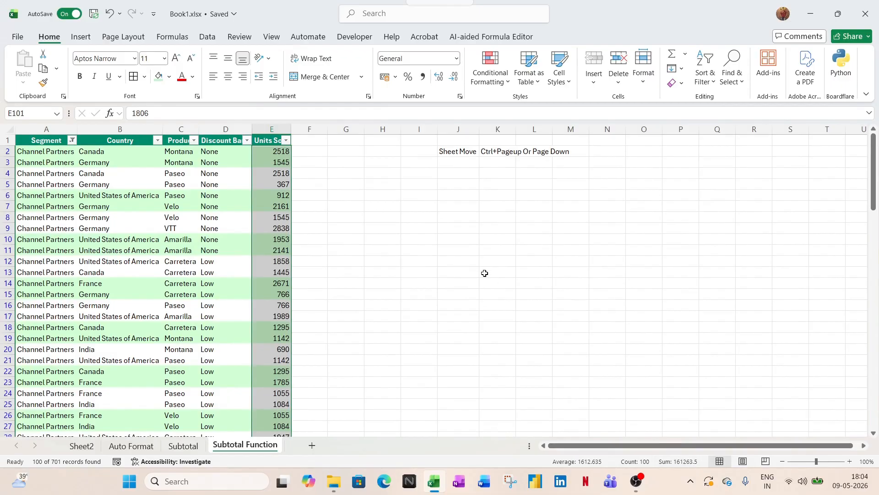
# Step: Remove the filters from the data and return to the Units Sold total in E702
pyautogui.hotkey('ctrl', 'Up')
pyautogui.hotkey('ctrl', 'shift', 'l')
pyautogui.hotkey('ctrl', 'Down')
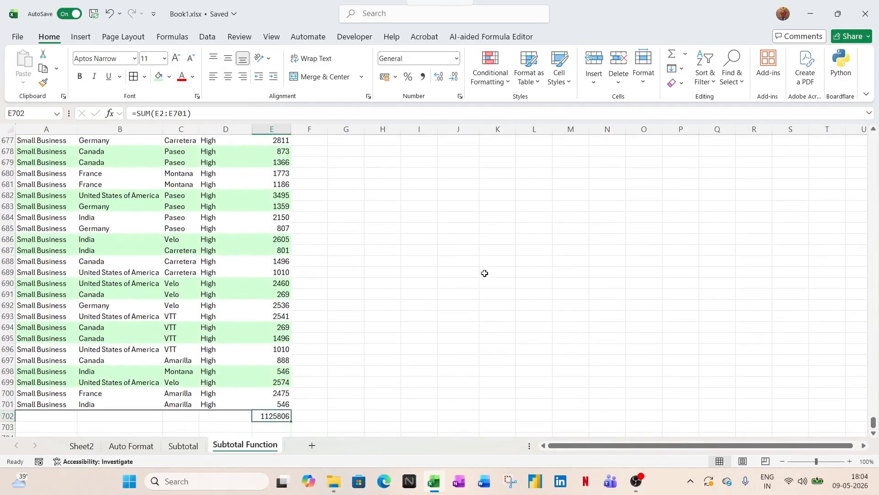
# Step: Start a SUBTOTAL formula in E702 and browse its function numbers, comparing 1 - AVERAGE with 101 - AVERAGE
pyautogui.write('=s')
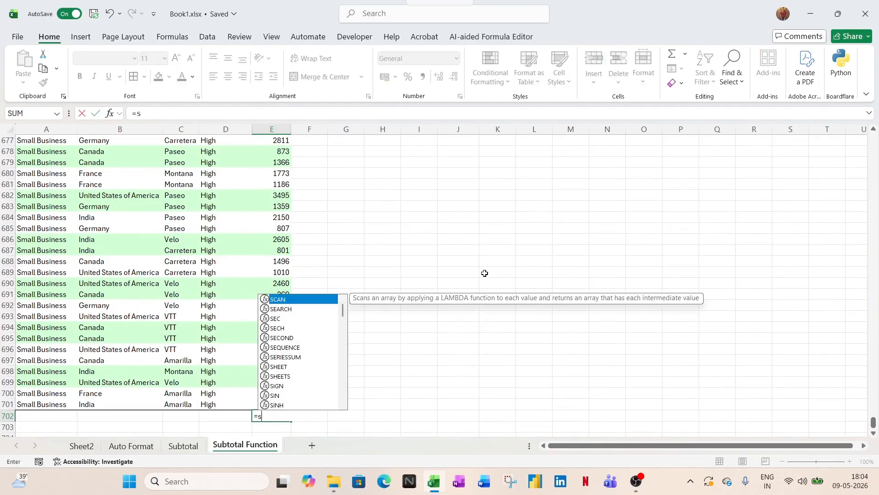
pyautogui.write('ubt')
pyautogui.press('Tab')
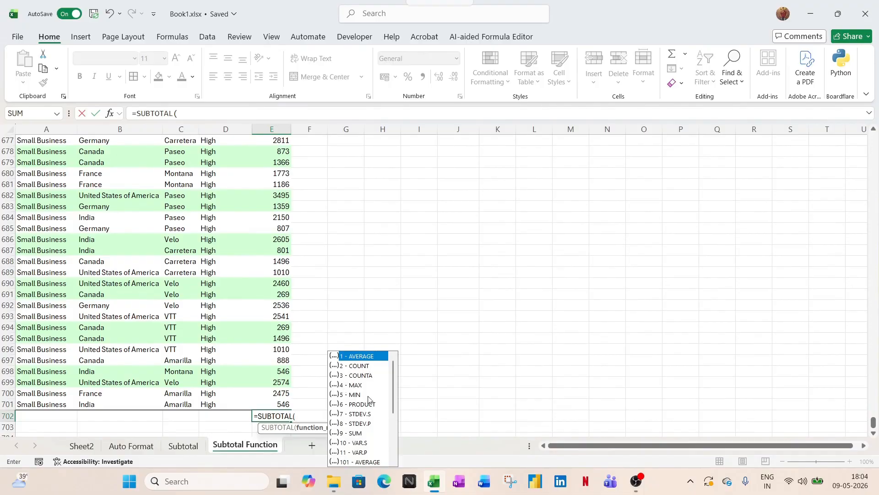
pyautogui.click(371, 463)
pyautogui.click(352, 360)
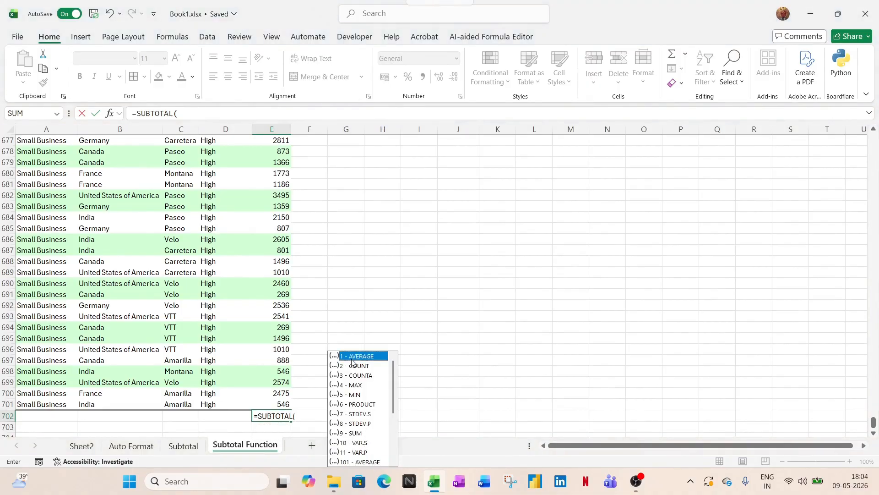
pyautogui.click(369, 461)
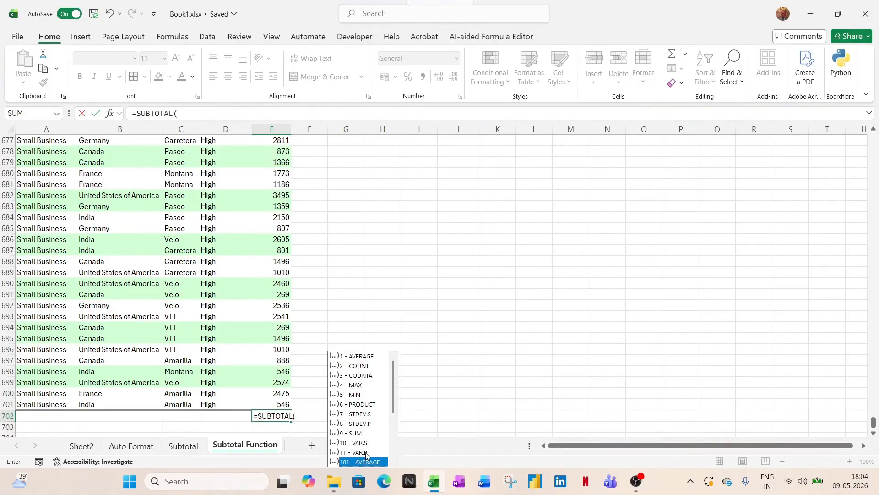
# Step: Choose function number 9 (SUM) for the SUBTOTAL formula in cell E702
pyautogui.scroll(-3, 366, 456)
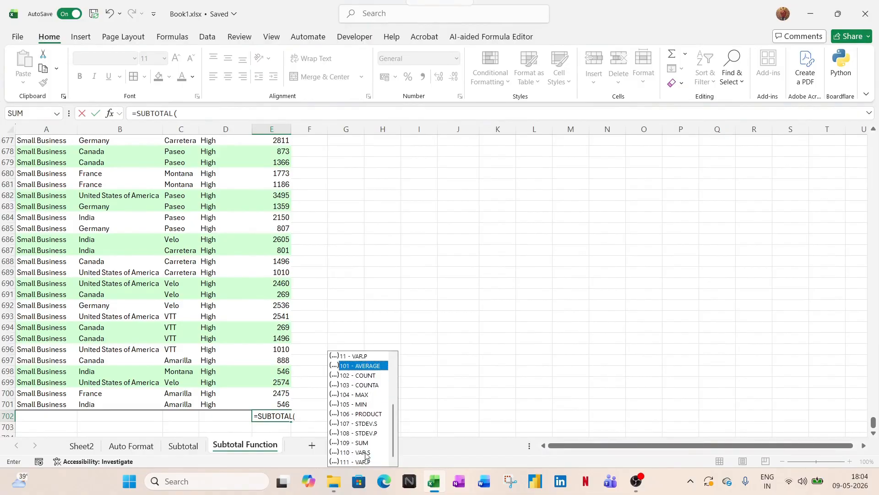
pyautogui.scroll(3, 362, 465)
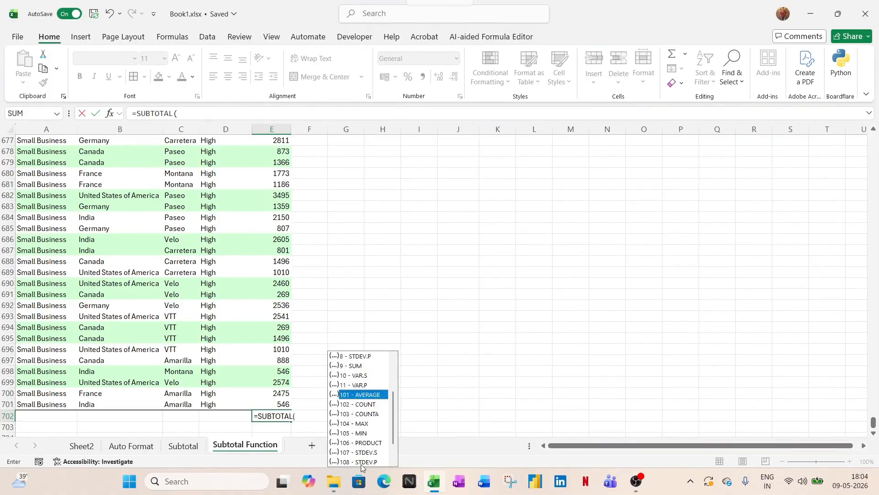
pyautogui.click(362, 434)
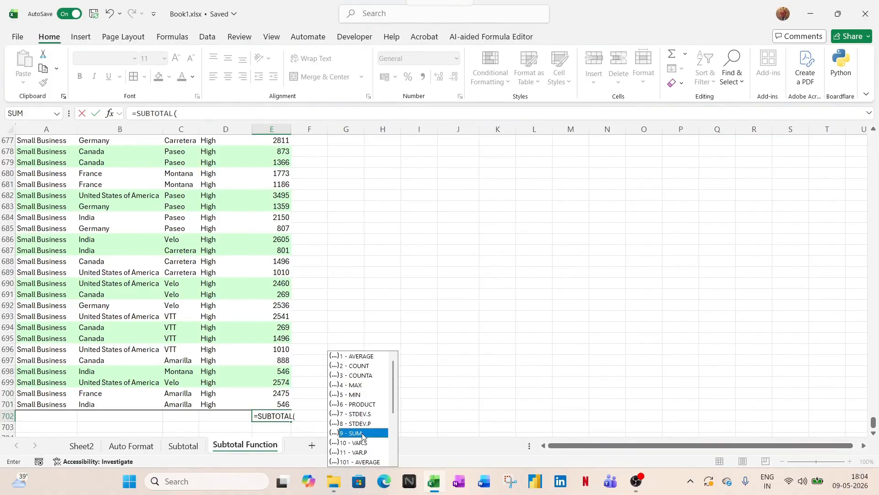
pyautogui.write('9')
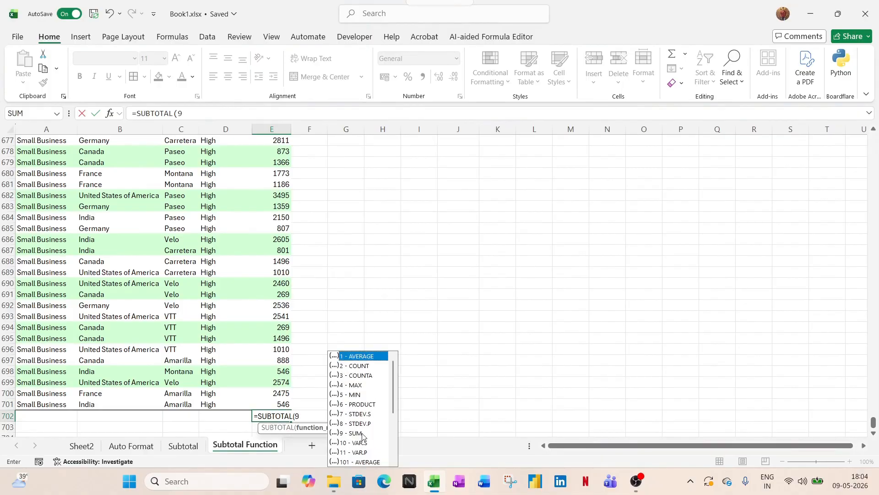
pyautogui.press('BackSpace')
pyautogui.press('Down')
pyautogui.press('Down')
pyautogui.press('Down')
pyautogui.press('Down')
pyautogui.press('Down')
pyautogui.press('Down')
pyautogui.press('Down')
pyautogui.press('Down')
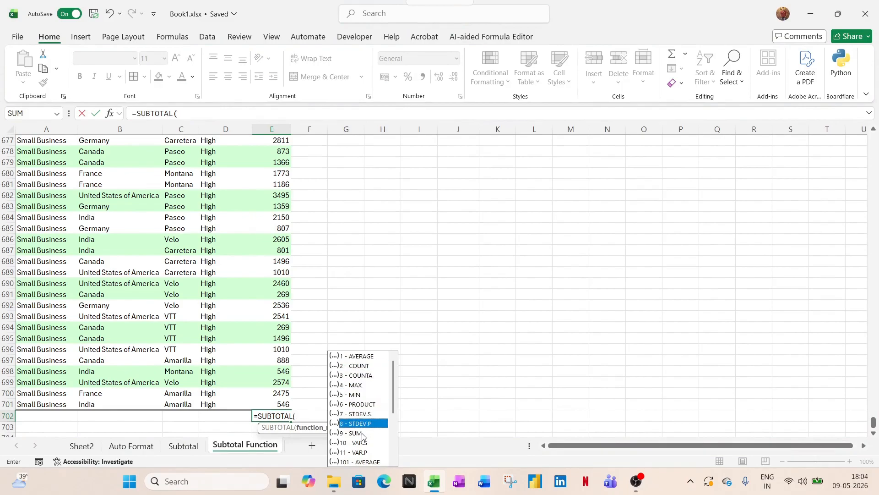
pyautogui.press('Tab')
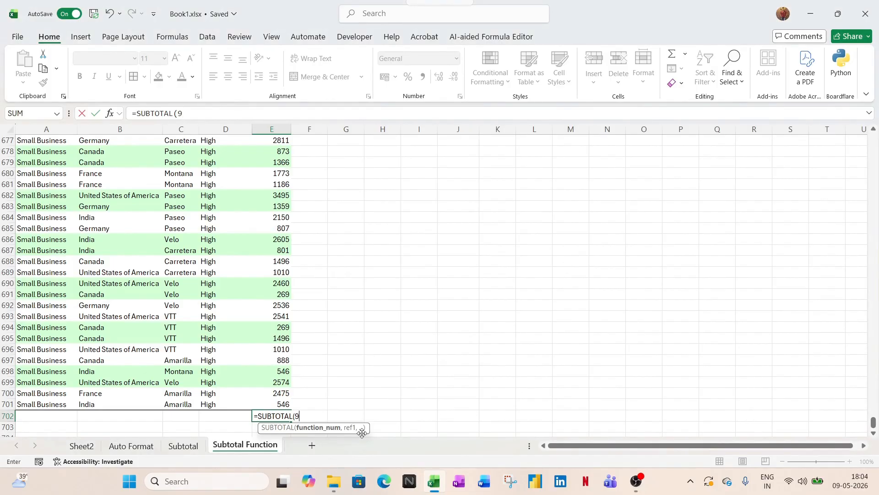
pyautogui.write(',')
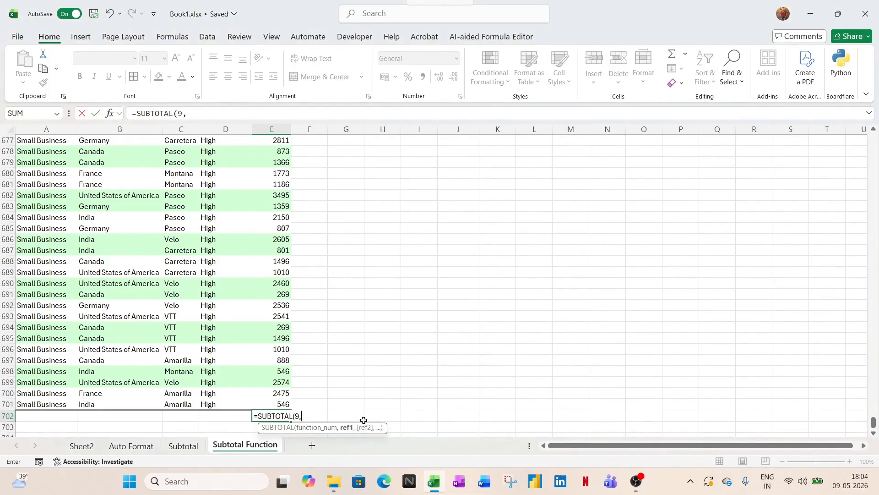
# Step: Complete the E702 SUBTOTAL formula with the Units Sold range E2:E701
pyautogui.click(285, 404)
pyautogui.hotkey('ctrl', 'shift', 'Up')
pyautogui.press('Return')
# Step: Filter the Segment column to show only Channel Partners
pyautogui.press('Up')
pyautogui.press('Left')
pyautogui.press('Up')
pyautogui.hotkey('ctrl', 'Home')
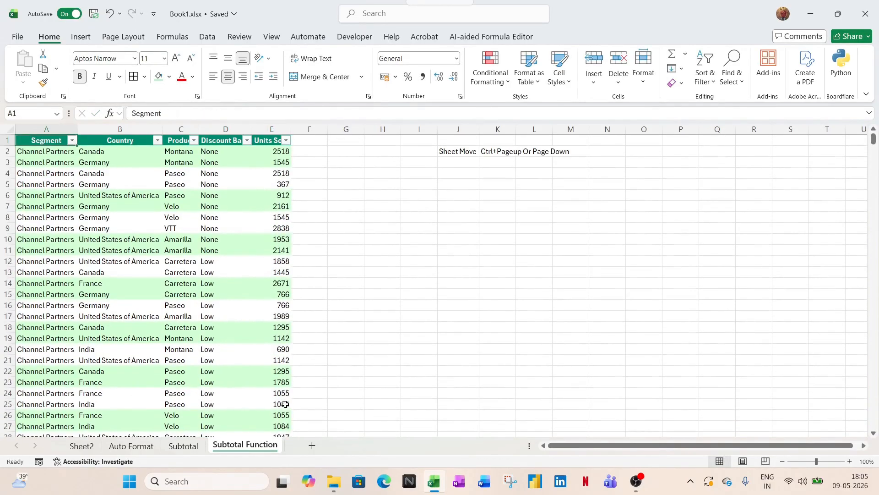
pyautogui.click(72, 140)
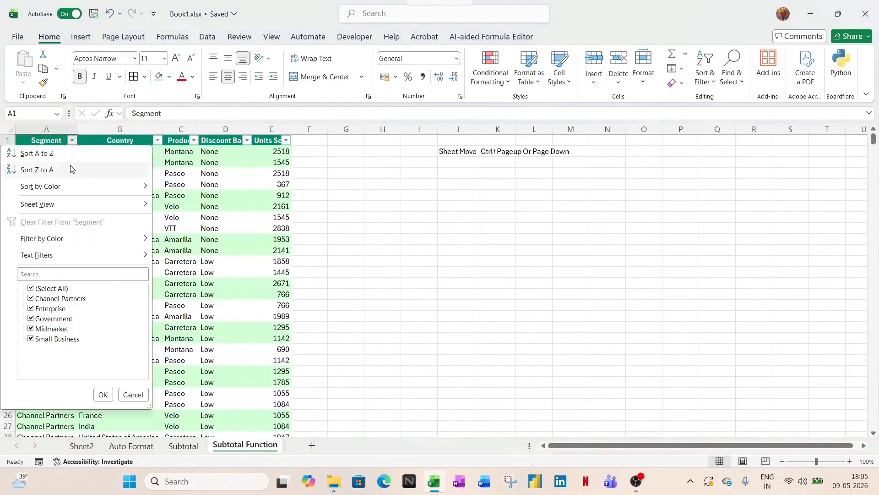
pyautogui.click(52, 288)
pyautogui.click(53, 299)
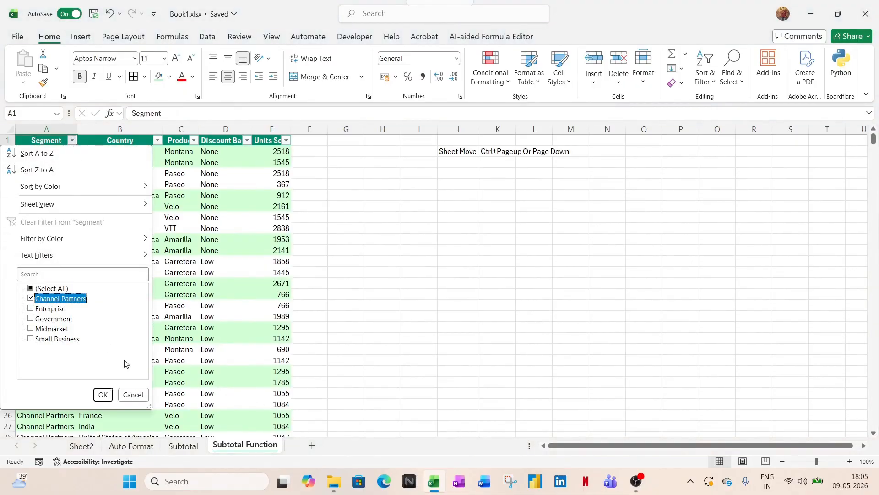
pyautogui.click(104, 397)
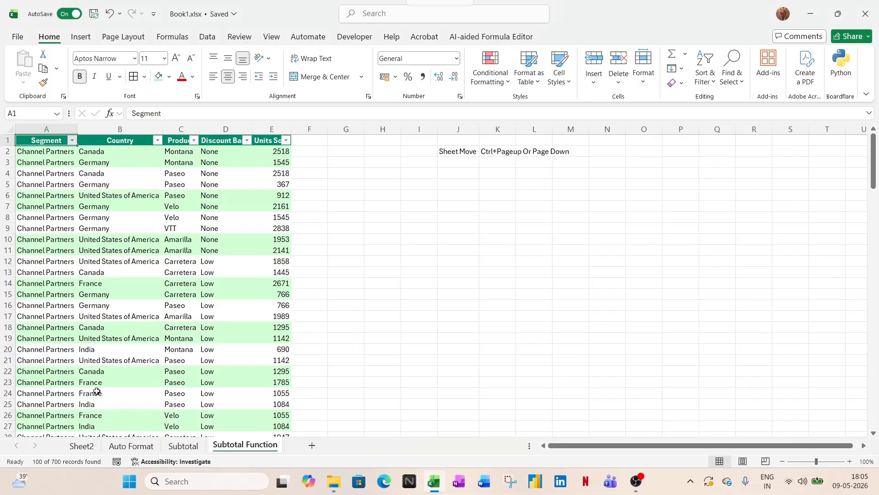
# Step: Compare the subtotal in E702 with the sum of the visible Units Sold values and review the filtered rows
pyautogui.click(261, 247)
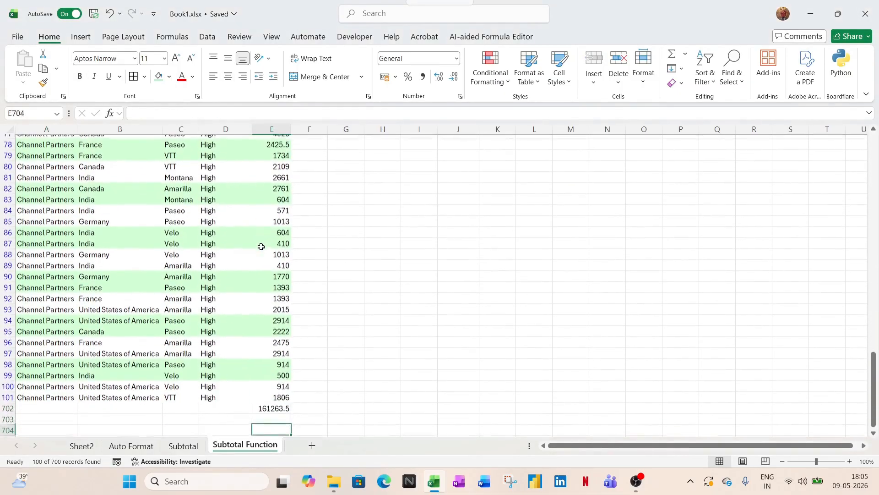
pyautogui.click(267, 404)
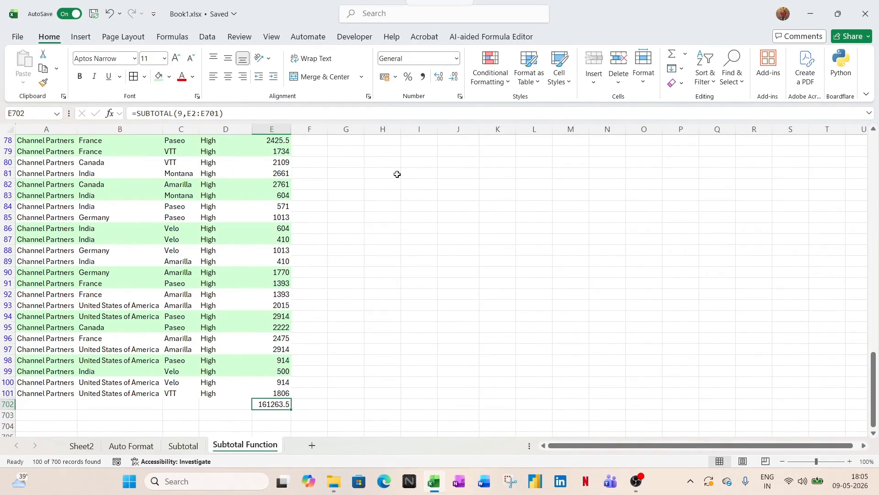
pyautogui.press('Up')
pyautogui.hotkey('ctrl', 'shift', 'Up')
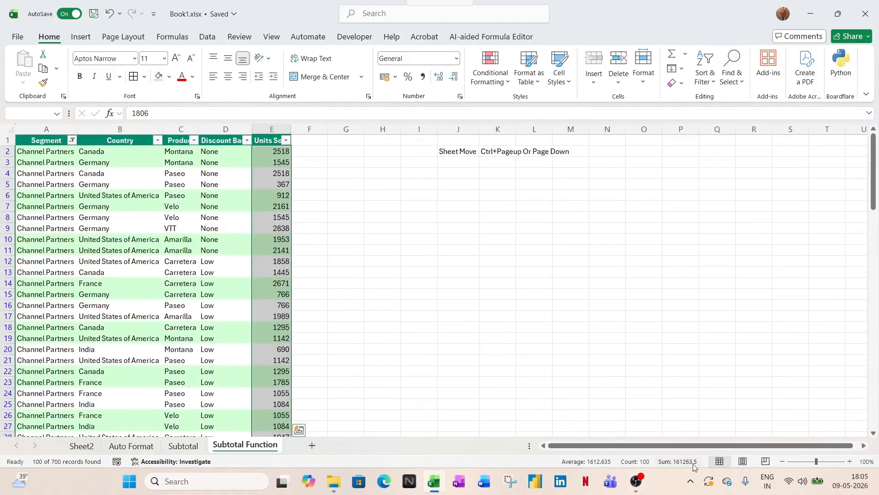
pyautogui.press('Down')
pyautogui.press('Down')
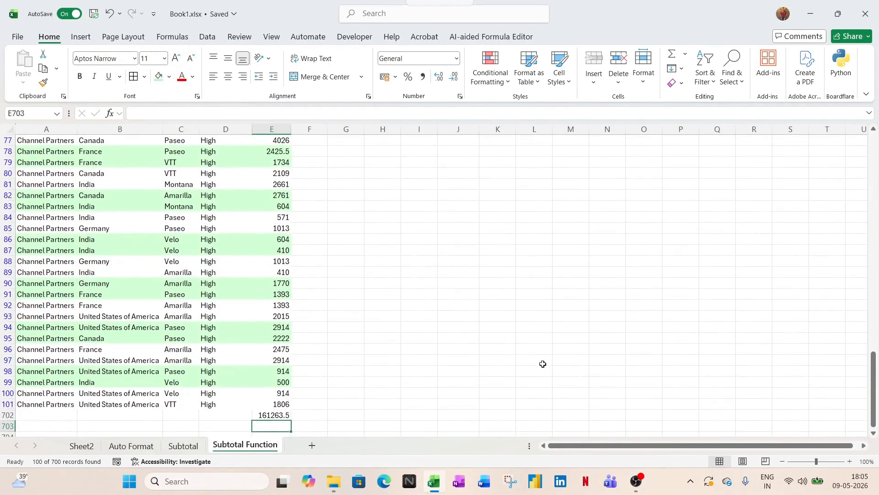
pyautogui.click(269, 416)
pyautogui.click(50, 335)
pyautogui.click(270, 296)
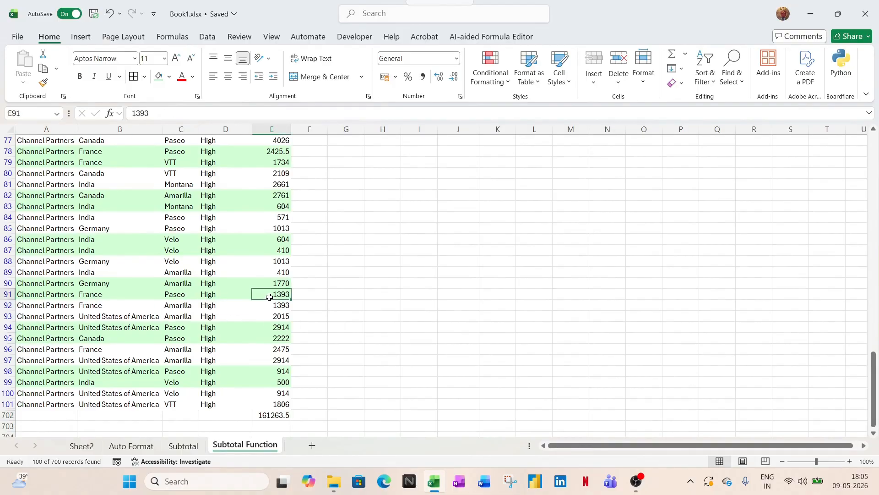
pyautogui.hotkey('ctrl', 'Up')
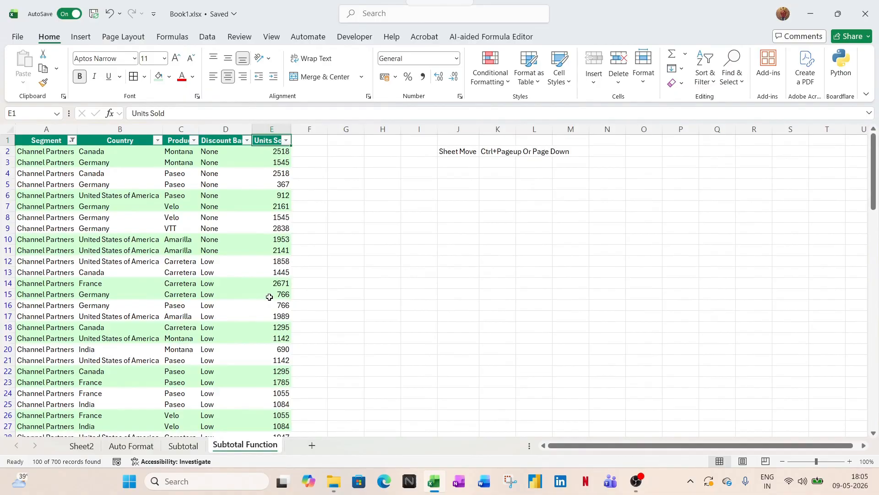
pyautogui.hotkey('ctrl', 'Down')
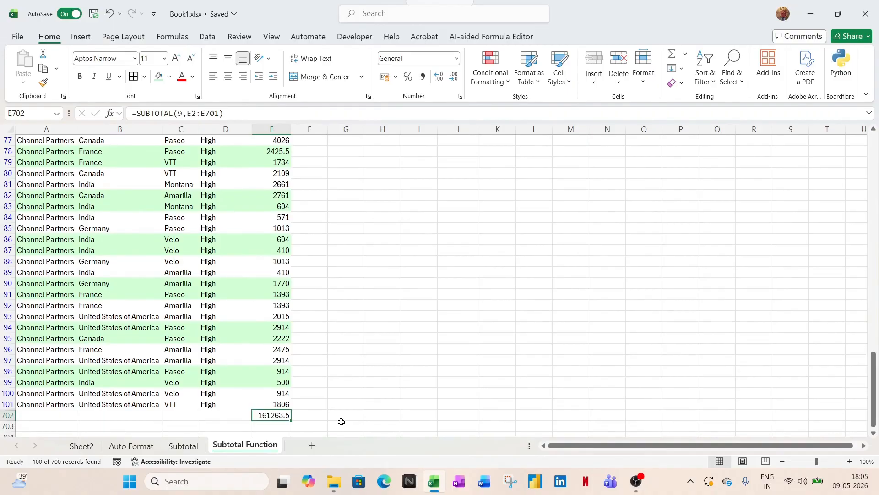
pyautogui.press('Right')
pyautogui.write('=sub')
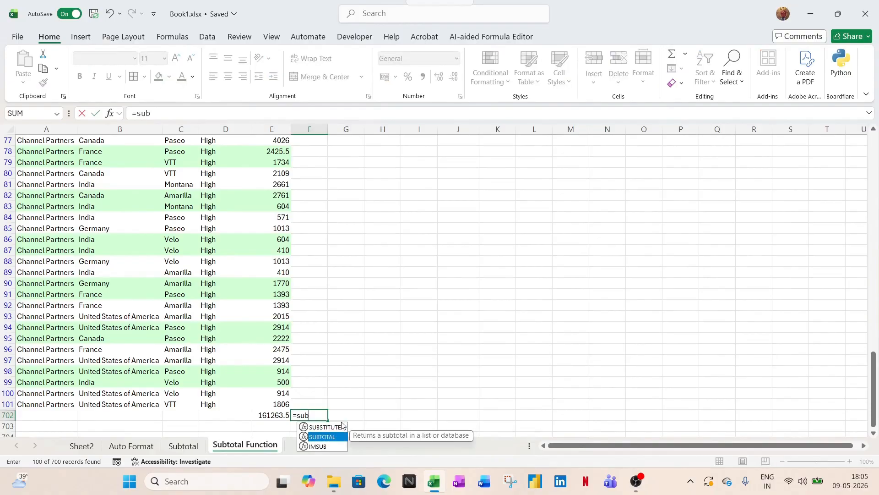
pyautogui.press('Tab')
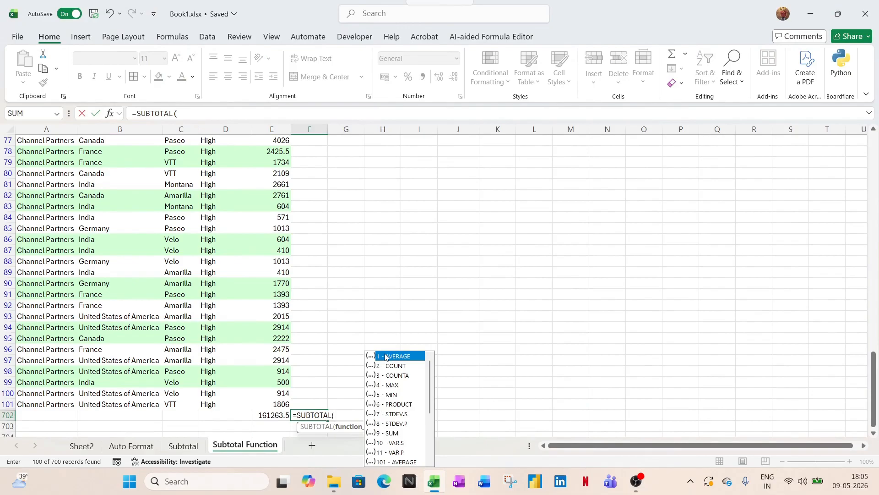
pyautogui.scroll(-1, 393, 462)
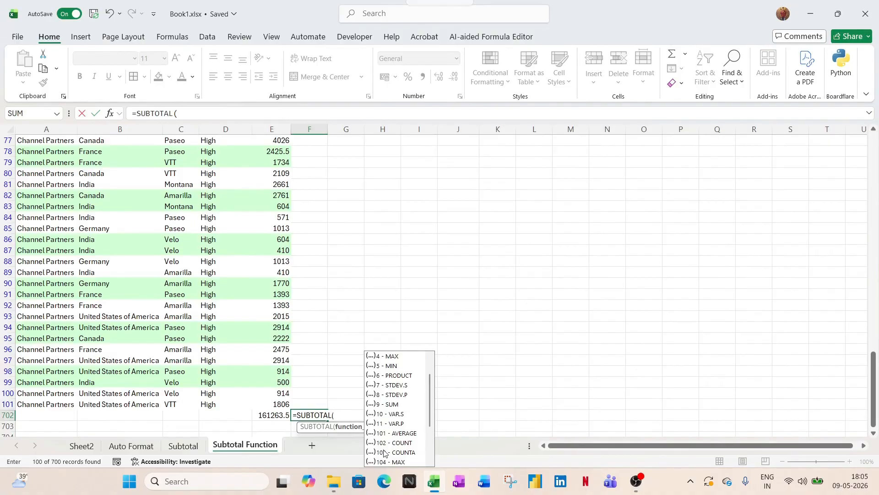
pyautogui.press('Escape')
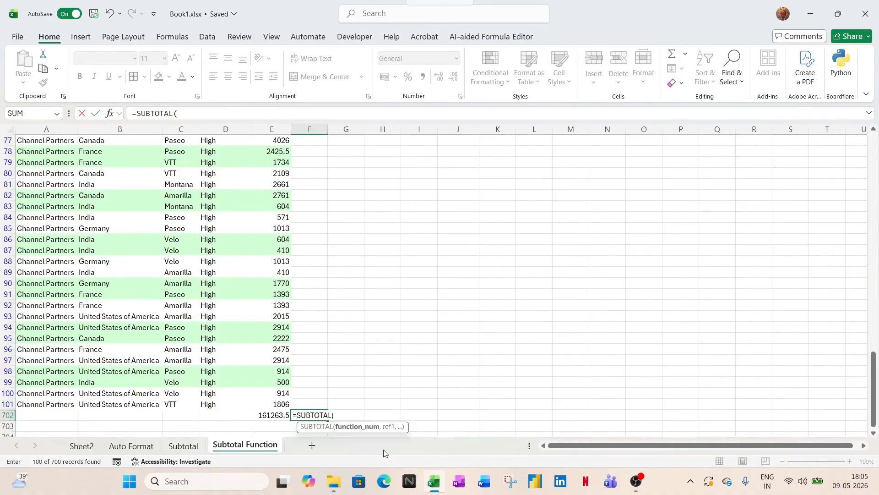
pyautogui.press('Escape')
# Step: Remove the filter from the data table and inspect the subtotal formula in E702
pyautogui.press('Left')
pyautogui.press('Left')
pyautogui.press('Right')
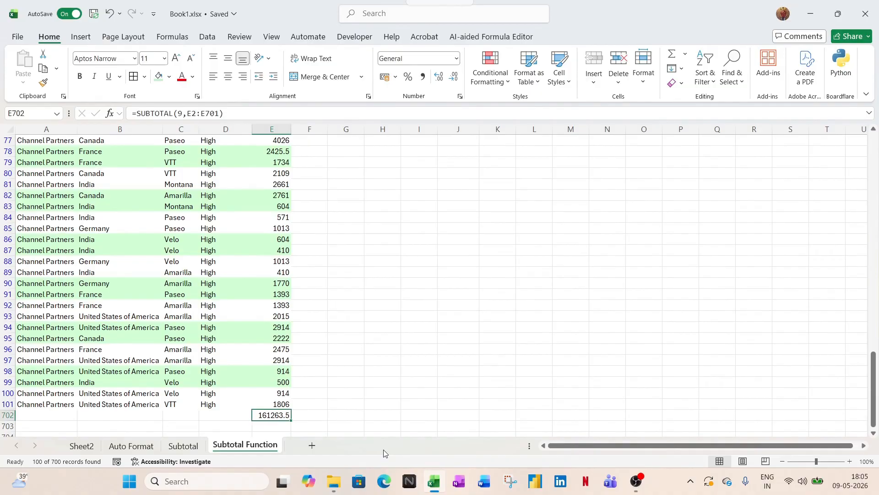
pyautogui.hotkey('ctrl', 'shift', 'l')
pyautogui.hotkey('ctrl', 'Down')
pyautogui.hotkey('ctrl', 'Up')
pyautogui.hotkey('ctrl', 'Up')
pyautogui.hotkey('ctrl', 'Down')
pyautogui.press('F2')
pyautogui.press('Escape')
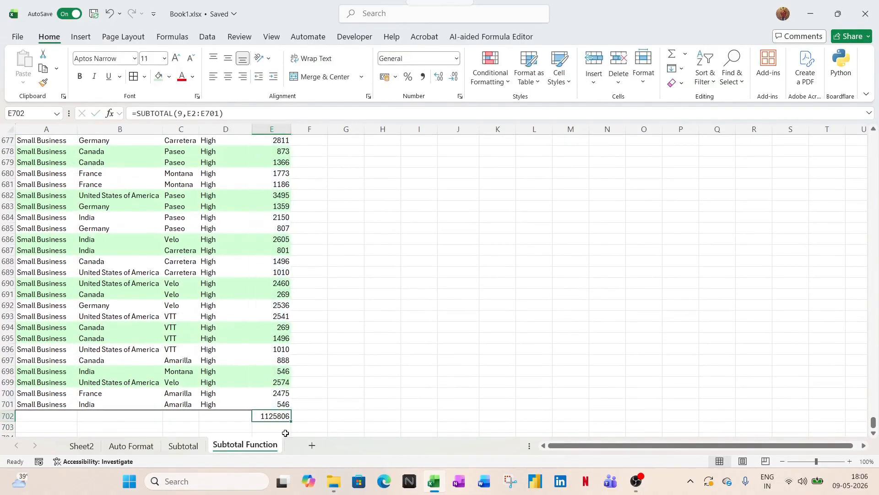
pyautogui.press('F2')
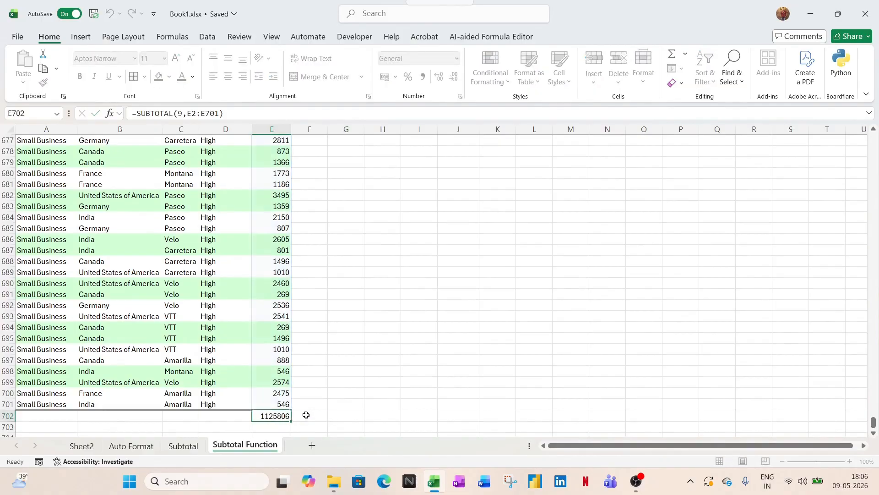
# Step: Start a SUBTOTAL formula in cell F702 with function number 109 (SUM)
pyautogui.click(306, 415)
pyautogui.write('=sub')
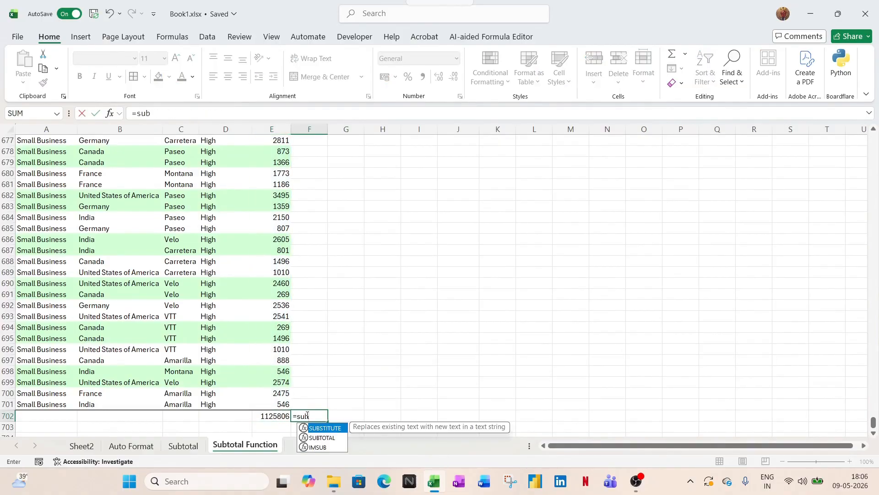
pyautogui.press('Down')
pyautogui.press('Tab')
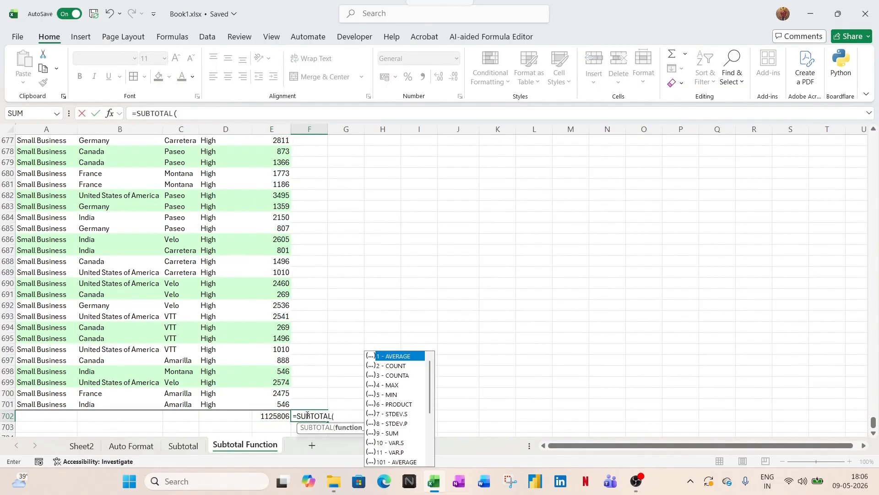
pyautogui.press('Down')
pyautogui.press('Down')
pyautogui.press('Down')
pyautogui.press('Down')
pyautogui.press('Down')
pyautogui.press('Down')
pyautogui.press('Down')
pyautogui.press('Down')
pyautogui.press('Down')
pyautogui.press('Down')
pyautogui.press('Down')
pyautogui.press('Down')
pyautogui.press('Down')
pyautogui.press('Down')
pyautogui.press('Down')
pyautogui.press('Down')
pyautogui.press('Down')
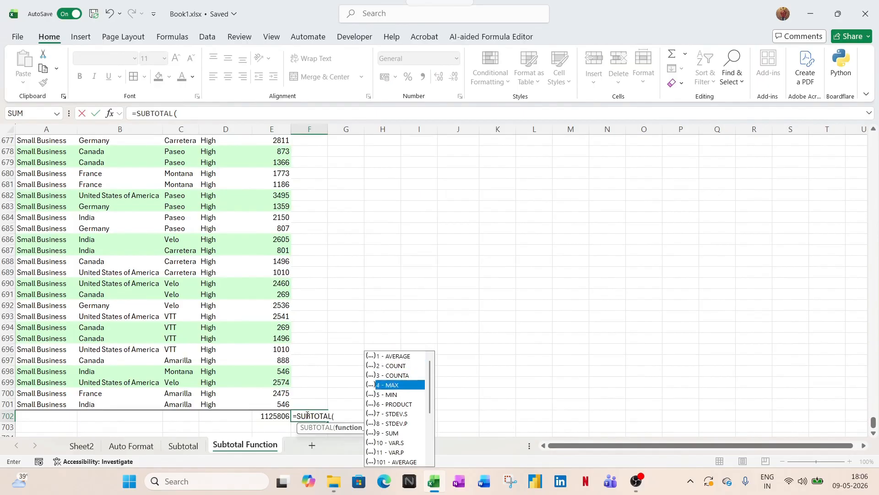
pyautogui.press('Down')
pyautogui.press('Down')
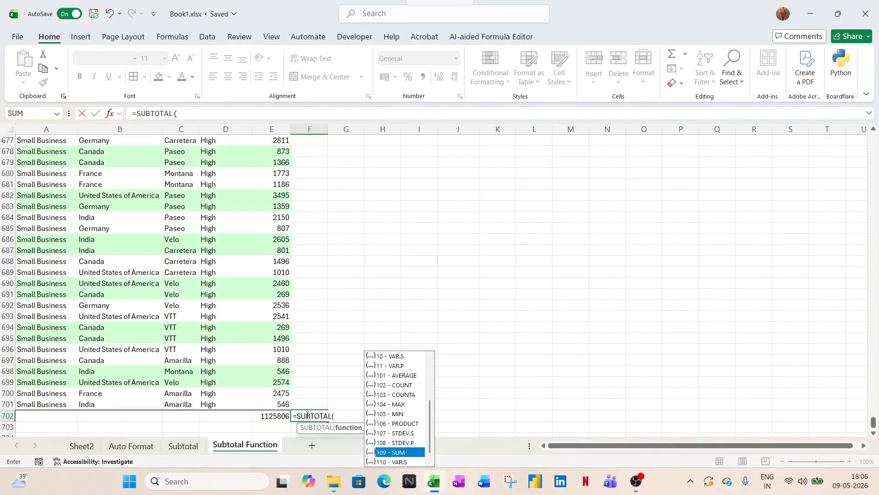
pyautogui.press('Tab')
# Step: Complete the F702 SUBTOTAL formula with the range E2:E701 and check it beside the one in E702
pyautogui.write(',')
pyautogui.press('Left')
pyautogui.press('Up')
pyautogui.hotkey('ctrl', 'shift', 'Up')
pyautogui.hotkey('shift', 'Down')
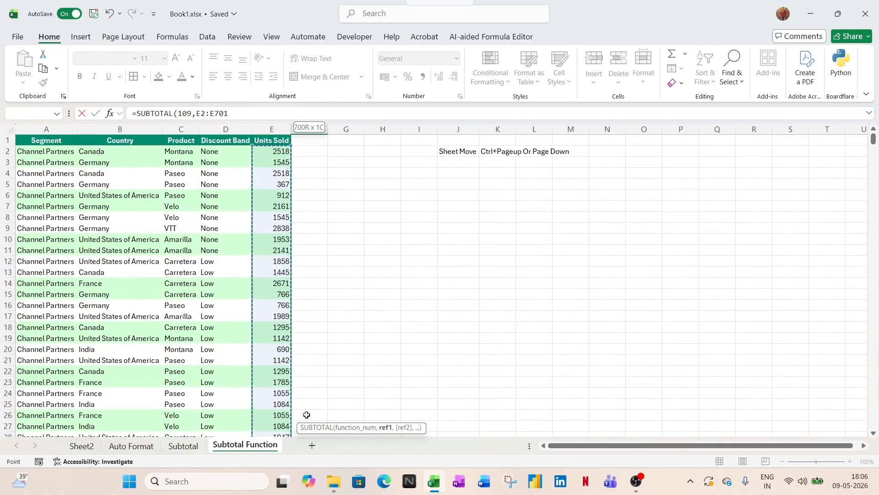
pyautogui.press('Return')
pyautogui.press('Up')
pyautogui.click(277, 394)
pyautogui.click(311, 393)
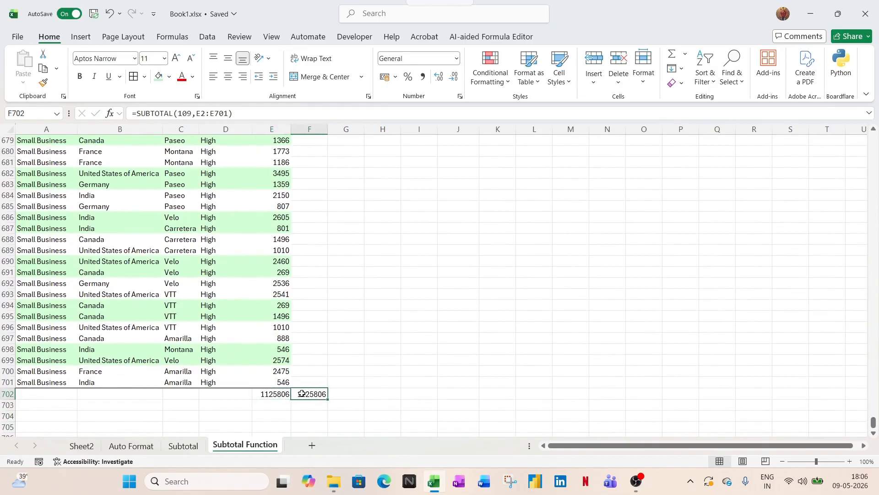
# Step: Hide row 697 manually and compare the subtotals in E702 and F702
pyautogui.click(41, 339)
pyautogui.hotkey('shift', 'space')
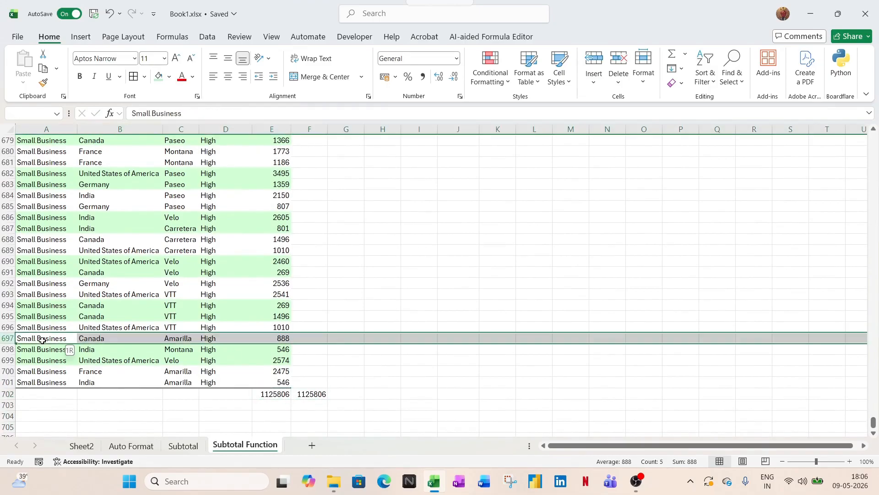
pyautogui.rightClick(11, 338)
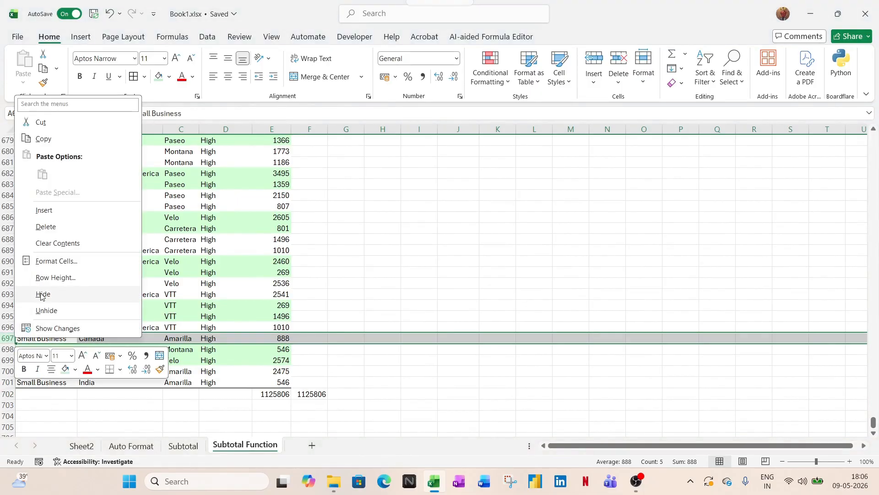
pyautogui.rightClick(7, 341)
pyautogui.click(27, 300)
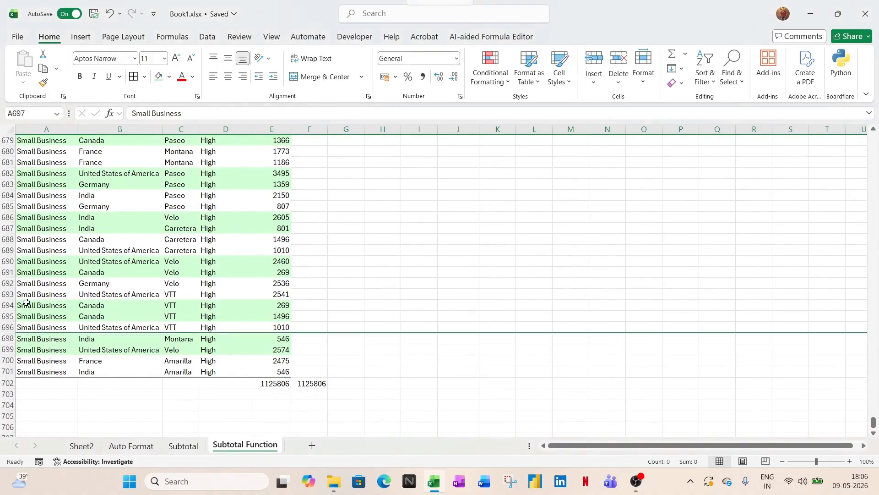
pyautogui.click(308, 394)
pyautogui.click(273, 383)
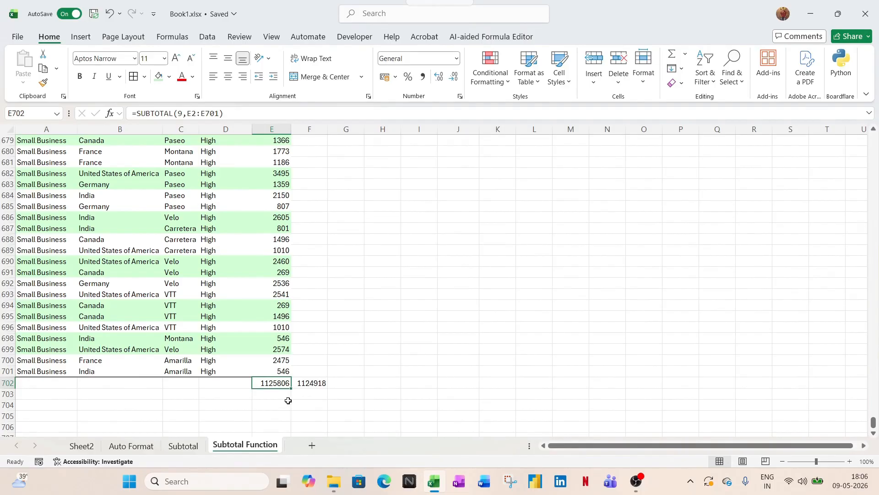
# Step: Compare the SUBTOTAL formulas in E702 and F702, examining their function numbers 9 and 109
pyautogui.press('Right')
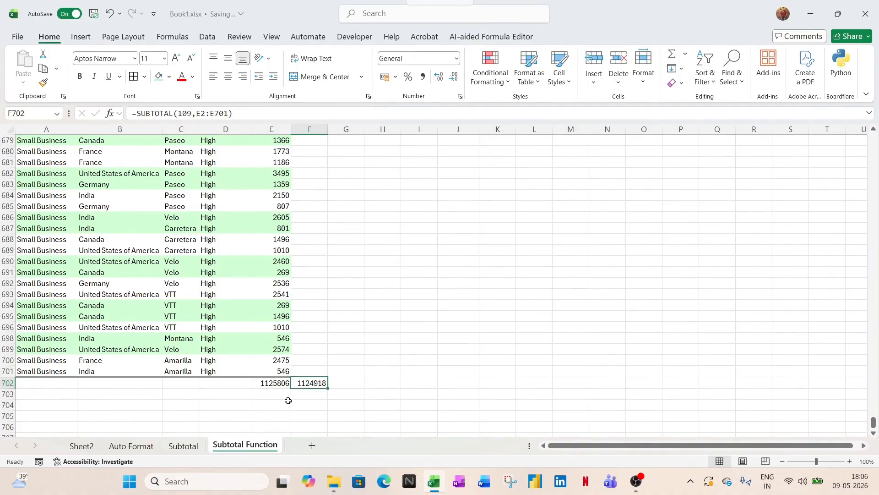
pyautogui.press('Left')
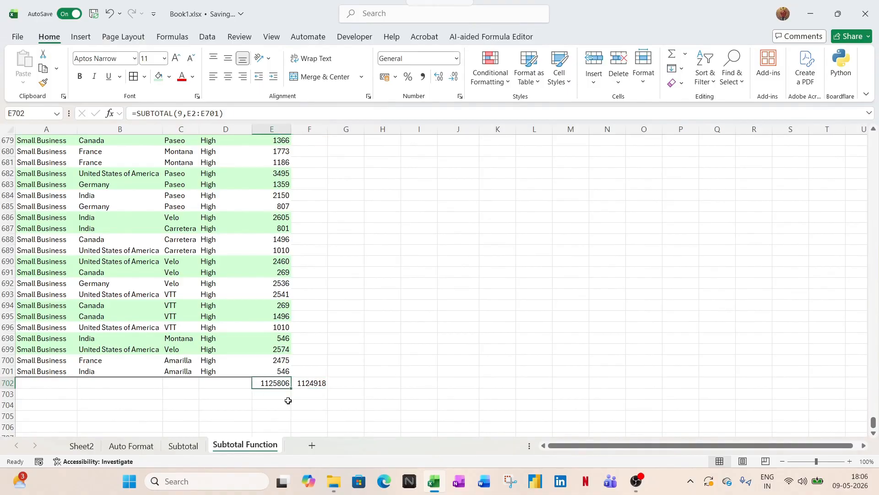
pyautogui.press('F2')
pyautogui.press('Escape')
pyautogui.press('Right')
pyautogui.press('F2')
pyautogui.press('Escape')
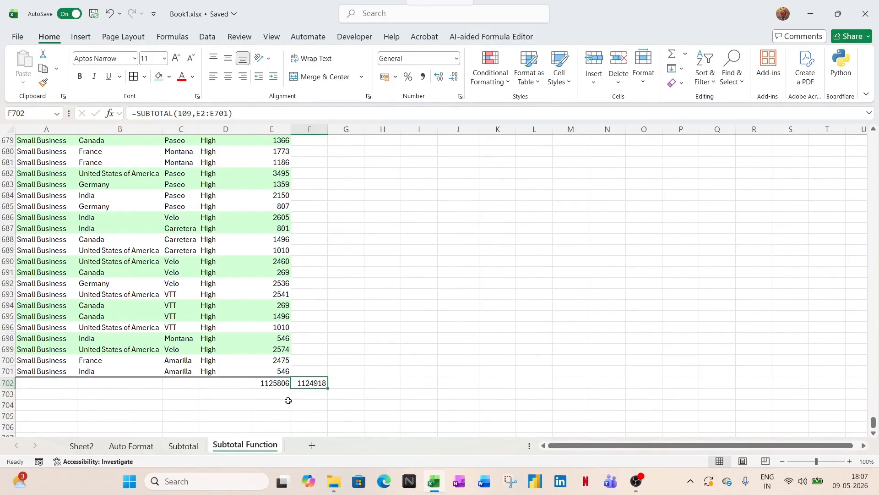
# Step: Copy the data table with its headers, A1:E701, and paste it into a new worksheet
pyautogui.click(402, 357)
pyautogui.hotkey('ctrl', 'Left')
pyautogui.hotkey('ctrl', 'Home')
pyautogui.hotkey('ctrl', 'shift', 'Right')
pyautogui.hotkey('ctrl', 'shift', 'Down')
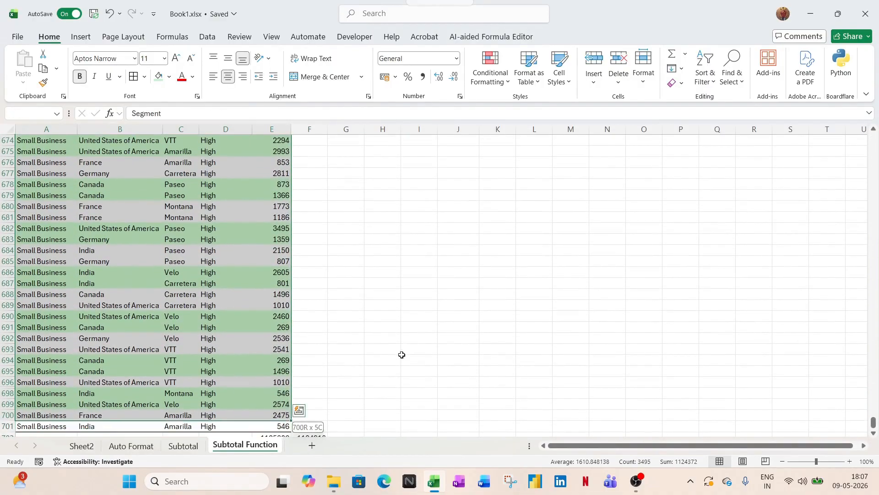
pyautogui.hotkey('ctrl', 'c')
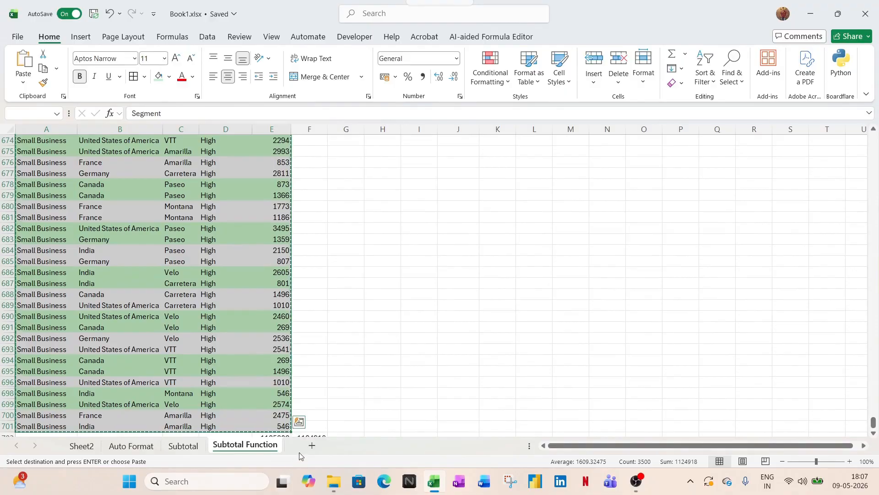
pyautogui.click(312, 445)
pyautogui.hotkey('ctrl', 'v')
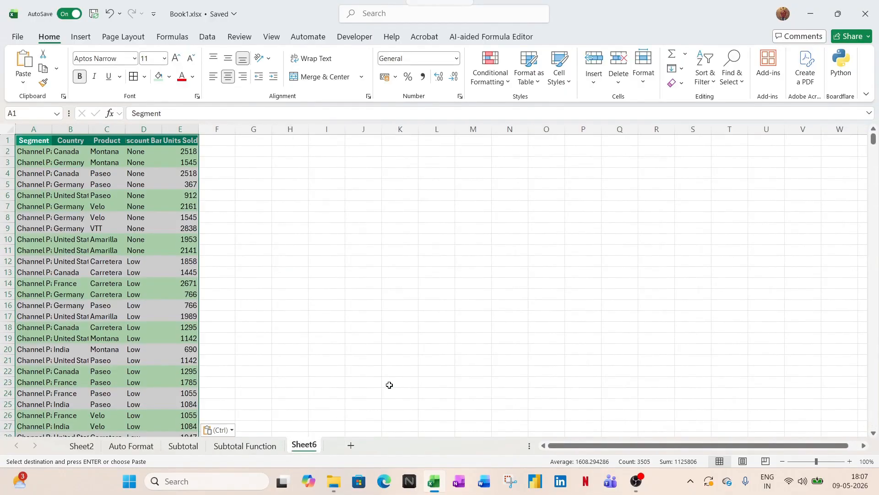
# Step: Autofit the column widths of the pasted table and return to cell A1
pyautogui.hotkey('alt', 'p')
pyautogui.press('Escape')
pyautogui.hotkey('alt', 'o')
pyautogui.press('c')
pyautogui.press('a')
pyautogui.hotkey('ctrl', 'Home')
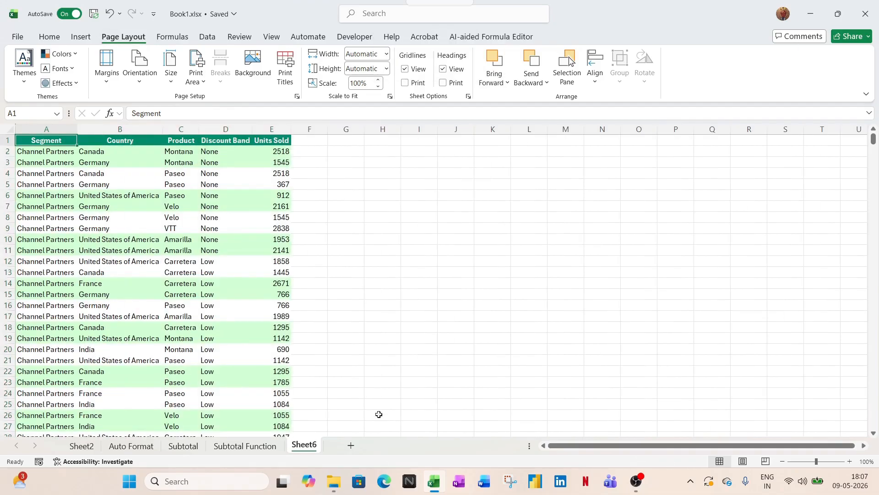
# Step: Look through the table's rows to examine how the header row behaves while scrolling without frozen panes
pyautogui.scroll(-2, 92, 207)
pyautogui.scroll(2, 108, 218)
pyautogui.moveTo(873, 139)
pyautogui.mouseDown()
pyautogui.moveTo(874, 146)
pyautogui.moveTo(874, 139)
pyautogui.mouseUp()
pyautogui.scroll(-4, 151, 255)
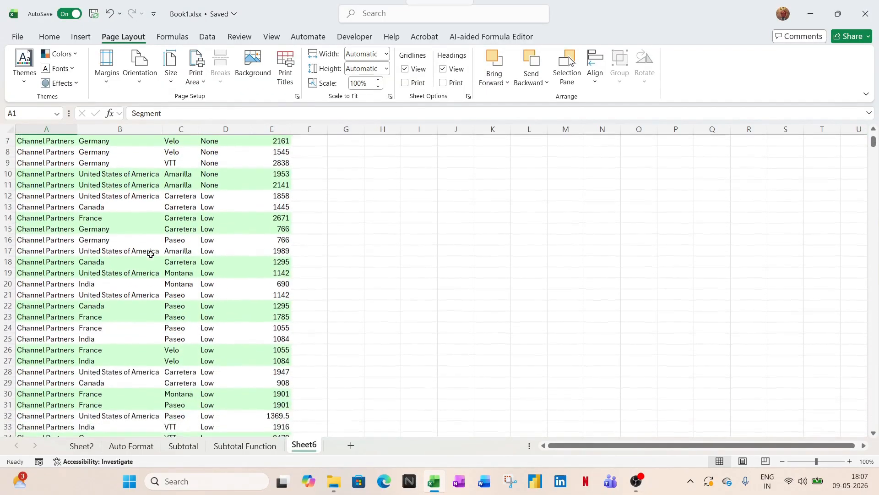
pyautogui.scroll(-5, 151, 254)
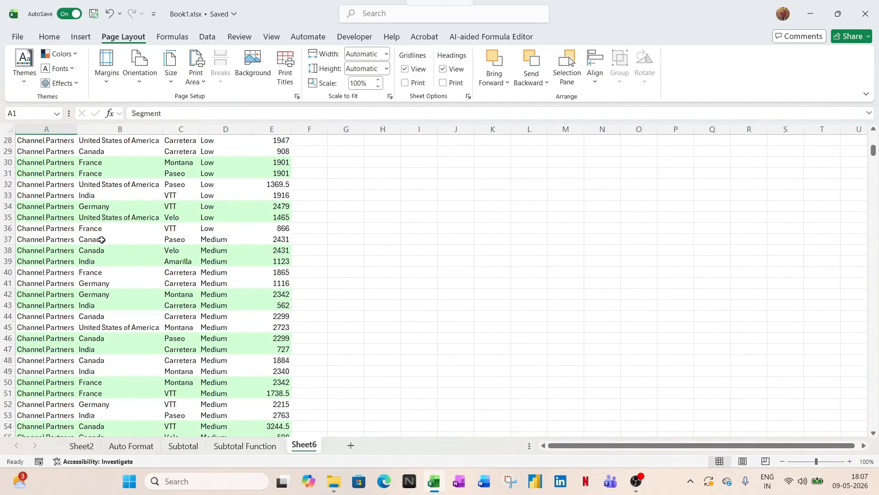
pyautogui.scroll(9, 100, 239)
pyautogui.scroll(-7, 100, 239)
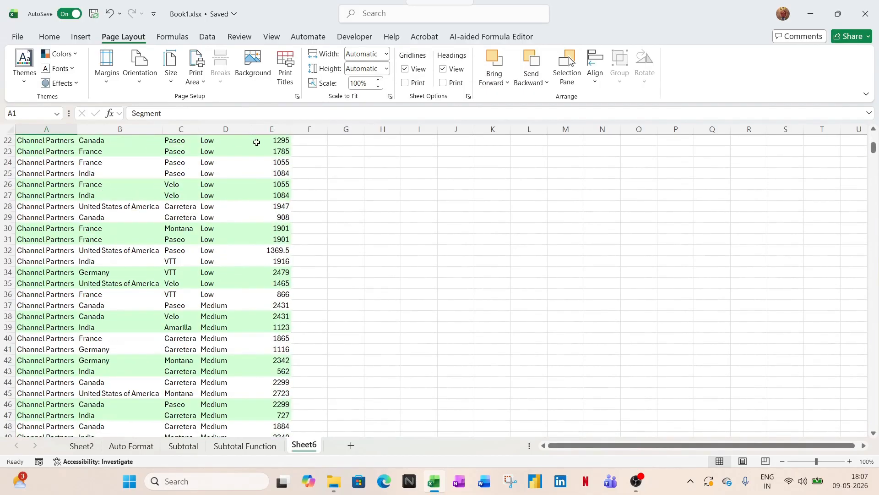
pyautogui.moveTo(40, 140); pyautogui.dragTo(251, 144)
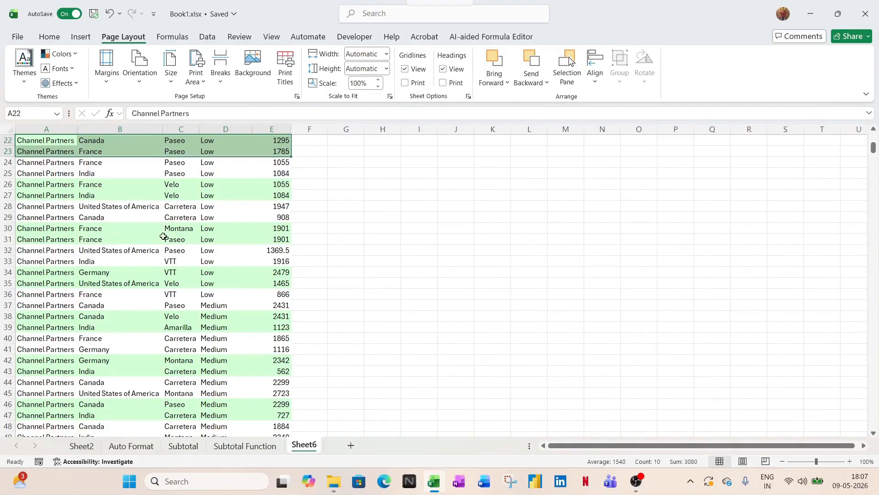
pyautogui.click(168, 238)
pyautogui.scroll(7, 138, 266)
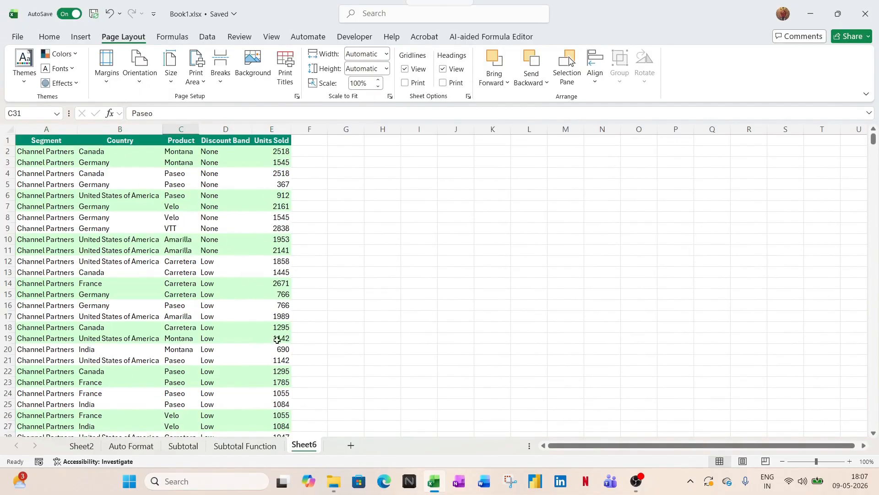
# Step: Enter the heading "Freez system" in cell J3 and fit column J to its text
pyautogui.click(435, 169)
pyautogui.click(443, 161)
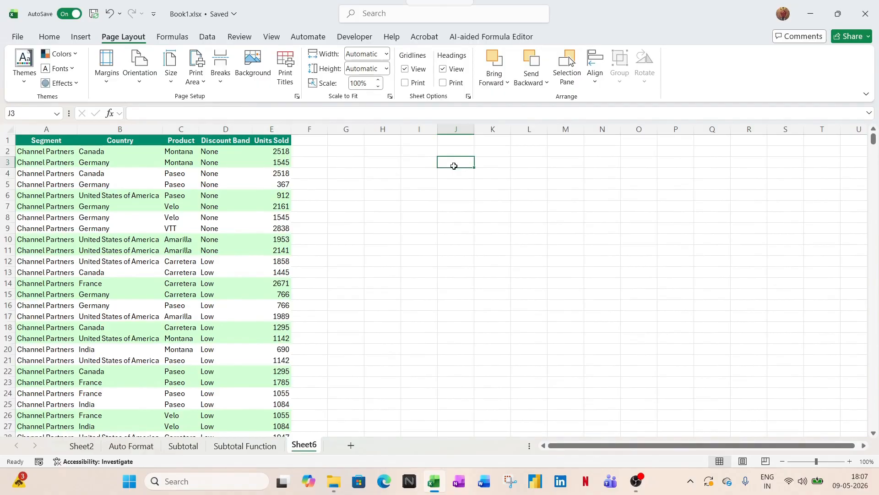
pyautogui.write('Fr')
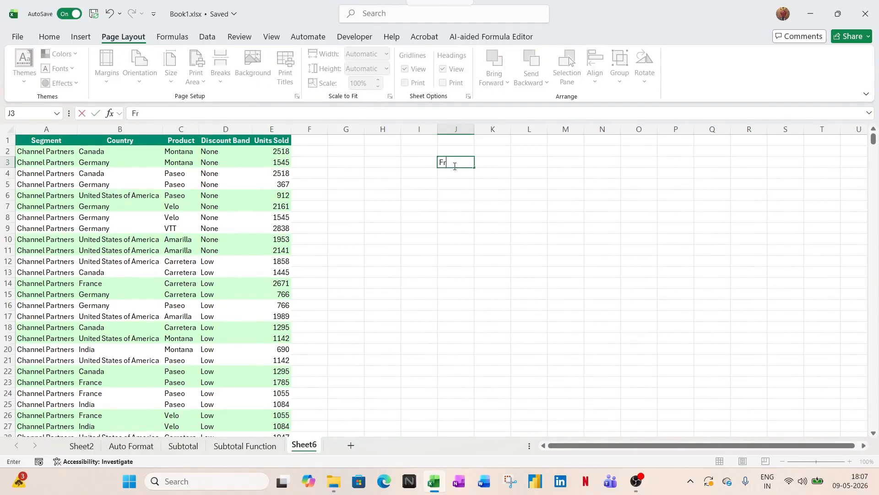
pyautogui.write('eez system')
pyautogui.press('Return')
pyautogui.click(454, 166)
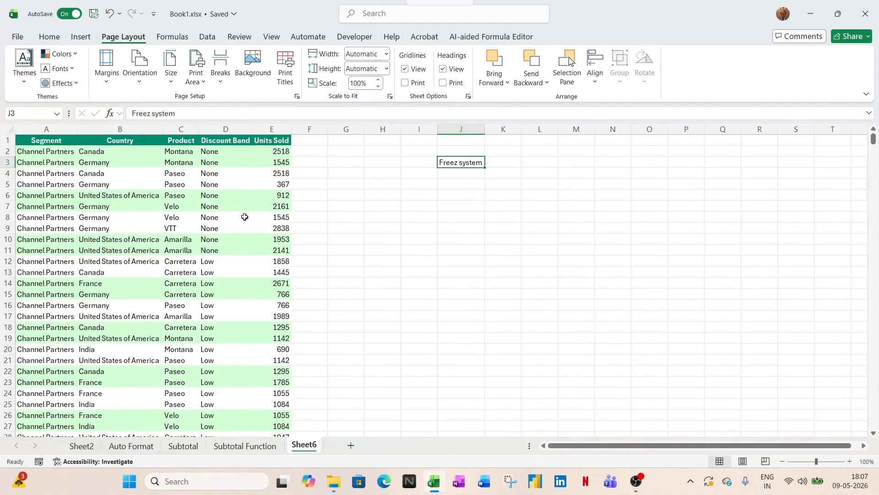
pyautogui.click(54, 163)
pyautogui.click(47, 149)
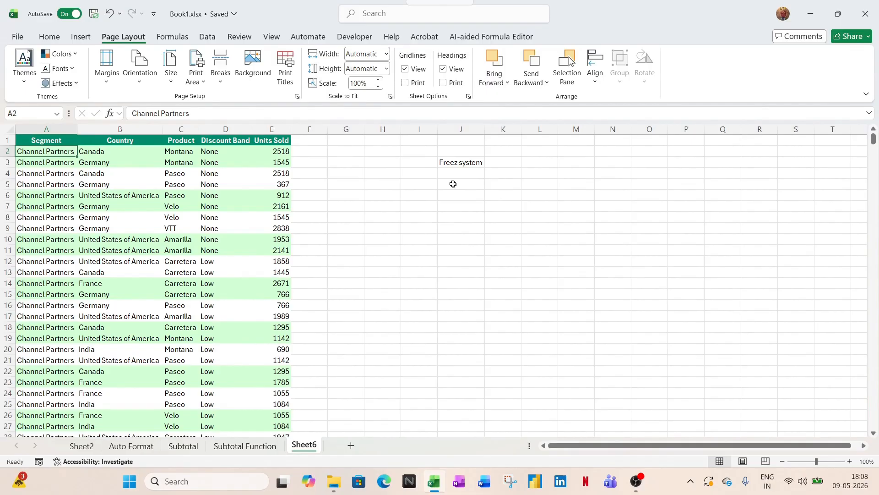
pyautogui.click(3, 140)
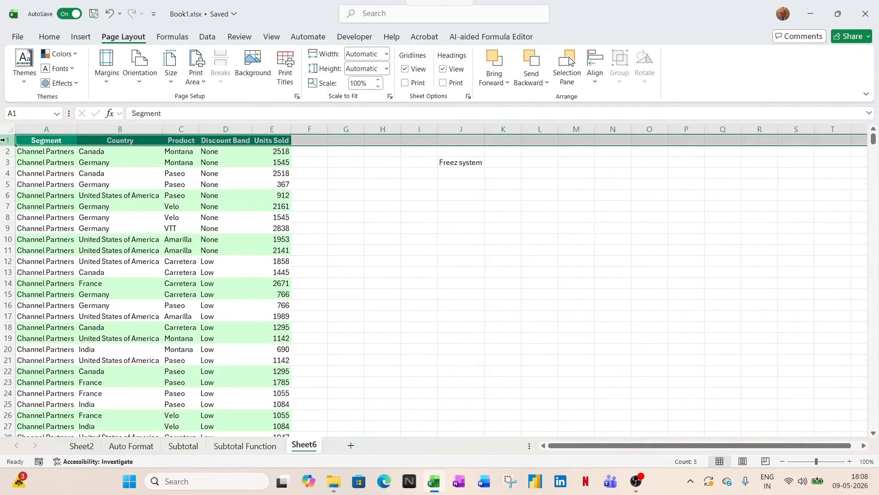
# Step: Enter the label "First Row" in cell J4 under the heading
pyautogui.click(461, 174)
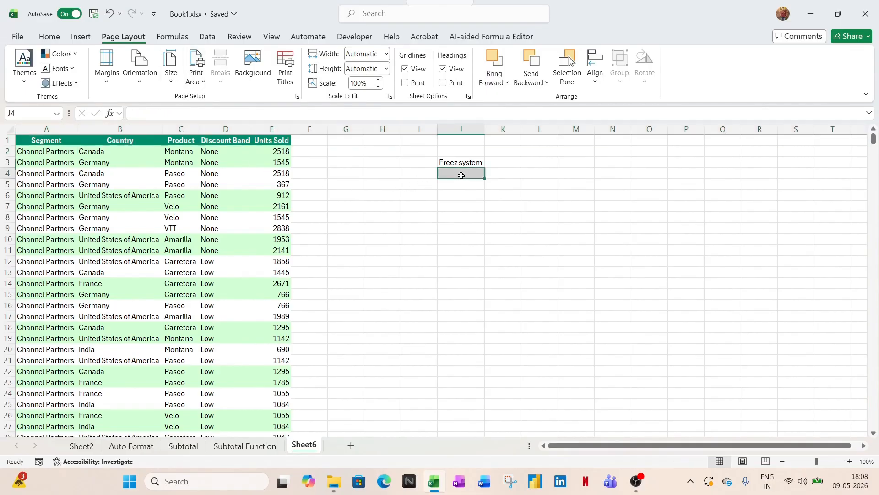
pyautogui.write('Fris')
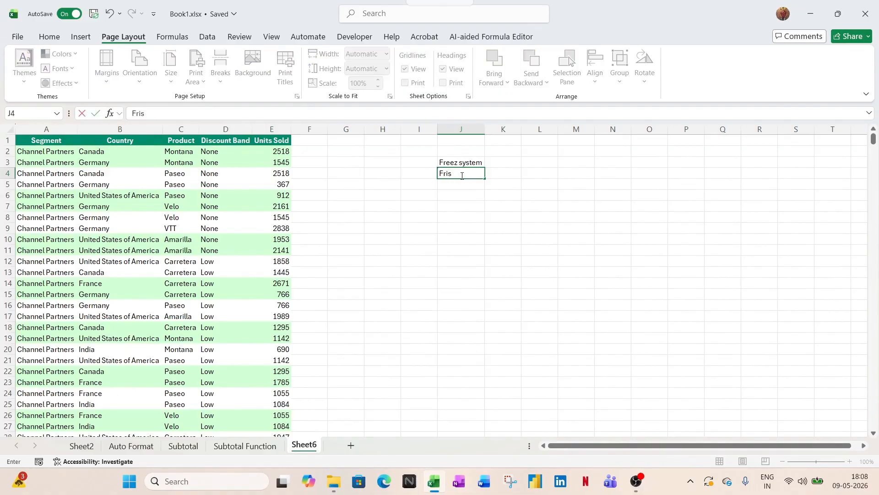
pyautogui.press('BackSpace')
pyautogui.press('BackSpace')
pyautogui.press('BackSpace')
pyautogui.write('irst Row')
pyautogui.press('Tab')
# Step: Enter the shortcut text "Alt+W+F+R" in cell K4 and autofit column K
pyautogui.write('Alt+')
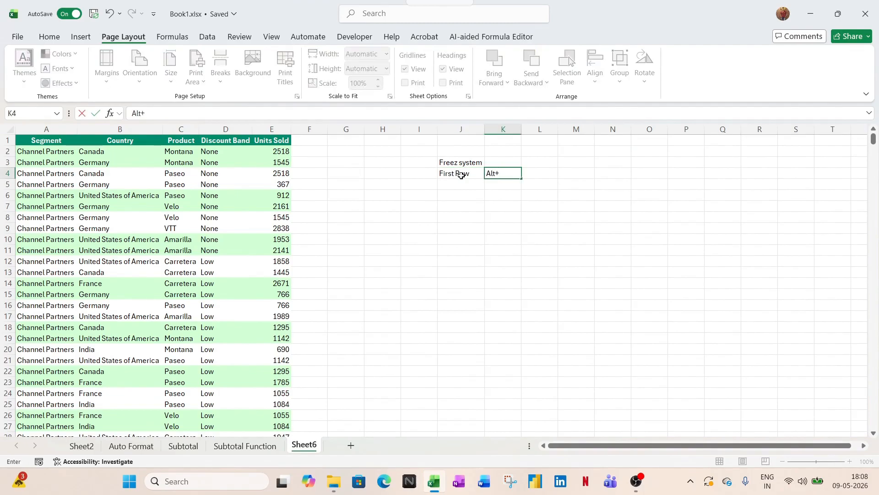
pyautogui.write('W+F+R')
pyautogui.press('Return')
pyautogui.press('Up')
pyautogui.press('Right')
pyautogui.hotkey('alt', 'h')
pyautogui.press('o')
pyautogui.press('i')
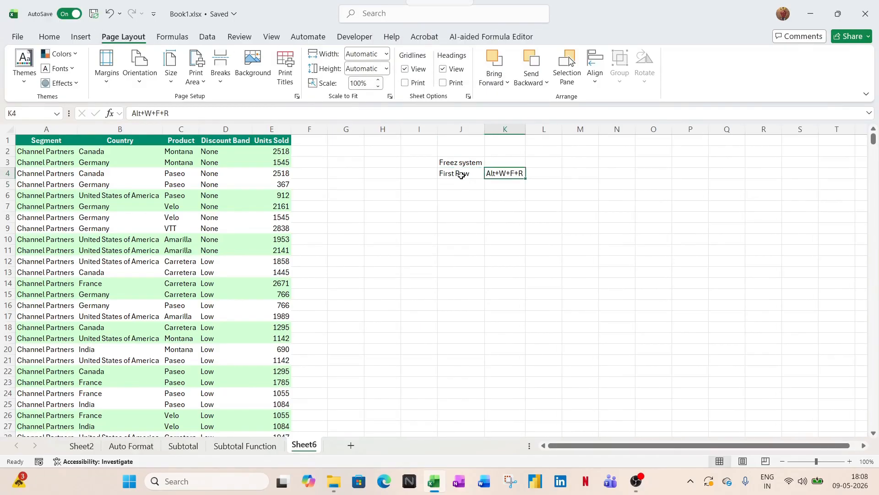
# Step: Freeze the worksheet's top row and check the header row against rows further down the table
pyautogui.press('Down')
pyautogui.press('Left')
pyautogui.press('alt')
pyautogui.press('w')
pyautogui.press('f')
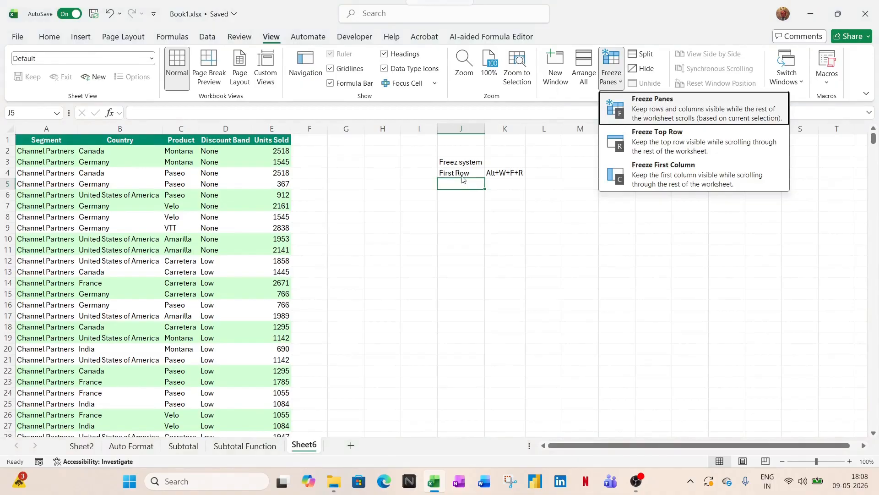
pyautogui.press('r')
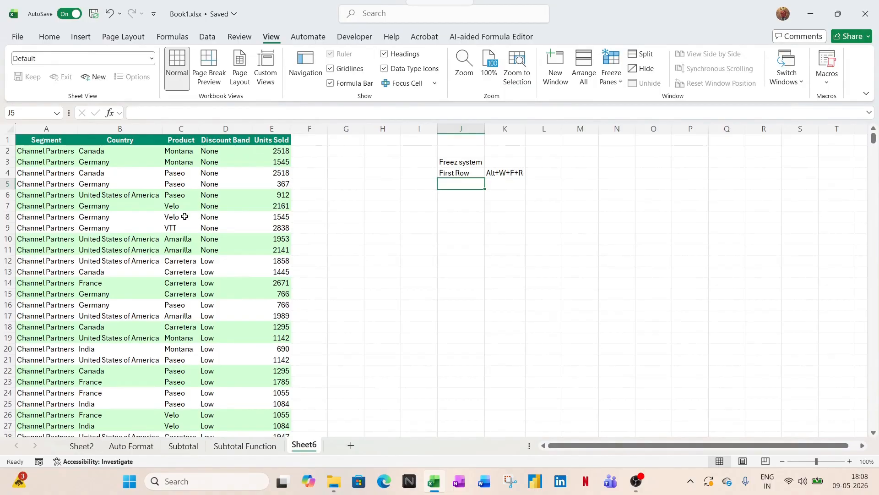
pyautogui.scroll(-3, 200, 236)
pyautogui.scroll(-6, 199, 236)
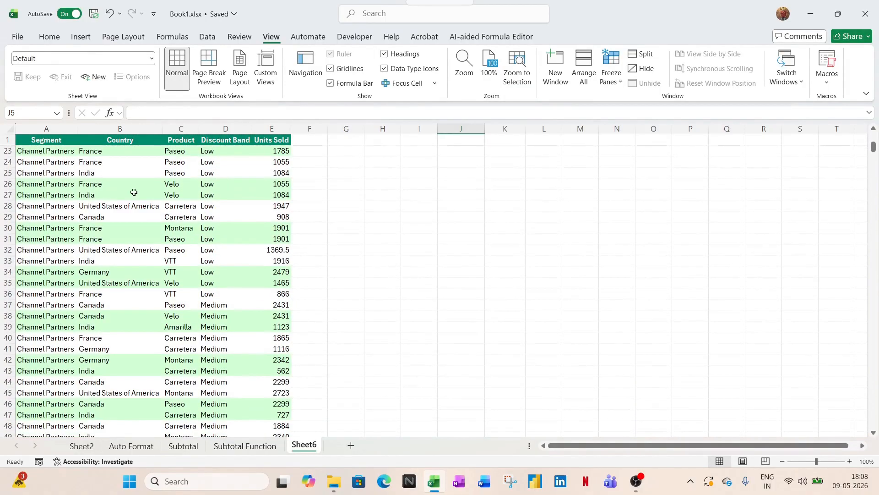
pyautogui.scroll(-7, 96, 215)
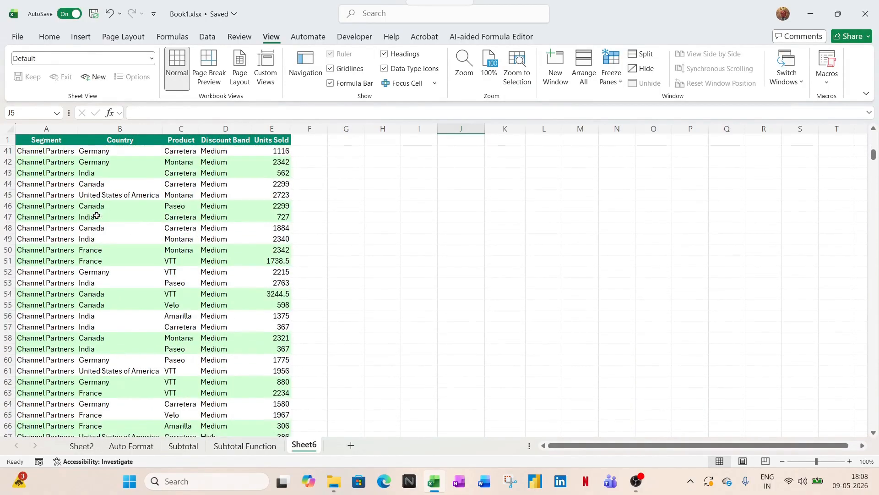
pyautogui.scroll(6, 97, 215)
pyautogui.scroll(10, 97, 216)
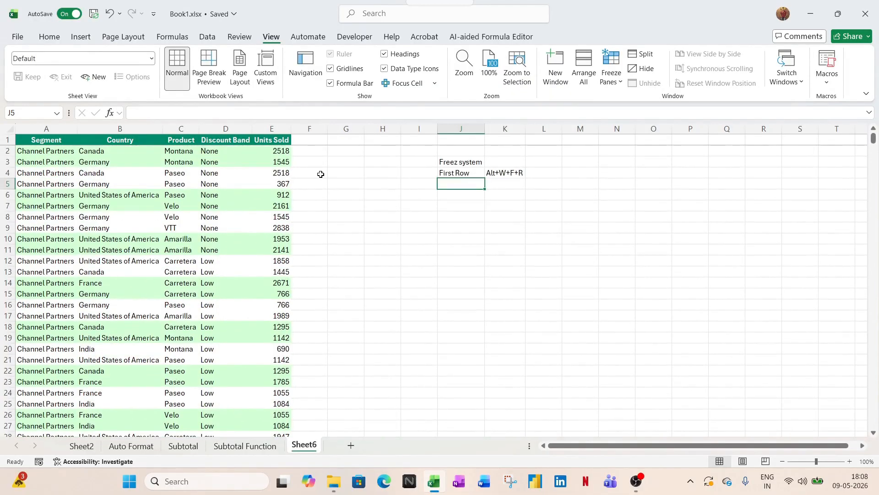
# Step: Enter the label "Unfreez" in cell J5 below "First Row"
pyautogui.click(456, 173)
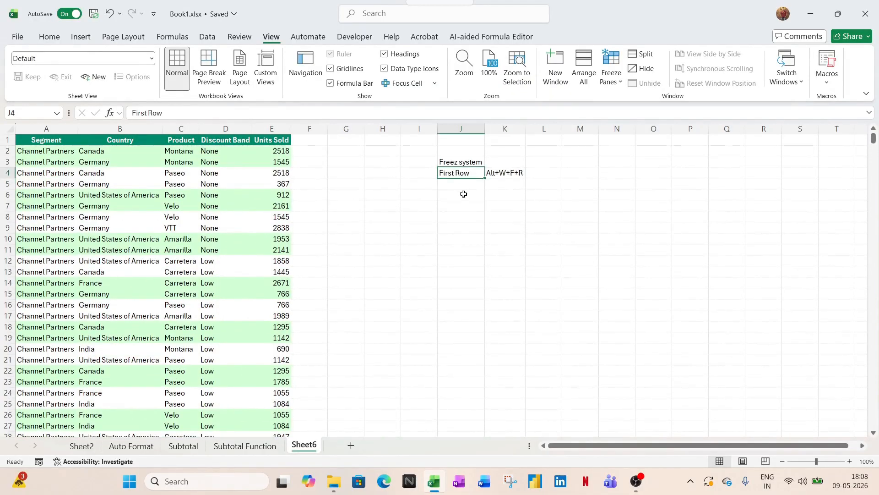
pyautogui.click(464, 183)
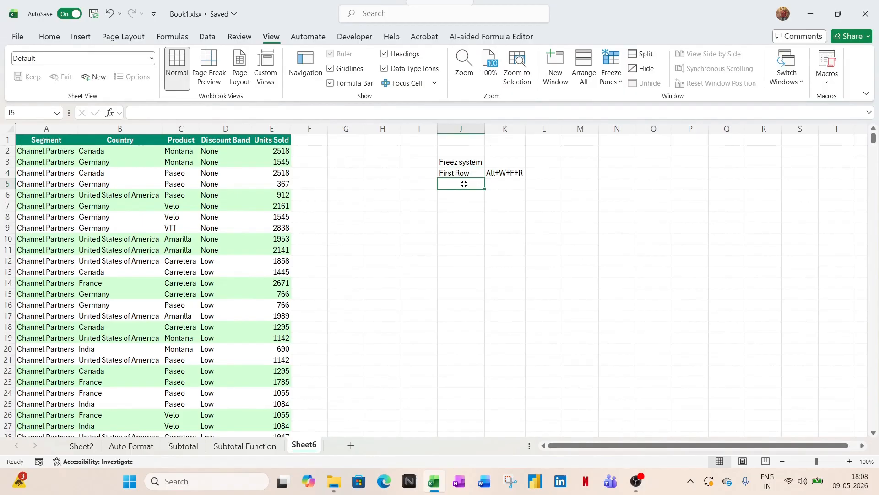
pyautogui.write('Unfreez')
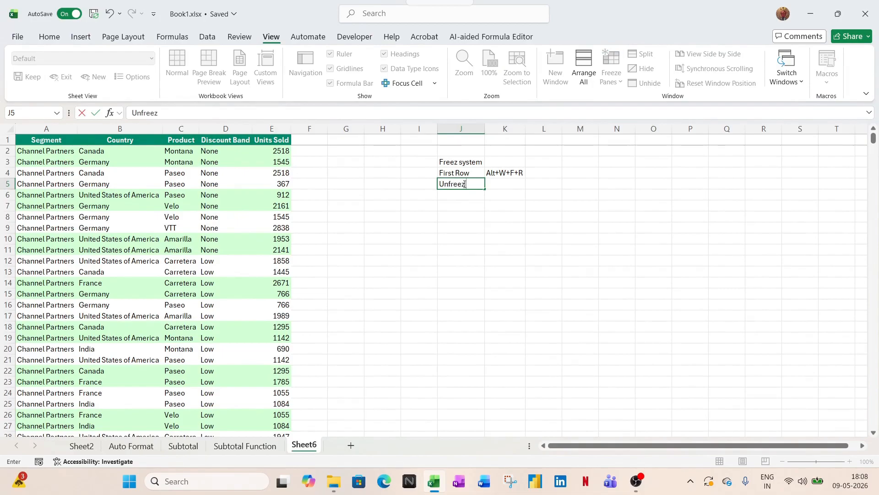
pyautogui.press('Return')
# Step: Copy the shortcut text from K4 into K5 and change it to "Alt+W+F+F"
pyautogui.press('Up')
pyautogui.press('Up')
pyautogui.press('Right')
pyautogui.hotkey('ctrl', 'c')
pyautogui.press('Down')
pyautogui.press('Return')
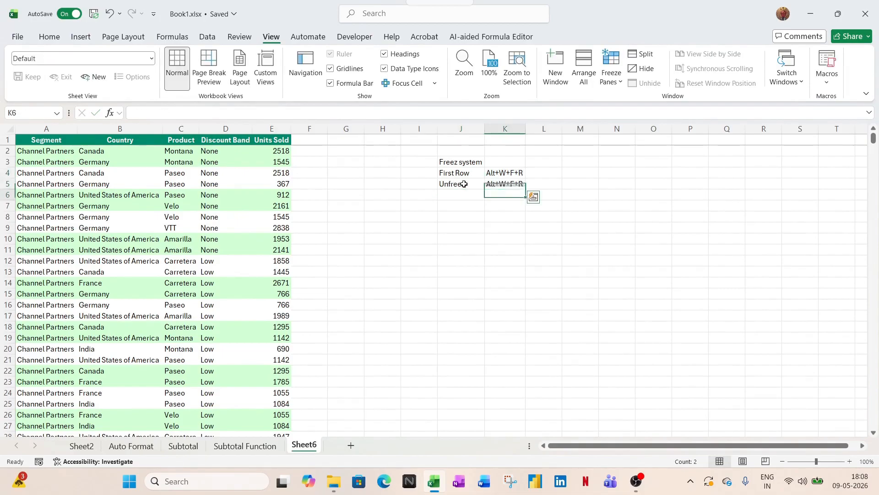
pyautogui.press('Up')
pyautogui.press('F2')
pyautogui.press('BackSpace')
pyautogui.write('F')
pyautogui.hotkey('ctrl', 'Return')
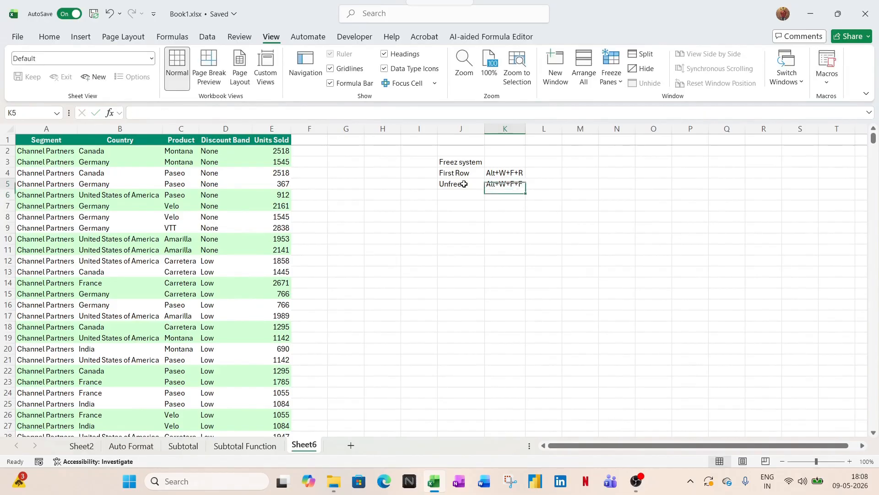
# Step: Unfreeze the panes and check how the header row behaves while scrolling through the table
pyautogui.press('alt')
pyautogui.press('w')
pyautogui.press('f')
pyautogui.press('f')
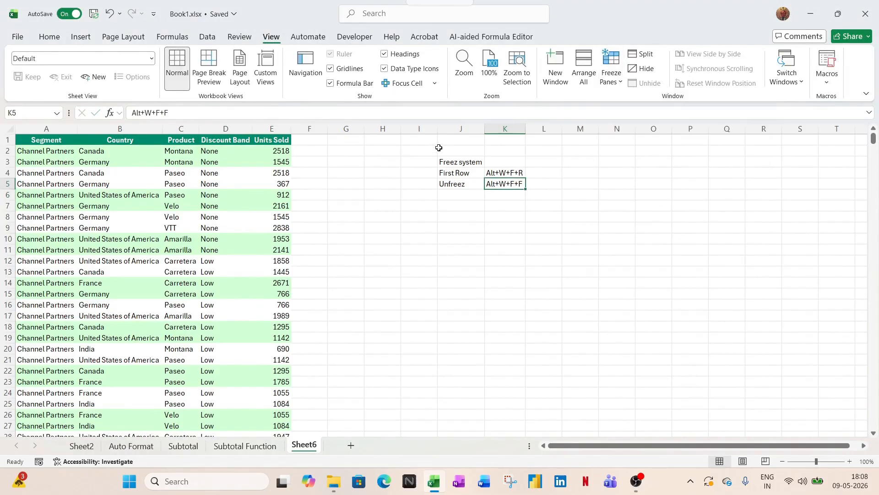
pyautogui.scroll(-5, 338, 216)
pyautogui.scroll(-6, 337, 216)
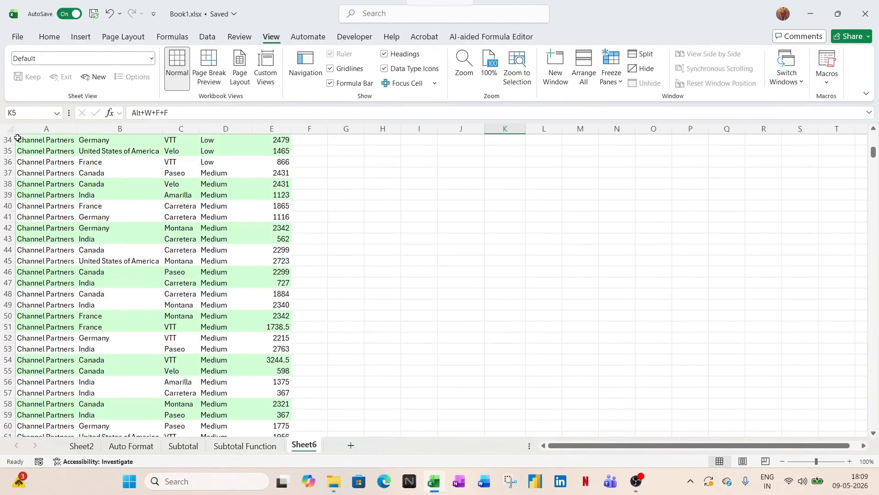
pyautogui.scroll(2, 287, 197)
pyautogui.scroll(9, 286, 197)
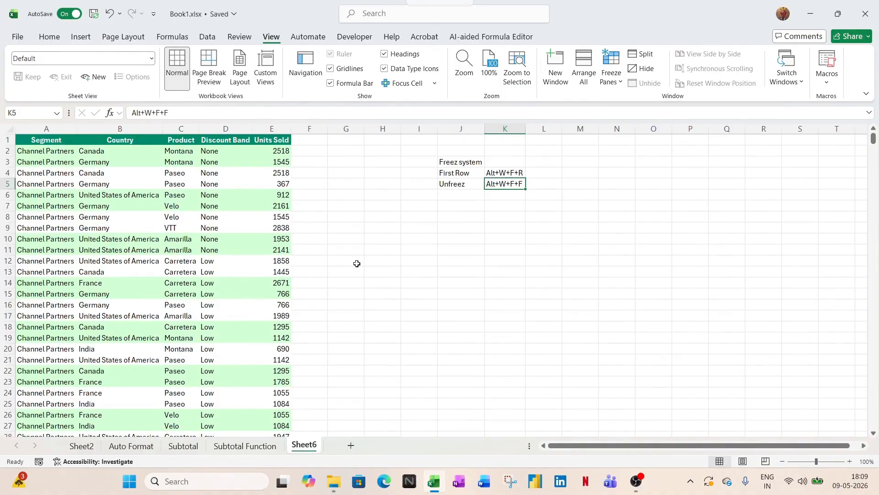
pyautogui.press('alt')
pyautogui.press('o')
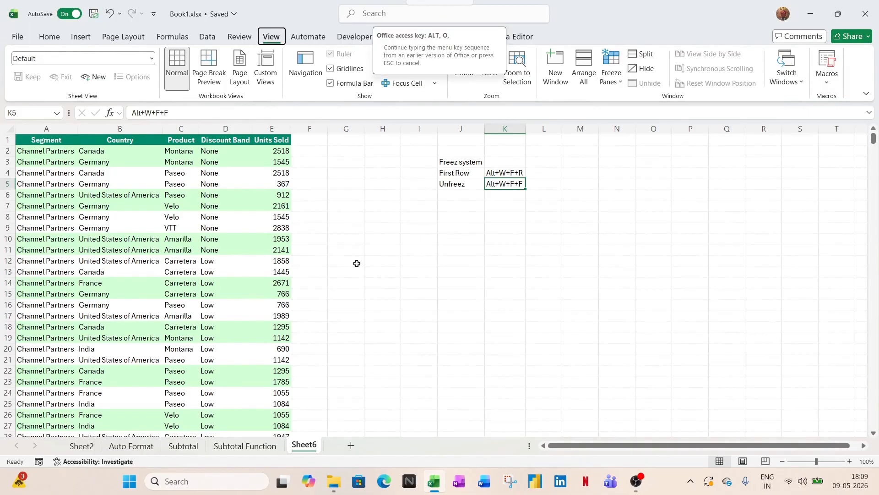
pyautogui.press('Escape')
pyautogui.press('Escape')
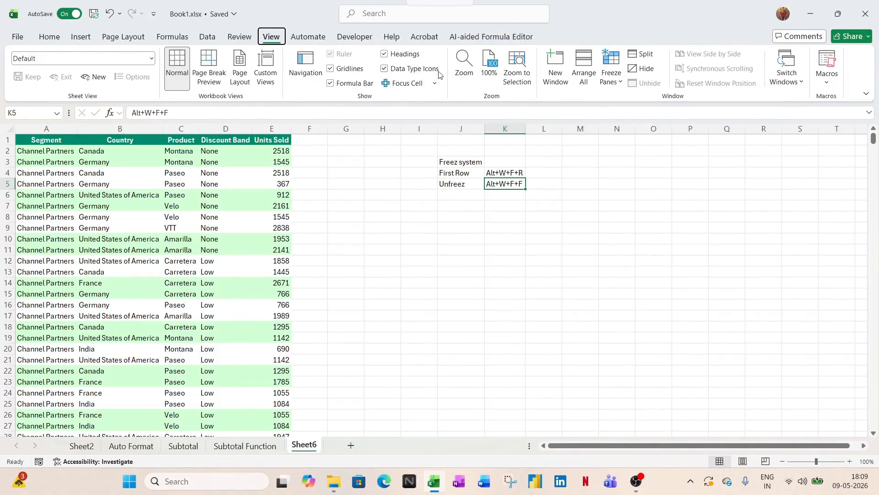
pyautogui.press('alt')
pyautogui.press('o')
pyautogui.press('c')
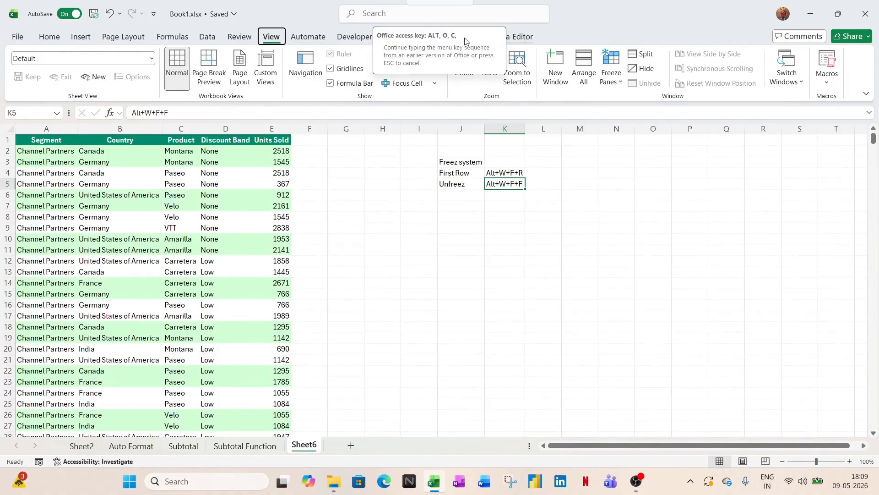
pyautogui.press('Escape')
pyautogui.press('Escape')
# Step: Examine the keyboard access hints for the view commands, the Freeze Panes options and the home formatting commands
pyautogui.press('alt')
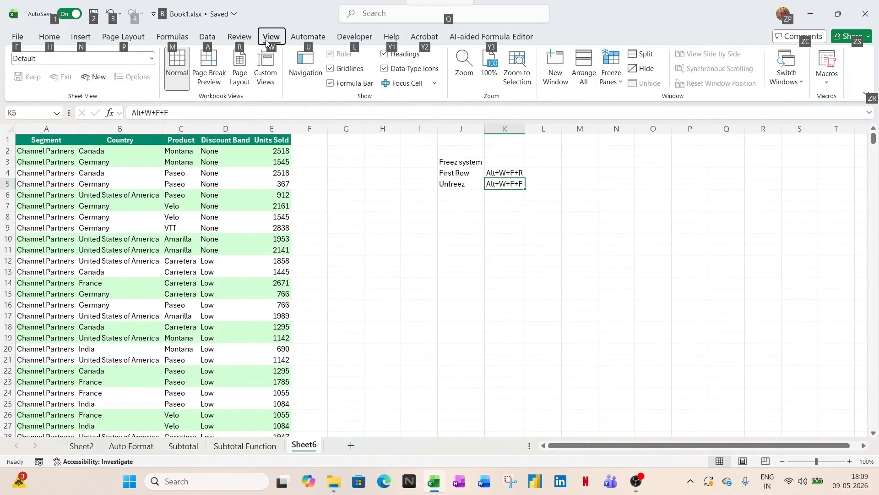
pyautogui.press('w')
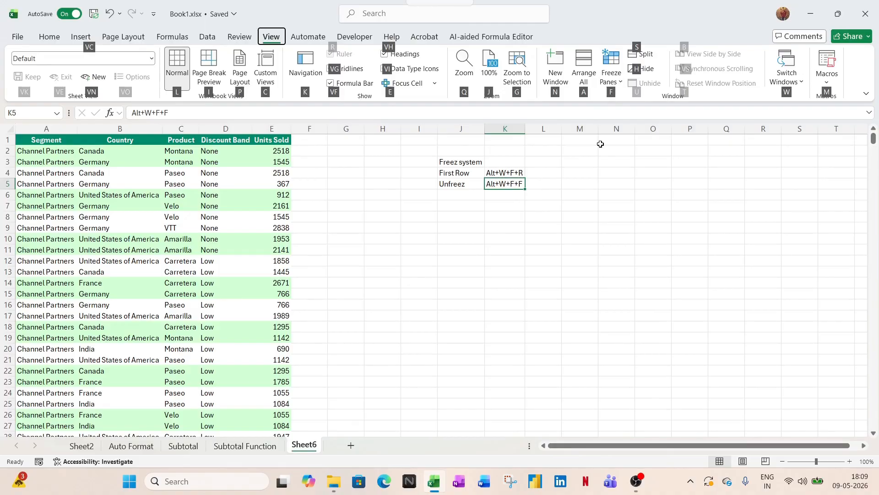
pyautogui.press('f')
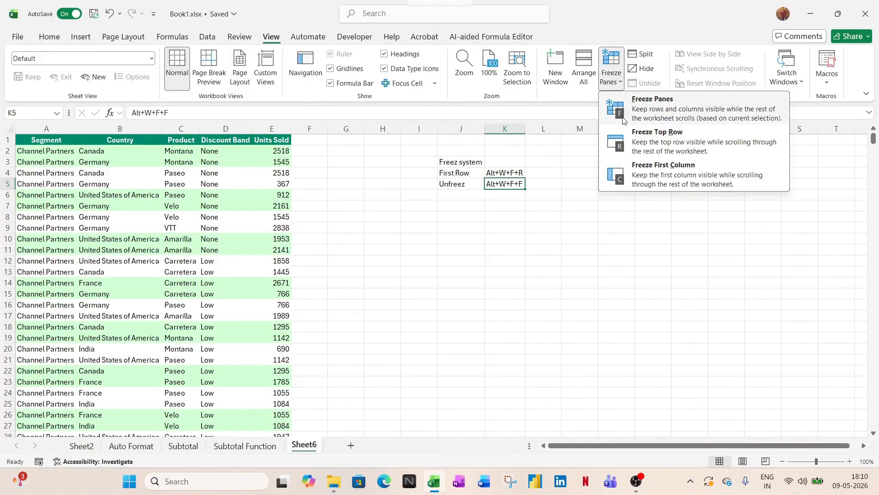
pyautogui.click(668, 173)
pyautogui.hotkey('alt', 'w')
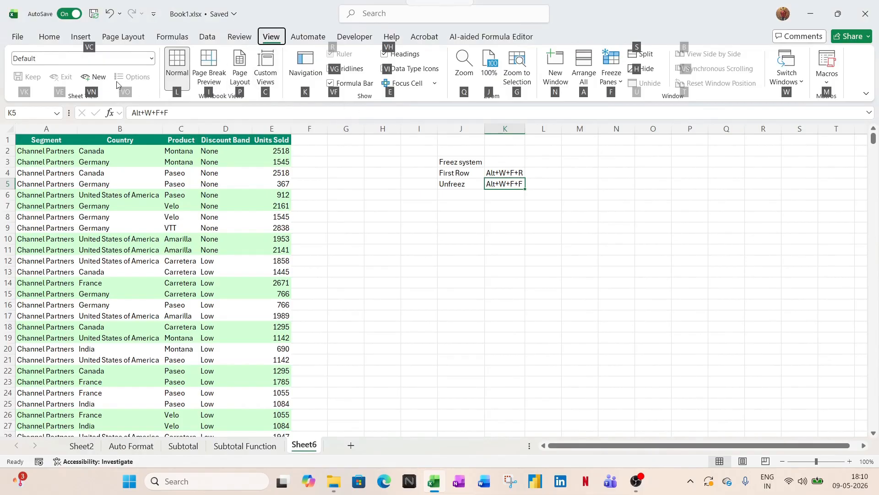
pyautogui.press('Escape')
pyautogui.hotkey('alt', 'h')
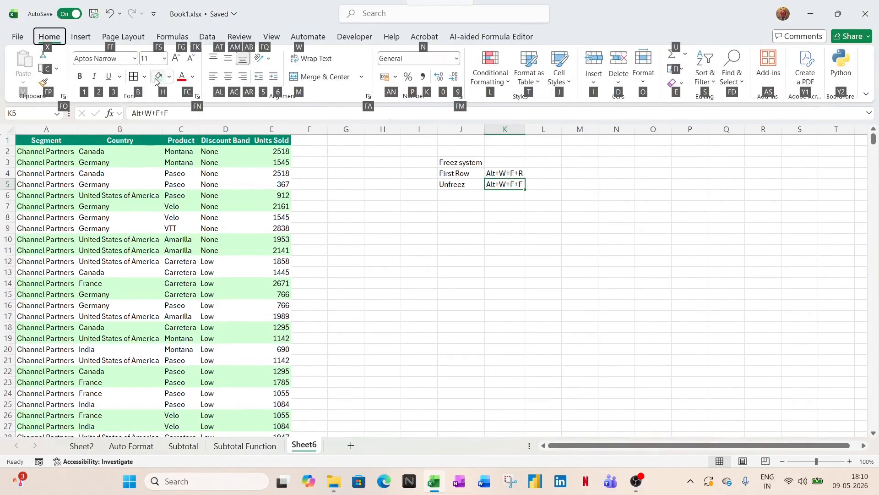
pyautogui.press('Escape')
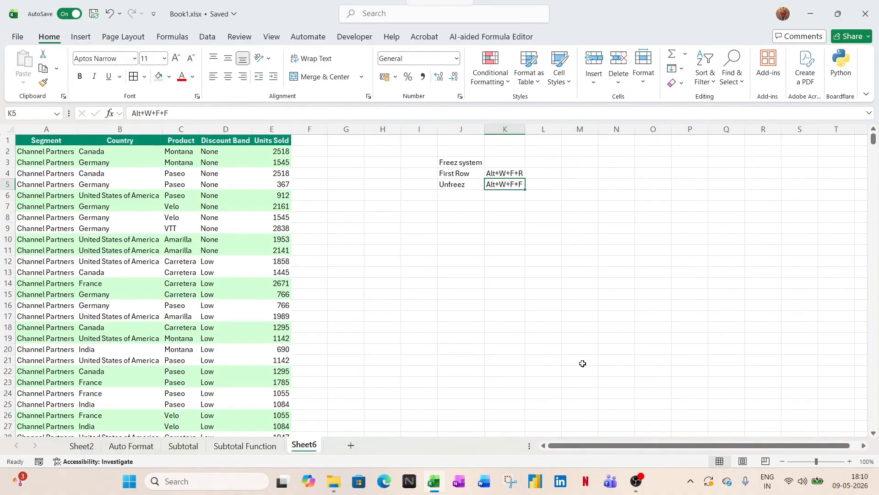
# Step: Enter the label "First Column" in cell J6 below "Unfreez"
pyautogui.press('Left')
pyautogui.press('Right')
pyautogui.press('Left')
pyautogui.press('Down')
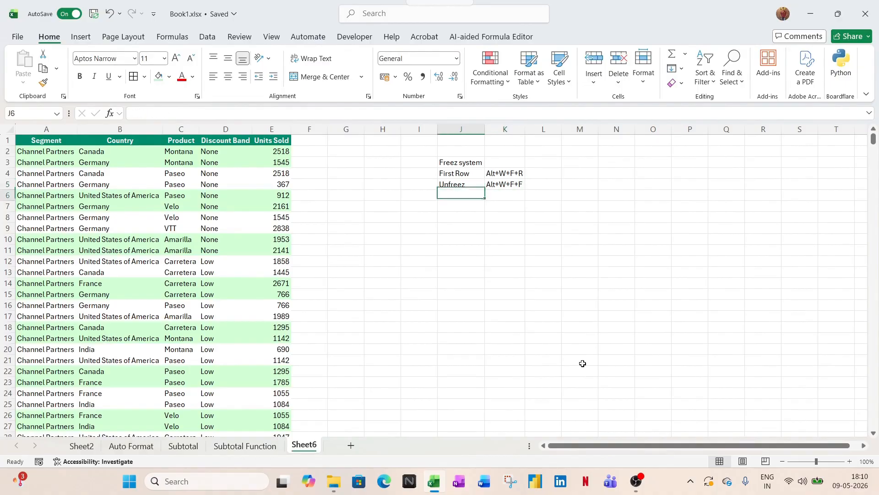
pyautogui.write('First ')
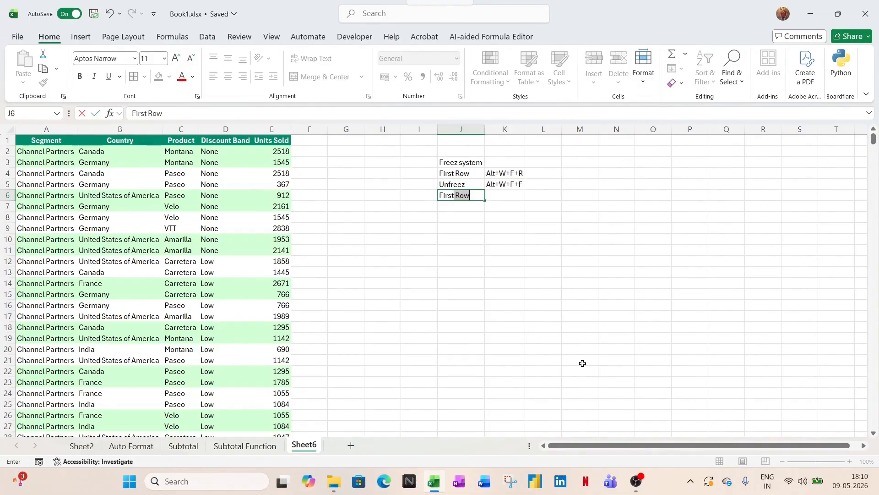
pyautogui.write('Column')
pyautogui.press('Tab')
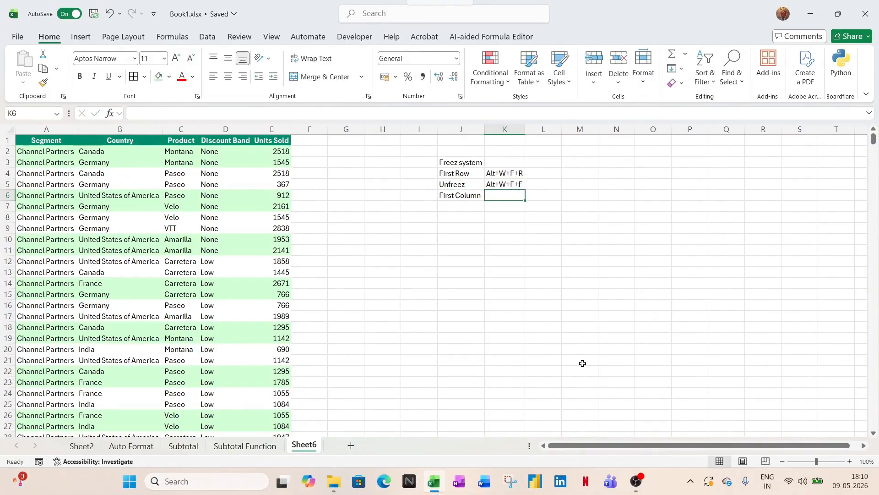
# Step: Copy the shortcut text from K4 into K6 and change it to "Alt+W+F+C"
pyautogui.press('Up')
pyautogui.press('Up')
pyautogui.hotkey('ctrl', 'c')
pyautogui.press('Down')
pyautogui.press('Down')
pyautogui.hotkey('ctrl', 'v')
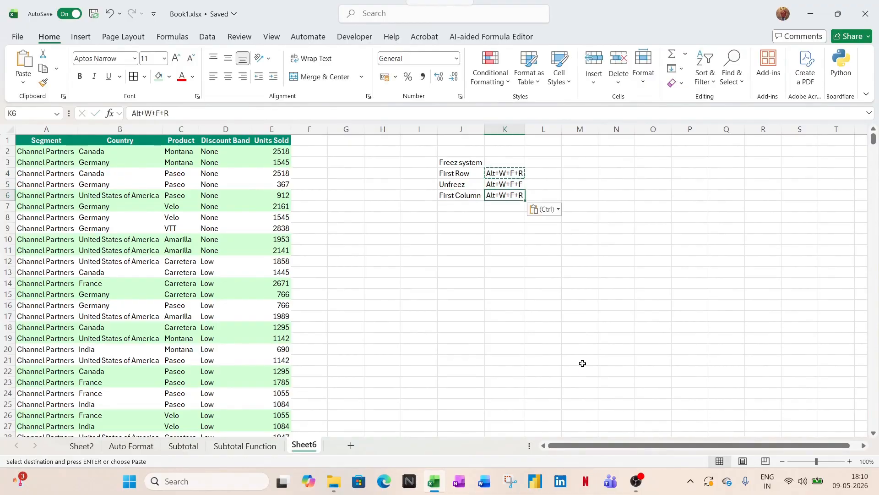
pyautogui.press('F2')
pyautogui.press('BackSpace')
pyautogui.write('C')
pyautogui.hotkey('shift', 'Tab')
pyautogui.hotkey('ctrl', 'Left')
pyautogui.hotkey('ctrl', 'Up')
pyautogui.press('Right')
pyautogui.press('Right')
# Step: Freeze the worksheet's first column, the Segment column
pyautogui.click(691, 239)
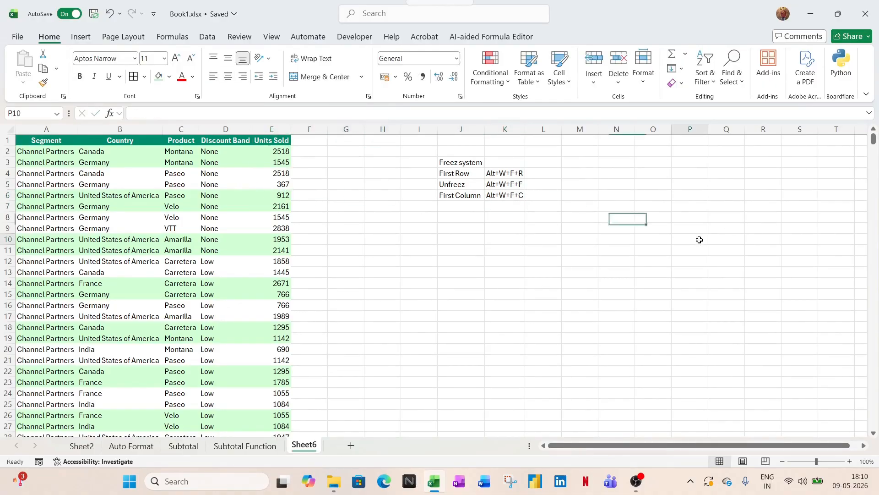
pyautogui.click(636, 184)
pyautogui.press('alt')
pyautogui.press('w')
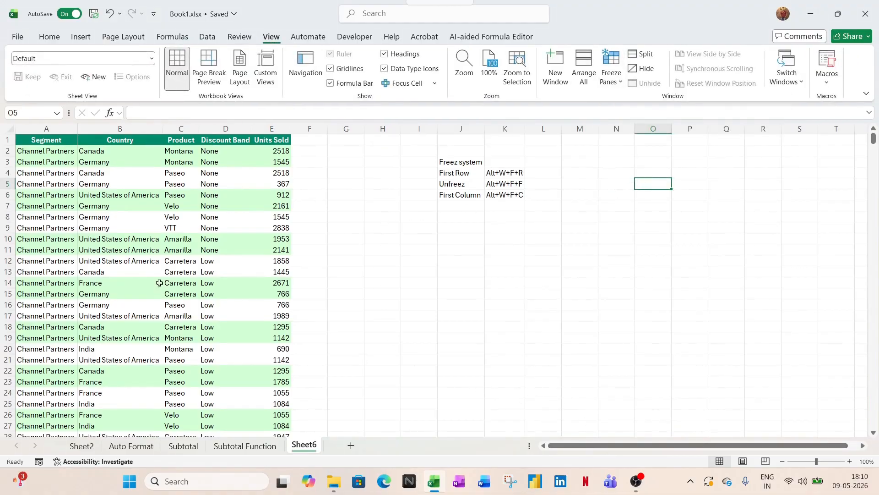
pyautogui.click(46, 129)
pyautogui.click(265, 303)
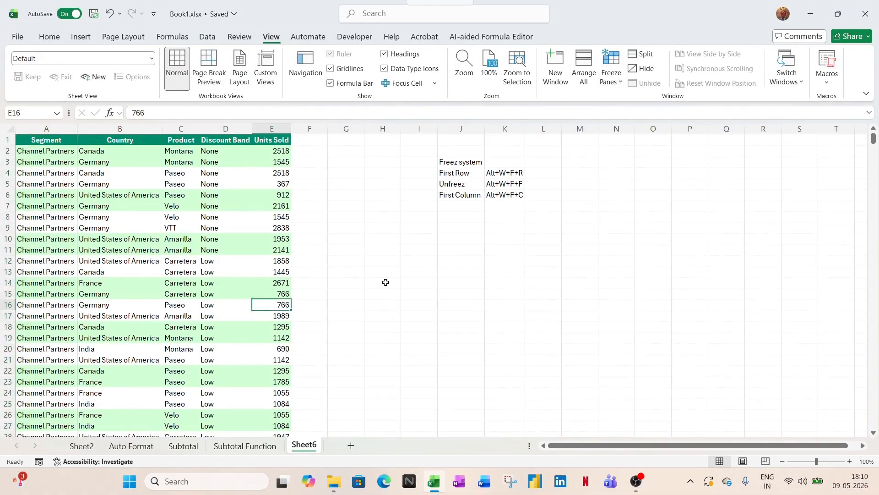
# Step: Check how the Segment column behaves while moving far across row 16, and return to the table
pyautogui.press('Right')
pyautogui.press('Right')
pyautogui.press('Right')
pyautogui.press('Right')
pyautogui.press('Right')
pyautogui.press('Right')
pyautogui.press('Right')
pyautogui.press('Right')
pyautogui.press('Right')
pyautogui.press('Right')
pyautogui.press('Right')
pyautogui.press('Right')
pyautogui.press('Right')
pyautogui.press('Right')
pyautogui.press('Right')
pyautogui.press('Right')
pyautogui.press('Right')
pyautogui.press('Right')
pyautogui.press('Right')
pyautogui.press('Right')
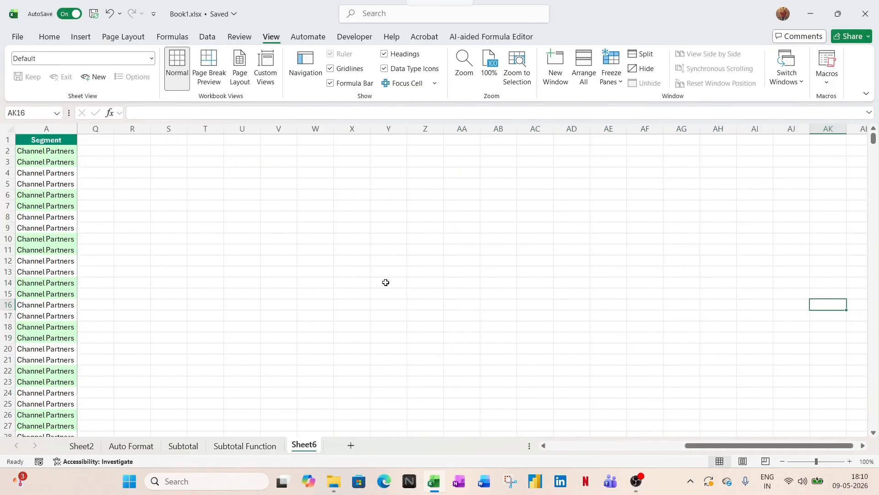
pyautogui.press('Right')
pyautogui.press('Right')
pyautogui.press('Right')
pyautogui.press('Right')
pyautogui.press('Right')
pyautogui.press('Right')
pyautogui.press('Right')
pyautogui.press('Right')
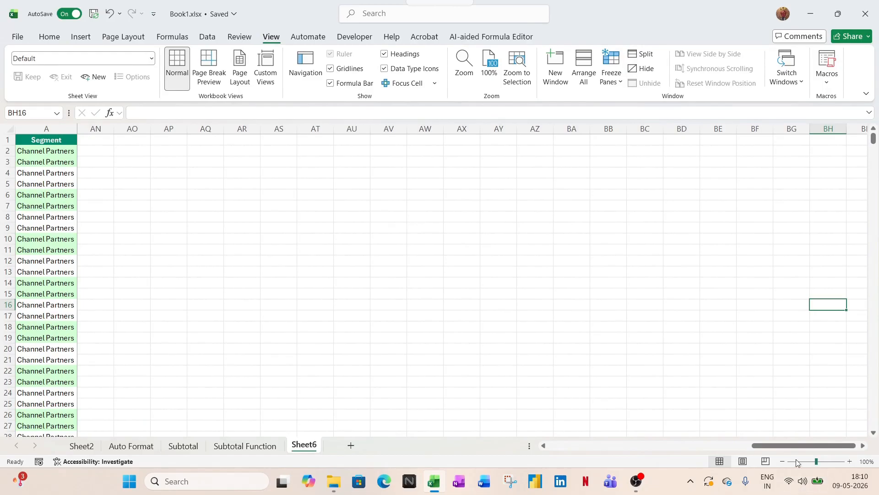
pyautogui.moveTo(799, 451); pyautogui.dragTo(568, 447)
pyautogui.click(540, 234)
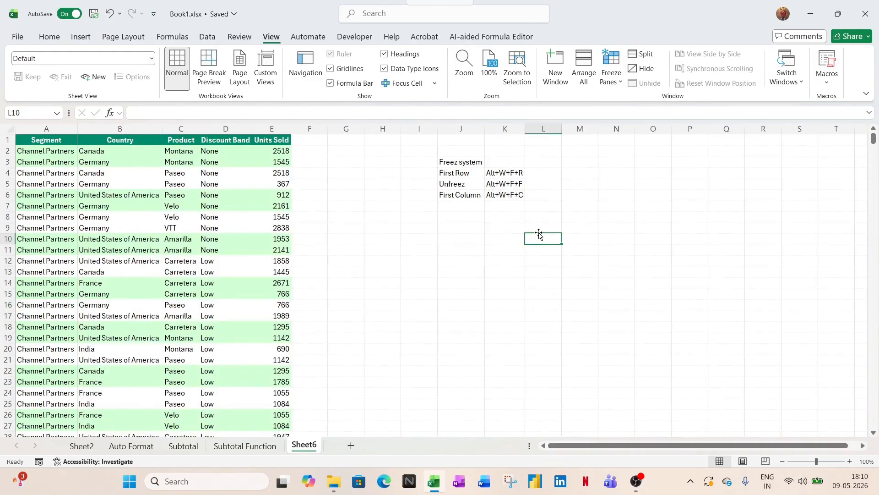
# Step: Unfreeze the worksheet's panes to release the first column
pyautogui.press('alt')
pyautogui.press('w')
pyautogui.press('f')
pyautogui.press('f')
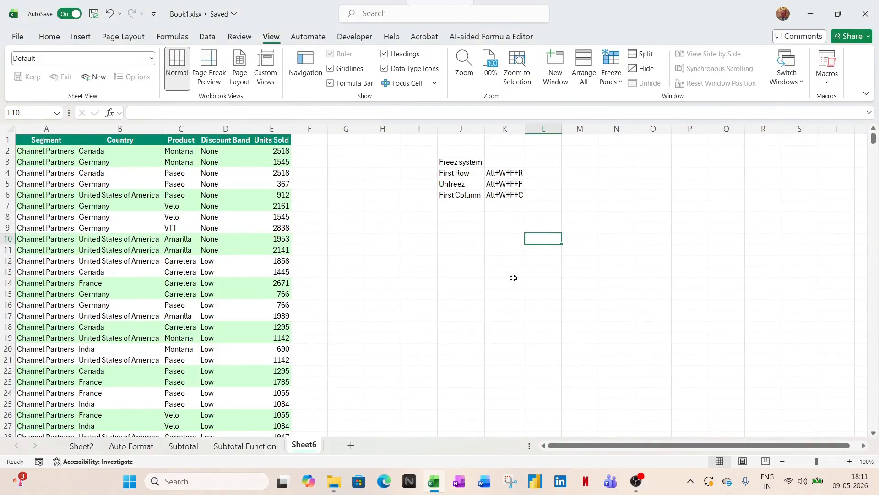
# Step: Highlight header row 1 and column A, together and separately, to examine which row and column to keep in view
pyautogui.click(57, 141)
pyautogui.click(8, 140)
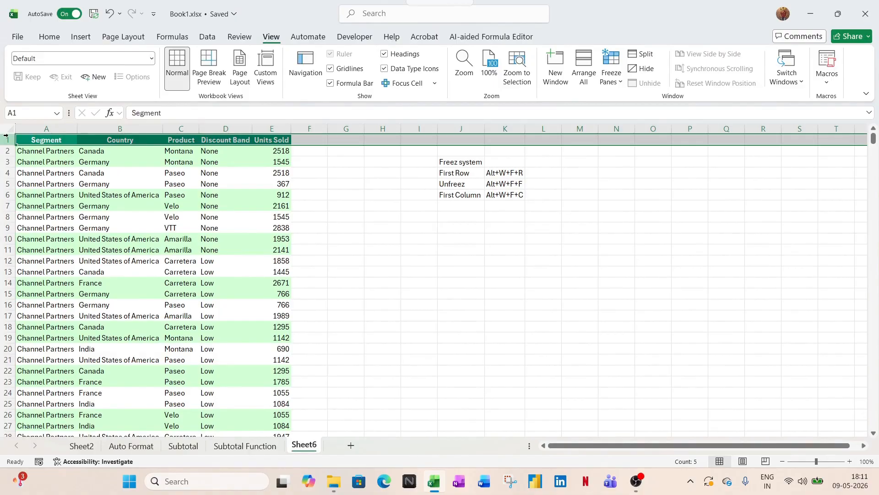
pyautogui.click(56, 126)
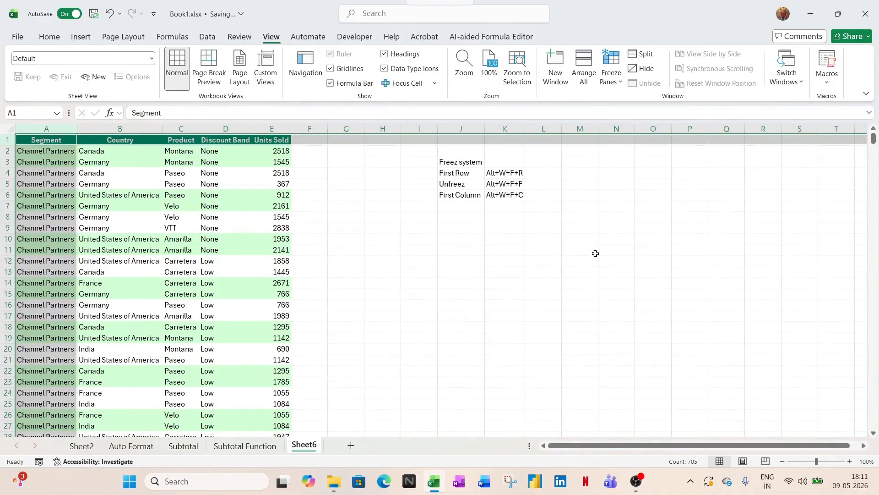
pyautogui.click(629, 183)
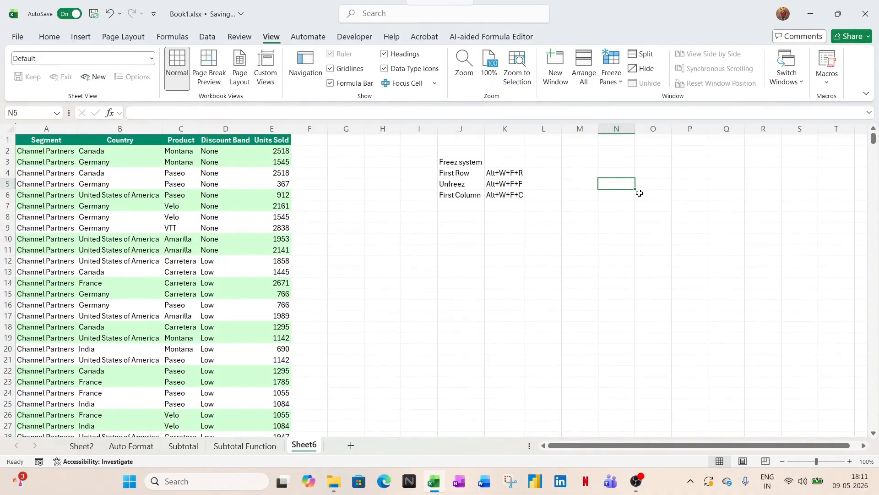
pyautogui.keyDown('ctrl'); pyautogui.click(8, 139); pyautogui.keyUp('ctrl')
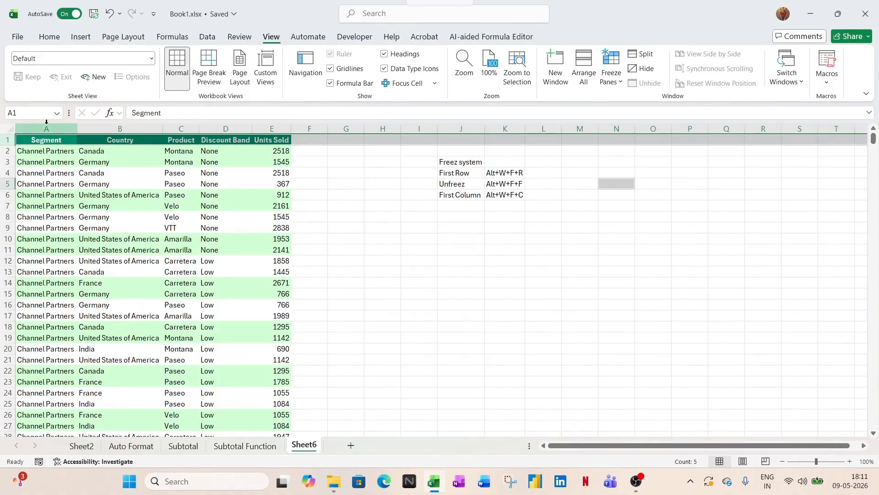
pyautogui.keyDown('ctrl'); pyautogui.click(46, 129); pyautogui.keyUp('ctrl')
pyautogui.click(463, 328)
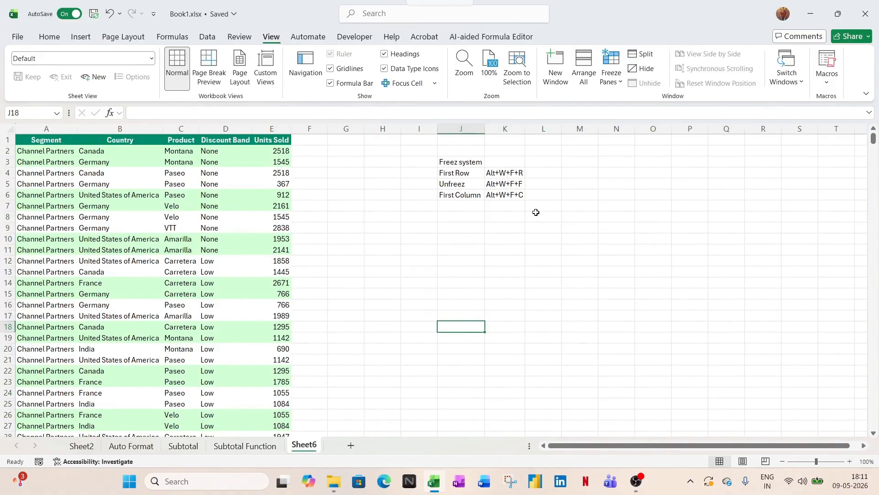
pyautogui.click(548, 180)
pyautogui.click(339, 164)
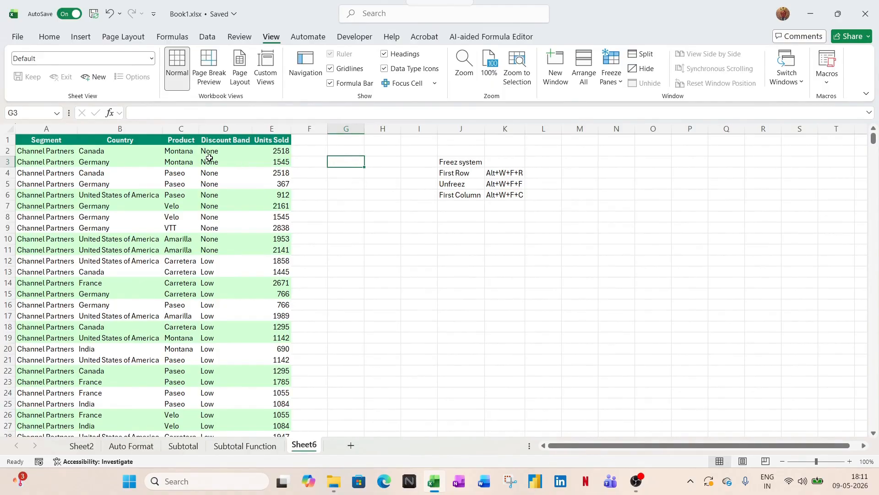
pyautogui.click(3, 140)
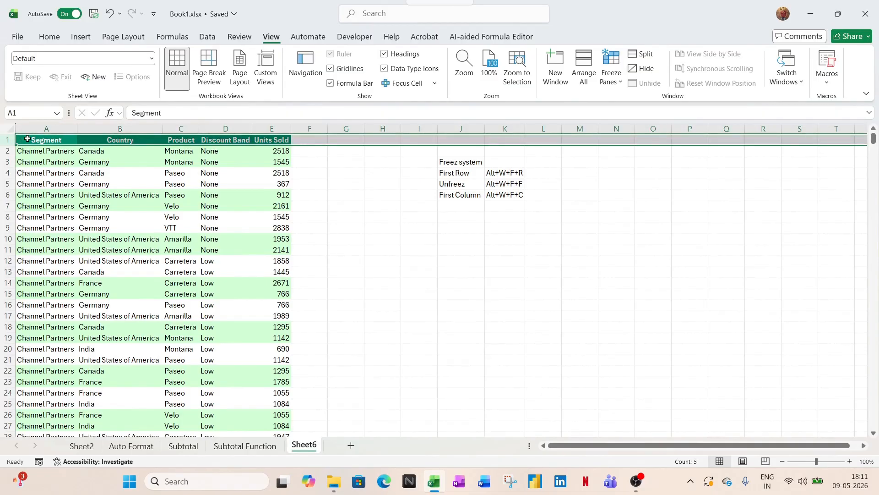
pyautogui.click(54, 153)
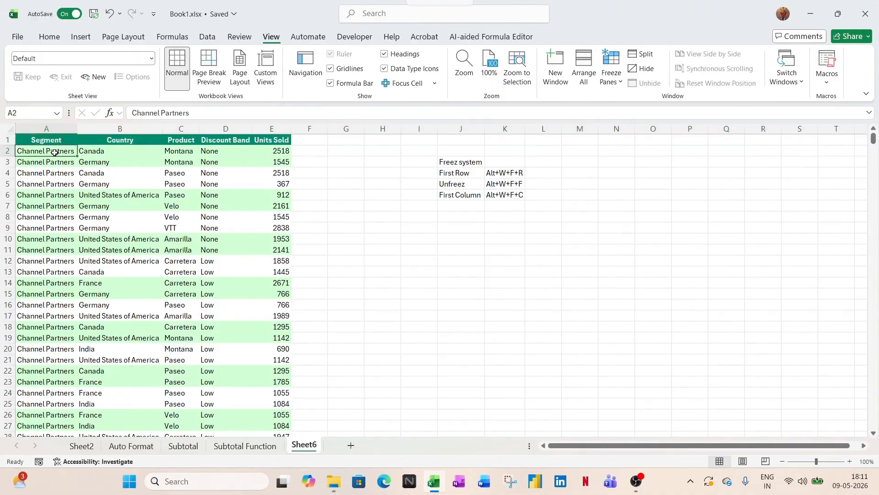
pyautogui.click(53, 125)
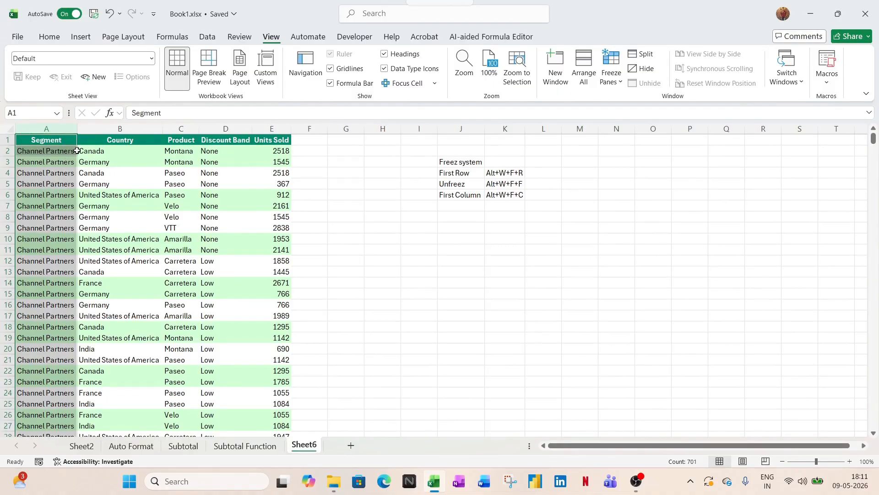
# Step: Freeze row 1 and column A together by applying Freeze Panes at cell B2
pyautogui.click(98, 150)
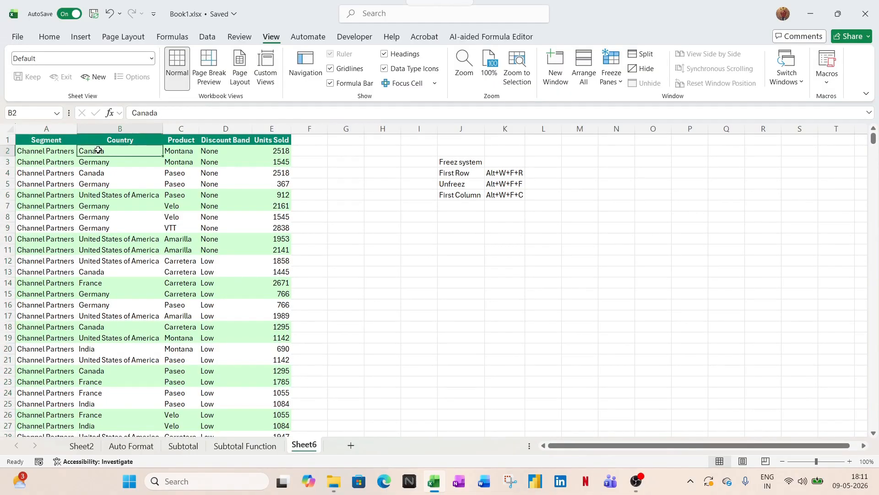
pyautogui.press('alt')
pyautogui.press('w')
pyautogui.press('f')
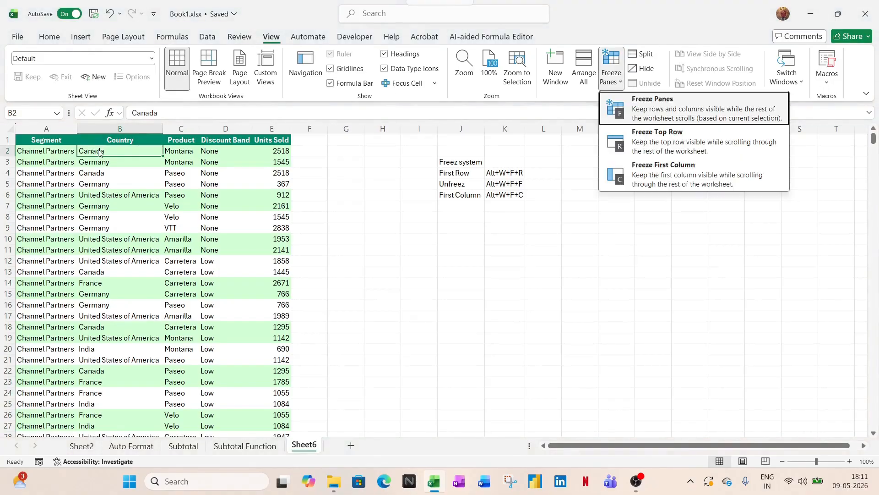
pyautogui.press('r')
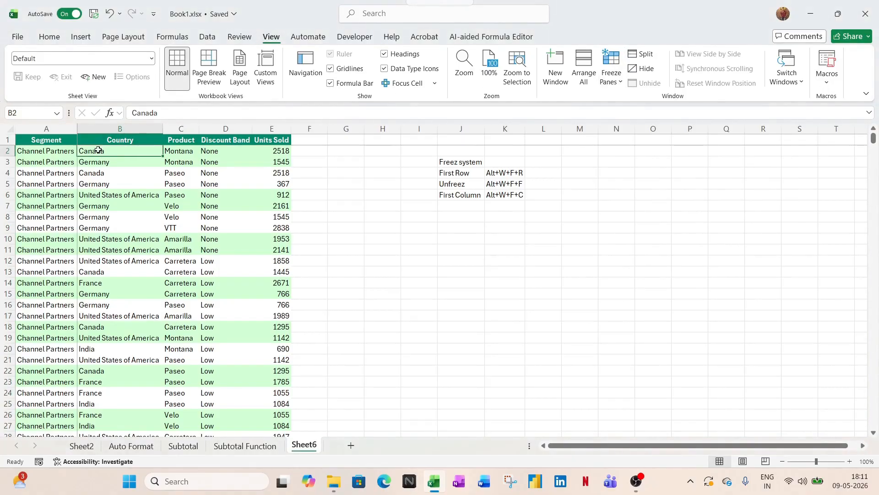
# Step: Check the frozen header row and Segment column while moving down the table and far across the sheet
pyautogui.click(8, 140)
pyautogui.click(48, 127)
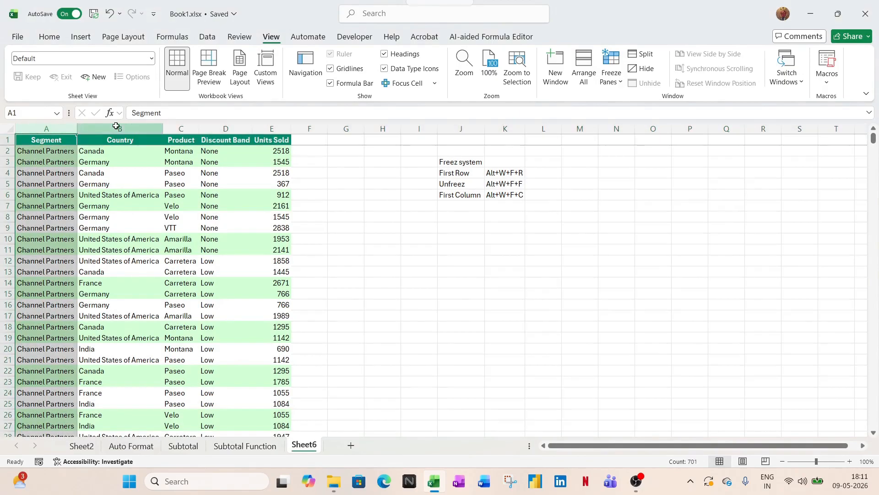
pyautogui.click(120, 128)
pyautogui.click(121, 197)
pyautogui.click(106, 151)
pyautogui.scroll(-12, 112, 161)
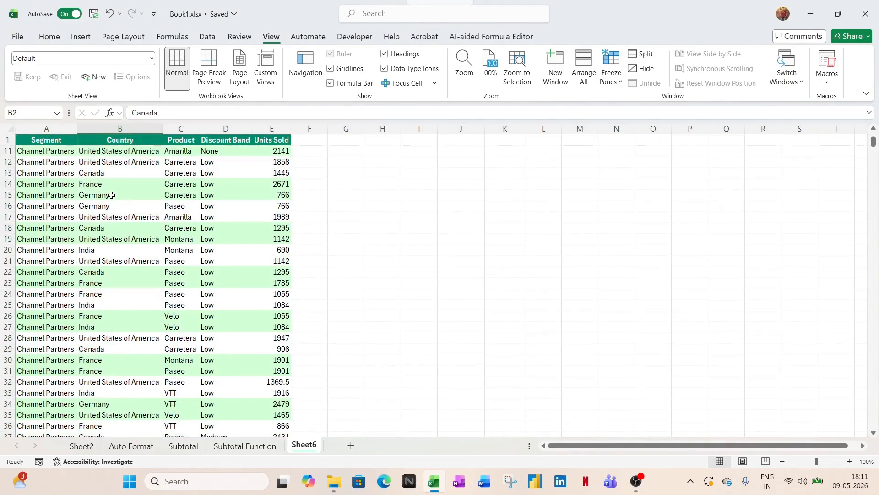
pyautogui.moveTo(702, 447); pyautogui.dragTo(747, 453)
pyautogui.click(558, 323)
pyautogui.press('Right')
pyautogui.press('Right')
pyautogui.press('Right')
pyautogui.press('Right')
pyautogui.press('Right')
pyautogui.press('Right')
pyautogui.press('Right')
pyautogui.press('Right')
pyautogui.press('Right')
pyautogui.press('Right')
pyautogui.press('Right')
pyautogui.press('Right')
pyautogui.press('Right')
pyautogui.press('Right')
pyautogui.press('Right')
pyautogui.press('Right')
pyautogui.press('Right')
pyautogui.press('Right')
pyautogui.press('Right')
pyautogui.press('Right')
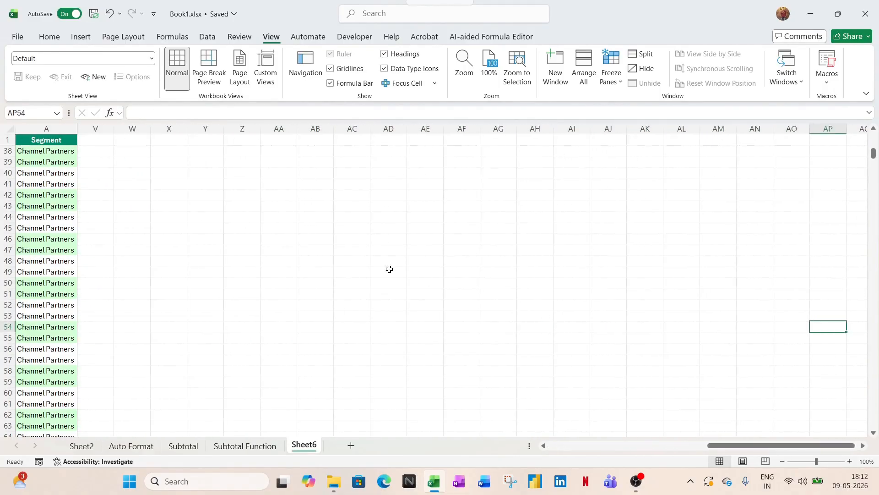
# Step: Return to cell A1 at the start of the data table
pyautogui.click(73, 130)
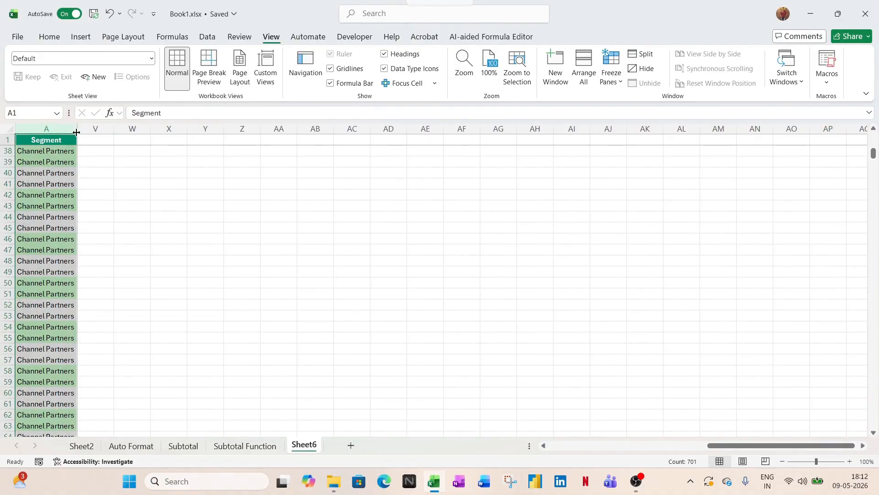
pyautogui.press('Down')
pyautogui.press('Up')
pyautogui.press('Right')
pyautogui.press('Left')
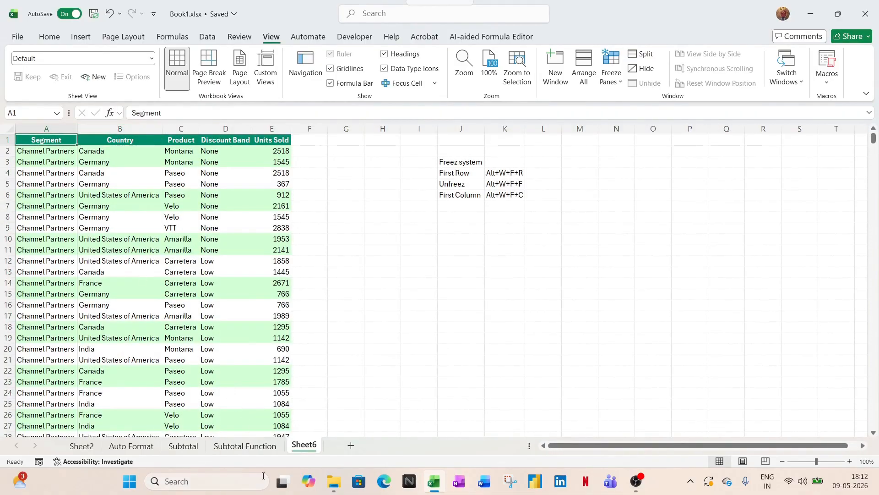
# Step: Rename the current sheet as Freez System
pyautogui.doubleClick(302, 446)
pyautogui.write('F')
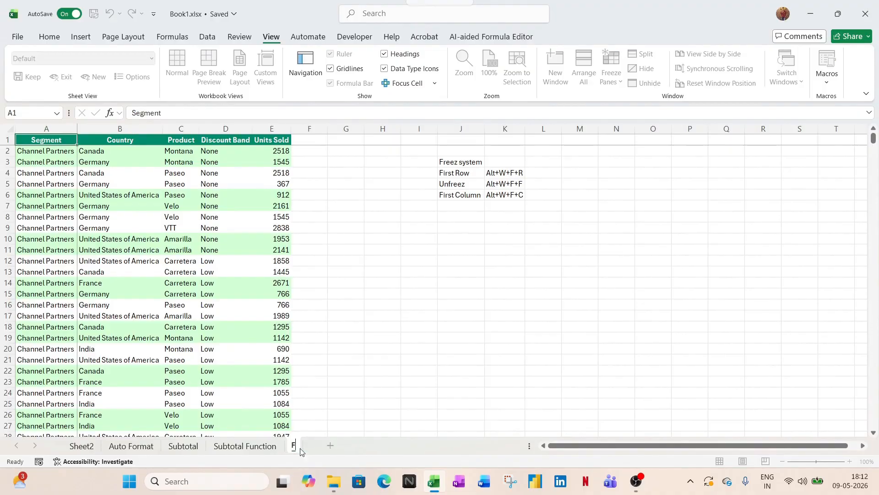
pyautogui.write('reez System')
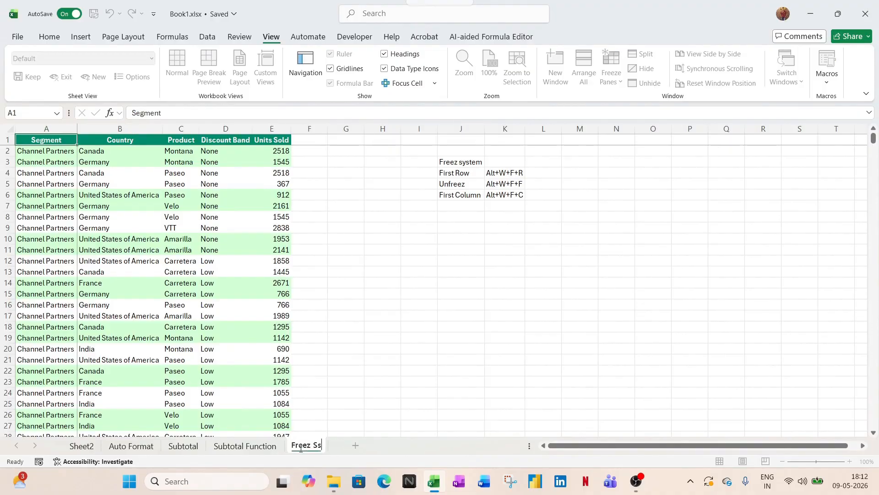
pyautogui.press('Return')
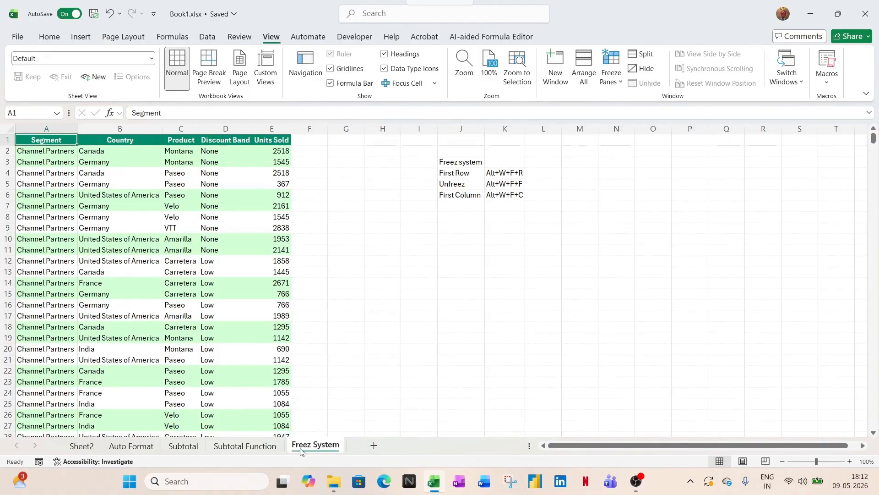
# Step: Add a new sheet after Freez System and name it Custom View
pyautogui.click(374, 444)
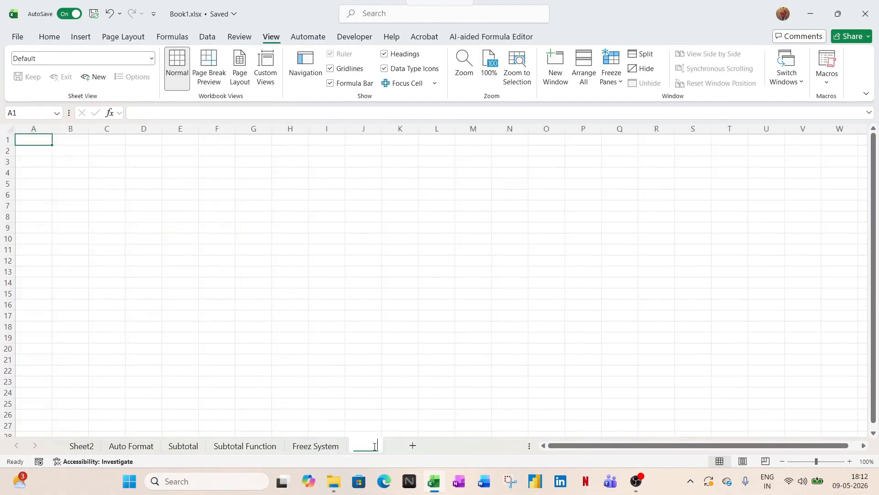
pyautogui.doubleClick(375, 445)
pyautogui.write('Cus')
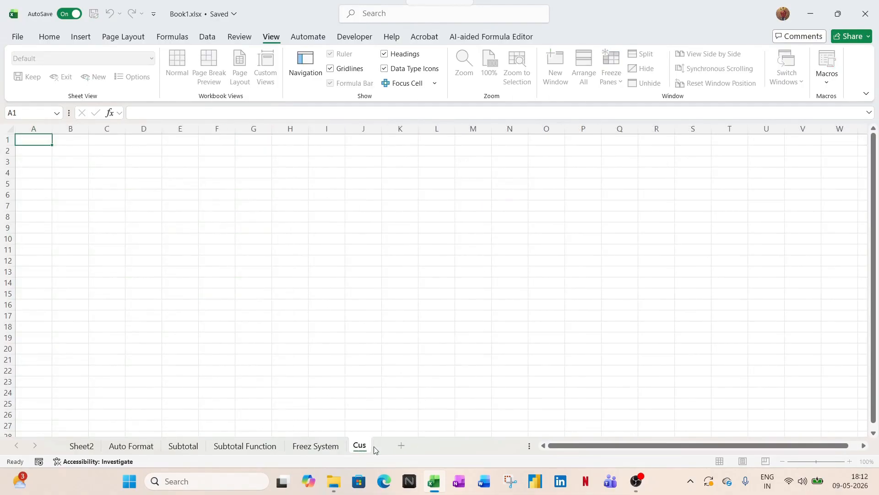
pyautogui.write('tom View')
pyautogui.press('Return')
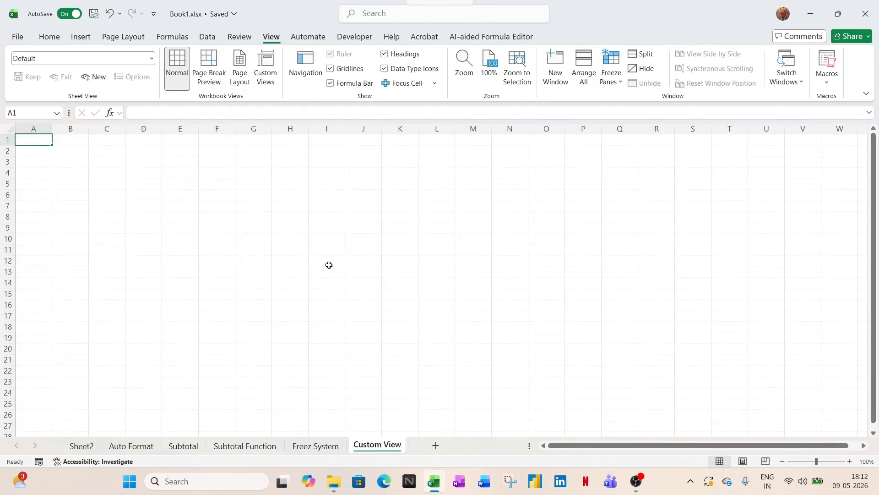
# Step: Examine the first rows of the Auto Format sheet's table, highlighting the header down to row 13
pyautogui.click(123, 446)
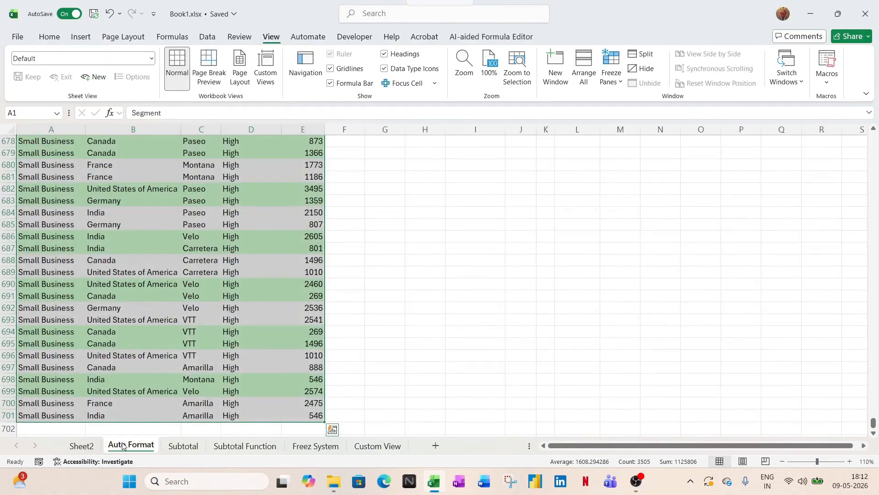
pyautogui.click(475, 340)
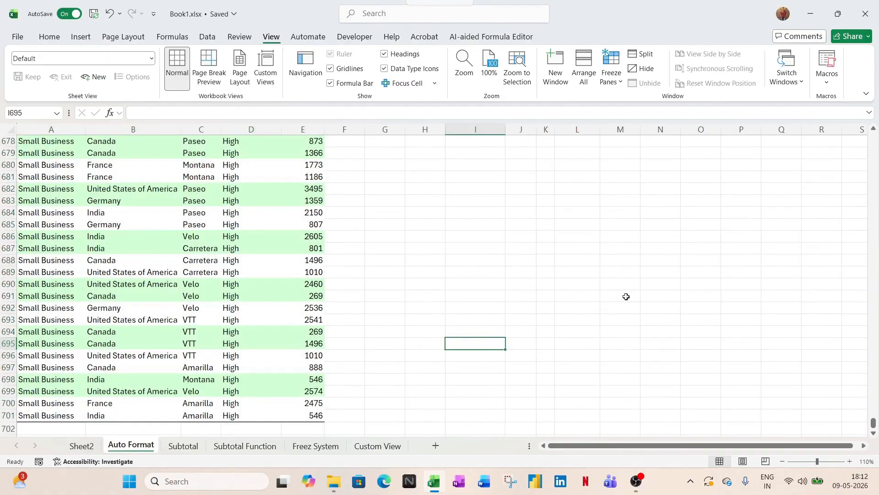
pyautogui.moveTo(871, 431); pyautogui.dragTo(810, 136)
pyautogui.moveTo(48, 144); pyautogui.dragTo(319, 274)
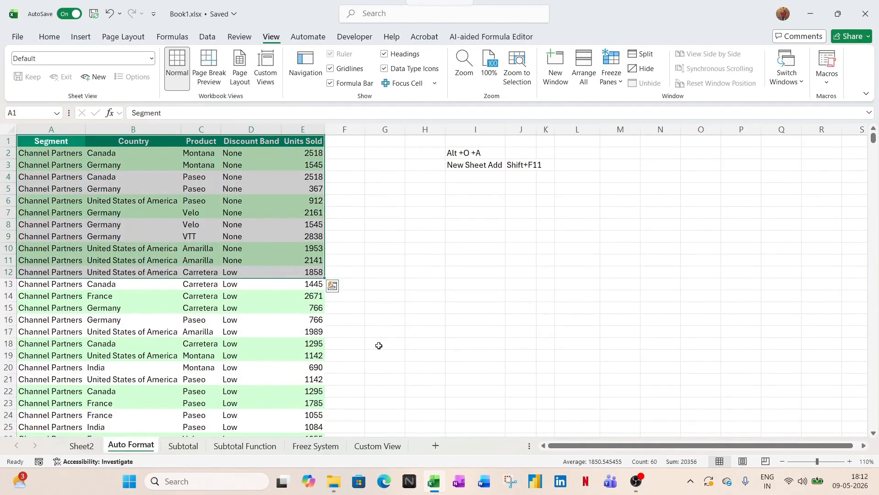
pyautogui.click(379, 448)
pyautogui.click(131, 446)
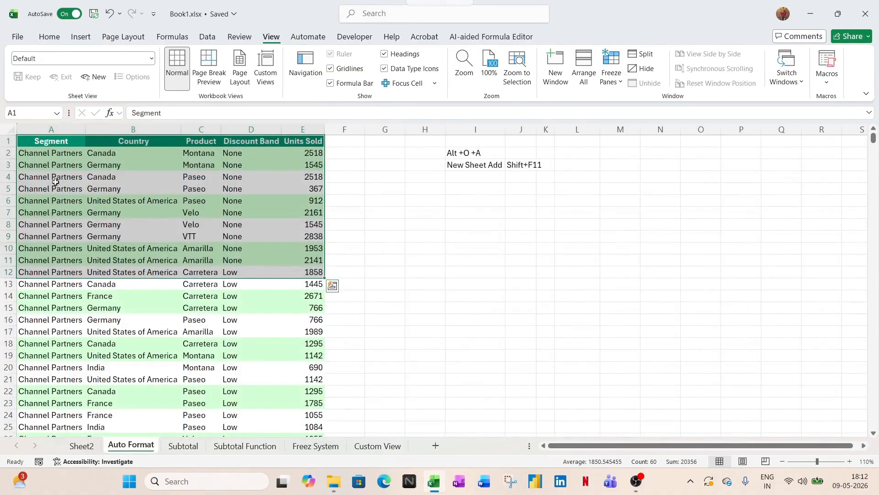
pyautogui.moveTo(43, 147); pyautogui.dragTo(320, 284)
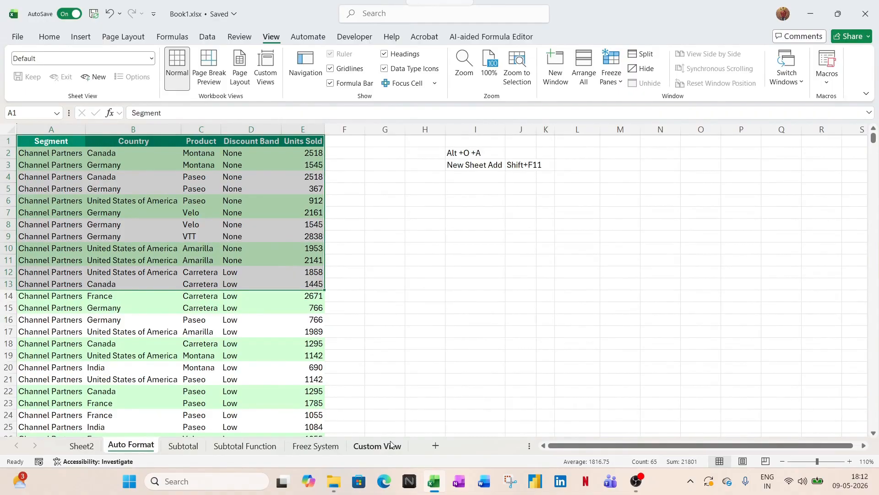
pyautogui.click(344, 319)
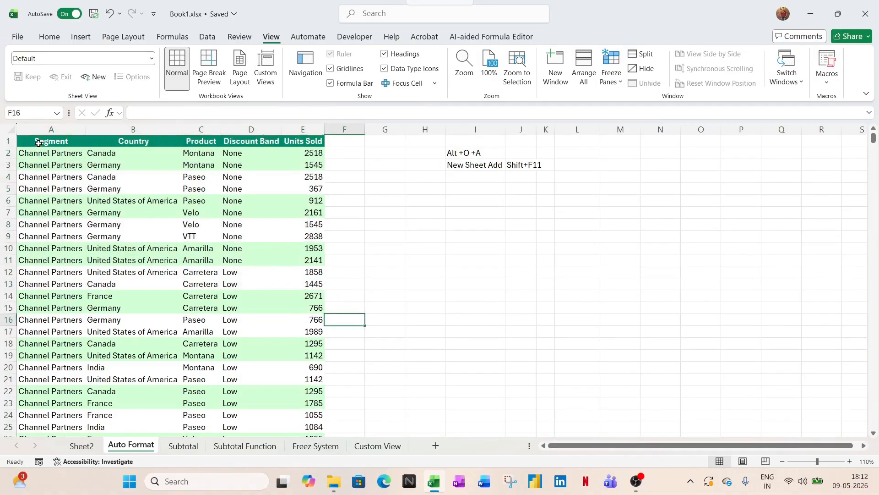
# Step: Enter the shortcut note Alt+V+V in cell I2 of the Custom View sheet
pyautogui.click(384, 445)
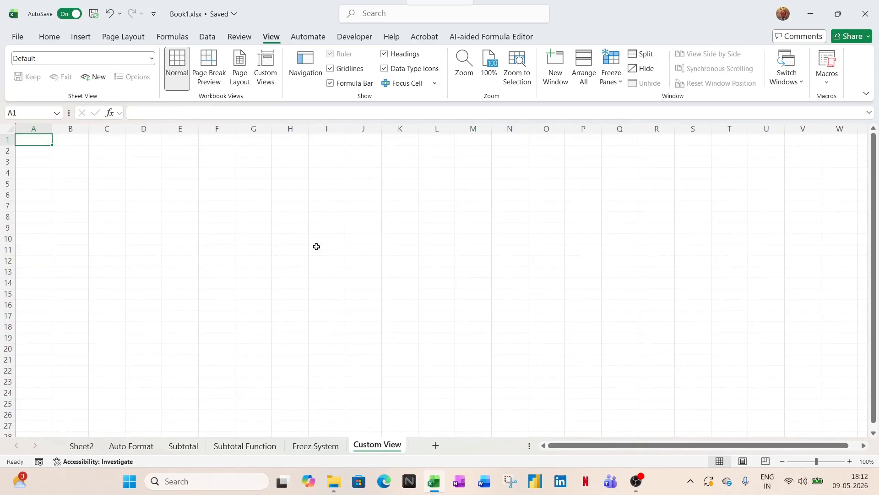
pyautogui.click(317, 147)
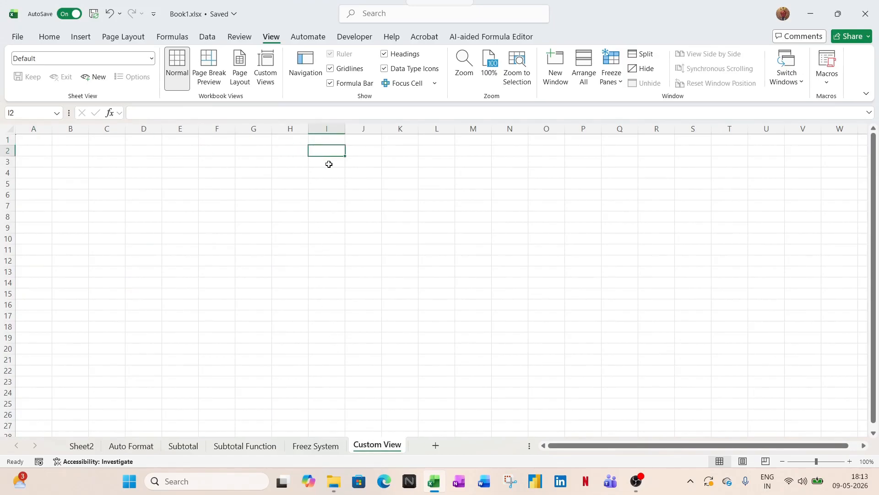
pyautogui.write('Alt+V+V')
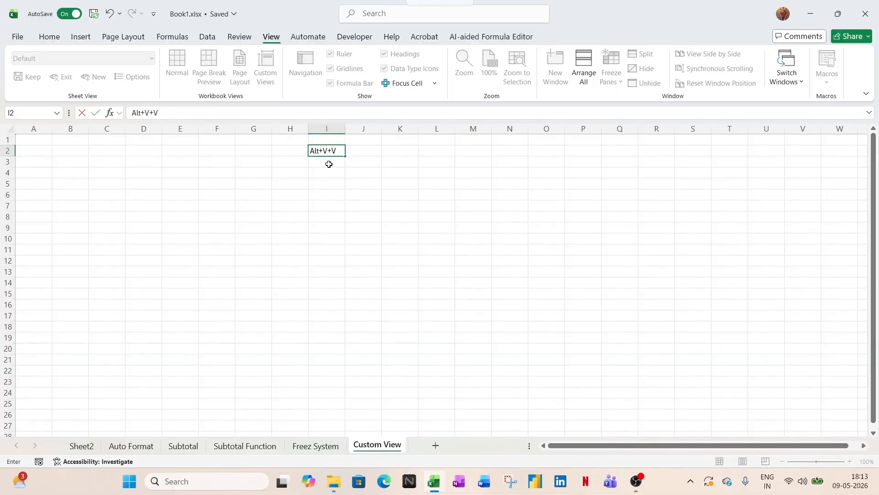
pyautogui.press('Return')
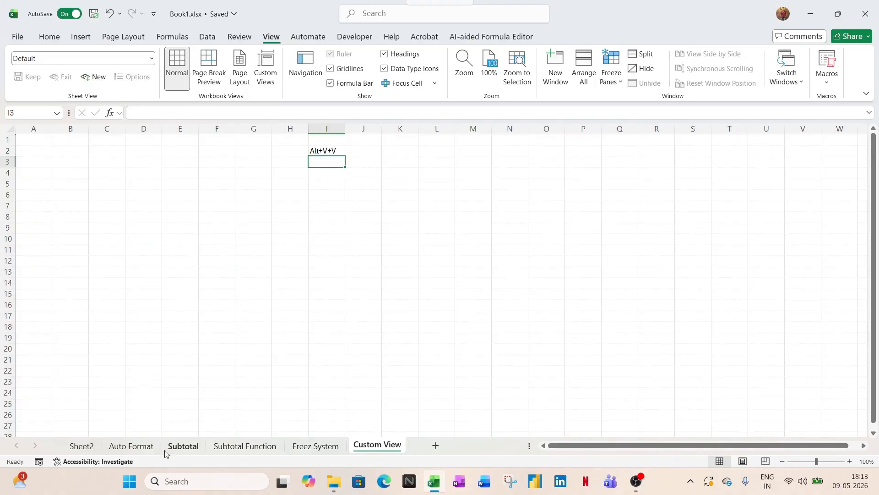
# Step: Select A1:E13 on the Auto Format sheet and save it as a custom view named Data1
pyautogui.click(143, 443)
pyautogui.moveTo(51, 139); pyautogui.dragTo(281, 291)
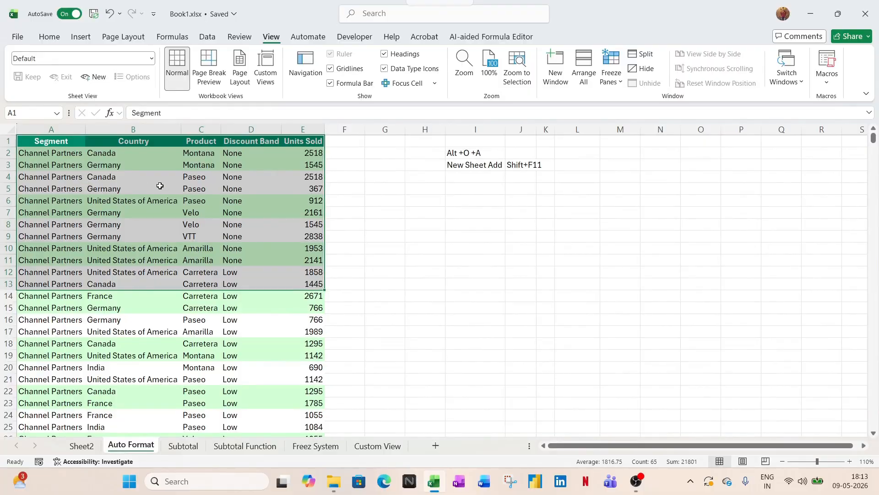
pyautogui.click(422, 238)
pyautogui.click(51, 139)
pyautogui.moveTo(52, 140); pyautogui.dragTo(307, 280)
pyautogui.press('alt')
pyautogui.press('w')
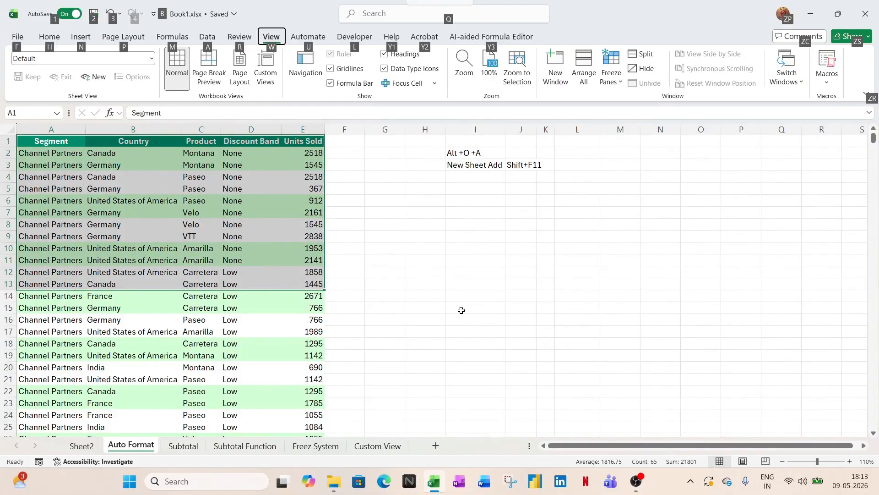
pyautogui.press('c')
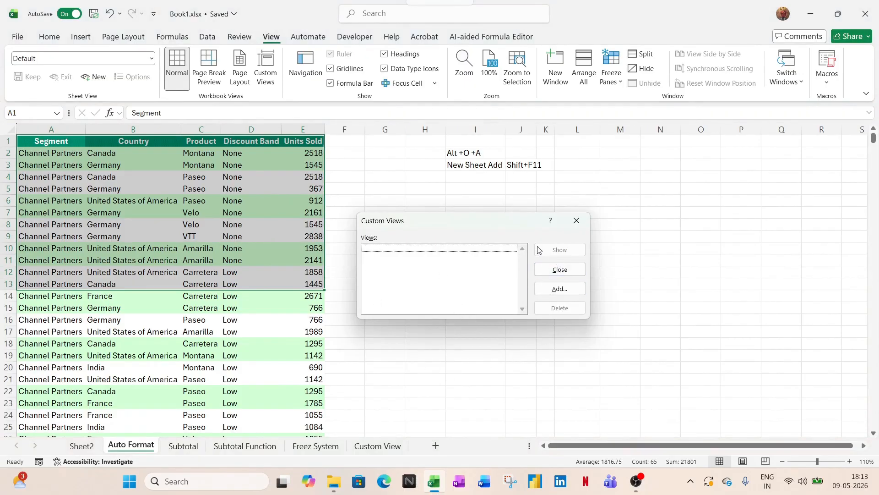
pyautogui.click(558, 289)
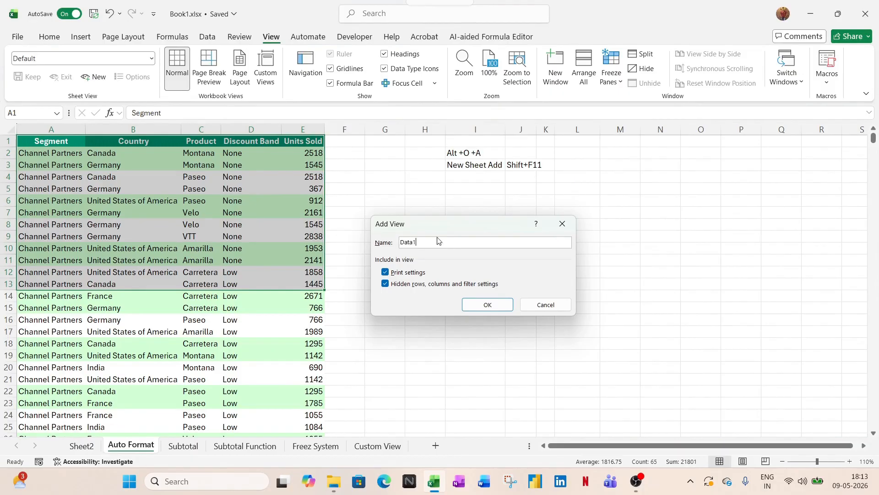
pyautogui.click(488, 305)
# Step: Go to the Freez System sheet and show the saved custom view Data1 from there
pyautogui.click(378, 446)
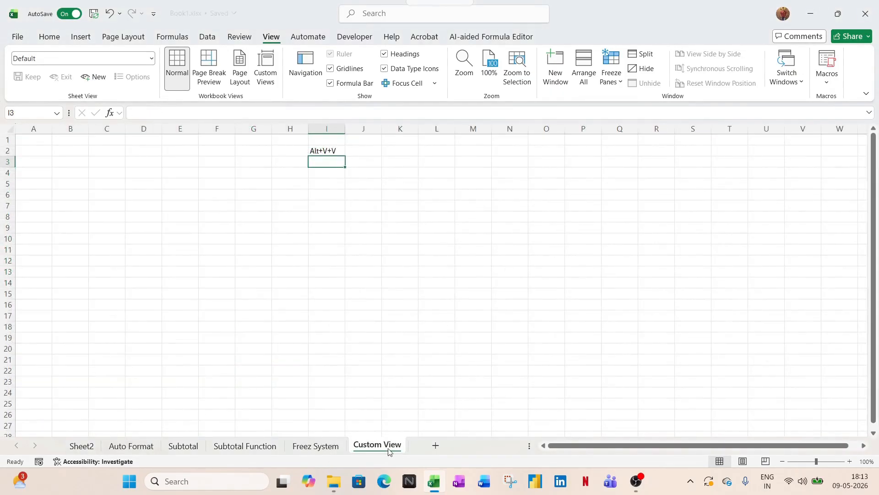
pyautogui.click(316, 446)
pyautogui.click(513, 216)
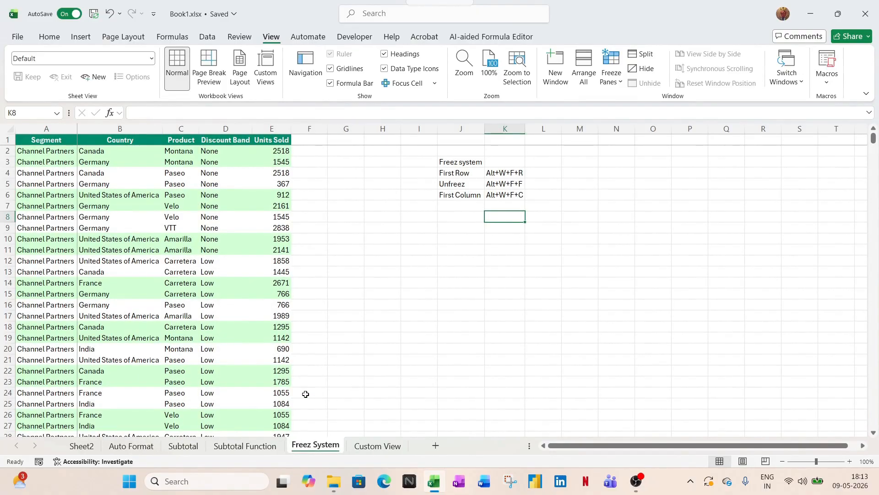
pyautogui.hotkey('alt', 'w')
pyautogui.press('c')
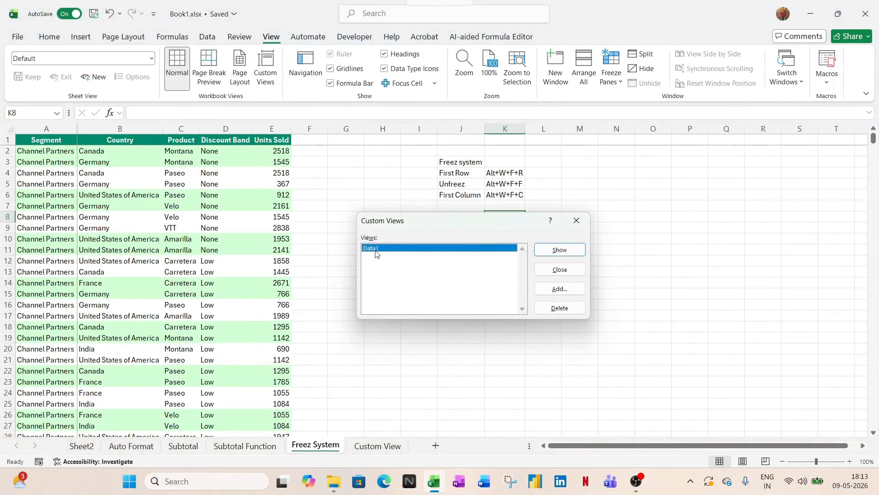
pyautogui.click(560, 250)
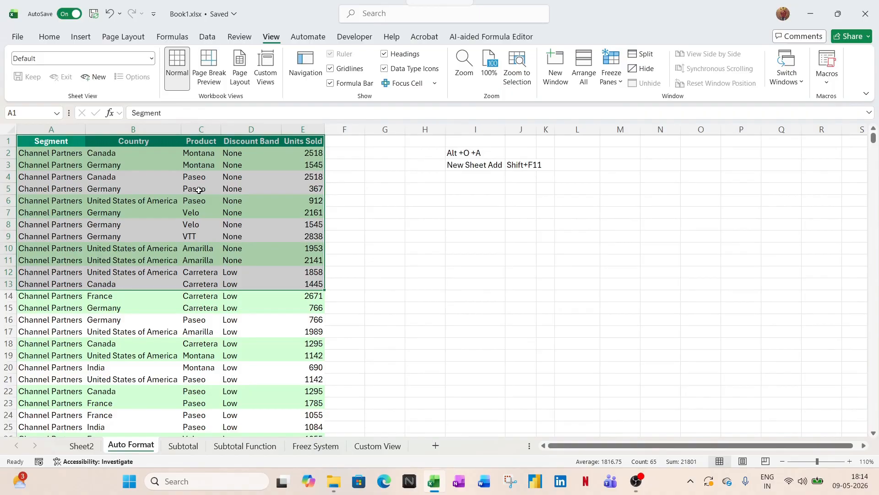
pyautogui.hotkey('ctrl', 'q')
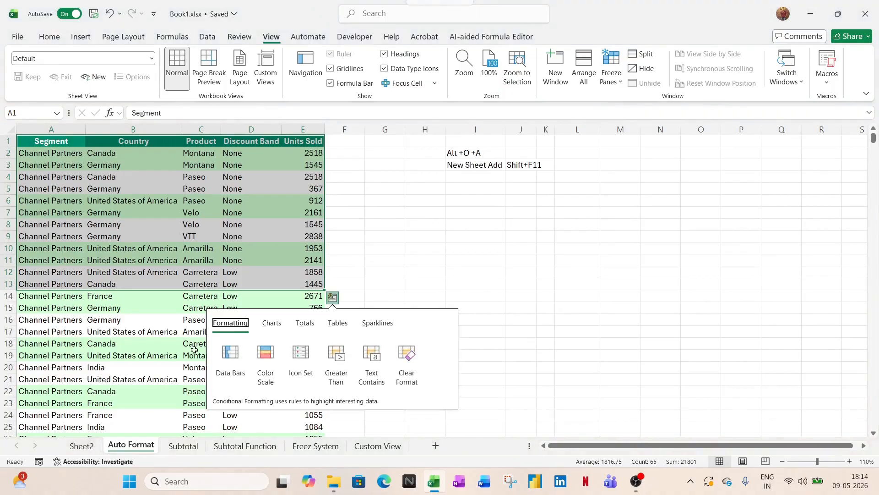
pyautogui.click(360, 447)
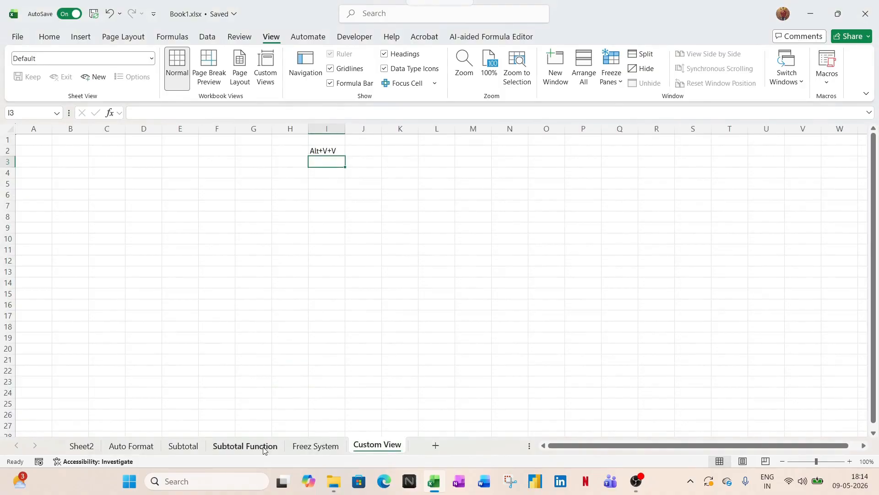
pyautogui.click(247, 445)
# Step: Copy the whole data table from the Freez System sheet into cell A1 of a new sheet
pyautogui.click(309, 446)
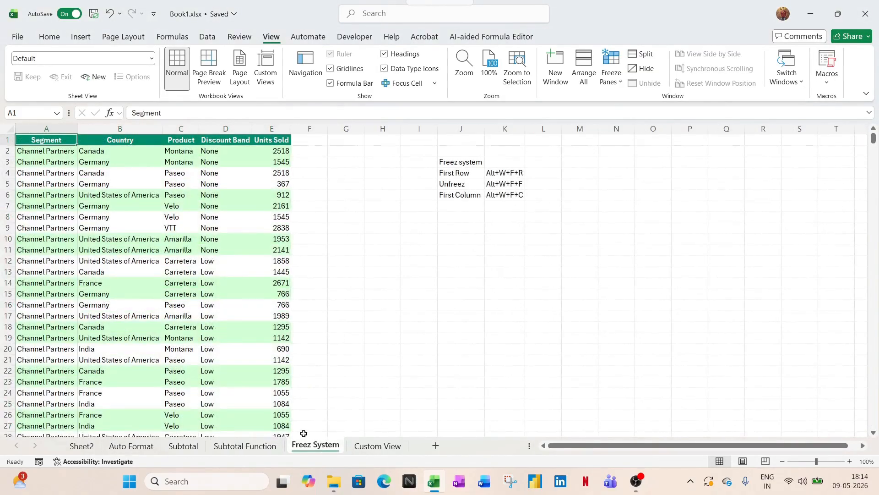
pyautogui.hotkey('ctrl', 'shift', 'Right')
pyautogui.hotkey('ctrl', 'shift', 'Down')
pyautogui.hotkey('ctrl', 'c')
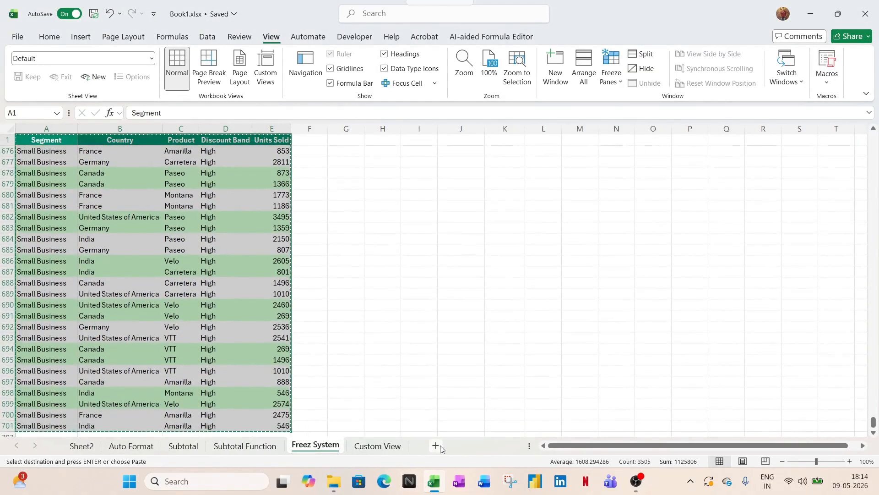
pyautogui.click(439, 447)
pyautogui.hotkey('ctrl', 'v')
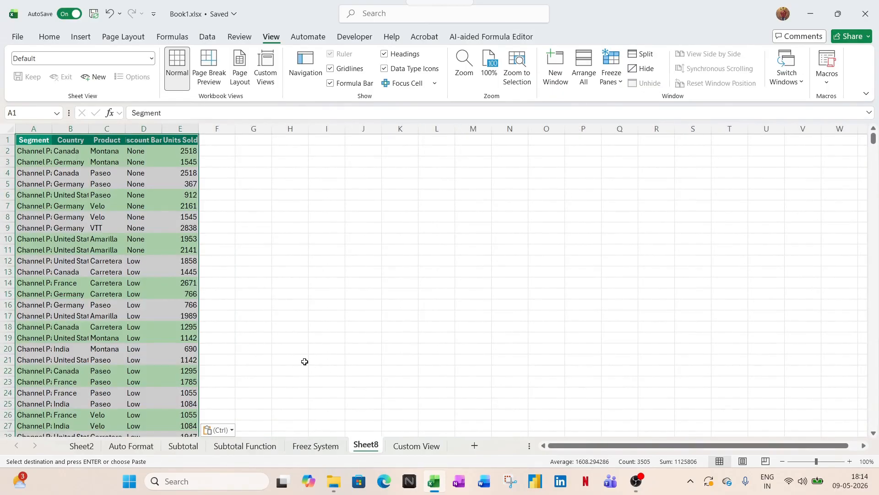
# Step: AutoFit the column widths of the pasted table
pyautogui.hotkey('alt', 'h')
pyautogui.press('o')
pyautogui.press('i')
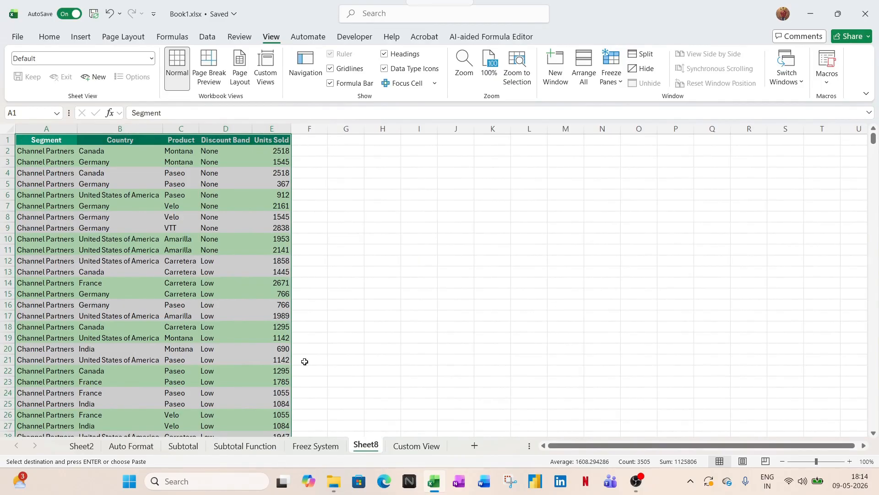
# Step: Move the new sheet after Custom View and rename it as Tabular Format
pyautogui.moveTo(357, 451); pyautogui.dragTo(452, 452)
pyautogui.doubleClick(437, 444)
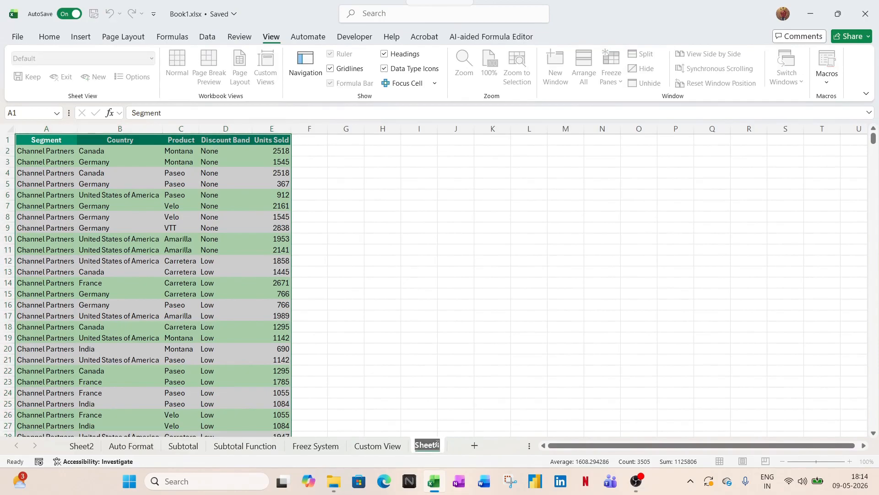
pyautogui.write('Tabular Format')
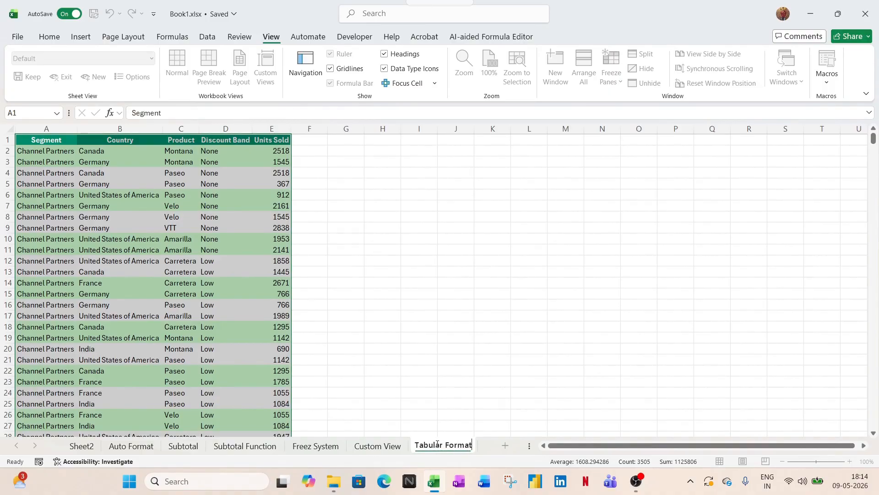
pyautogui.press('Return')
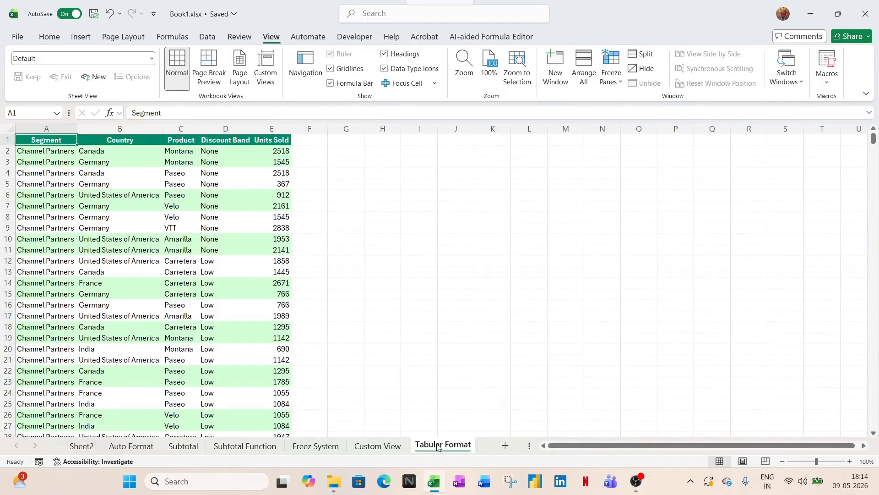
pyautogui.click(51, 339)
pyautogui.hotkey('ctrl', 'shift', 'Right')
pyautogui.hotkey('ctrl', 'shift', 'Down')
pyautogui.press('Up')
pyautogui.press('Up')
pyautogui.press('Up')
pyautogui.press('Up')
pyautogui.press('Up')
pyautogui.press('Up')
pyautogui.press('Up')
pyautogui.press('Up')
pyautogui.press('Up')
pyautogui.press('Up')
pyautogui.press('Up')
pyautogui.press('Up')
pyautogui.press('Up')
pyautogui.press('Up')
pyautogui.press('Up')
pyautogui.press('Up')
pyautogui.press('Up')
pyautogui.press('Up')
pyautogui.press('Down')
pyautogui.press('Up')
# Step: Sort the data table by Country from A to Z
pyautogui.press('alt')
pyautogui.press('a')
pyautogui.press('s')
pyautogui.press('s')
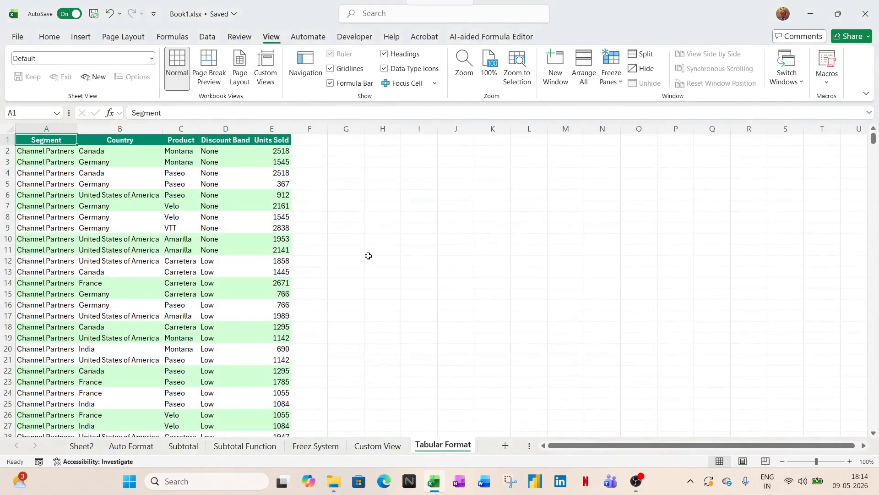
pyautogui.hotkey('alt', 'a')
pyautogui.press('s')
pyautogui.press('s')
pyautogui.click(368, 252)
pyautogui.click(365, 272)
pyautogui.click(572, 337)
# Step: Sort the data table by Product in A to Z order
pyautogui.click(48, 261)
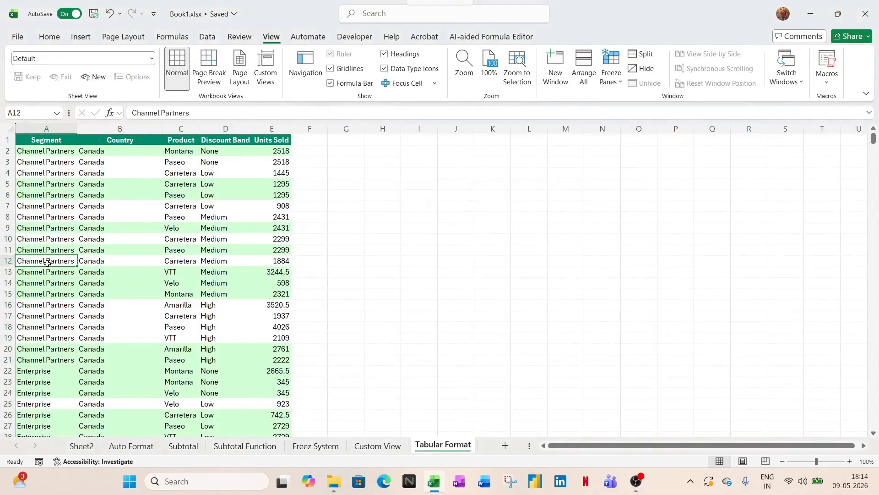
pyautogui.hotkey('alt', 'a')
pyautogui.press('s')
pyautogui.press('s')
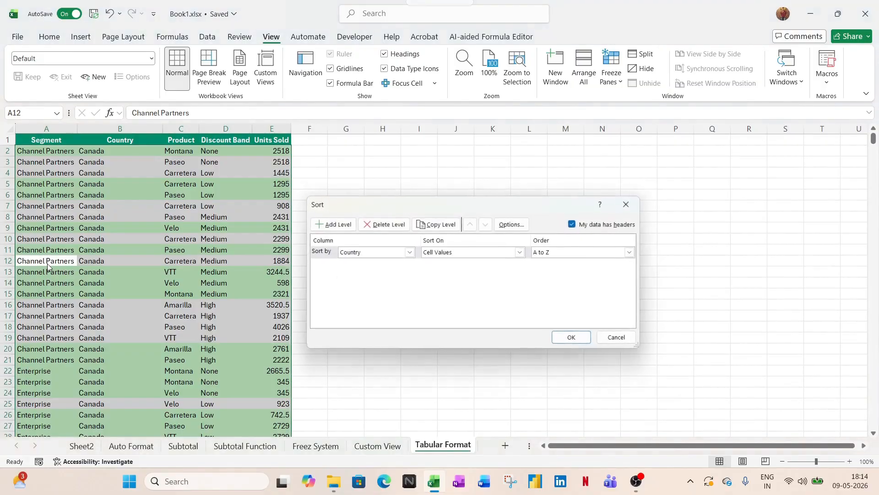
pyautogui.click(372, 252)
pyautogui.click(367, 278)
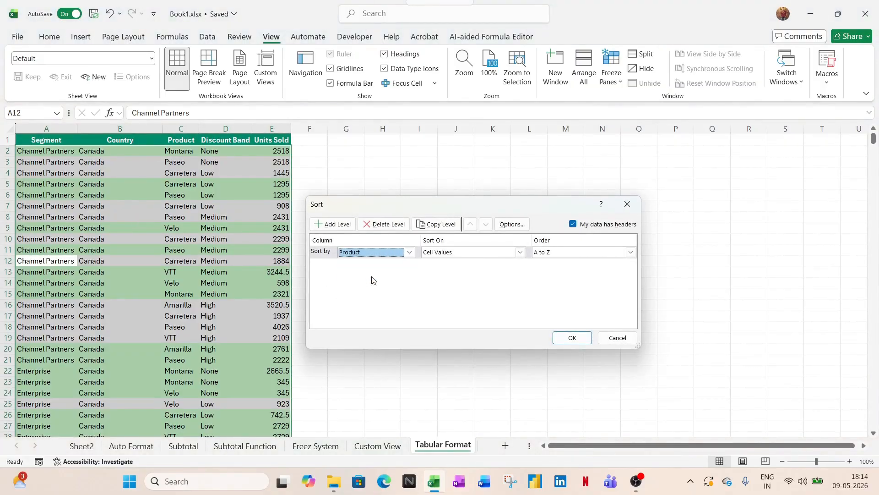
pyautogui.click(578, 337)
# Step: Delete all data rows from row 17 down, keeping only the header and rows 2 to 16
pyautogui.press('Down')
pyautogui.press('Down')
pyautogui.press('Down')
pyautogui.press('Down')
pyautogui.press('Down')
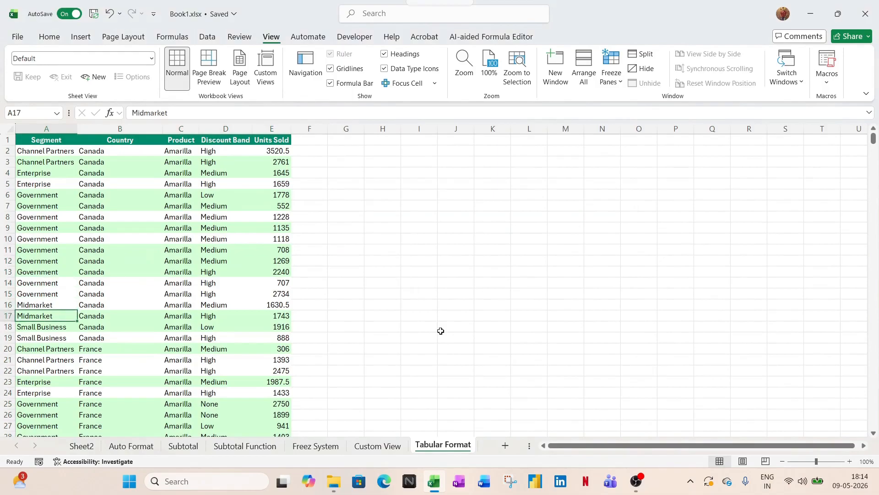
pyautogui.hotkey('ctrl', 'shift', 'Right')
pyautogui.hotkey('ctrl', 'shift', 'Down')
pyautogui.press('Delete')
pyautogui.hotkey('shift', 'space')
pyautogui.hotkey('ctrl', 'shift', 'Down')
pyautogui.hotkey('ctrl', '-')
# Step: Remove the header and row colours from A1:E16 by pasting only the formats of blank cell F1 over it
pyautogui.hotkey('ctrl', 'Home')
pyautogui.hotkey('ctrl', 'shift', 'Right')
pyautogui.hotkey('ctrl', 'c')
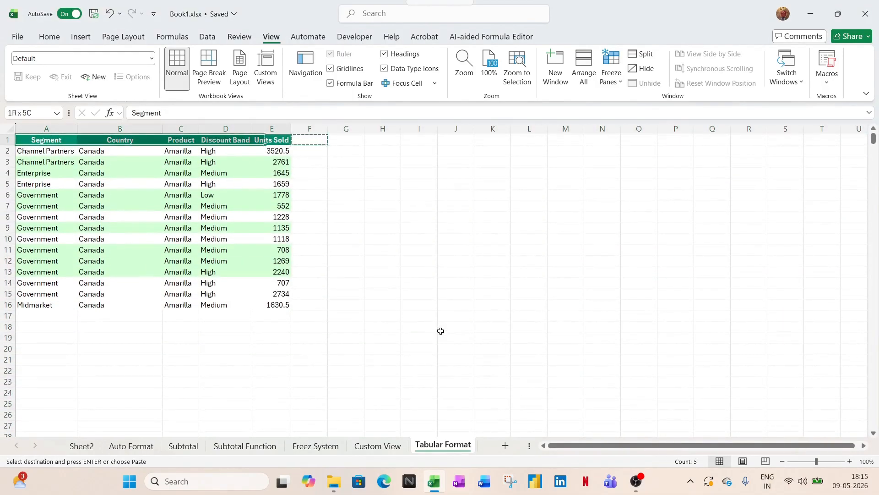
pyautogui.hotkey('ctrl', 'shift', 'Down')
pyautogui.hotkey('ctrl', 'alt', 'v')
pyautogui.press('t')
pyautogui.press('Return')
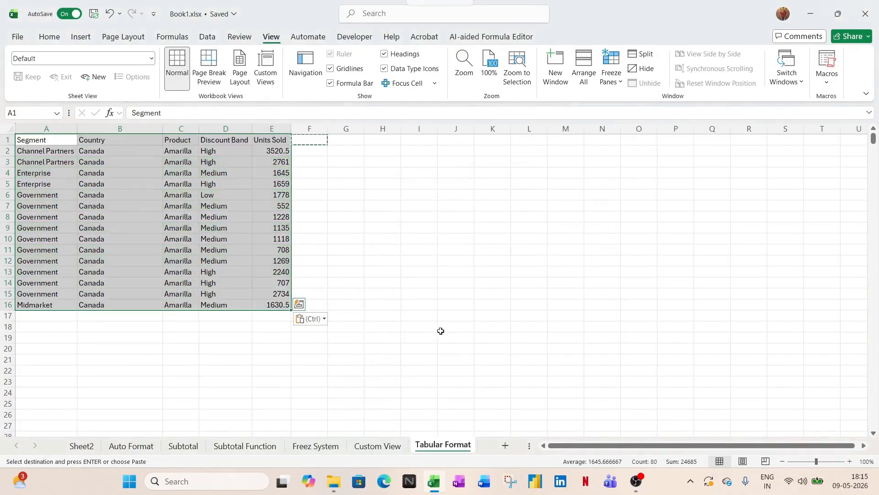
pyautogui.press('Escape')
pyautogui.press('Down')
pyautogui.press('Up')
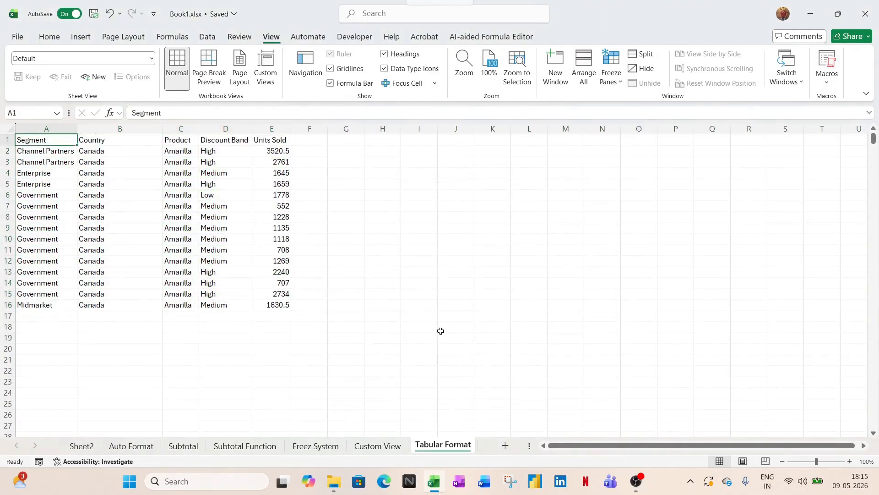
# Step: Copy the range A1:E16 to cell K1 and AutoFit the columns of the copy
pyautogui.hotkey('ctrl', 'shift', 'Right')
pyautogui.hotkey('ctrl', 'shift', 'Down')
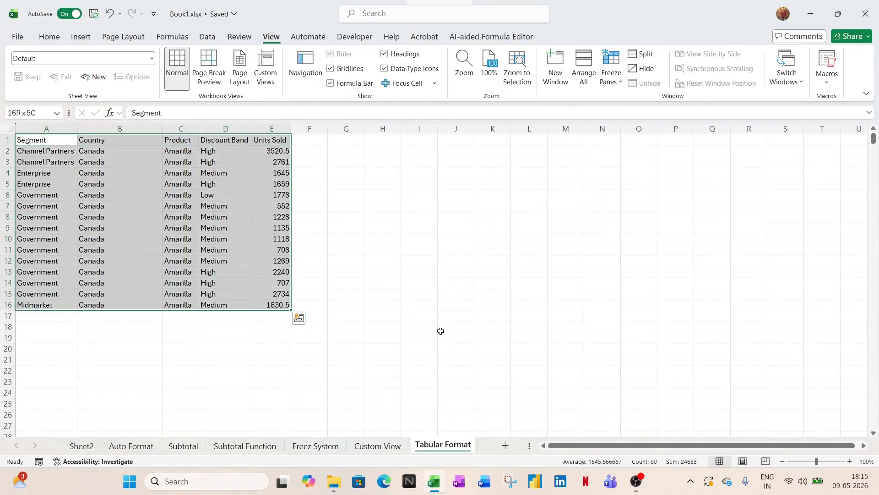
pyautogui.hotkey('ctrl', 'c')
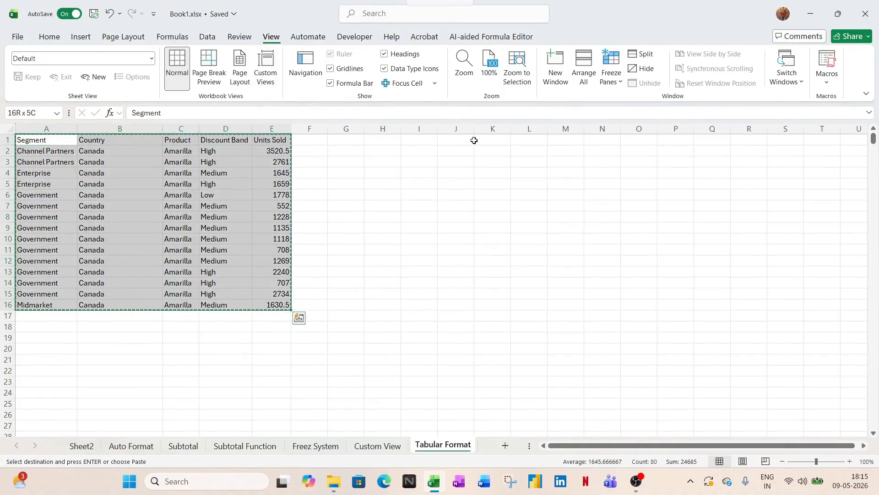
pyautogui.click(489, 141)
pyautogui.hotkey('ctrl', 'v')
pyautogui.hotkey('alt', 'o')
pyautogui.press('c')
pyautogui.press('a')
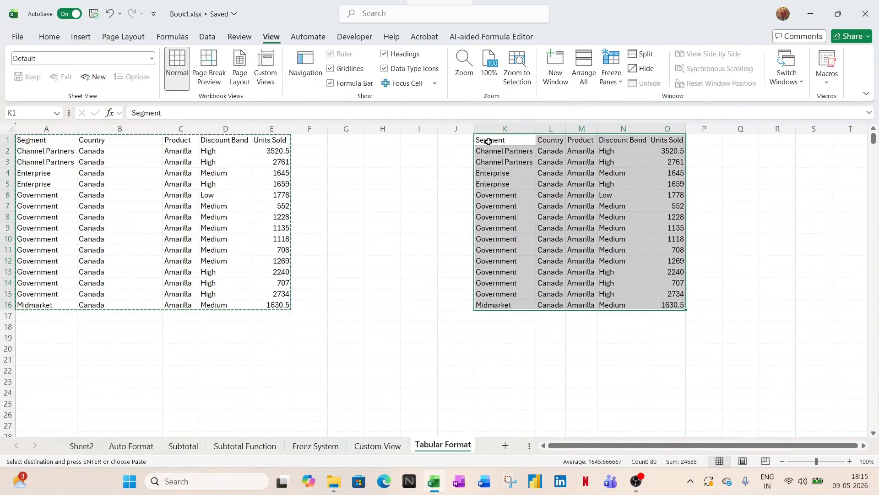
# Step: Enter the label Table Format in cell H2 and AutoFit column H to it
pyautogui.press('Left')
pyautogui.press('Left')
pyautogui.press('Down')
pyautogui.press('Escape')
pyautogui.press('Left')
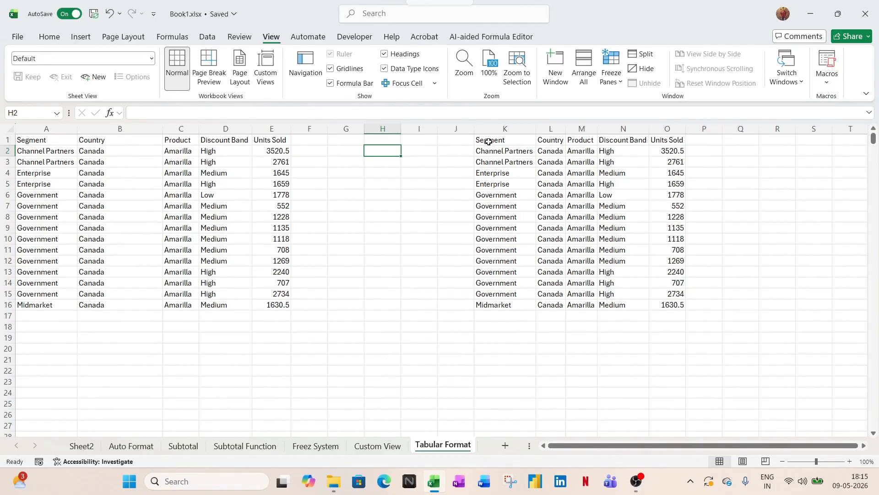
pyautogui.write('T')
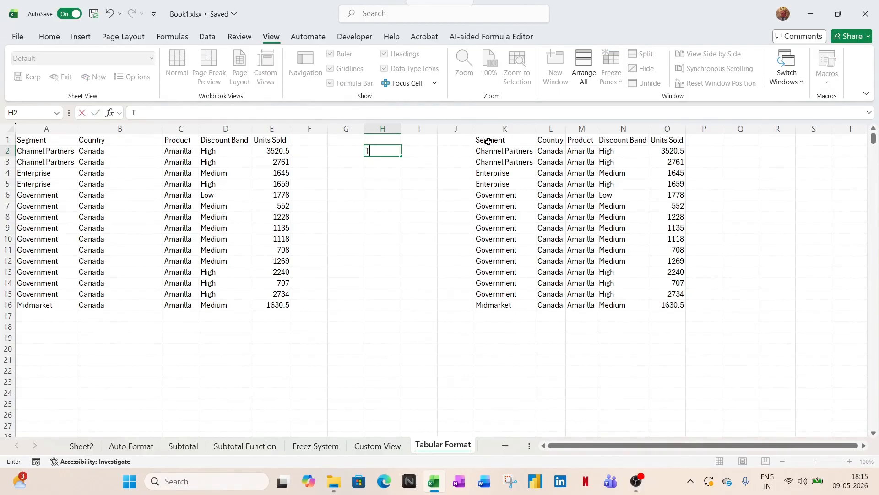
pyautogui.write('able Format')
pyautogui.press('Return')
pyautogui.press('Up')
pyautogui.hotkey('alt', 'o')
pyautogui.press('c')
pyautogui.press('a')
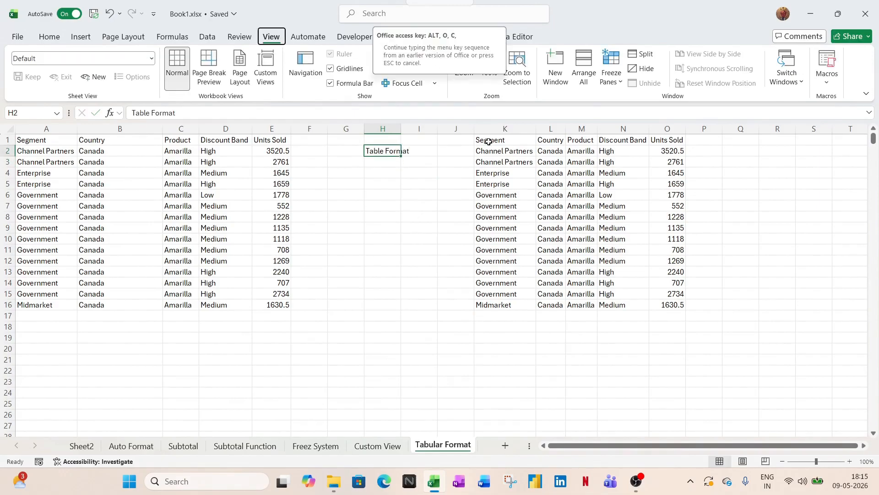
# Step: Enter the shortcut note Ctrl +T in cell I2
pyautogui.press('Tab')
pyautogui.write('C')
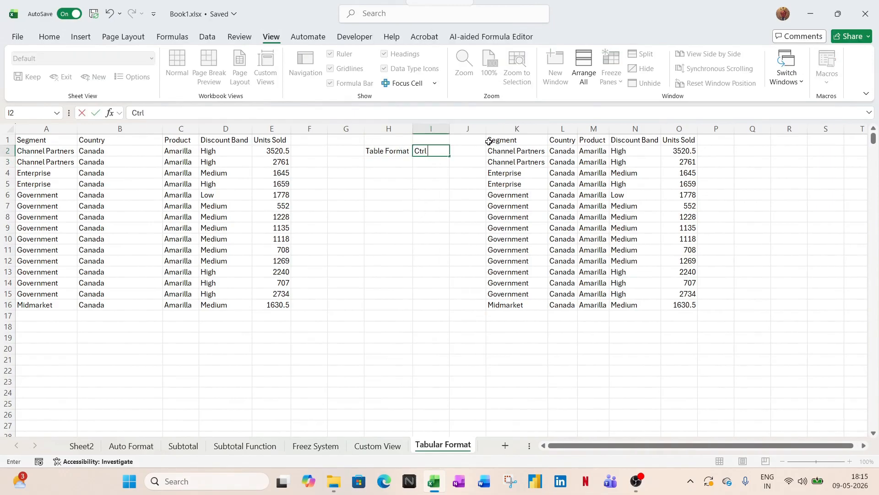
pyautogui.press('Return')
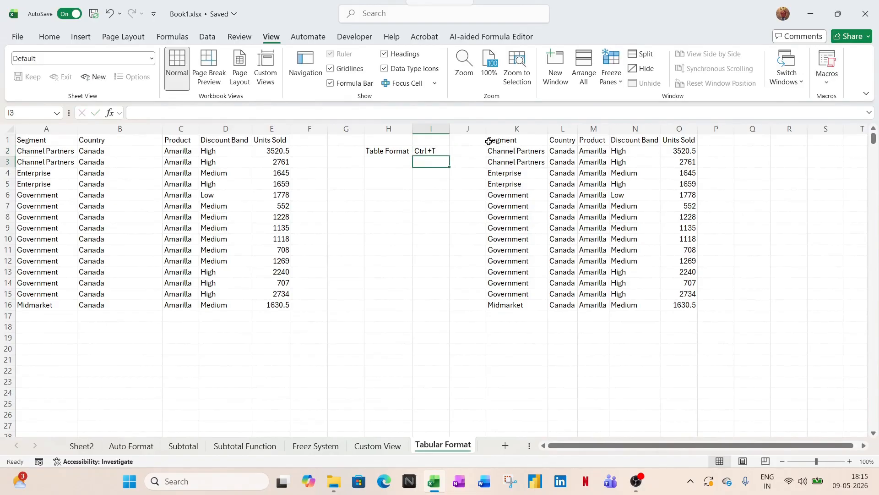
pyautogui.press('Up')
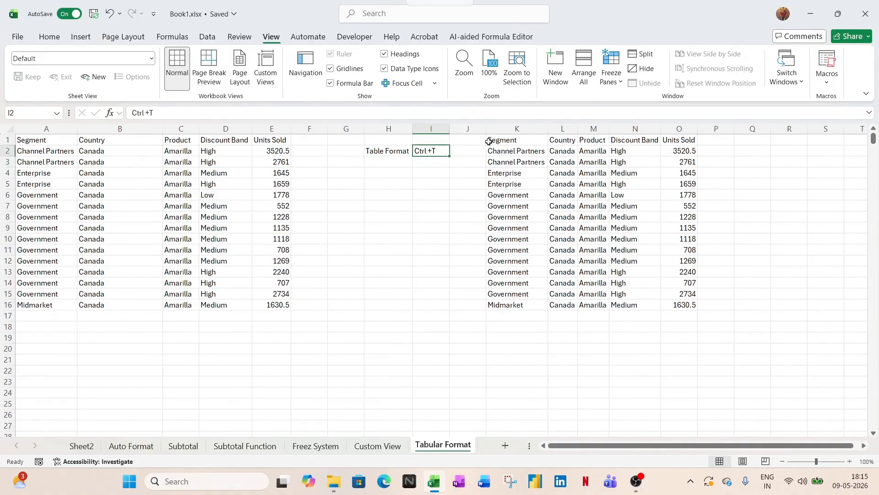
# Step: Convert the copied range K1:O16 into an Excel table with headers
pyautogui.press('Right')
pyautogui.press('Right')
pyautogui.press('Up')
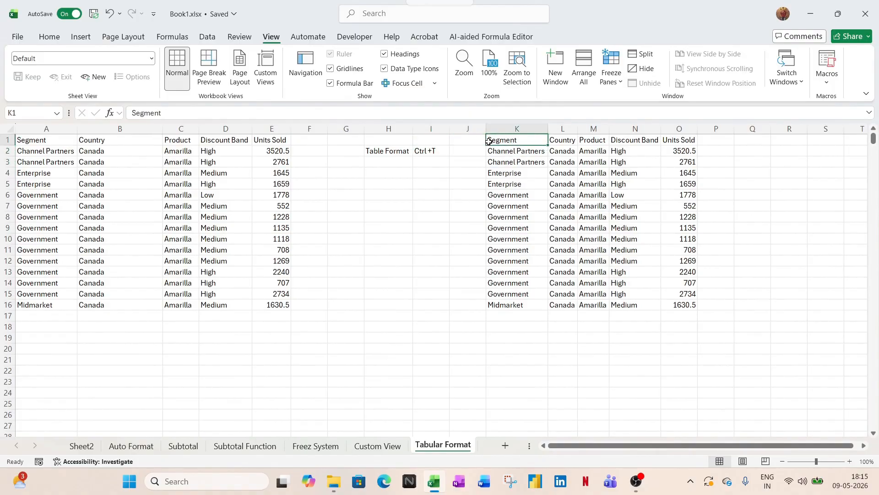
pyautogui.hotkey('ctrl', 't')
pyautogui.press('Escape')
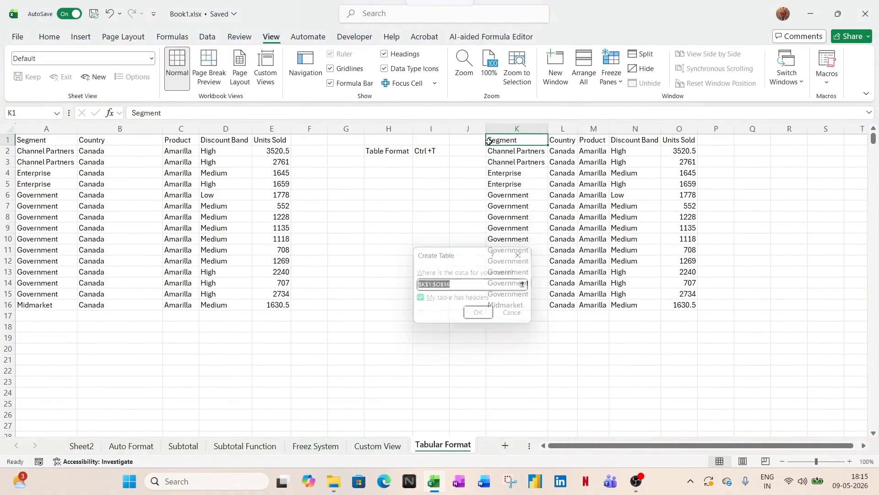
pyautogui.hotkey('ctrl', 't')
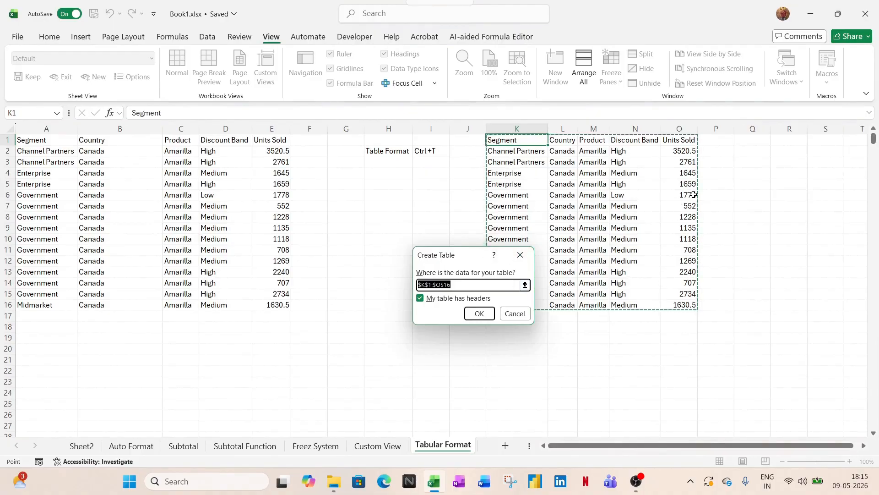
pyautogui.click(492, 314)
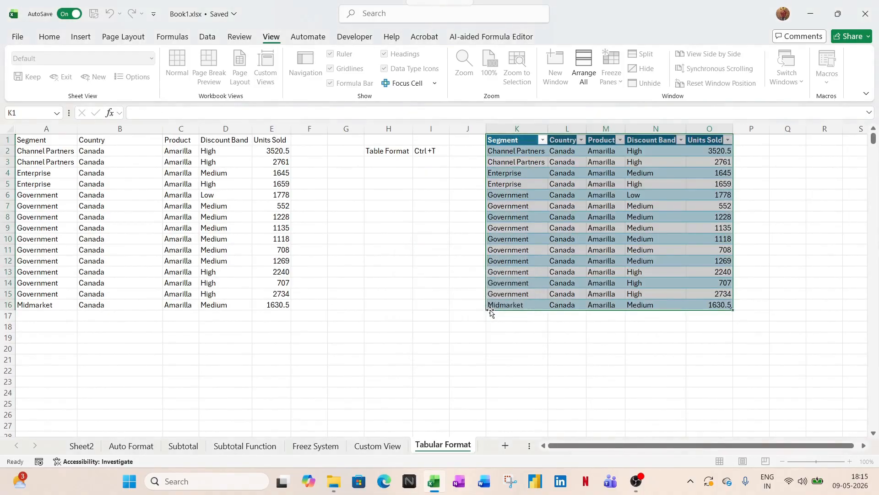
pyautogui.click(362, 271)
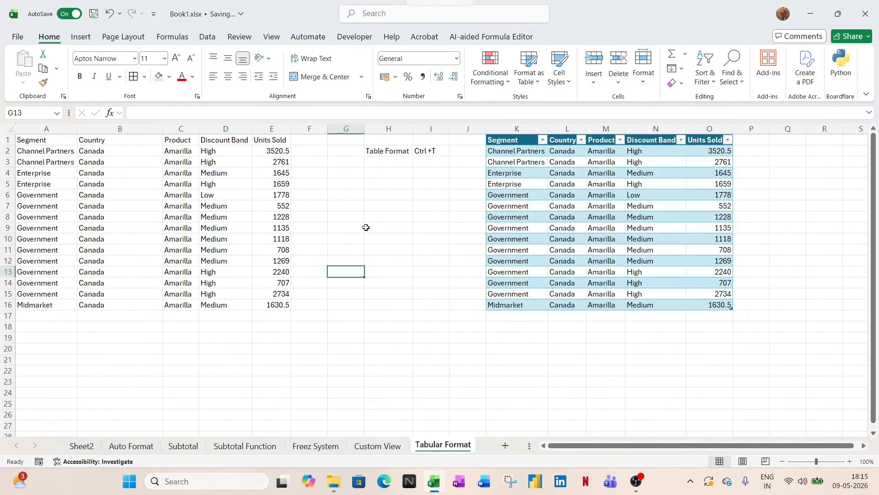
# Step: Compare the plain range A1:E16 with the table in K1:O16, including the filter options of its Segment column
pyautogui.moveTo(43, 140); pyautogui.dragTo(255, 309)
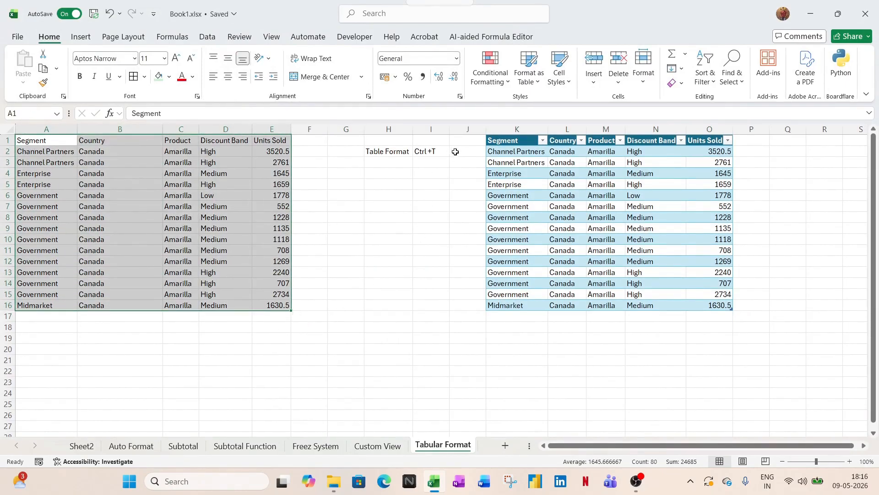
pyautogui.moveTo(507, 145); pyautogui.dragTo(728, 304)
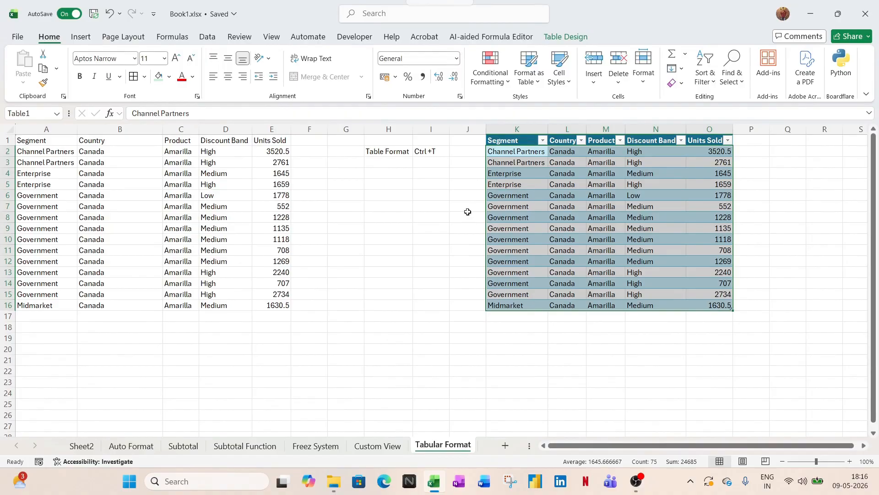
pyautogui.moveTo(526, 206); pyautogui.dragTo(527, 196)
pyautogui.click(545, 141)
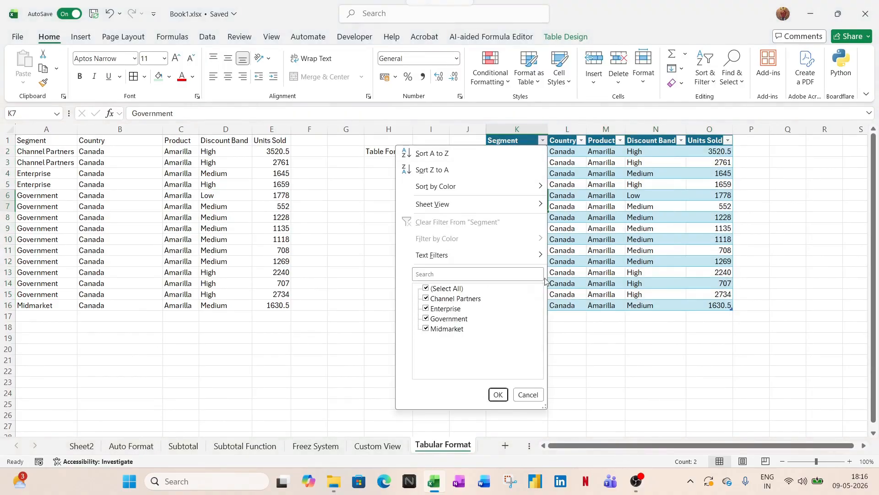
pyautogui.click(569, 231)
pyautogui.click(552, 180)
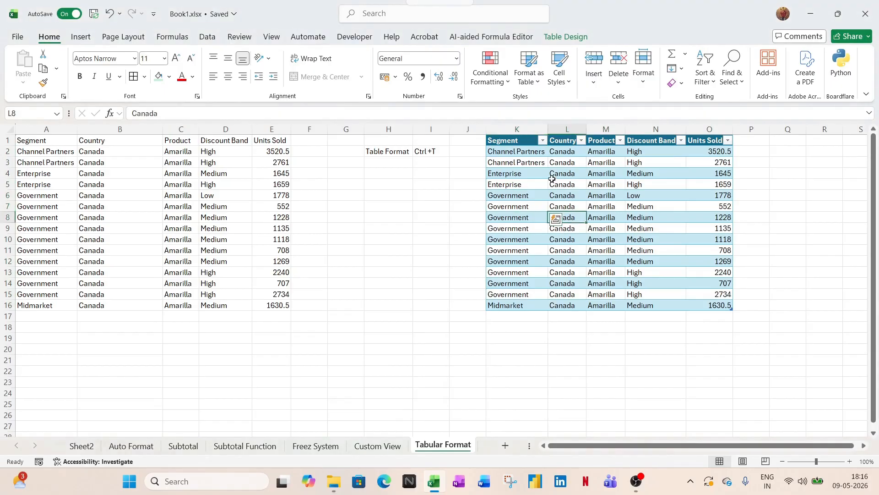
pyautogui.hotkey('ctrl', 'Up')
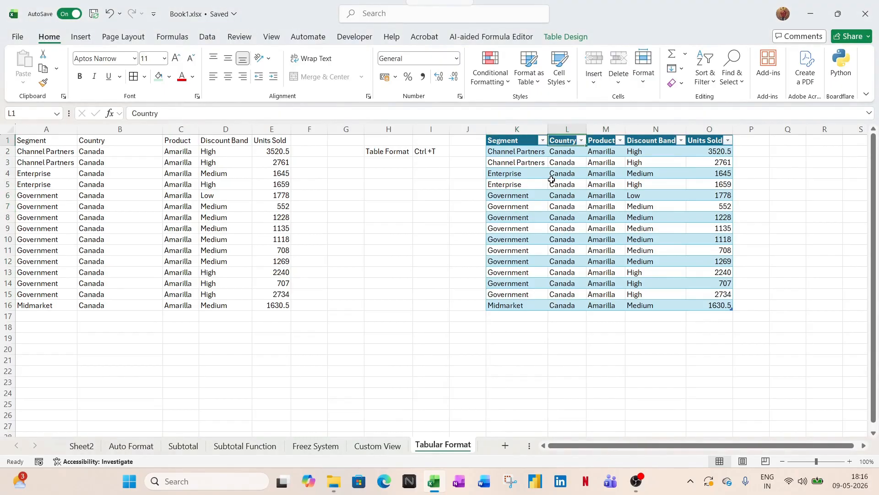
pyautogui.click(205, 161)
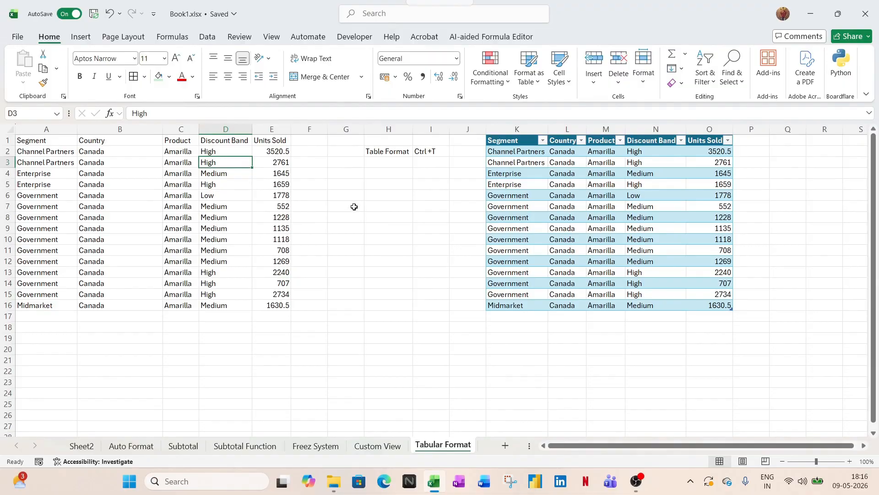
pyautogui.click(118, 316)
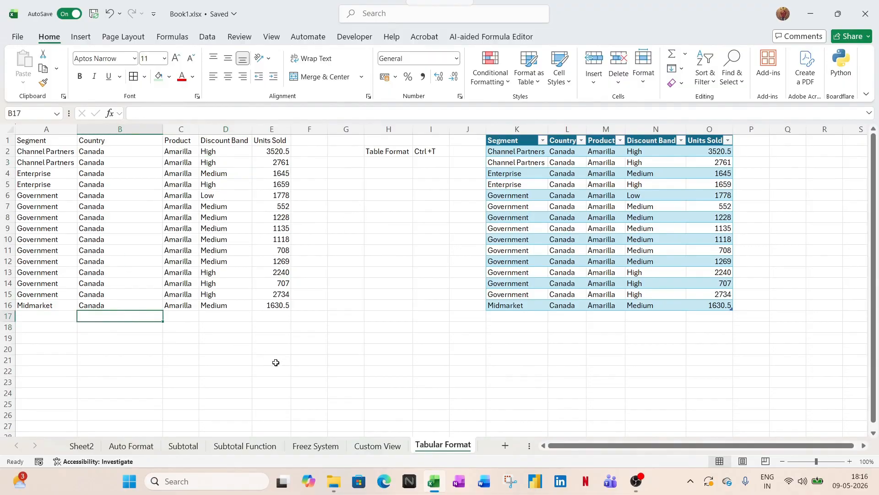
# Step: Sum the plain range's Units Sold values E2:E16 in cell G8 with the SUM function
pyautogui.click(355, 215)
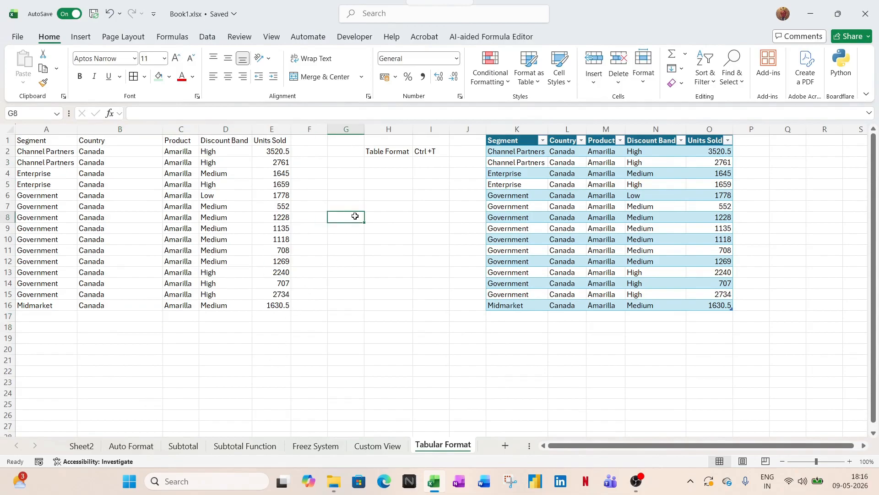
pyautogui.write('=sum')
pyautogui.press('Tab')
pyautogui.press('Left')
pyautogui.press('Left')
pyautogui.press('Up')
pyautogui.press('Up')
pyautogui.press('Up')
pyautogui.press('Up')
pyautogui.press('Up')
pyautogui.press('Up')
pyautogui.hotkey('ctrl', 'shift', 'Down')
pyautogui.press('Tab')
# Step: Sum the Units Sold column of the table in cell H8 with SUM and compare its formula with G8
pyautogui.write('=sum')
pyautogui.press('Tab')
pyautogui.press('Right')
pyautogui.press('Right')
pyautogui.press('Right')
pyautogui.press('Up')
pyautogui.press('Up')
pyautogui.press('Up')
pyautogui.press('Up')
pyautogui.press('Up')
pyautogui.press('Up')
pyautogui.press('Up')
pyautogui.press('Down')
pyautogui.press('Right')
pyautogui.press('Right')
pyautogui.press('Right')
pyautogui.press('Right')
pyautogui.hotkey('ctrl', 'shift', 'Down')
pyautogui.press('Return')
pyautogui.click(362, 219)
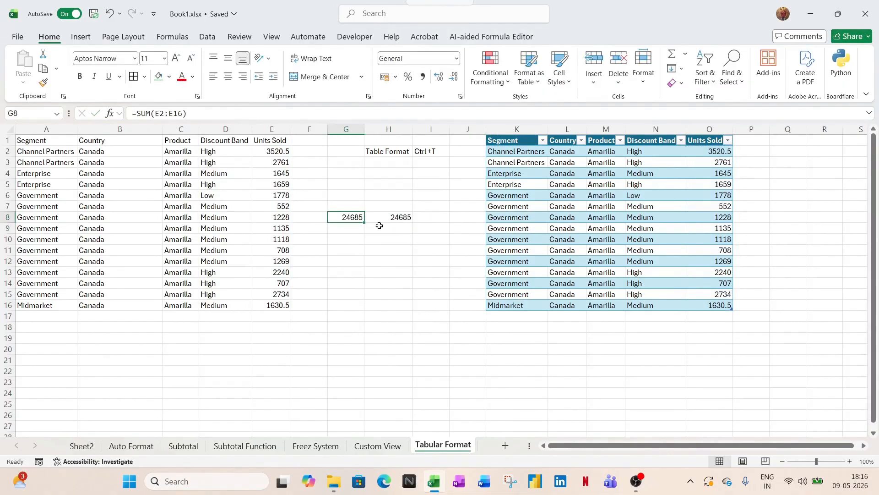
pyautogui.click(395, 218)
pyautogui.click(351, 218)
pyautogui.click(395, 218)
# Step: Add row 17 to the plain range by repeating row 16's Segment to Discount Band entries, with 2000 Units Sold
pyautogui.click(101, 307)
pyautogui.hotkey('shift', 'Right')
pyautogui.hotkey('shift', 'Right')
pyautogui.press('Left')
pyautogui.hotkey('shift', 'Right')
pyautogui.hotkey('shift', 'Right')
pyautogui.hotkey('shift', 'Right')
pyautogui.hotkey('ctrl', 'c')
pyautogui.press('Down')
pyautogui.hotkey('ctrl', 'v')
pyautogui.press('Right')
pyautogui.press('Right')
pyautogui.press('Right')
pyautogui.press('Right')
pyautogui.write('20')
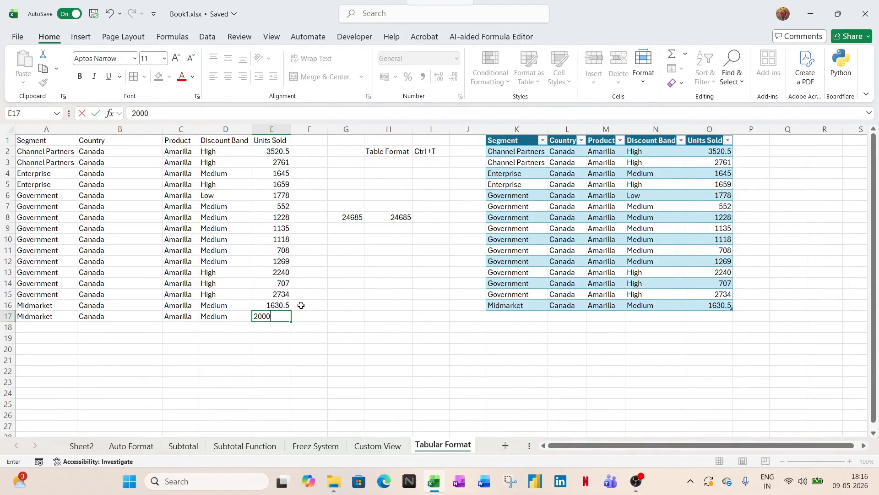
pyautogui.hotkey('ctrl', 'Return')
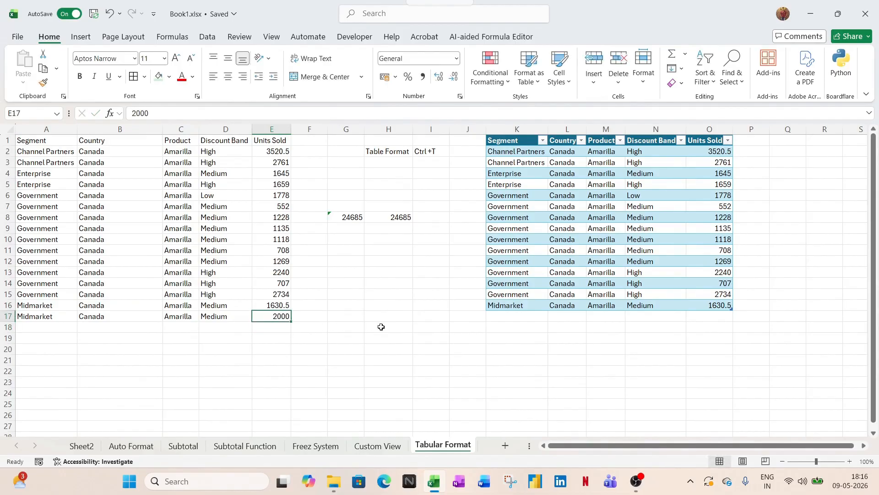
# Step: Copy the plain range's row A17:E17 and paste it at K17, directly below the table's last row
pyautogui.click(19, 316)
pyautogui.hotkey('ctrl', 'shift', 'Right')
pyautogui.hotkey('ctrl', 'c')
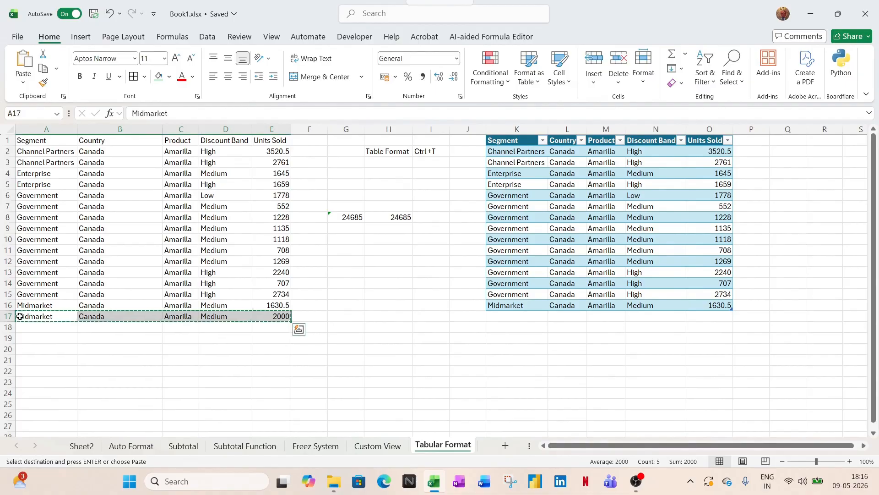
pyautogui.press('Up')
pyautogui.press('Up')
pyautogui.hotkey('ctrl', 'Right')
pyautogui.hotkey('ctrl', 'Right')
pyautogui.hotkey('ctrl', 'Right')
pyautogui.hotkey('ctrl', 'Left')
pyautogui.press('Down')
pyautogui.press('Down')
pyautogui.hotkey('ctrl', 'v')
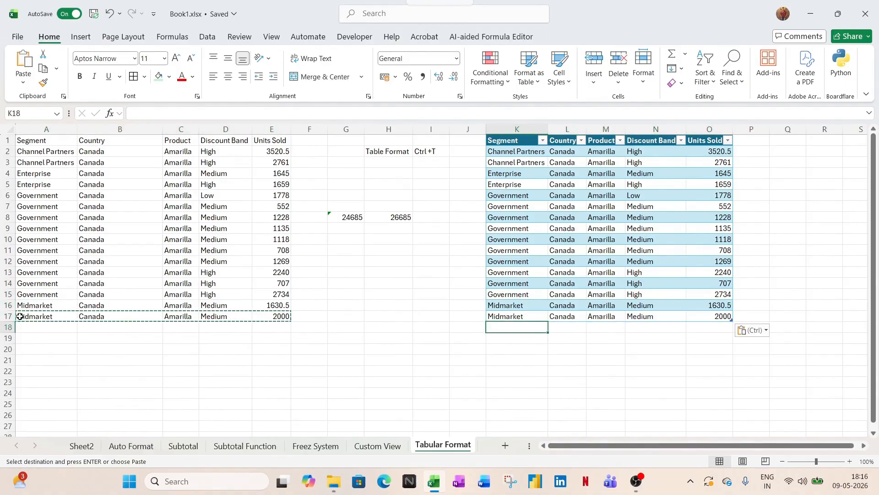
pyautogui.click(498, 316)
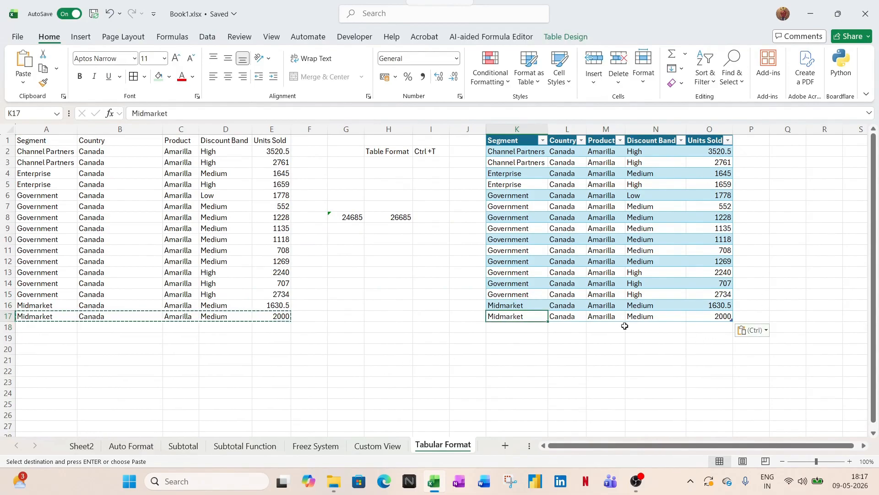
# Step: Compare the ranges covered by the SUM formulas in H8 and G8
pyautogui.click(344, 218)
pyautogui.click(392, 217)
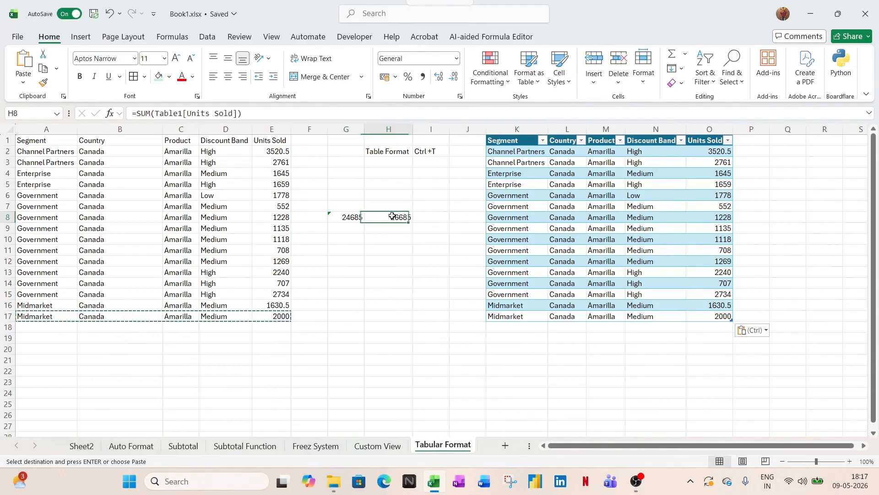
pyautogui.press('F2')
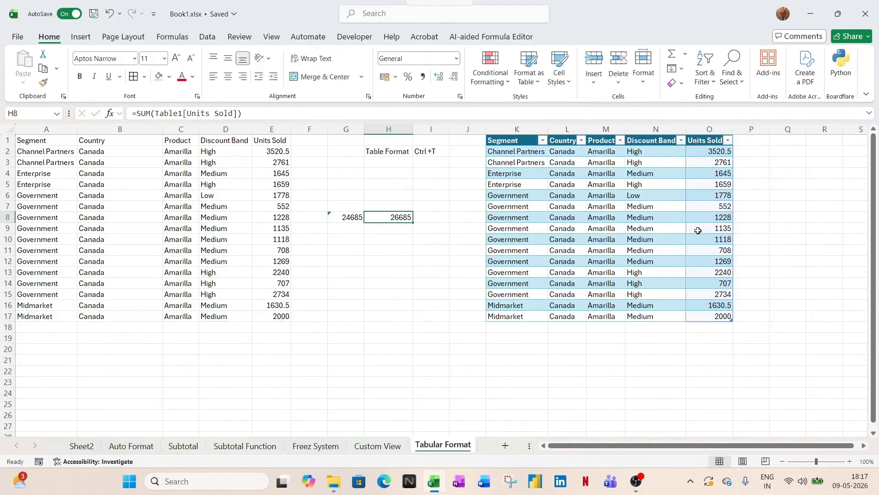
pyautogui.press('Escape')
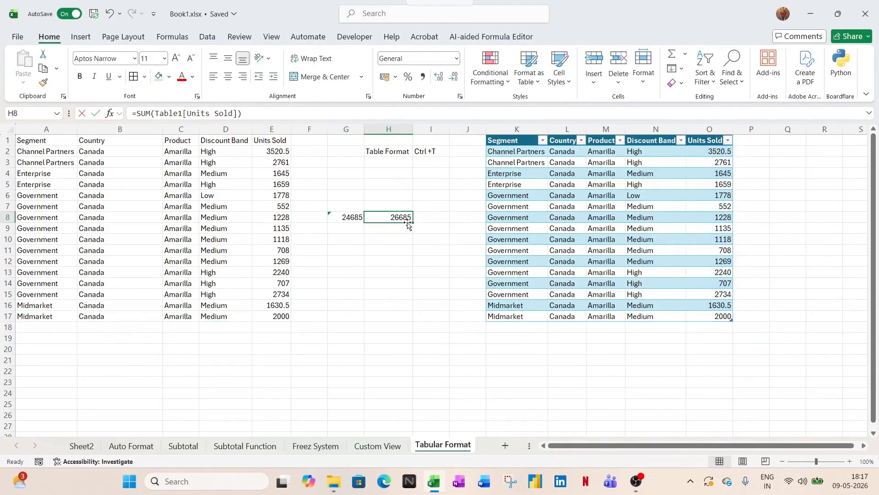
pyautogui.click(341, 218)
pyautogui.press('F2')
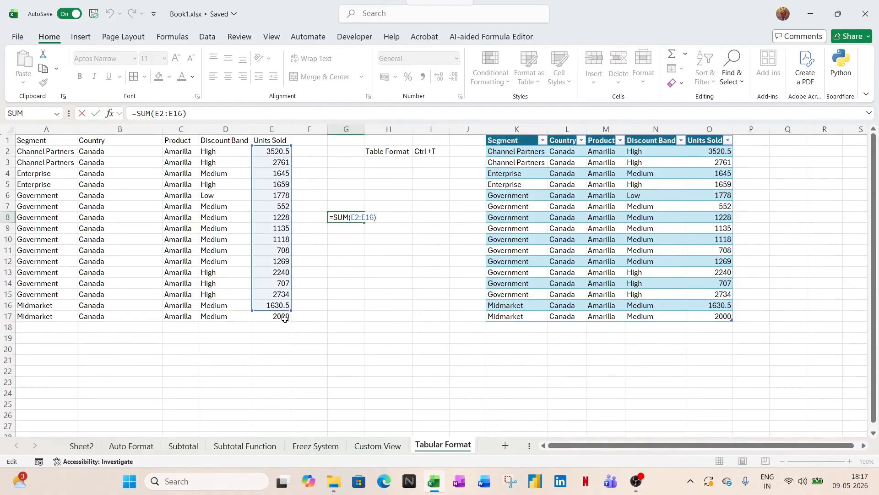
pyautogui.press('Escape')
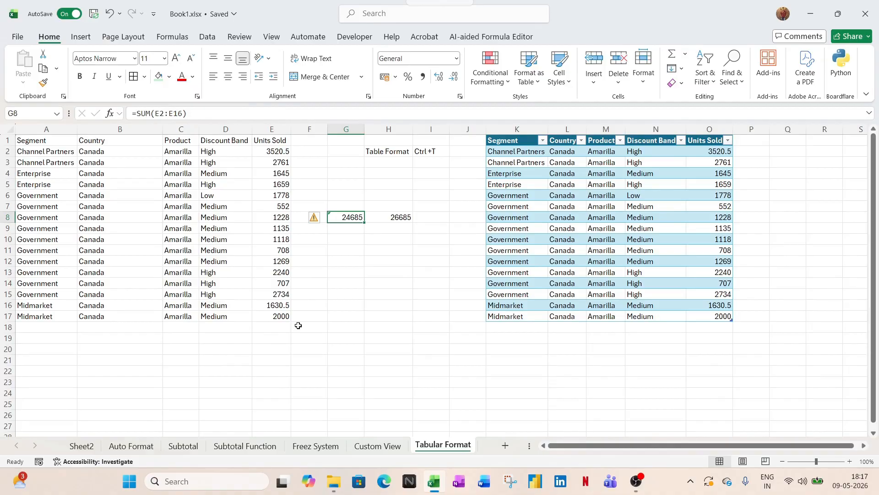
# Step: Add a new worksheet and name it Fill Series
pyautogui.click(506, 446)
pyautogui.doubleClick(484, 445)
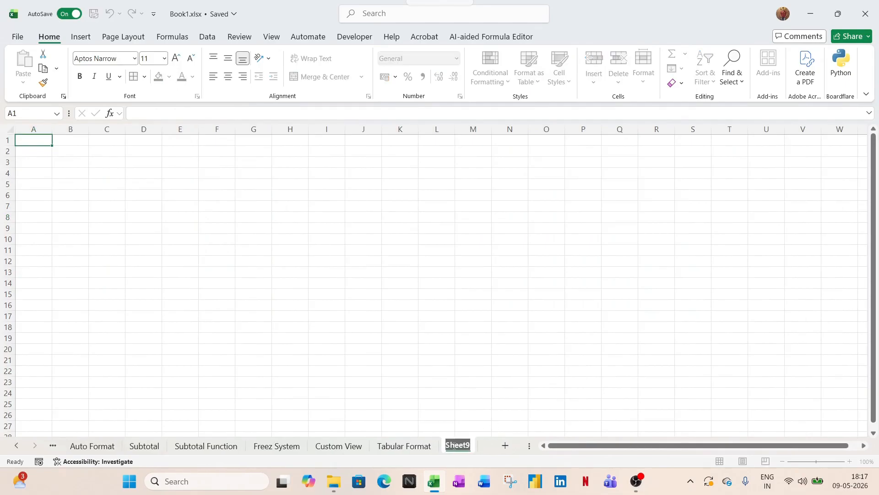
pyautogui.write('Fill')
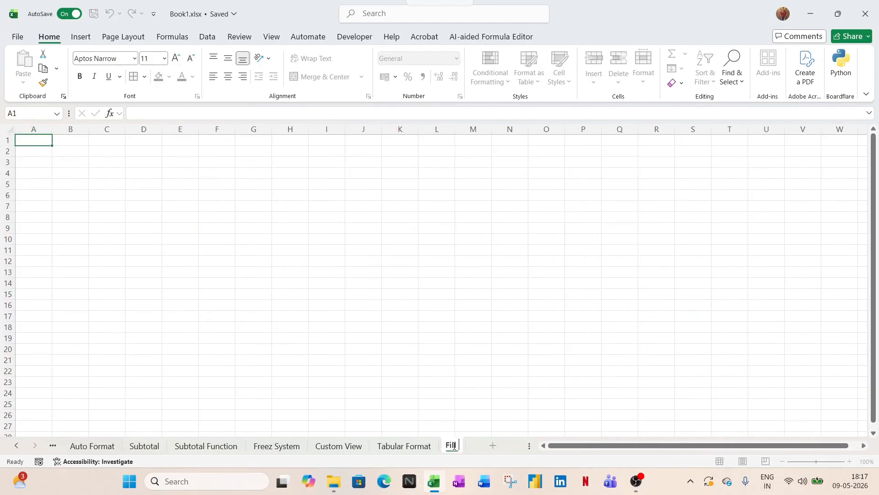
pyautogui.write(' Series')
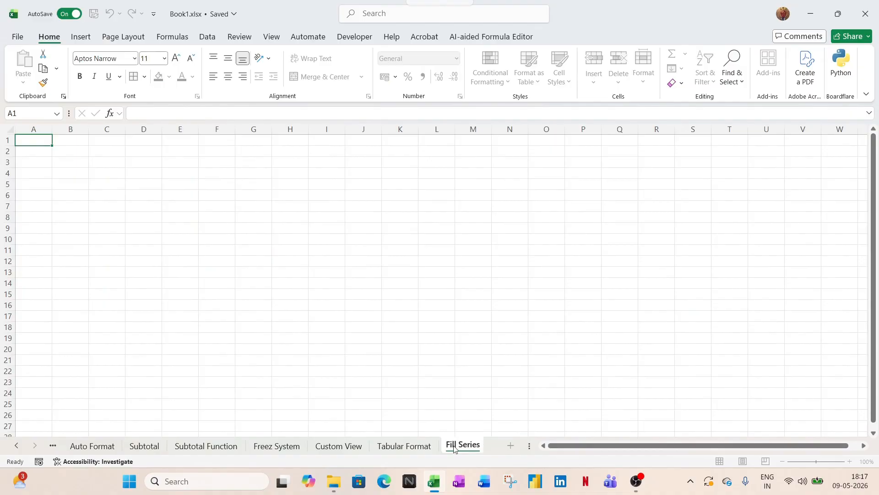
pyautogui.press('Return')
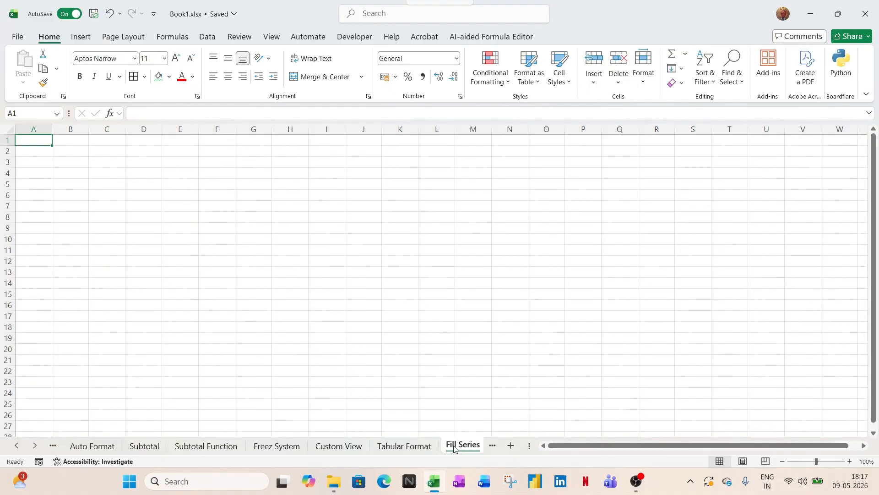
# Step: Enter 1, 2 and 3 in A1:A3 and extend the numbering down to 20 in A20
pyautogui.write('1')
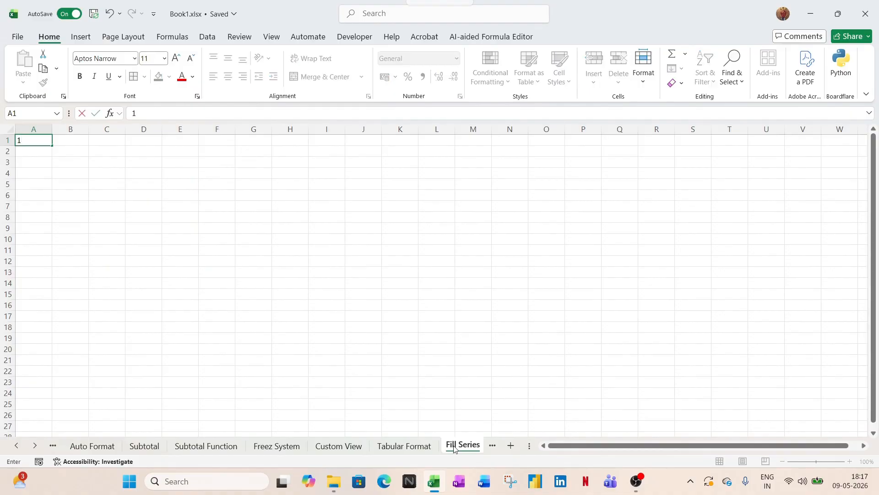
pyautogui.press('Escape')
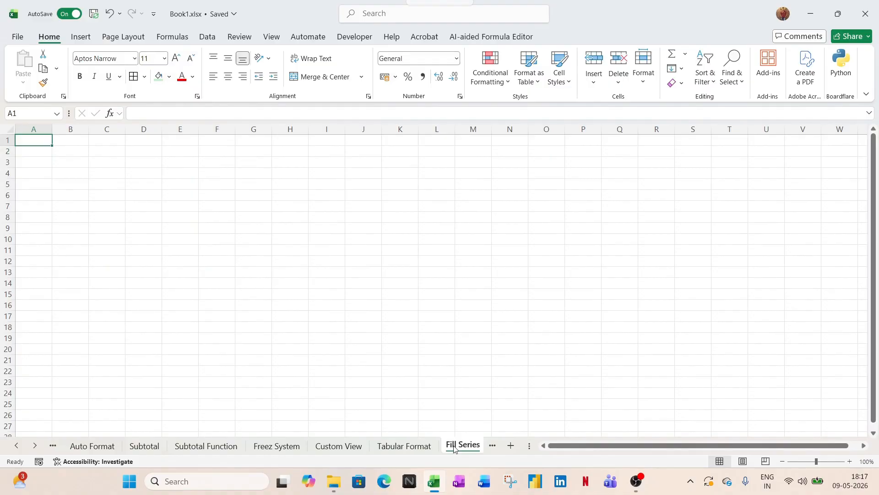
pyautogui.write('1')
pyautogui.press('Return')
pyautogui.write('2')
pyautogui.press('Return')
pyautogui.write('3')
pyautogui.press('Return')
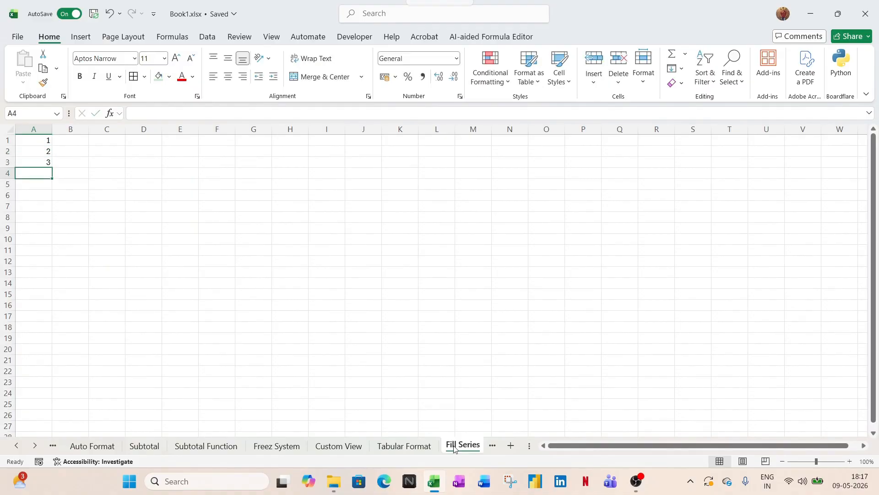
pyautogui.moveTo(48, 145); pyautogui.dragTo(46, 354)
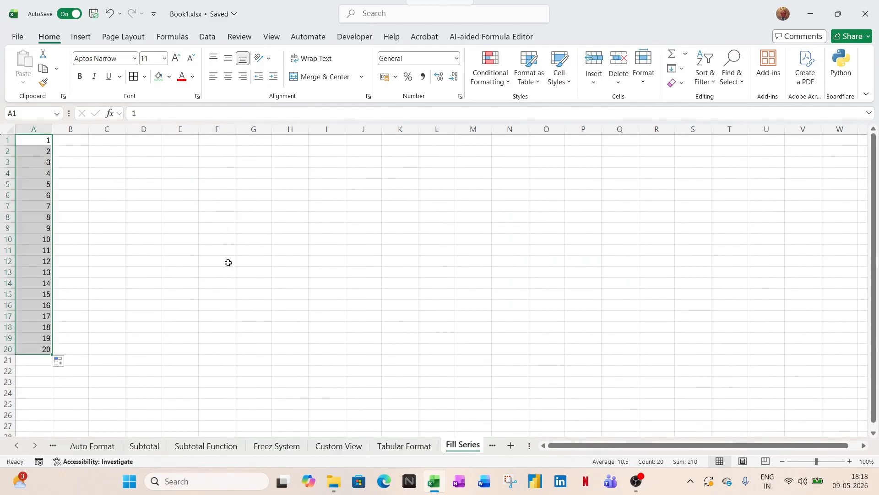
# Step: Undo the numbering fill and the entries in A3 and A2, keeping only the 1 in A1
pyautogui.press('Down')
pyautogui.press('Down')
pyautogui.hotkey('ctrl', 'z')
pyautogui.hotkey('ctrl', 'z')
pyautogui.hotkey('ctrl', 'z')
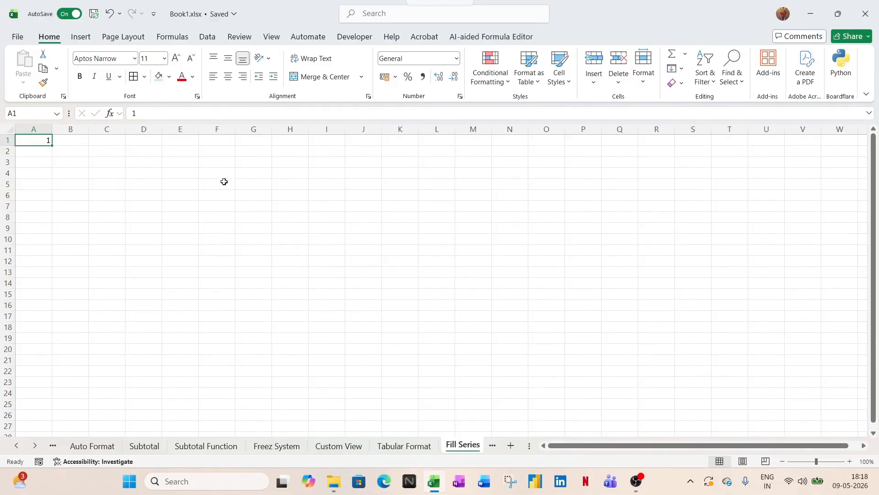
pyautogui.click(173, 140)
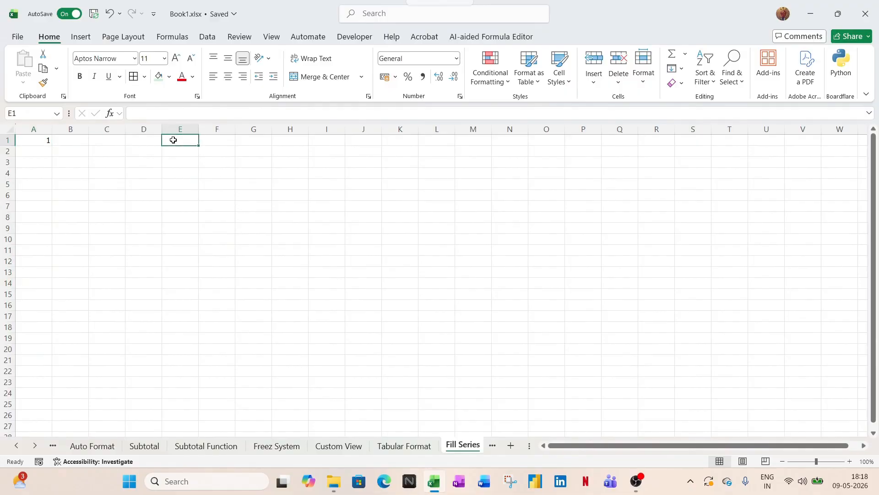
pyautogui.click(117, 143)
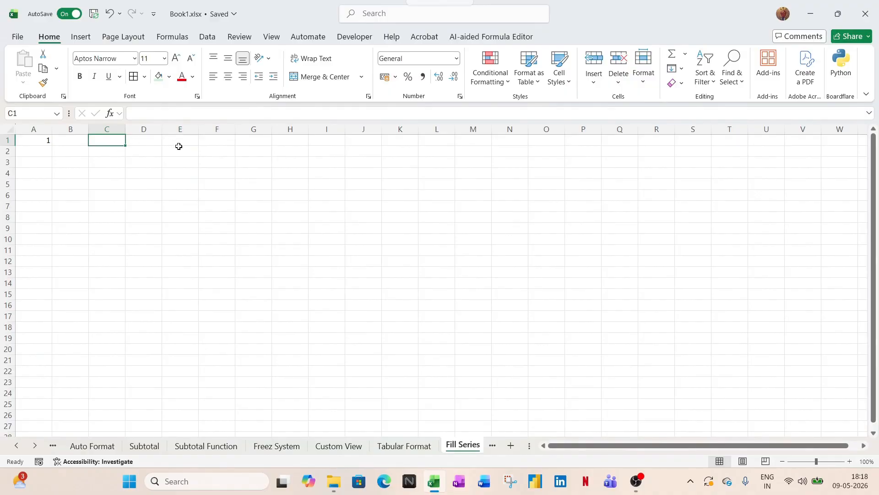
pyautogui.press('Left')
pyautogui.press('Left')
pyautogui.hotkey('alt', 'e')
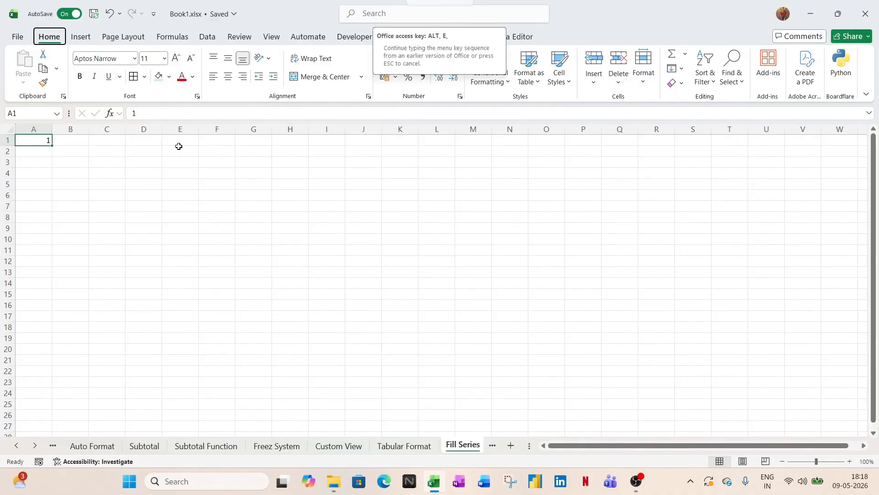
pyautogui.press('s')
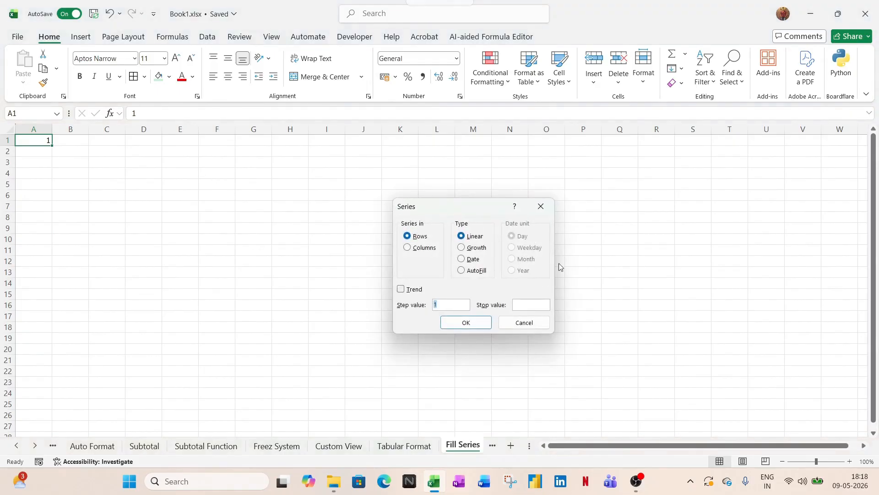
pyautogui.moveTo(453, 205); pyautogui.dragTo(319, 189)
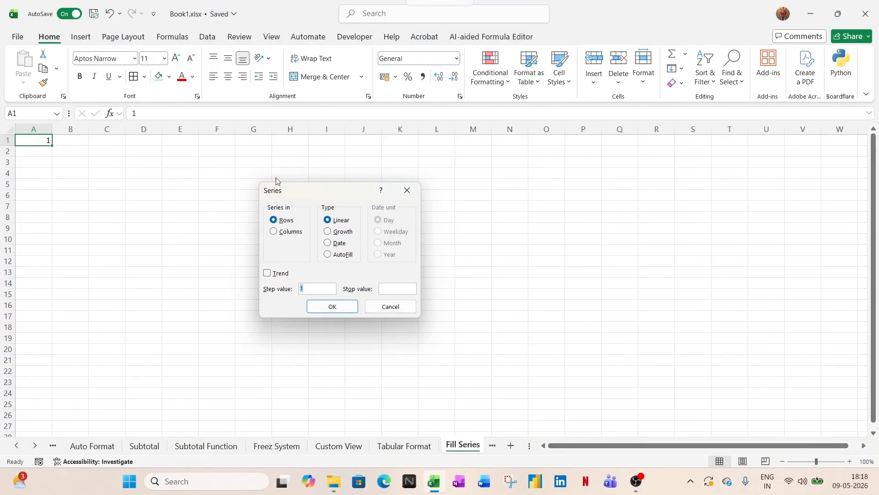
pyautogui.press('Escape')
# Step: Note the Series shortcut as the text Alt+E+I+S in cell D1
pyautogui.click(158, 141)
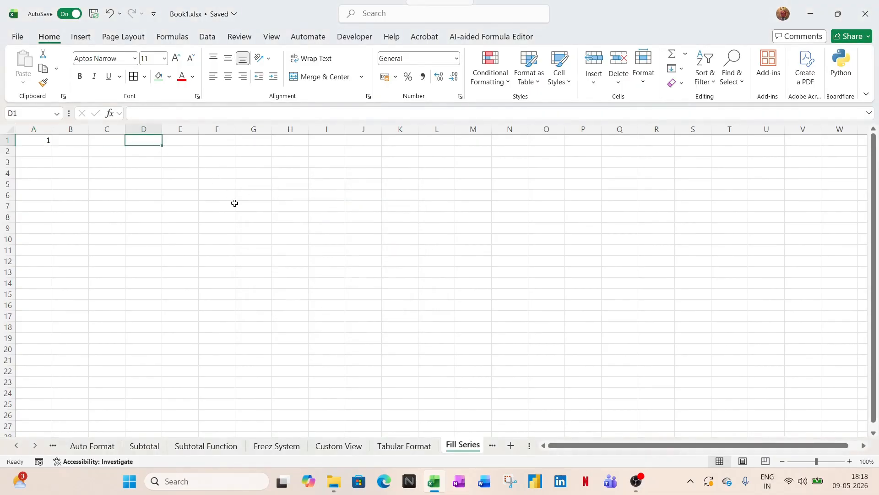
pyautogui.write('Alt+')
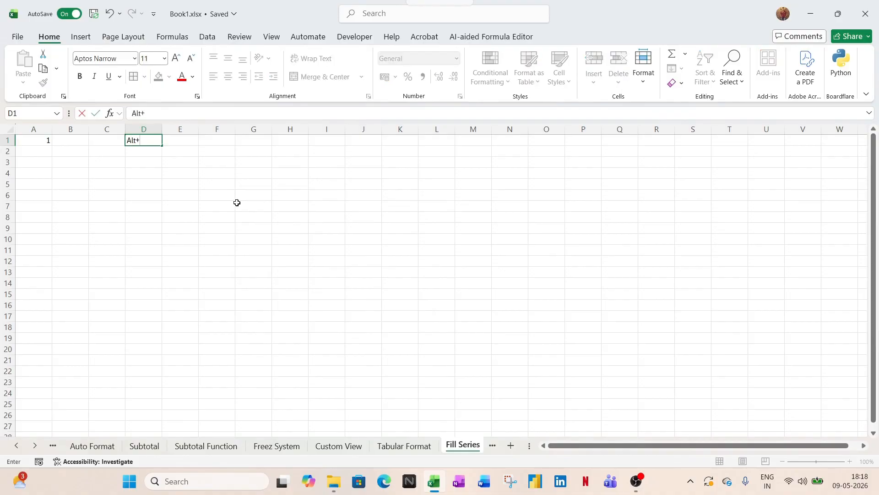
pyautogui.write('E+I+S')
pyautogui.press('Return')
# Step: Enter 1 in A1 and fill a linear series from it in columns, with step value 1 and stop value 20
pyautogui.hotkey('ctrl', 'Home')
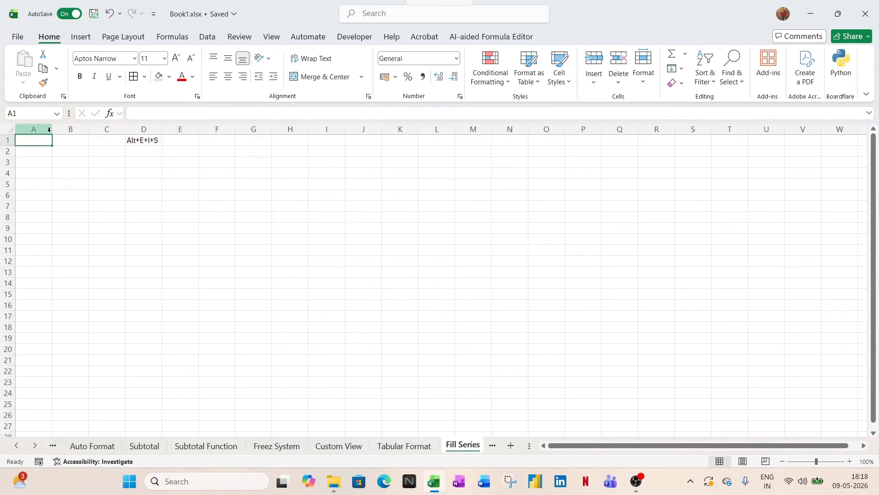
pyautogui.write('1')
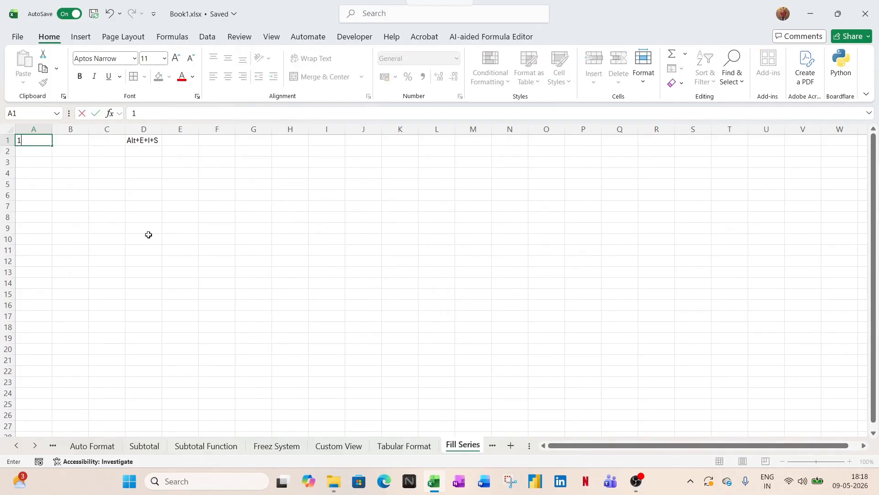
pyautogui.hotkey('ctrl', 'Return')
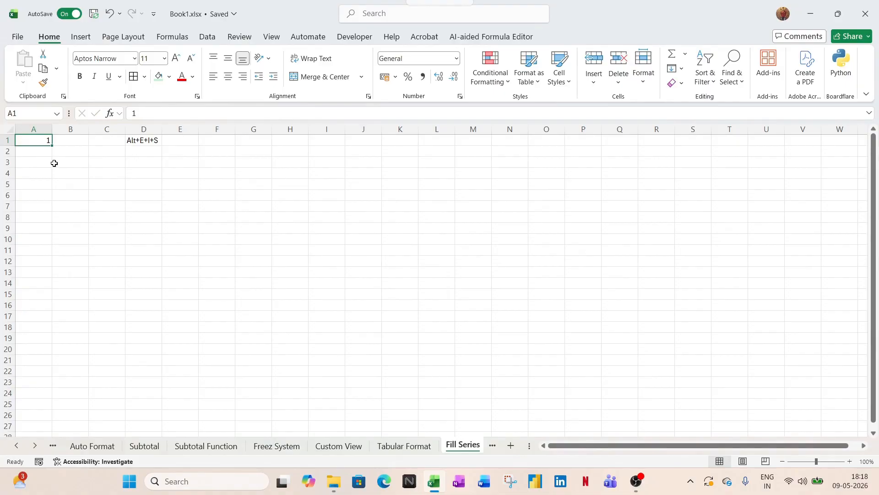
pyautogui.moveTo(80, 185); pyautogui.dragTo(80, 196)
pyautogui.click(40, 143)
pyautogui.hotkey('alt', 'e')
pyautogui.press('i')
pyautogui.press('s')
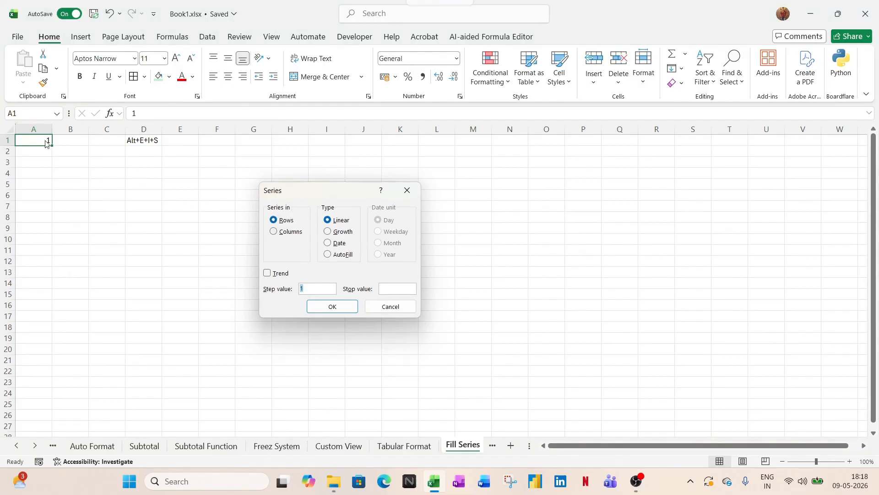
pyautogui.click(289, 235)
pyautogui.click(401, 289)
pyautogui.write('20')
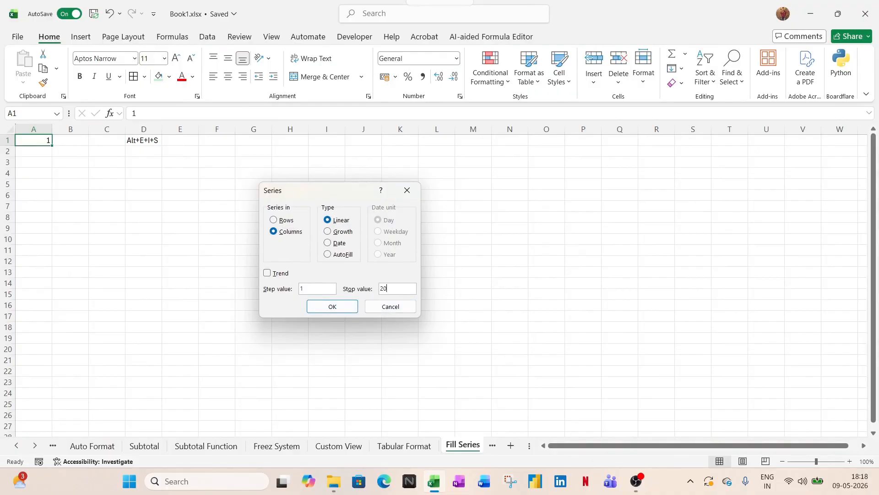
pyautogui.click(329, 308)
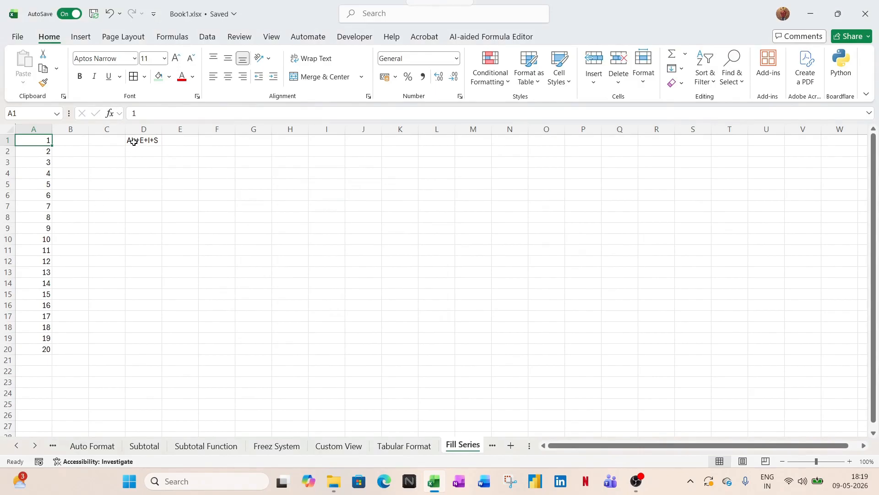
# Step: Enter the starting value 1 in cell F1
pyautogui.moveTo(210, 147); pyautogui.dragTo(230, 132)
pyautogui.click(231, 133)
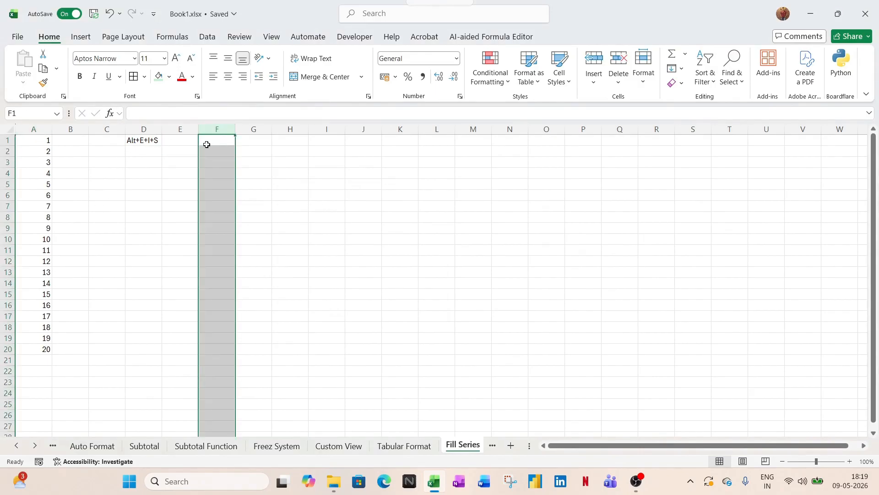
pyautogui.click(206, 143)
pyautogui.write('1')
pyautogui.press('Return')
# Step: Fill a growth series in columns from F1, with step value 2 and stop value 1000
pyautogui.click(206, 142)
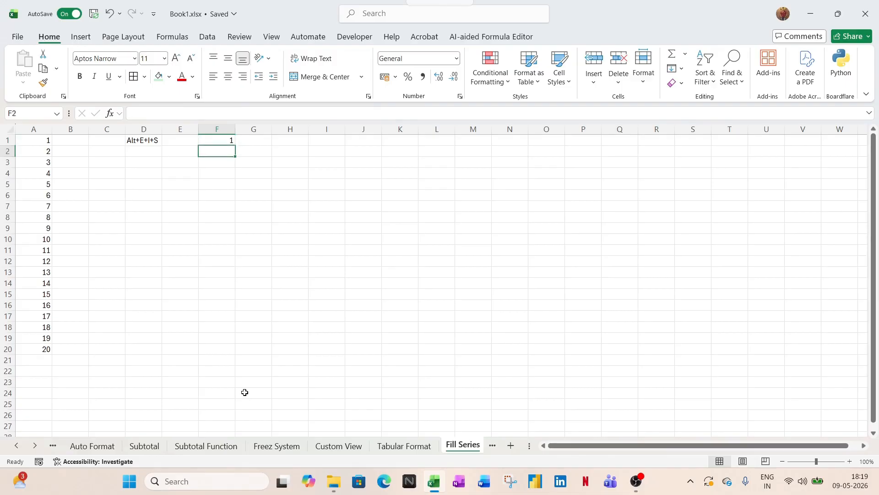
pyautogui.hotkey('alt', 'e')
pyautogui.press('i')
pyautogui.press('s')
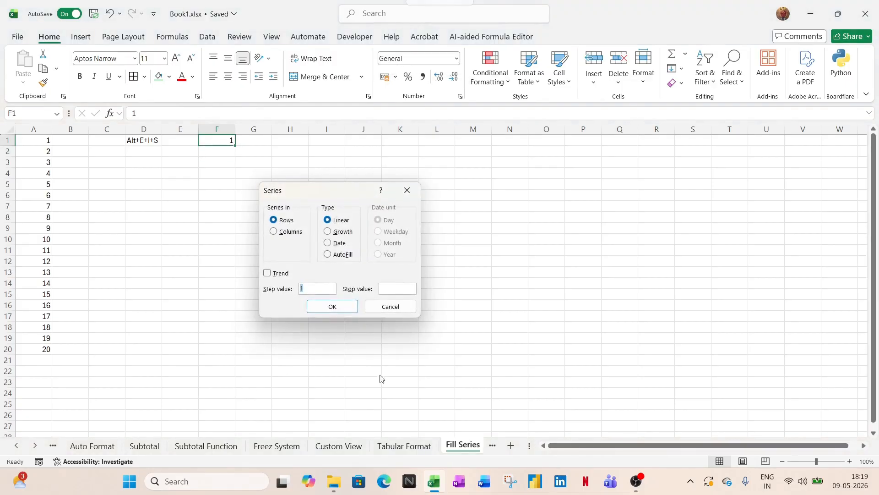
pyautogui.click(304, 232)
pyautogui.click(333, 236)
pyautogui.click(410, 290)
pyautogui.write('2')
pyautogui.press('BackSpace')
pyautogui.moveTo(309, 289); pyautogui.dragTo(255, 294)
pyautogui.write('2')
pyautogui.click(403, 289)
pyautogui.write('1000')
pyautogui.press('Return')
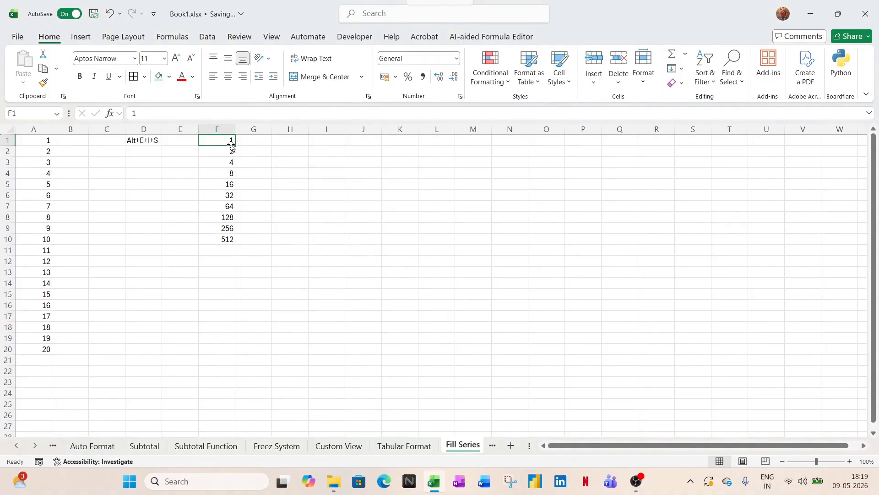
# Step: Examine how the growth series values progress from F2 to F10
pyautogui.click(230, 151)
pyautogui.click(230, 161)
pyautogui.click(227, 175)
pyautogui.click(230, 185)
pyautogui.click(225, 239)
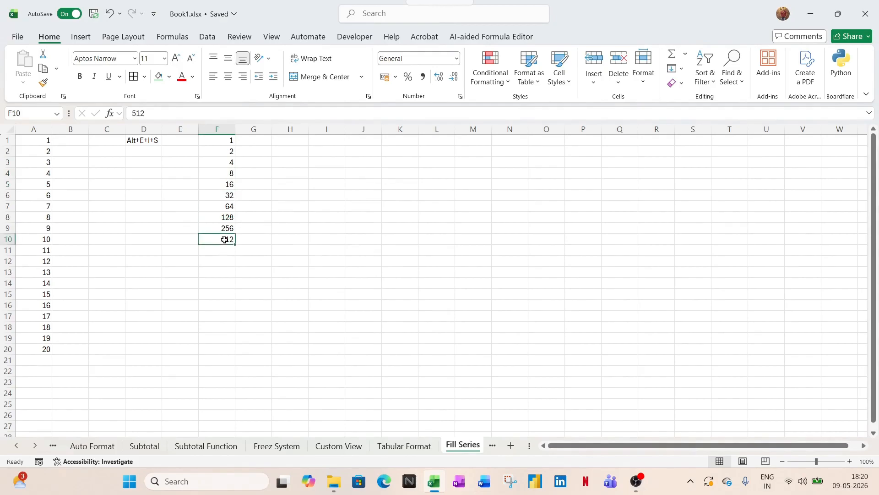
# Step: Test the next doubled value beside the growth series with the formula =F10*2 in G10, and clear that cell
pyautogui.click(227, 250)
pyautogui.click(229, 238)
pyautogui.click(245, 240)
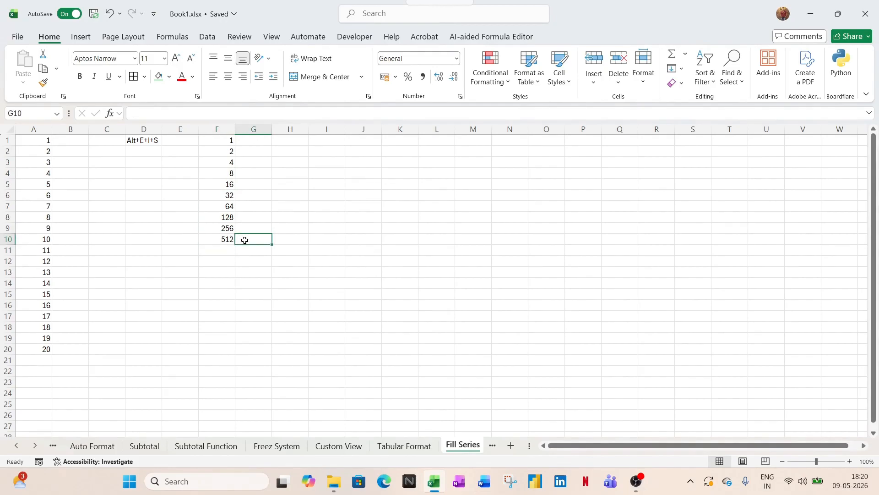
pyautogui.write('=')
pyautogui.press('Left')
pyautogui.write('*2')
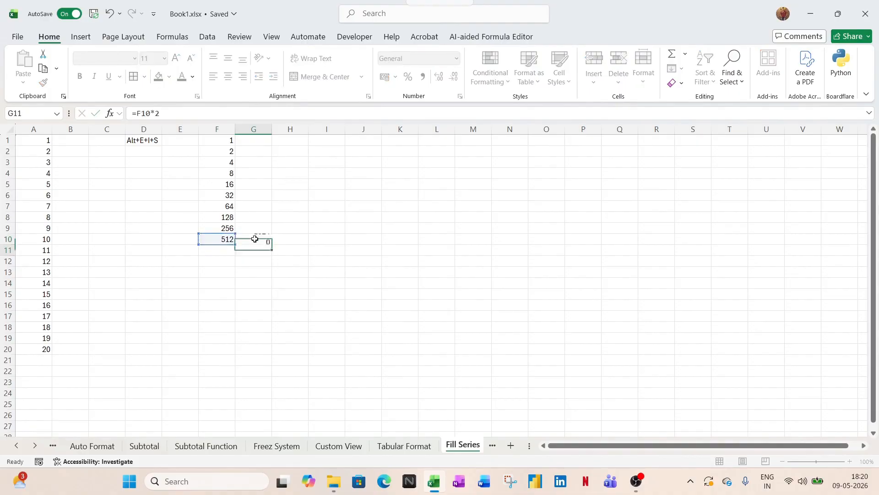
pyautogui.hotkey('ctrl', 'Return')
pyautogui.press('Delete')
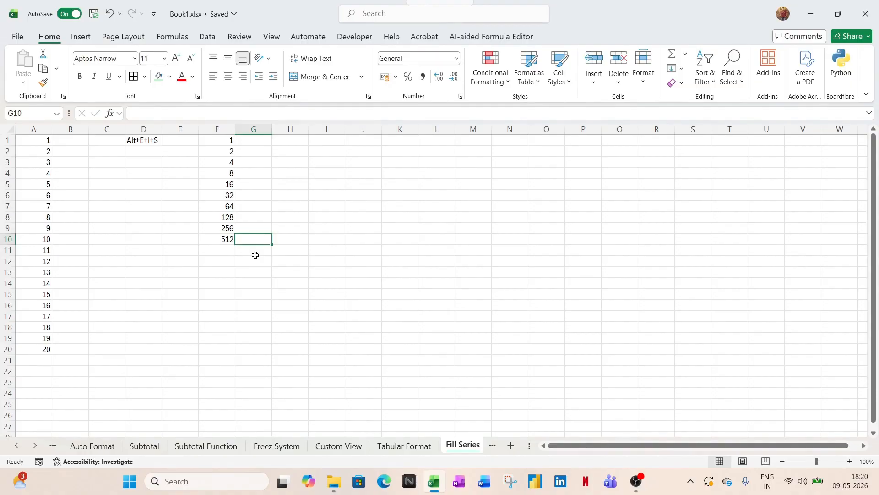
# Step: Enter the date 1-05-2026 in I1 and the next-day formula =I1+1 in I2
pyautogui.click(314, 141)
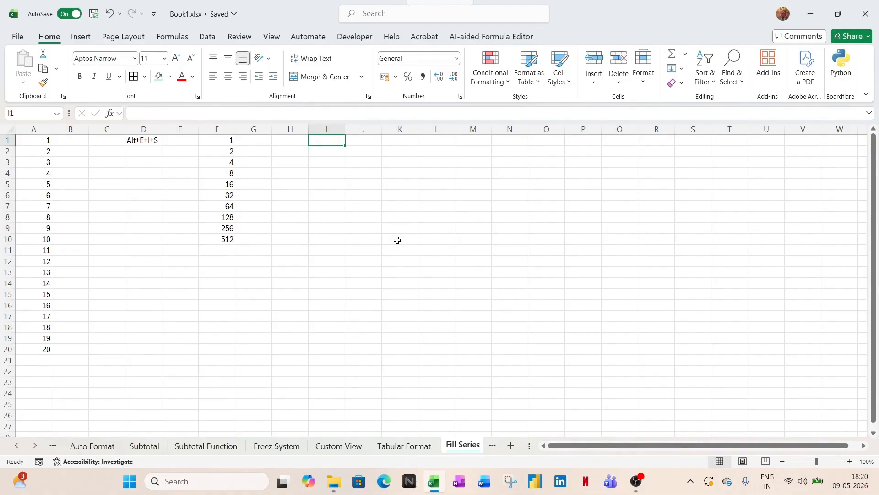
pyautogui.write('1-')
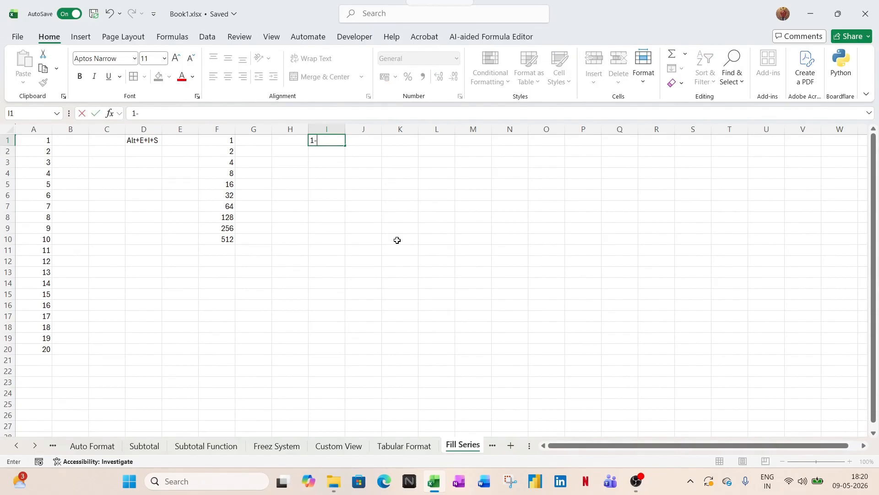
pyautogui.write('05-2026')
pyautogui.press('Return')
pyautogui.write('=')
pyautogui.press('Up')
pyautogui.write('+1')
pyautogui.press('Return')
# Step: Fill the next-day formula from I2 down to I24
pyautogui.press('Up')
pyautogui.hotkey('shift', 'Down')
pyautogui.hotkey('shift', 'Down')
pyautogui.hotkey('shift', 'Down')
pyautogui.hotkey('shift', 'Down')
pyautogui.hotkey('shift', 'Down')
pyautogui.hotkey('shift', 'Down')
pyautogui.hotkey('shift', 'Down')
pyautogui.hotkey('shift', 'Down')
pyautogui.hotkey('shift', 'Down')
pyautogui.hotkey('shift', 'Down')
pyautogui.hotkey('shift', 'Down')
pyautogui.hotkey('shift', 'Down')
pyautogui.hotkey('shift', 'Down')
pyautogui.hotkey('shift', 'Down')
pyautogui.hotkey('shift', 'Down')
pyautogui.hotkey('shift', 'Down')
pyautogui.hotkey('shift', 'Down')
pyautogui.hotkey('shift', 'Down')
pyautogui.hotkey('shift', 'Down')
pyautogui.hotkey('shift', 'Down')
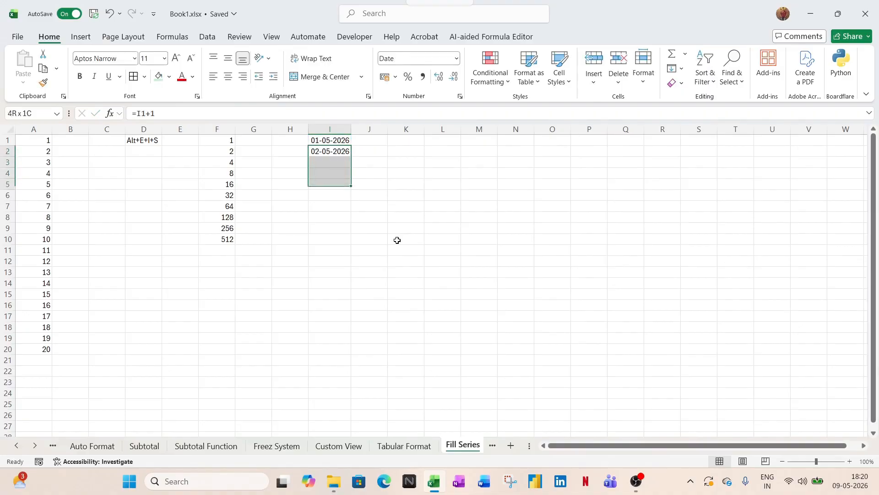
pyautogui.hotkey('ctrl', 'd')
# Step: Clear the whole date list from I1 to I24, and undo the deletion
pyautogui.press('Up')
pyautogui.hotkey('ctrl', 'shift', 'Down')
pyautogui.press('Delete')
pyautogui.press('Down')
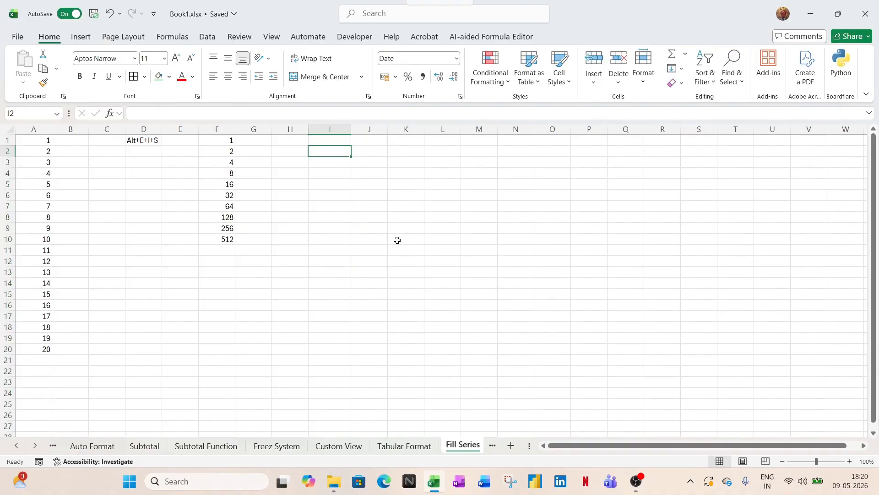
pyautogui.hotkey('ctrl', 'z')
# Step: Clear the formula dates from I2 to I24, and undo the deletion
pyautogui.press('Down')
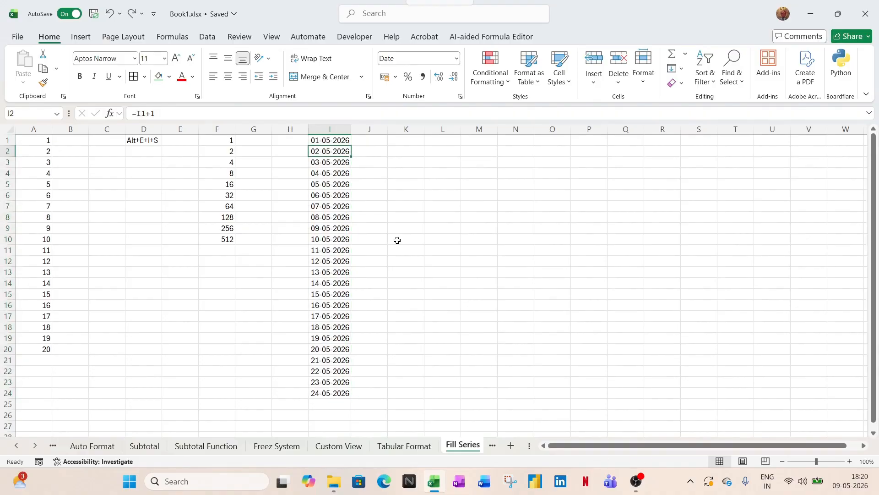
pyautogui.hotkey('ctrl', 'shift', 'Down')
pyautogui.press('Delete')
pyautogui.press('Up')
pyautogui.press('Down')
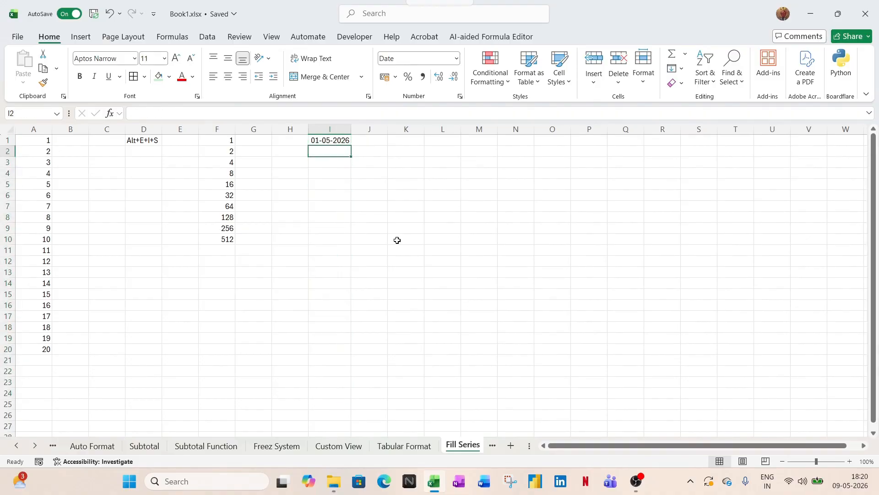
pyautogui.hotkey('ctrl', 'z')
# Step: Clear the filled dates from I3 to I24
pyautogui.press('Down')
pyautogui.hotkey('ctrl', 'shift', 'Down')
pyautogui.press('Delete')
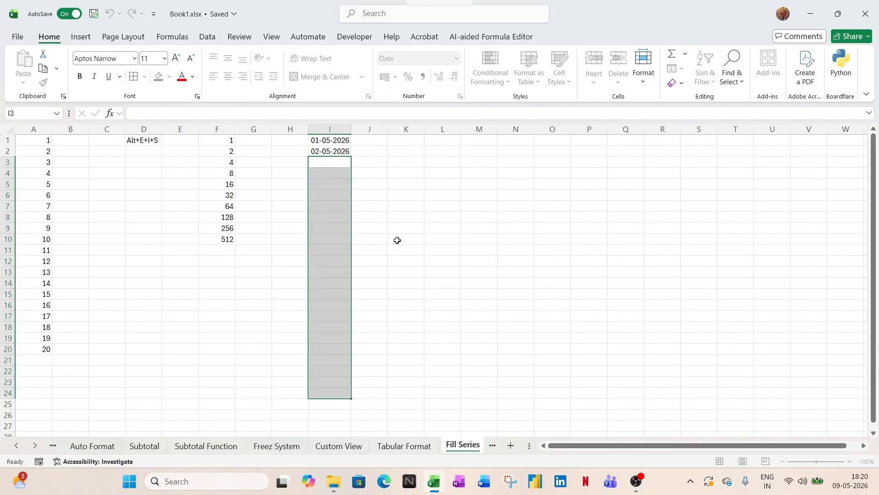
# Step: Re-enter the next-day formula =I1+1 in I2
pyautogui.press('Up')
pyautogui.press('F2')
pyautogui.press('Escape')
pyautogui.write('=')
pyautogui.press('Up')
pyautogui.write('+1')
pyautogui.press('Return')
# Step: Fill the next-day formula from I2 down to I26
pyautogui.press('Up')
pyautogui.hotkey('shift', 'Down')
pyautogui.hotkey('shift', 'Down')
pyautogui.hotkey('shift', 'Down')
pyautogui.hotkey('shift', 'Down')
pyautogui.hotkey('shift', 'Down')
pyautogui.hotkey('shift', 'Down')
pyautogui.hotkey('shift', 'Down')
pyautogui.hotkey('shift', 'Down')
pyautogui.hotkey('shift', 'Up')
pyautogui.hotkey('shift', 'Up')
pyautogui.hotkey('shift', 'Up')
pyautogui.hotkey('shift', 'Up')
pyautogui.hotkey('shift', 'Up')
pyautogui.hotkey('shift', 'Up')
pyautogui.hotkey('shift', 'Up')
pyautogui.hotkey('shift', 'Down')
pyautogui.hotkey('shift', 'Down')
pyautogui.hotkey('shift', 'Down')
pyautogui.hotkey('shift', 'Down')
pyautogui.hotkey('shift', 'Down')
pyautogui.hotkey('shift', 'Down')
pyautogui.hotkey('shift', 'Down')
pyautogui.hotkey('shift', 'Down')
pyautogui.hotkey('shift', 'Down')
pyautogui.hotkey('shift', 'Down')
pyautogui.hotkey('shift', 'Down')
pyautogui.hotkey('shift', 'Down')
pyautogui.hotkey('shift', 'Down')
pyautogui.hotkey('shift', 'Down')
pyautogui.hotkey('shift', 'Down')
pyautogui.hotkey('shift', 'Down')
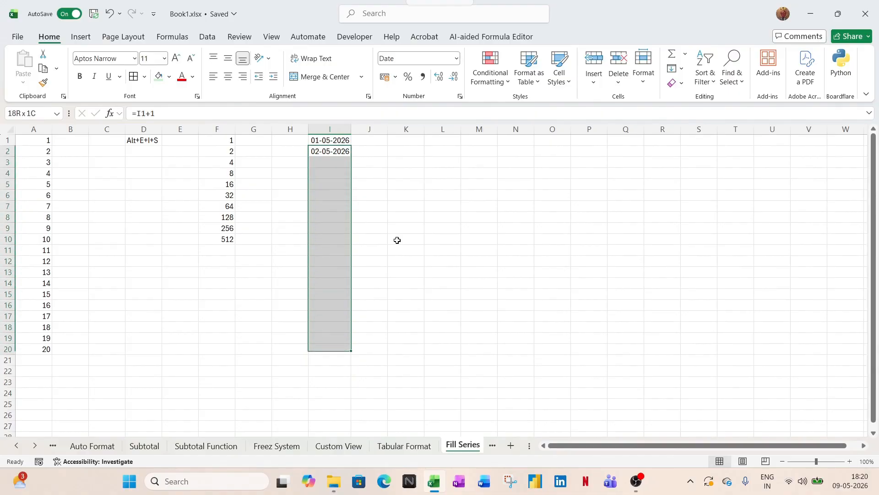
pyautogui.hotkey('shift', 'Down')
pyautogui.hotkey('shift', 'Down')
pyautogui.hotkey('shift', 'Down')
pyautogui.hotkey('shift', 'Down')
pyautogui.hotkey('shift', 'Down')
pyautogui.hotkey('shift', 'Down')
pyautogui.hotkey('shift', 'Down')
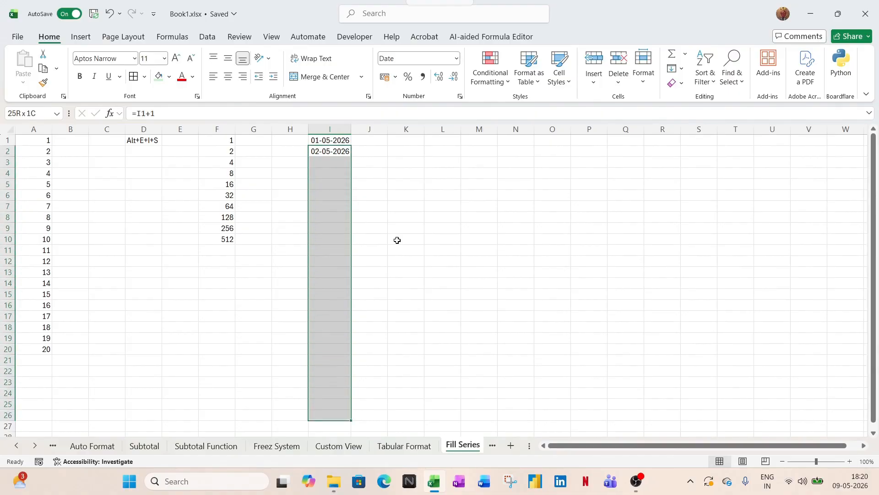
pyautogui.hotkey('shift', 'Up')
pyautogui.hotkey('shift', 'Up')
pyautogui.hotkey('shift', 'Up')
pyautogui.hotkey('shift', 'Up')
pyautogui.hotkey('shift', 'Up')
pyautogui.hotkey('shift', 'Up')
pyautogui.hotkey('shift', 'Up')
pyautogui.hotkey('shift', 'Up')
pyautogui.hotkey('shift', 'Up')
pyautogui.hotkey('shift', 'Up')
pyautogui.hotkey('shift', 'Up')
pyautogui.hotkey('shift', 'Up')
pyautogui.hotkey('shift', 'Up')
pyautogui.hotkey('shift', 'Up')
pyautogui.hotkey('shift', 'Up')
pyautogui.hotkey('shift', 'Up')
pyautogui.hotkey('shift', 'Up')
pyautogui.hotkey('shift', 'Up')
pyautogui.hotkey('shift', 'Up')
pyautogui.hotkey('shift', 'Up')
pyautogui.hotkey('shift', 'Down')
pyautogui.hotkey('shift', 'Down')
pyautogui.hotkey('shift', 'Down')
pyautogui.hotkey('shift', 'Down')
pyautogui.hotkey('shift', 'Down')
pyautogui.hotkey('shift', 'Down')
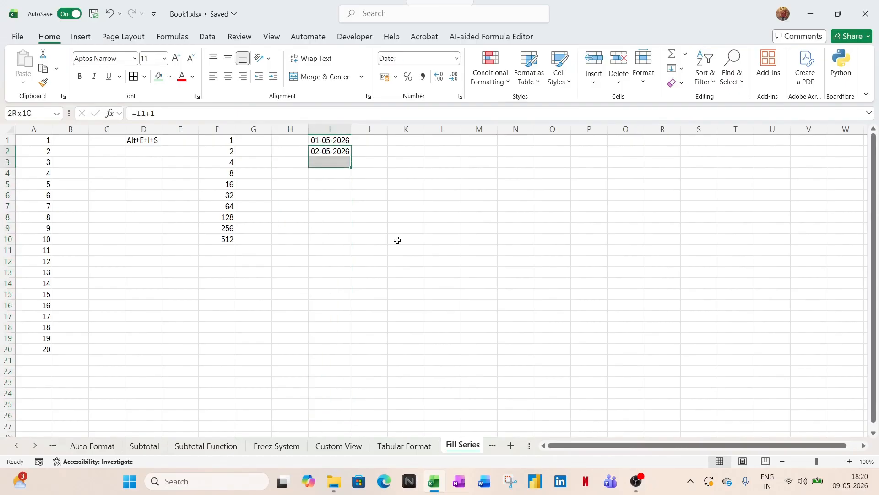
pyautogui.hotkey('shift', 'Down')
pyautogui.hotkey('shift', 'Down')
pyautogui.hotkey('shift', 'Down')
pyautogui.hotkey('shift', 'Down')
pyautogui.hotkey('shift', 'Down')
pyautogui.hotkey('shift', 'Down')
pyautogui.hotkey('shift', 'Down')
pyautogui.hotkey('shift', 'Down')
pyautogui.hotkey('shift', 'Down')
pyautogui.hotkey('shift', 'Down')
pyautogui.hotkey('shift', 'Down')
pyautogui.hotkey('shift', 'Down')
pyautogui.hotkey('shift', 'Down')
pyautogui.hotkey('shift', 'Down')
pyautogui.hotkey('shift', 'Down')
pyautogui.hotkey('shift', 'Down')
pyautogui.hotkey('shift', 'Down')
pyautogui.hotkey('shift', 'Down')
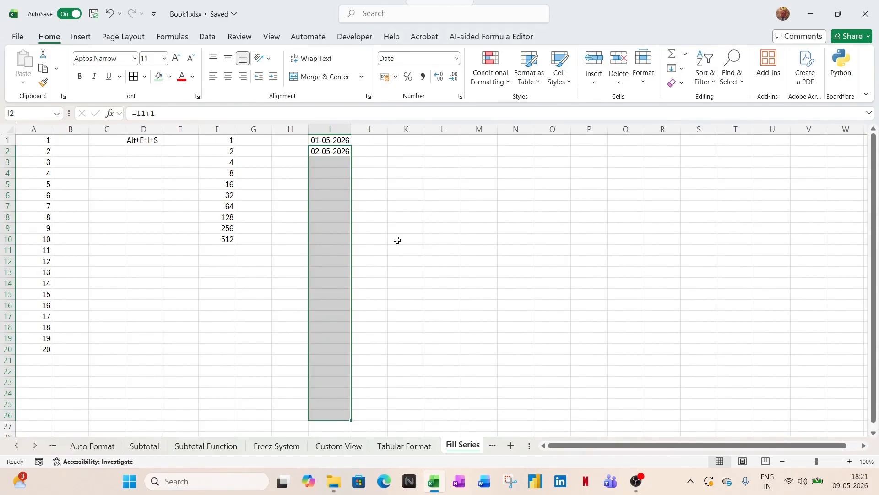
pyautogui.hotkey('ctrl', 'd')
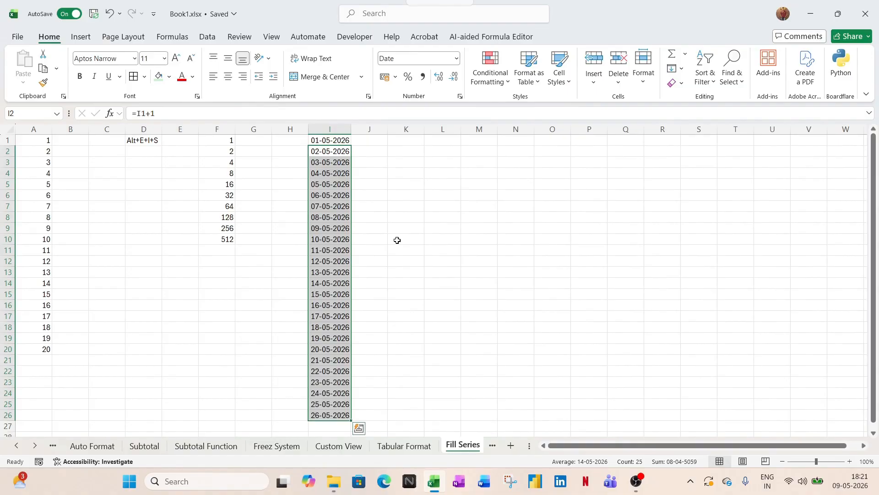
# Step: Clear the filled dates from I3 to I26
pyautogui.hotkey('ctrl', 'Down')
pyautogui.hotkey('ctrl', 'Up')
pyautogui.press('Down')
pyautogui.hotkey('ctrl', 'shift', 'Down')
pyautogui.hotkey('ctrl', 'z')
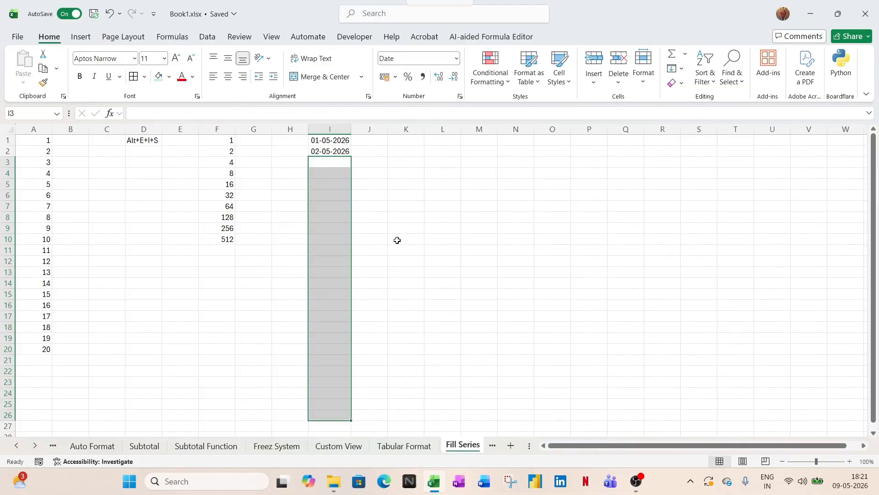
pyautogui.hotkey('shift', 'Up')
pyautogui.hotkey('shift', 'Up')
pyautogui.hotkey('shift', 'Up')
pyautogui.hotkey('shift', 'Up')
pyautogui.hotkey('shift', 'Up')
pyautogui.hotkey('shift', 'Up')
pyautogui.hotkey('shift', 'Up')
pyautogui.hotkey('shift', 'Up')
pyautogui.hotkey('shift', 'Up')
pyautogui.hotkey('shift', 'Up')
pyautogui.hotkey('shift', 'Up')
pyautogui.hotkey('shift', 'Up')
pyautogui.hotkey('shift', 'Up')
pyautogui.hotkey('shift', 'Up')
pyautogui.hotkey('shift', 'Up')
pyautogui.hotkey('shift', 'Up')
pyautogui.hotkey('shift', 'Up')
pyautogui.hotkey('shift', 'Up')
pyautogui.hotkey('shift', 'Up')
pyautogui.hotkey('shift', 'Up')
pyautogui.hotkey('shift', 'Up')
pyautogui.hotkey('shift', 'Up')
pyautogui.hotkey('shift', 'Up')
pyautogui.hotkey('shift', 'Up')
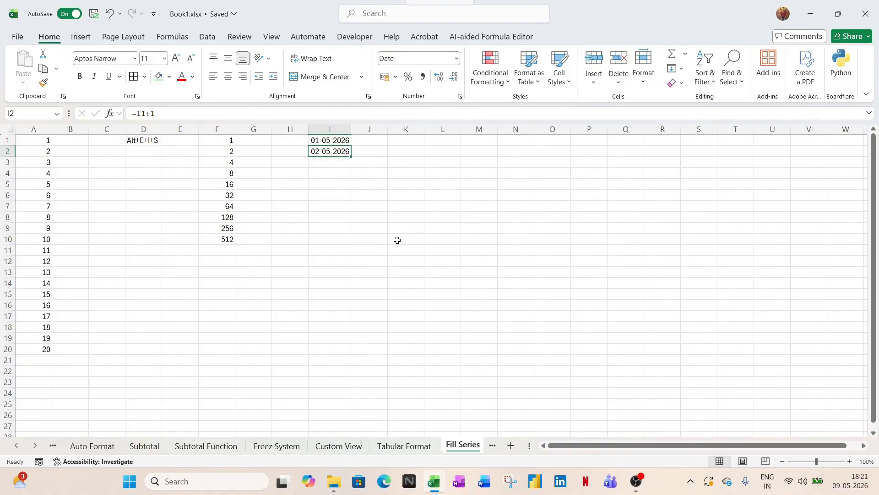
pyautogui.hotkey('shift', 'Down')
pyautogui.hotkey('shift', 'Down')
pyautogui.hotkey('shift', 'Down')
pyautogui.hotkey('shift', 'Down')
pyautogui.hotkey('shift', 'Down')
pyautogui.hotkey('shift', 'Down')
pyautogui.hotkey('shift', 'Down')
pyautogui.hotkey('shift', 'Down')
pyautogui.hotkey('shift', 'Down')
pyautogui.hotkey('shift', 'Down')
pyautogui.hotkey('shift', 'Down')
pyautogui.hotkey('shift', 'Down')
pyautogui.hotkey('shift', 'Down')
pyautogui.hotkey('shift', 'Down')
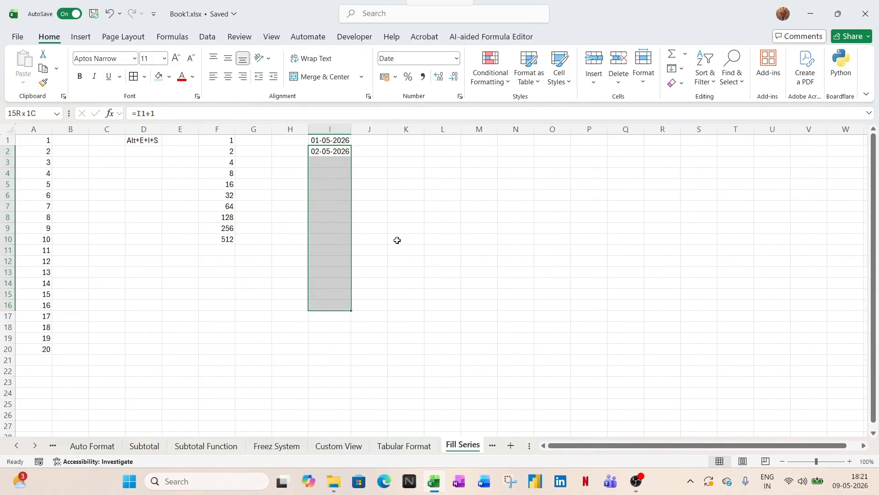
# Step: Delete the next-day formula from I2, keeping only the start date in I1
pyautogui.press('Up')
pyautogui.press('Down')
pyautogui.press('F2')
pyautogui.press('Escape')
pyautogui.press('Delete')
pyautogui.press('Up')
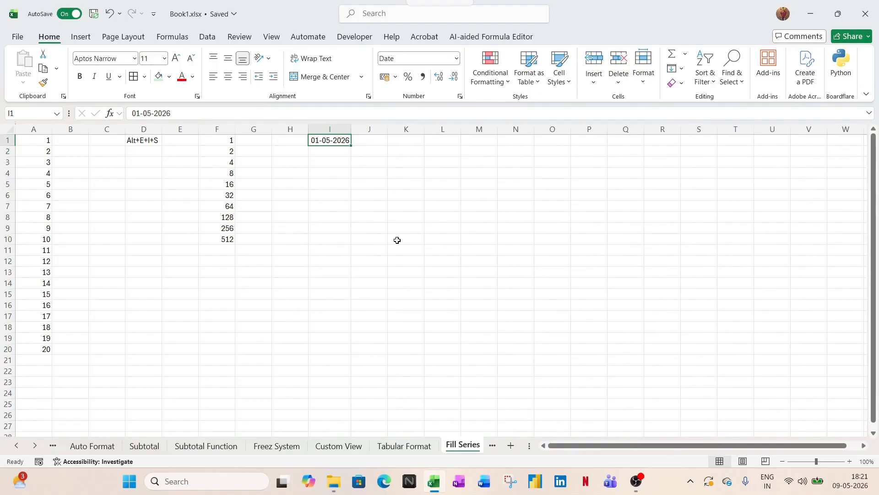
# Step: Check the May 2026 calendar and fill column I from I1 with a daily Date series, stop value 31-05-2026
pyautogui.click(854, 487)
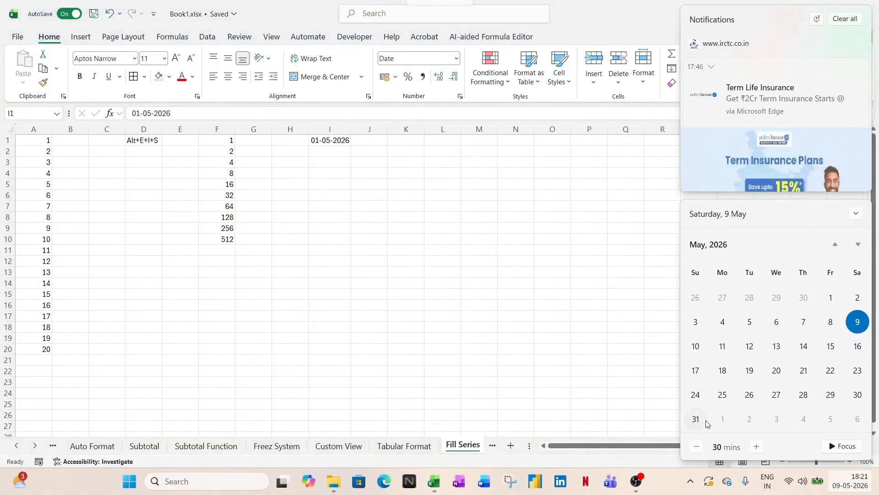
pyautogui.click(328, 141)
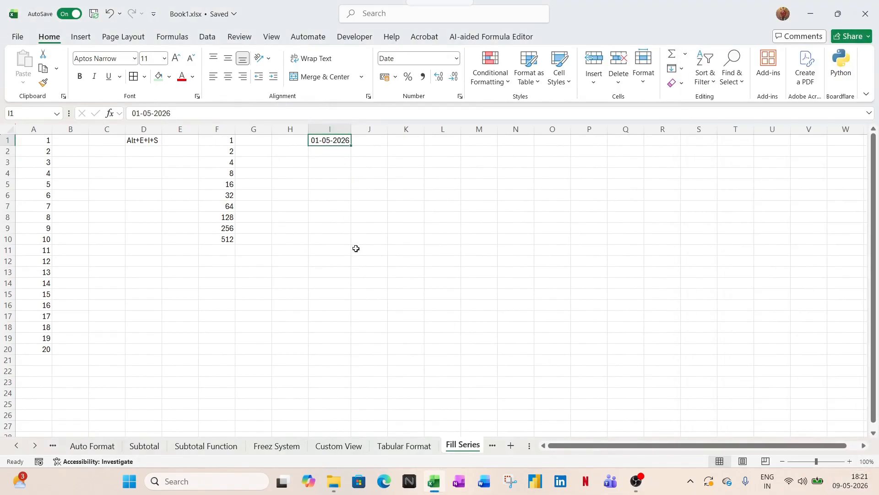
pyautogui.click(339, 171)
pyautogui.click(330, 150)
pyautogui.click(330, 140)
pyautogui.press('alt')
pyautogui.press('e')
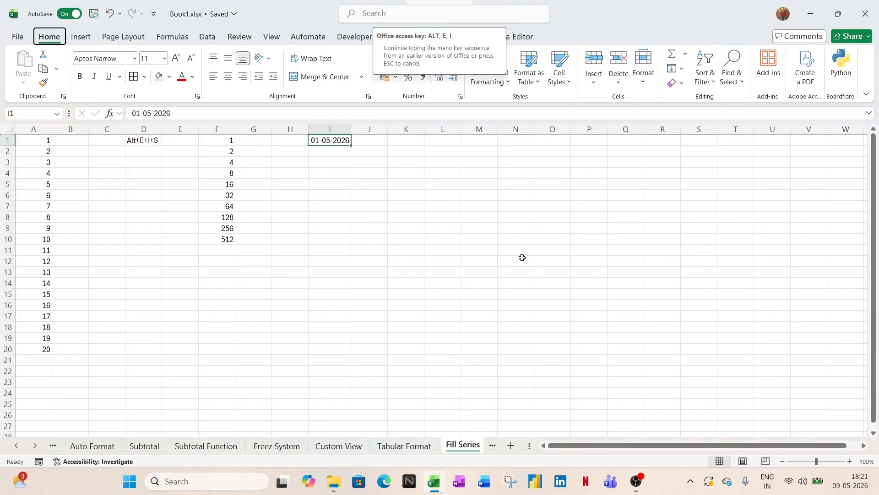
pyautogui.press('i')
pyautogui.press('s')
pyautogui.click(281, 231)
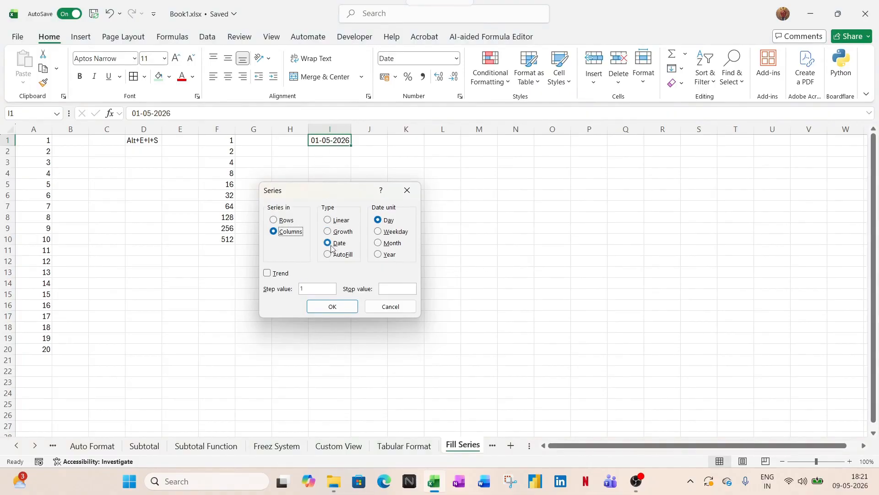
pyautogui.click(379, 222)
pyautogui.click(393, 288)
pyautogui.write('31-05-2026')
pyautogui.click(311, 304)
# Step: Review the filled dates in column I from the first to the last entry
pyautogui.scroll(-2, 354, 309)
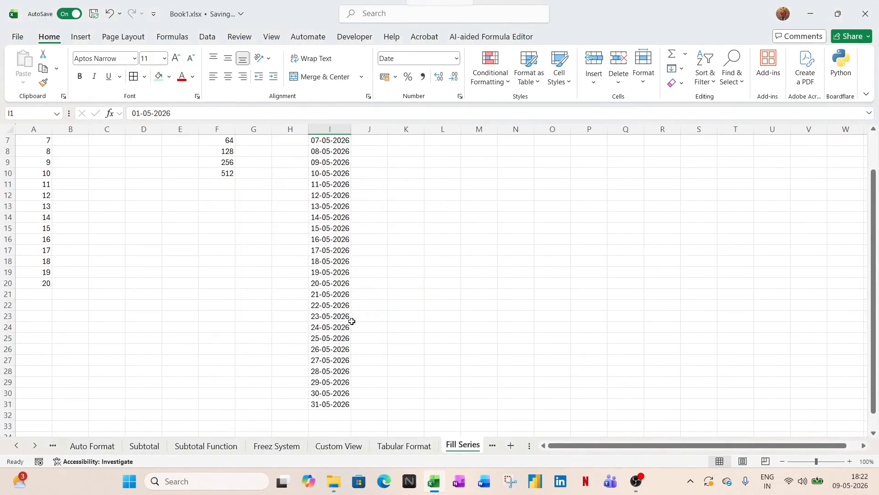
pyautogui.hotkey('ctrl', 'Down')
pyautogui.scroll(2, 329, 395)
pyautogui.scroll(-2, 321, 412)
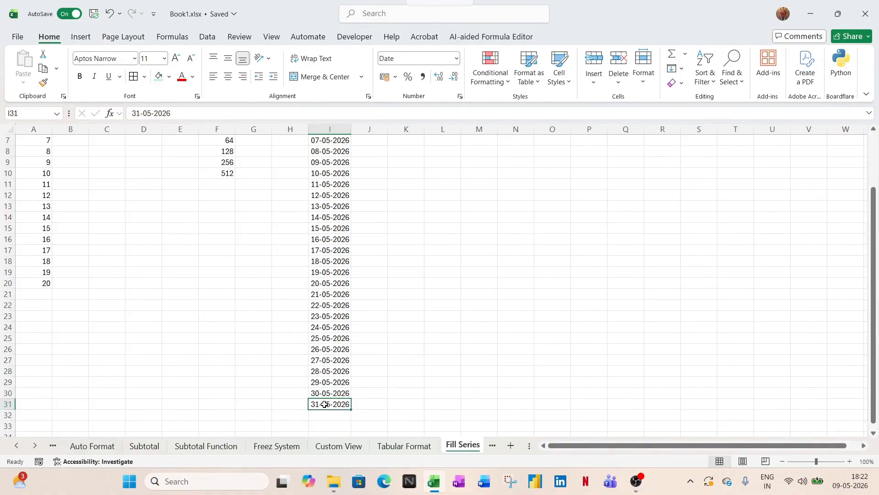
pyautogui.scroll(2, 369, 236)
pyautogui.click(324, 141)
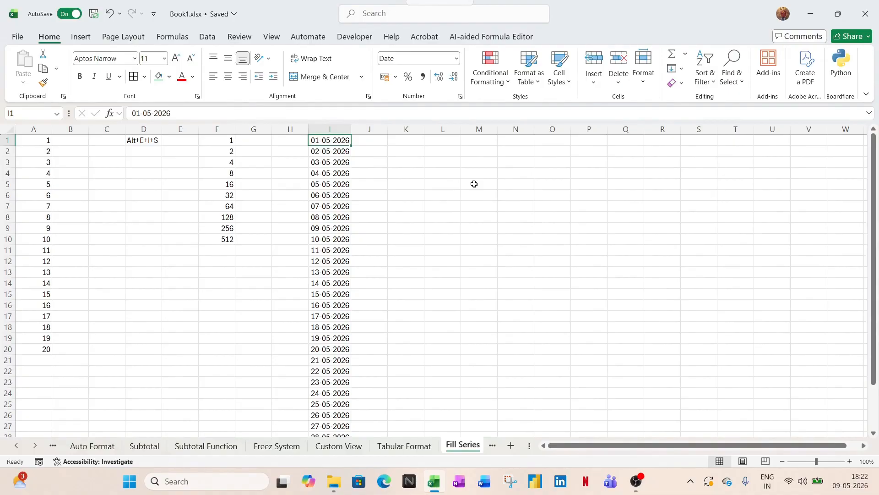
# Step: Copy the start date from I1 to L1 and autofit the width of column L
pyautogui.press('Right')
pyautogui.press('Right')
pyautogui.press('Right')
pyautogui.press('Left')
pyautogui.press('Left')
pyautogui.press('Left')
pyautogui.hotkey('ctrl', 'c')
pyautogui.press('Right')
pyautogui.press('Right')
pyautogui.press('Right')
pyautogui.hotkey('ctrl', 'v')
pyautogui.press('Escape')
pyautogui.hotkey('alt', 'h')
pyautogui.press('o')
pyautogui.press('i')
# Step: Fill column L from L1 with a Date series by weekday, step value 1 and stop value 31-05-2026
pyautogui.hotkey('alt', 'e')
pyautogui.press('i')
pyautogui.press('s')
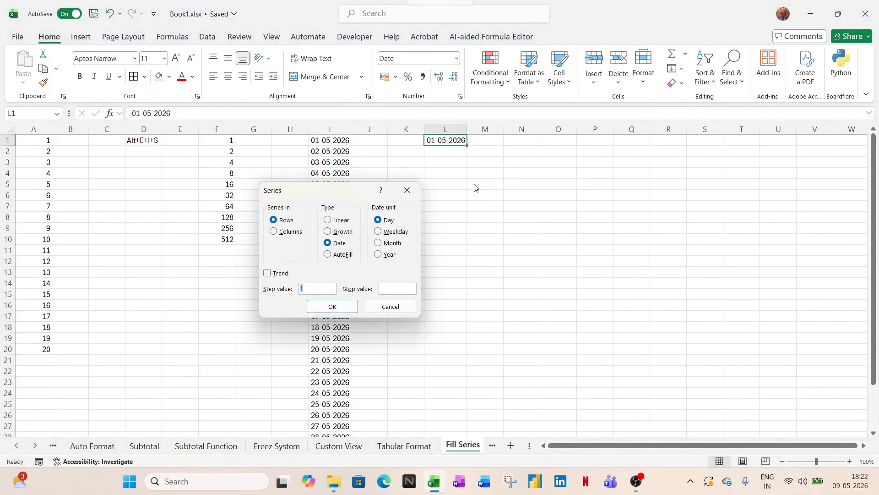
pyautogui.click(289, 233)
pyautogui.click(404, 232)
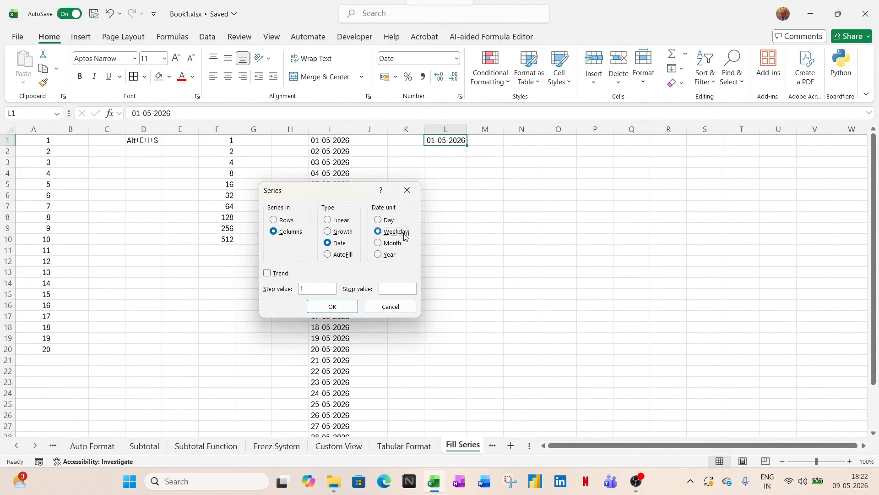
pyautogui.click(387, 289)
pyautogui.write('31-05-2026')
pyautogui.click(333, 307)
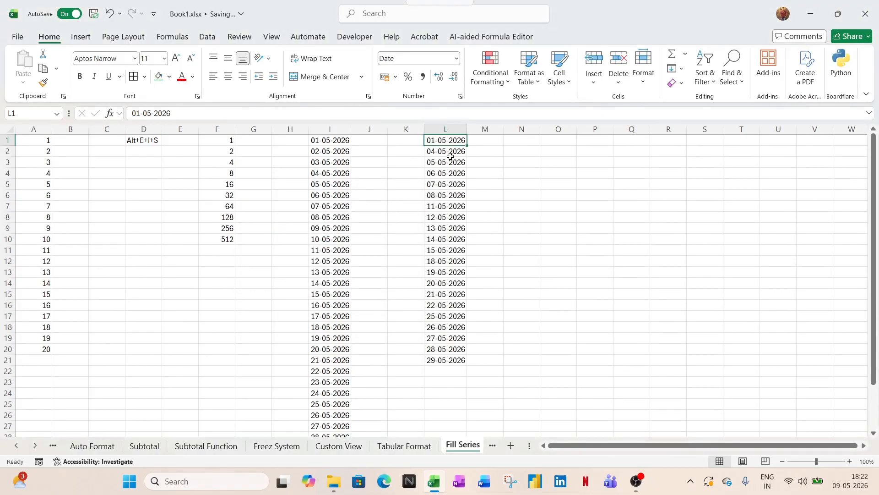
# Step: Compare the weekday dates in column L with column I and the May 2026 calendar for skipped weekends
pyautogui.moveTo(332, 152); pyautogui.dragTo(335, 164)
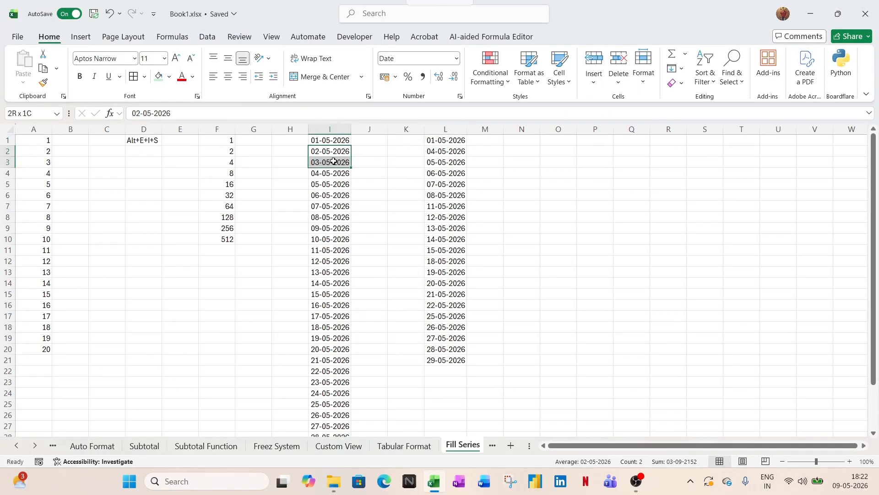
pyautogui.click(850, 481)
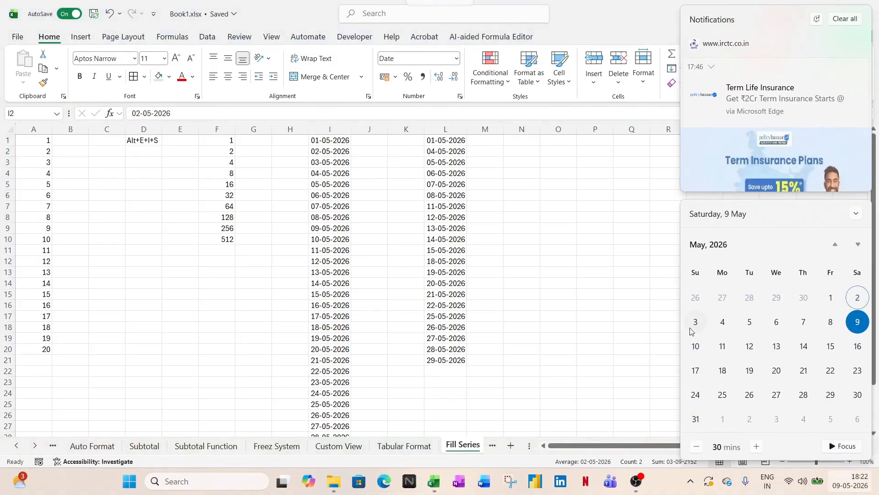
pyautogui.press('Escape')
pyautogui.click(446, 130)
pyautogui.click(483, 180)
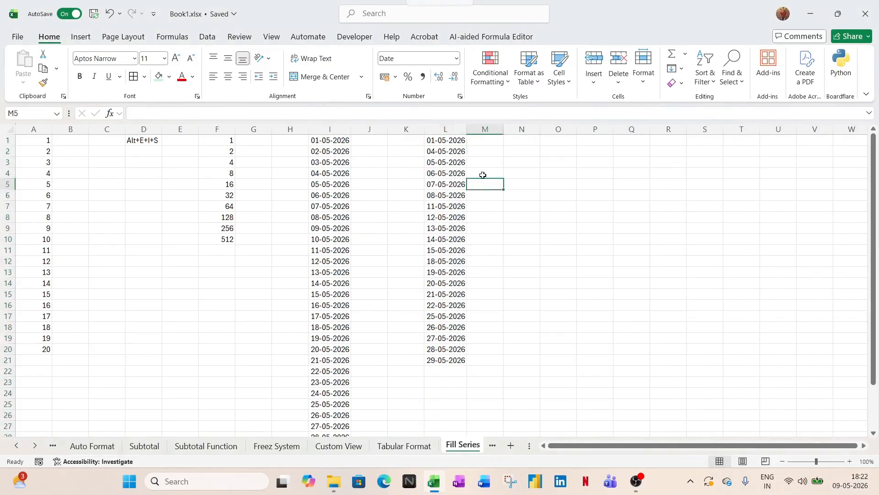
pyautogui.moveTo(456, 140); pyautogui.dragTo(457, 361)
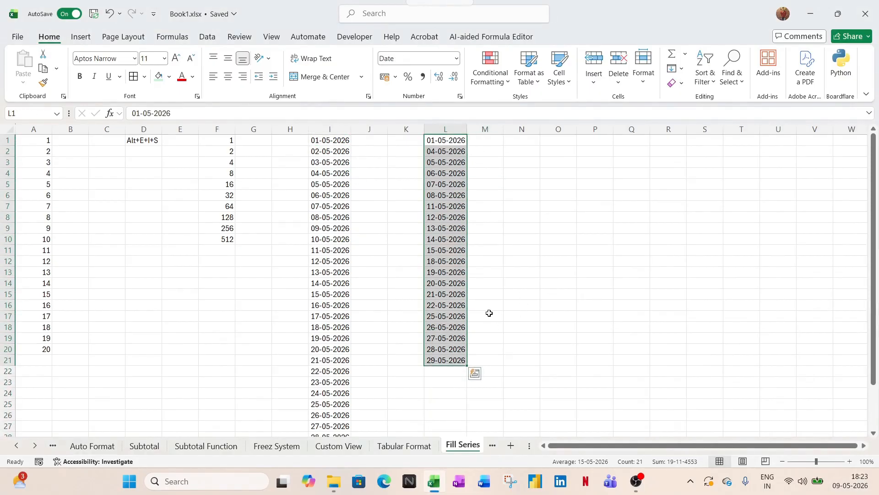
pyautogui.click(507, 154)
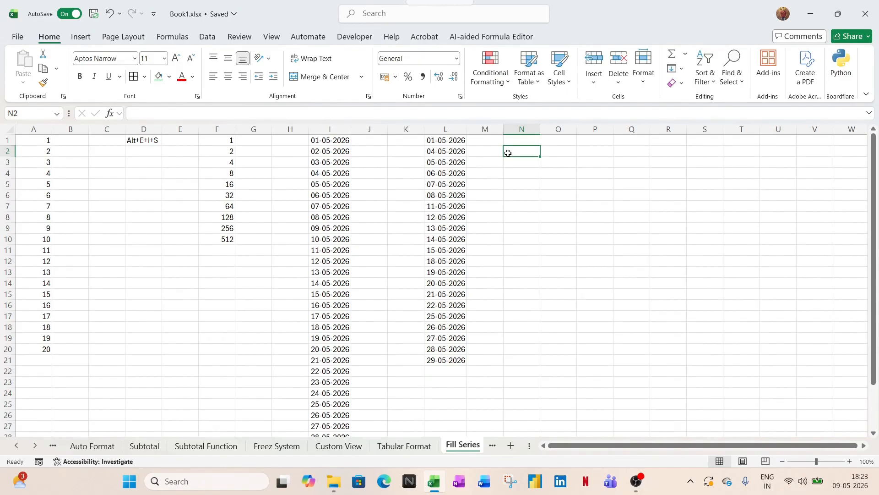
pyautogui.press('Up')
pyautogui.press('Left')
pyautogui.hotkey('alt', 'e')
pyautogui.press('i')
pyautogui.press('s')
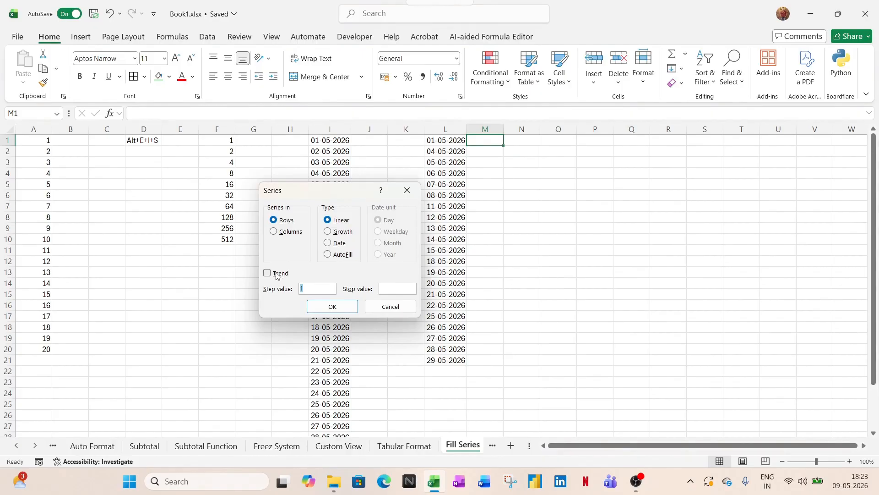
pyautogui.press('Escape')
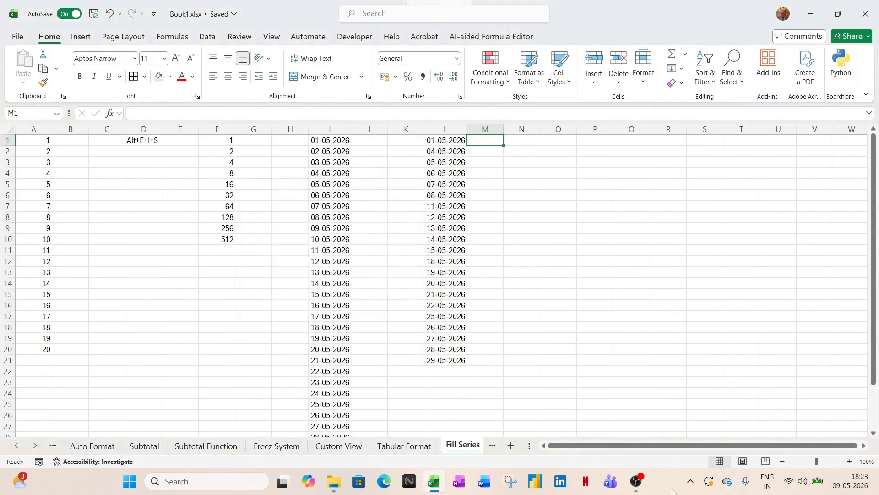
# Step: Enter 1 in P1 and 2 in P2 as starting values for a trend series
pyautogui.click(632, 141)
pyautogui.click(589, 139)
pyautogui.write('2')
pyautogui.press('Return')
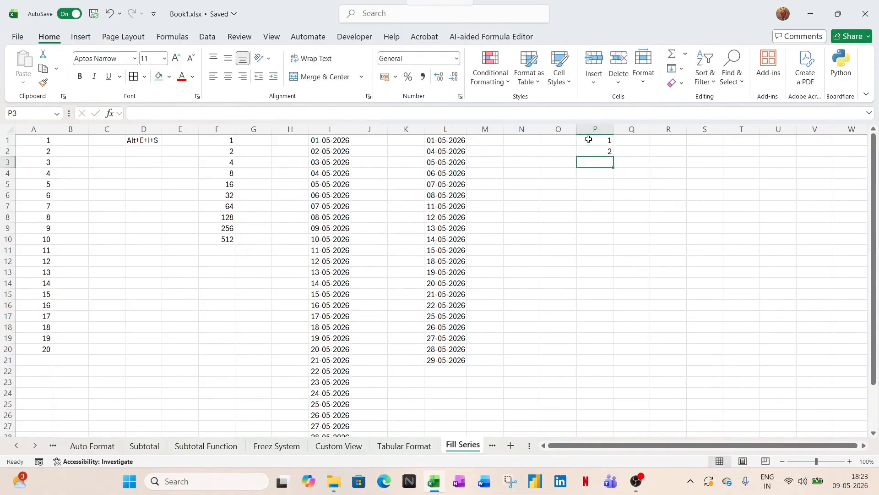
# Step: Fill P1 to P24 with a linear series in columns, using the Trend option
pyautogui.click(604, 141)
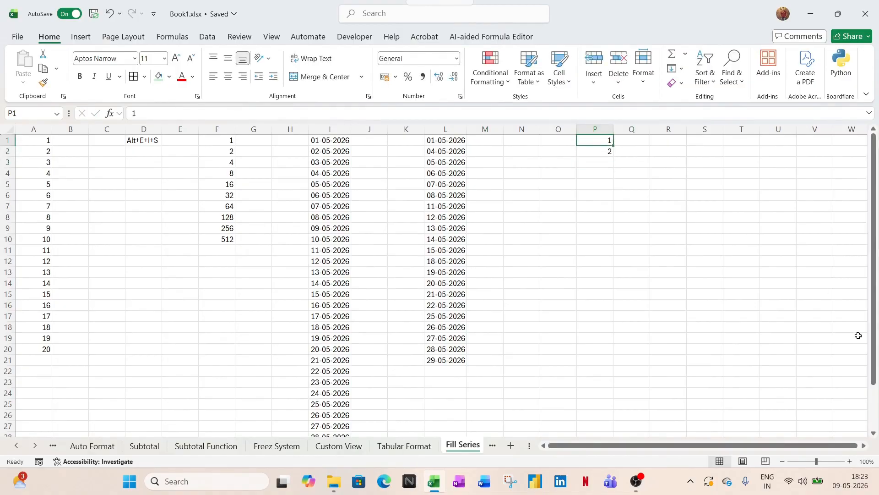
pyautogui.hotkey('shift', 'Down')
pyautogui.hotkey('shift', 'Down')
pyautogui.hotkey('shift', 'Down')
pyautogui.hotkey('shift', 'Down')
pyautogui.hotkey('shift', 'Down')
pyautogui.hotkey('shift', 'Down')
pyautogui.hotkey('shift', 'Down')
pyautogui.hotkey('shift', 'Down')
pyautogui.hotkey('shift', 'Down')
pyautogui.hotkey('shift', 'Down')
pyautogui.hotkey('shift', 'Down')
pyautogui.hotkey('shift', 'Down')
pyautogui.hotkey('shift', 'Down')
pyautogui.hotkey('shift', 'Down')
pyautogui.hotkey('shift', 'Down')
pyautogui.hotkey('shift', 'Down')
pyautogui.hotkey('shift', 'Down')
pyautogui.hotkey('shift', 'Down')
pyautogui.hotkey('shift', 'Down')
pyautogui.hotkey('shift', 'Down')
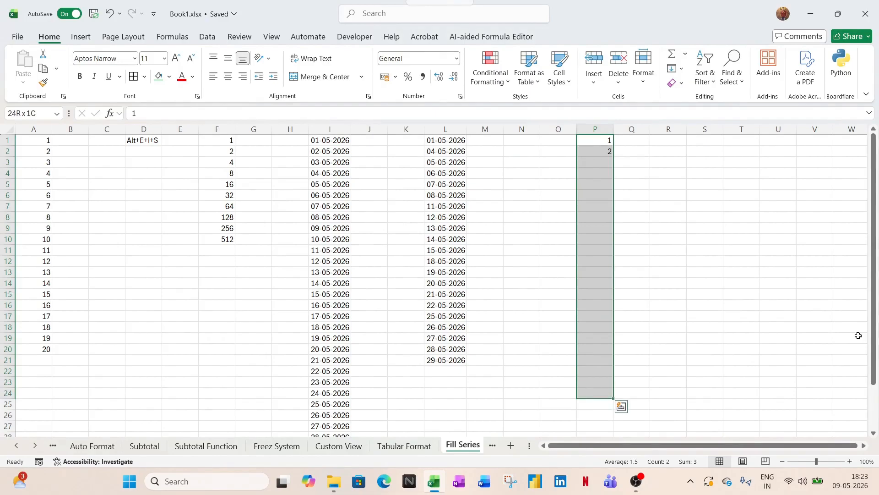
pyautogui.hotkey('alt', 'e')
pyautogui.press('i')
pyautogui.press('s')
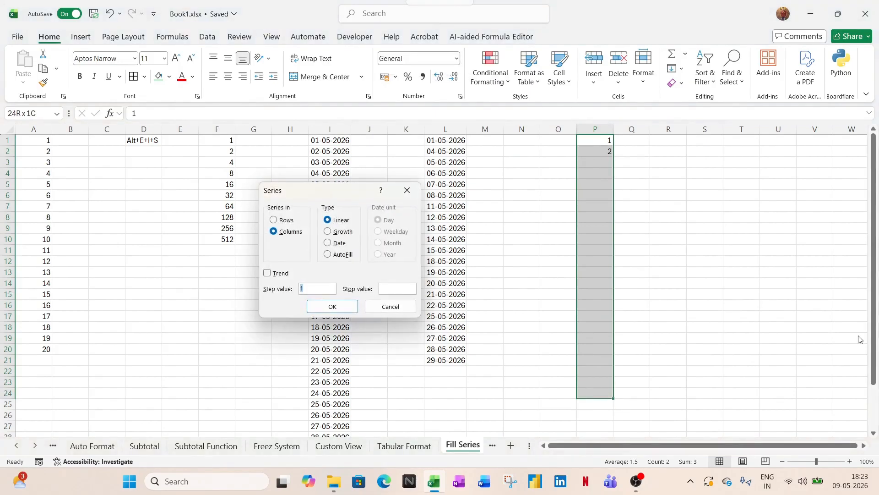
pyautogui.click(268, 273)
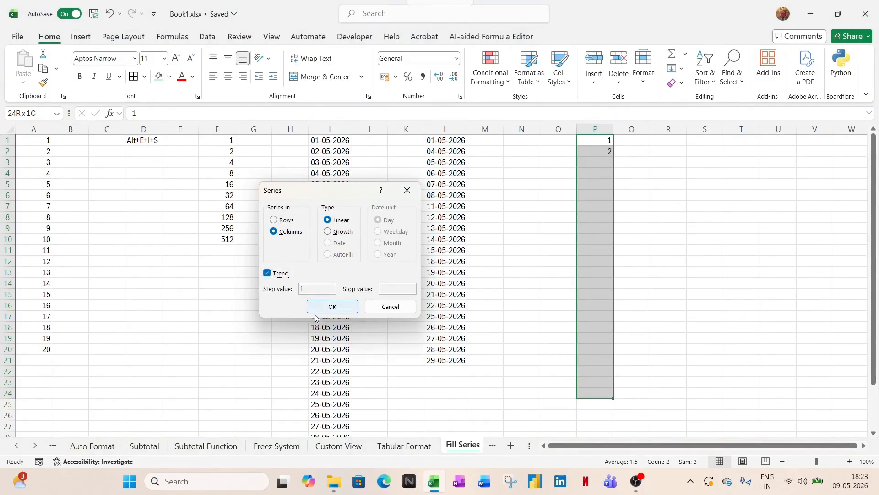
pyautogui.click(326, 310)
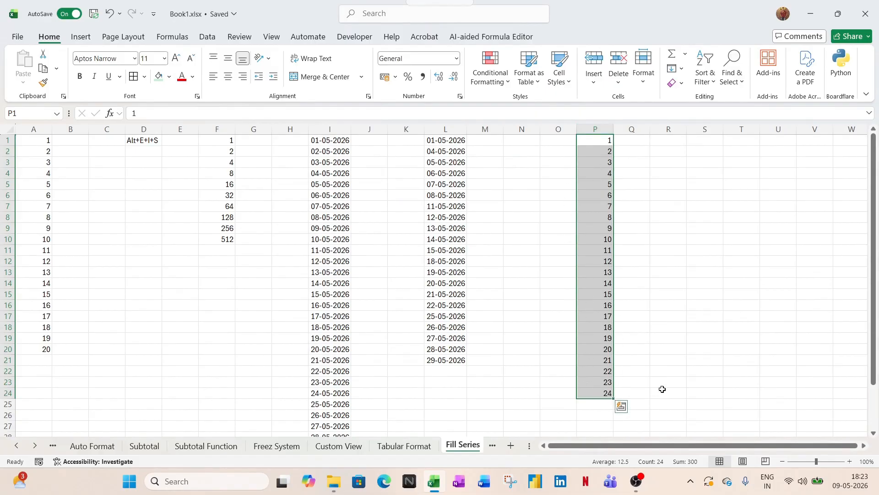
# Step: Clear the values from P2 down to P24 and re-enter 2 in P2
pyautogui.press('Down')
pyautogui.hotkey('ctrl', 'shift', 'Down')
pyautogui.press('Delete')
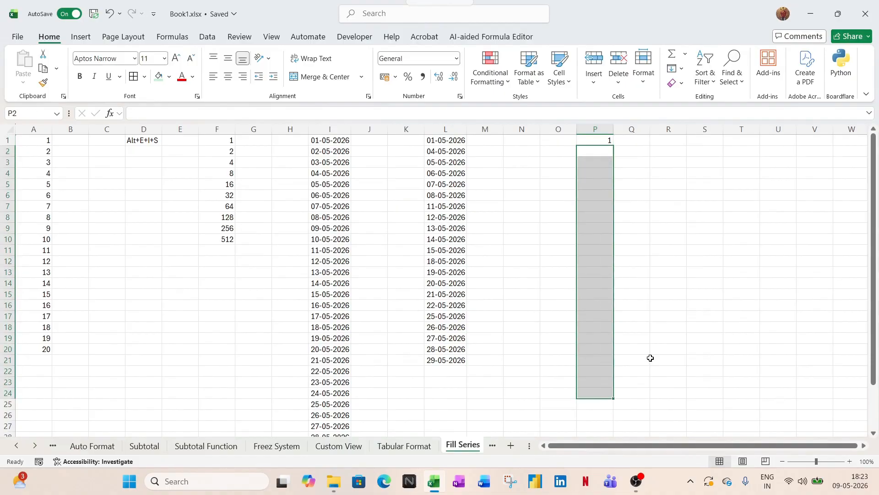
pyautogui.press('Up')
pyautogui.press('Down')
pyautogui.write('2')
pyautogui.press('Return')
# Step: Fill P1 to P26 with a linear series in columns, using the Trend option
pyautogui.press('Up')
pyautogui.press('Up')
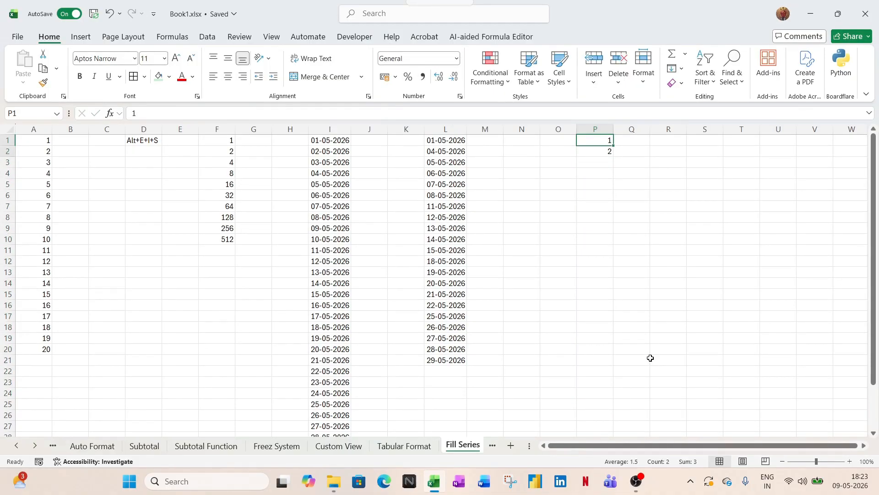
pyautogui.hotkey('shift', 'Down')
pyautogui.hotkey('shift', 'Down')
pyautogui.hotkey('shift', 'Down')
pyautogui.hotkey('shift', 'Down')
pyautogui.hotkey('shift', 'Down')
pyautogui.hotkey('shift', 'Down')
pyautogui.hotkey('shift', 'Down')
pyautogui.hotkey('shift', 'Down')
pyautogui.hotkey('shift', 'Down')
pyautogui.hotkey('shift', 'Down')
pyautogui.hotkey('shift', 'Down')
pyautogui.hotkey('shift', 'Down')
pyautogui.hotkey('shift', 'Down')
pyautogui.hotkey('shift', 'Down')
pyautogui.hotkey('shift', 'Down')
pyautogui.hotkey('shift', 'Down')
pyautogui.hotkey('shift', 'Down')
pyautogui.hotkey('shift', 'Down')
pyautogui.hotkey('shift', 'Down')
pyautogui.hotkey('shift', 'Down')
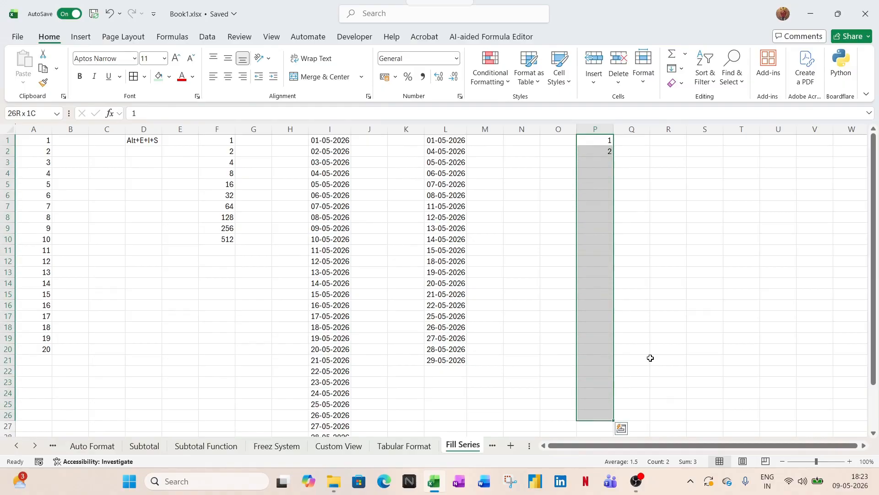
pyautogui.hotkey('alt', 'e')
pyautogui.press('i')
pyautogui.press('s')
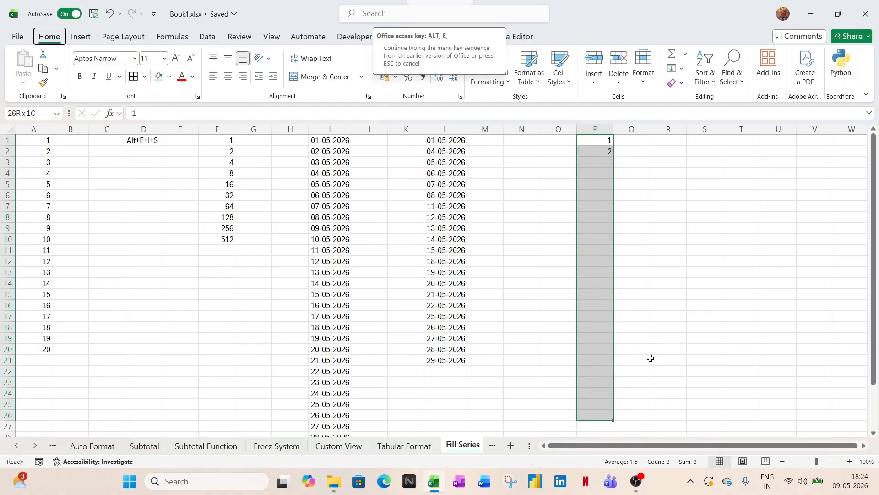
pyautogui.click(267, 273)
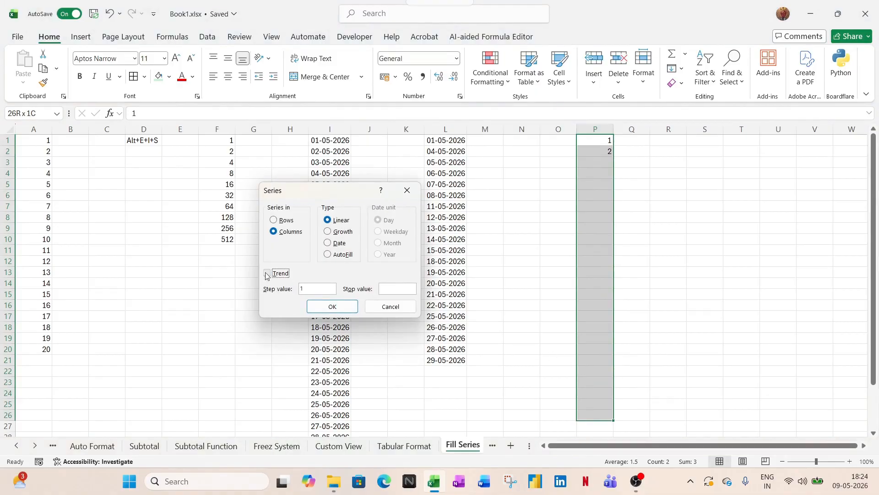
pyautogui.click(339, 308)
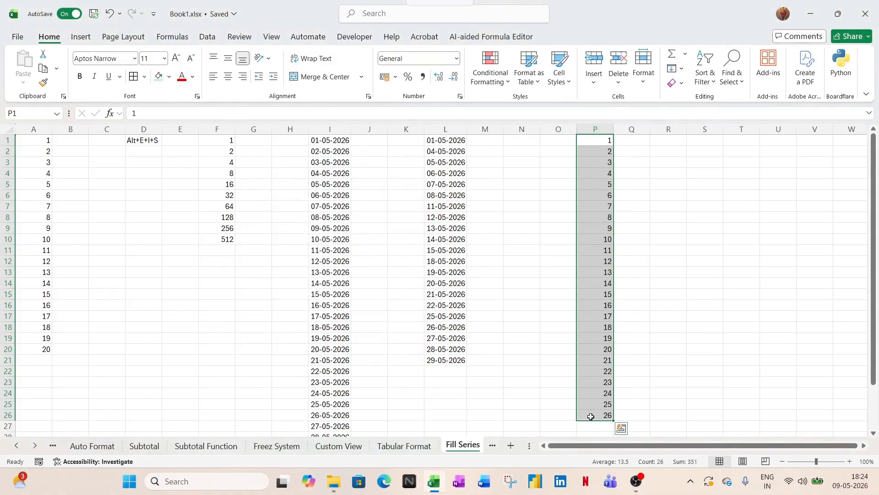
# Step: Clear the values from P3 down to P26 and enter 1, 2, 4 and 8 in P1 to P4
pyautogui.click(604, 167)
pyautogui.hotkey('ctrl', 'shift', 'Down')
pyautogui.press('Delete')
pyautogui.press('Up')
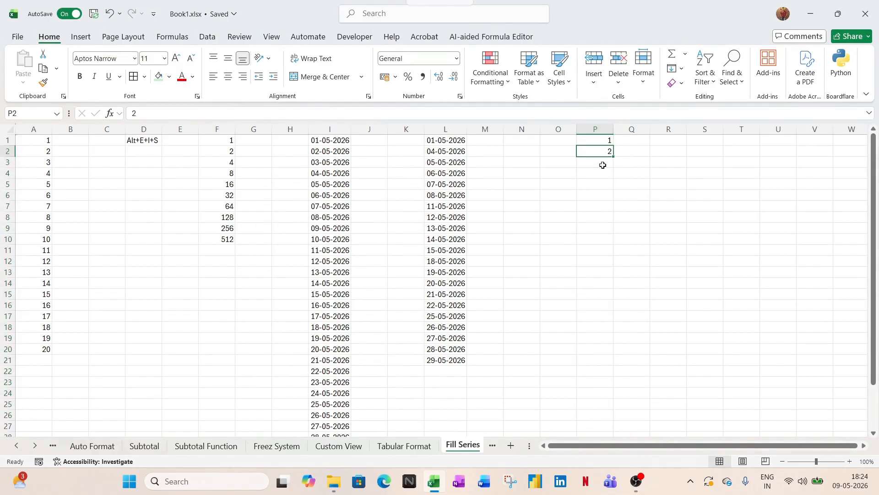
pyautogui.write('2')
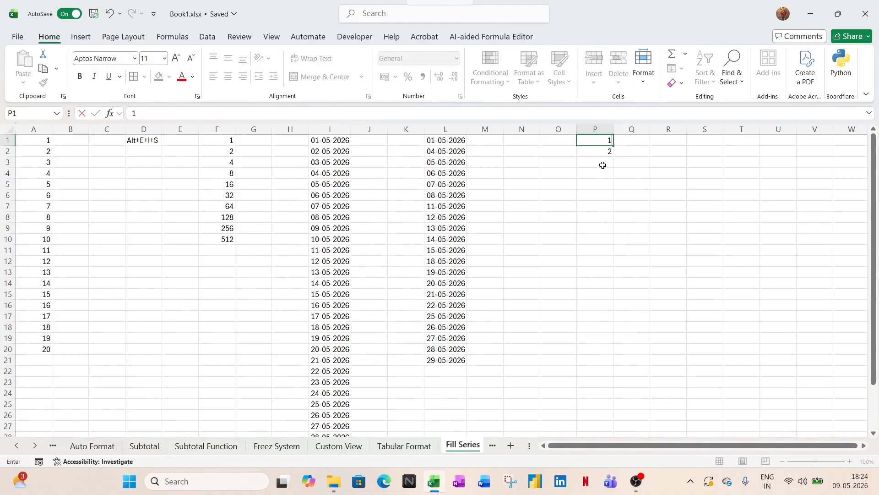
pyautogui.press('Return')
pyautogui.write('4')
pyautogui.press('Return')
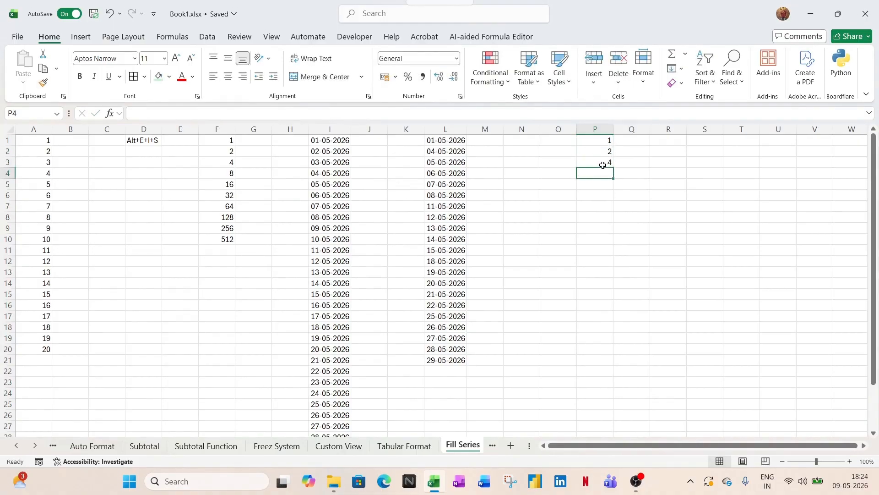
pyautogui.write('8')
pyautogui.press('Return')
# Step: Fill P1 to P23 as a linear trend series in columns based on the four starting values
pyautogui.click(595, 130)
pyautogui.click(607, 141)
pyautogui.hotkey('shift', 'Down')
pyautogui.hotkey('shift', 'Down')
pyautogui.hotkey('shift', 'Down')
pyautogui.hotkey('shift', 'Down')
pyautogui.hotkey('shift', 'Down')
pyautogui.hotkey('shift', 'Down')
pyautogui.hotkey('shift', 'Down')
pyautogui.hotkey('shift', 'Down')
pyautogui.hotkey('shift', 'Down')
pyautogui.hotkey('shift', 'Down')
pyautogui.hotkey('shift', 'Down')
pyautogui.hotkey('shift', 'Down')
pyautogui.hotkey('shift', 'Down')
pyautogui.hotkey('shift', 'Down')
pyautogui.hotkey('shift', 'Down')
pyautogui.hotkey('shift', 'Down')
pyautogui.hotkey('shift', 'Down')
pyautogui.hotkey('shift', 'Down')
pyautogui.hotkey('shift', 'Down')
pyautogui.hotkey('shift', 'Down')
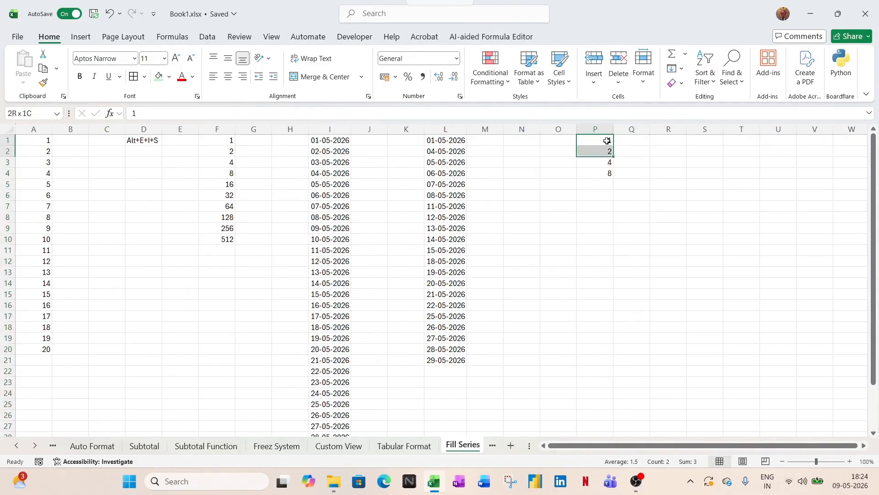
pyautogui.hotkey('alt', 'e')
pyautogui.press('i')
pyautogui.press('s')
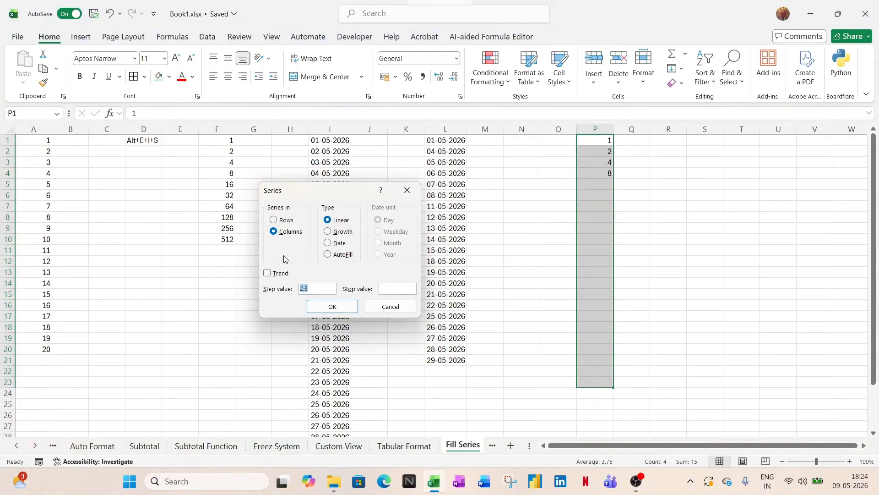
pyautogui.click(274, 274)
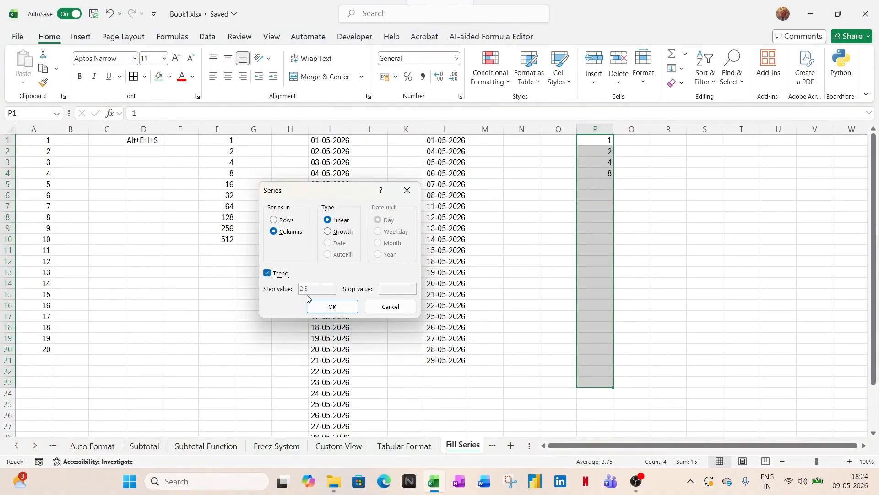
pyautogui.click(332, 306)
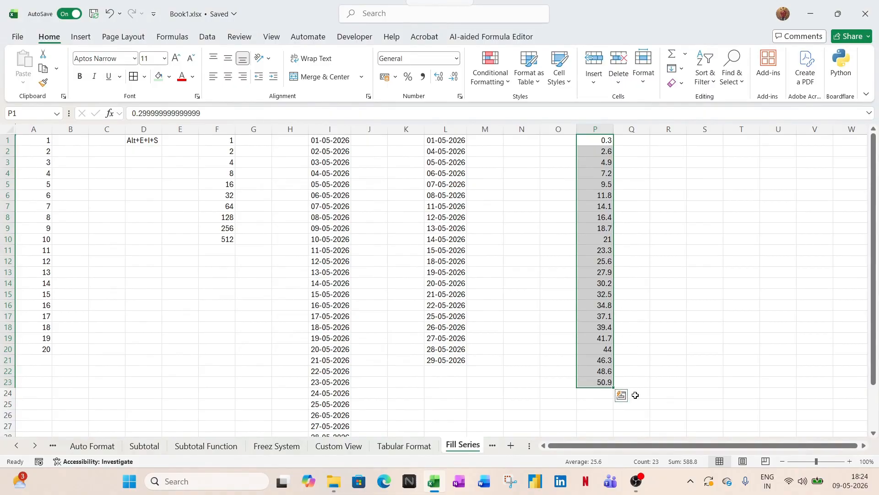
# Step: Undo the trend fill and fill P1 to P23 again as a linear series with step value 2 and Trend enabled
pyautogui.hotkey('ctrl', 'z')
pyautogui.hotkey('alt', 'e')
pyautogui.press('i')
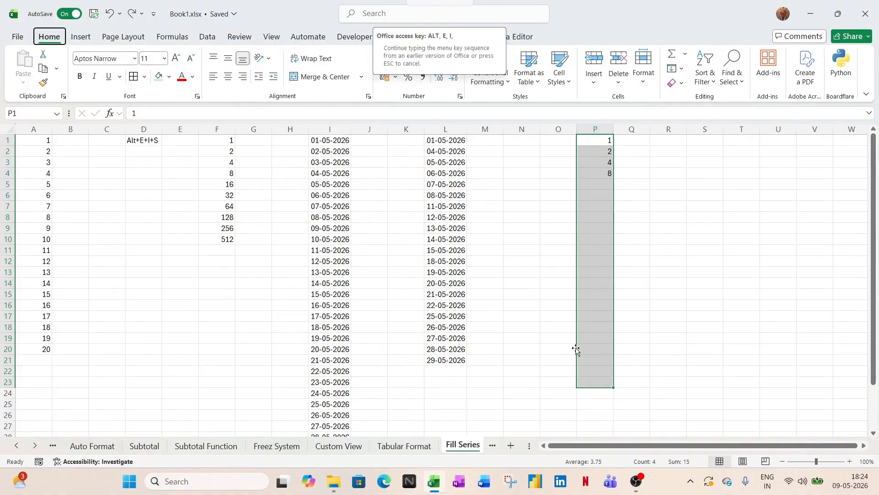
pyautogui.write('s')
pyautogui.write('2')
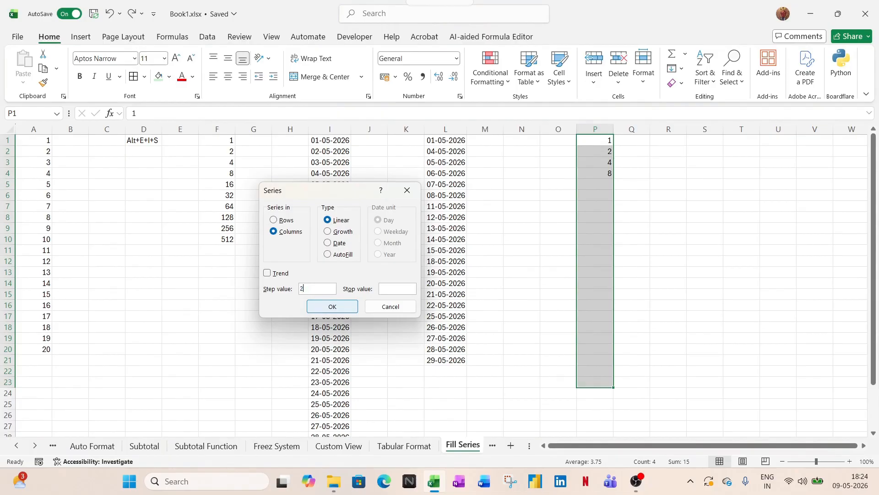
pyautogui.click(268, 273)
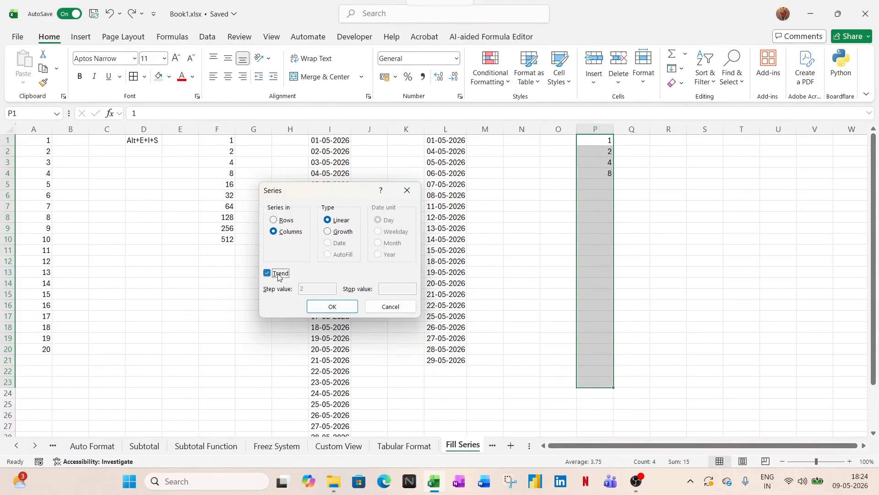
pyautogui.click(325, 307)
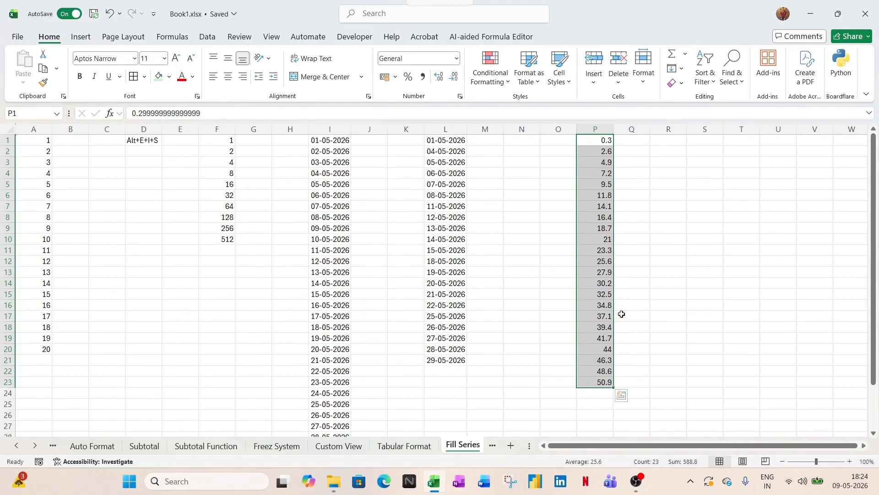
# Step: Examine the first trend values in column P and the increment between neighbouring cells
pyautogui.press('Up')
pyautogui.press('Down')
pyautogui.press('Down')
pyautogui.press('Up')
pyautogui.press('Up')
pyautogui.press('Right')
pyautogui.press('Down')
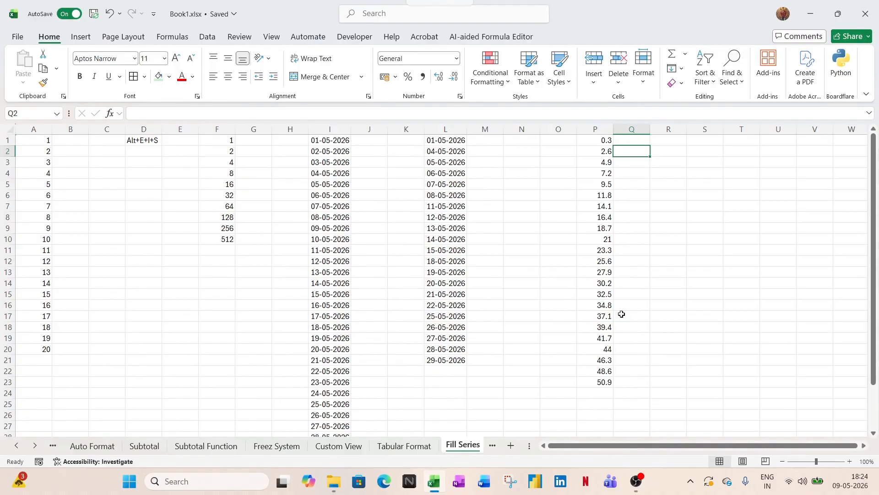
pyautogui.press('Down')
pyautogui.press('Left')
pyautogui.press('Down')
pyautogui.press('Down')
pyautogui.press('Up')
pyautogui.press('Up')
pyautogui.press('Up')
pyautogui.press('Up')
pyautogui.press('Right')
pyautogui.write('=')
pyautogui.press('Left')
pyautogui.write('+')
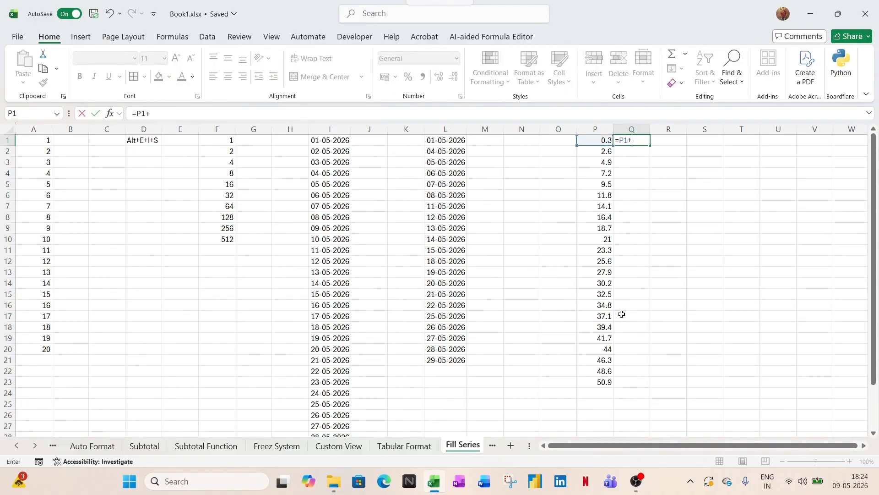
pyautogui.press('Escape')
# Step: Enter the check formula =P1+2.3 in Q2 and fill it down to Q23
pyautogui.press('Down')
pyautogui.write('=')
pyautogui.press('Left')
pyautogui.press('Up')
pyautogui.write('+2')
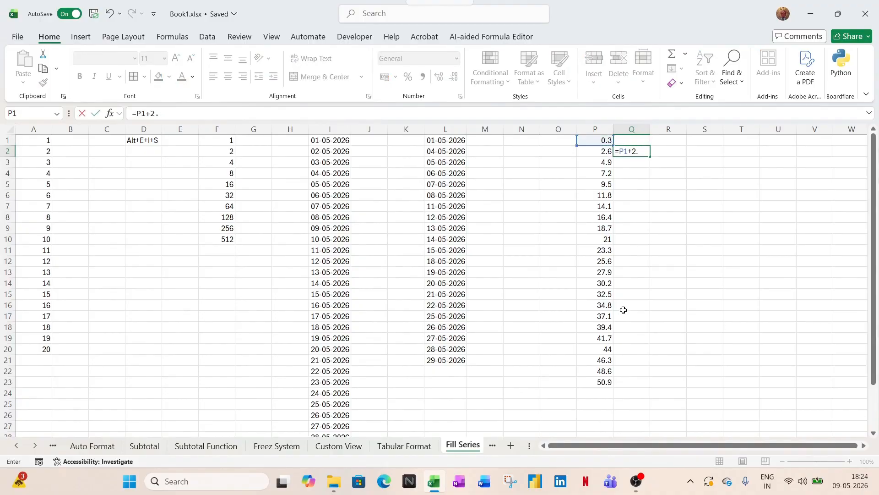
pyautogui.press('Return')
pyautogui.press('Left')
pyautogui.hotkey('ctrl', 'Down')
pyautogui.press('Right')
pyautogui.hotkey('ctrl', 'shift', 'Up')
pyautogui.hotkey('ctrl', 'd')
# Step: Compare the check formulas in column Q with the trend values in column P
pyautogui.hotkey('ctrl', 'Up')
pyautogui.press('Down')
pyautogui.press('Down')
pyautogui.press('Down')
pyautogui.press('Down')
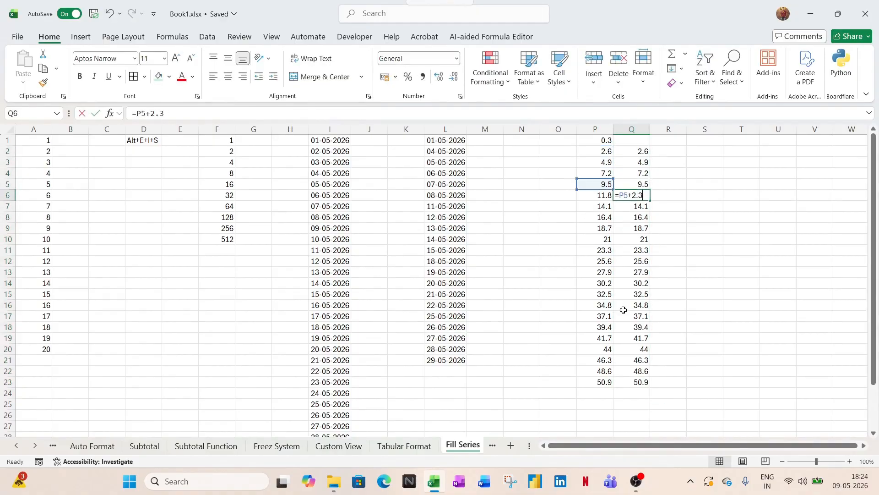
pyautogui.press('Left')
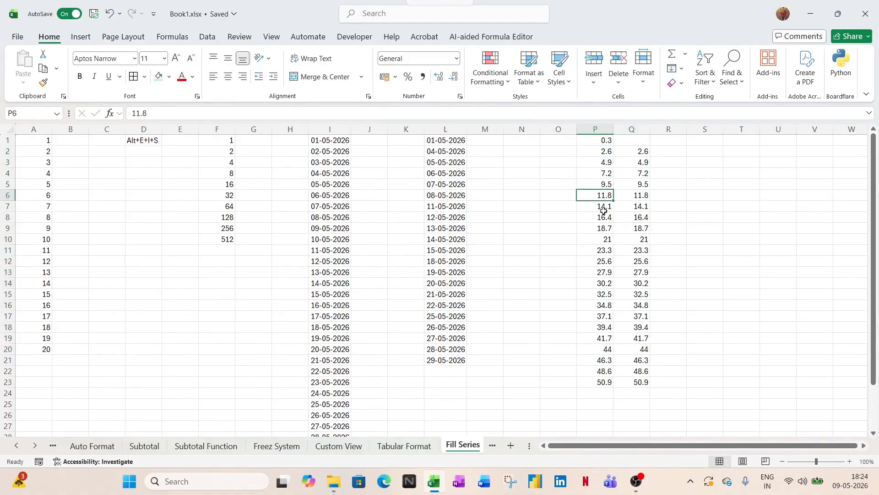
pyautogui.click(603, 184)
pyautogui.click(655, 196)
# Step: Clear the check formulas from Q2 down to Q23 and go back to P1
pyautogui.click(632, 215)
pyautogui.hotkey('ctrl', 'Up')
pyautogui.hotkey('ctrl', 'shift', 'Down')
pyautogui.press('Delete')
pyautogui.press('Left')
pyautogui.press('Up')
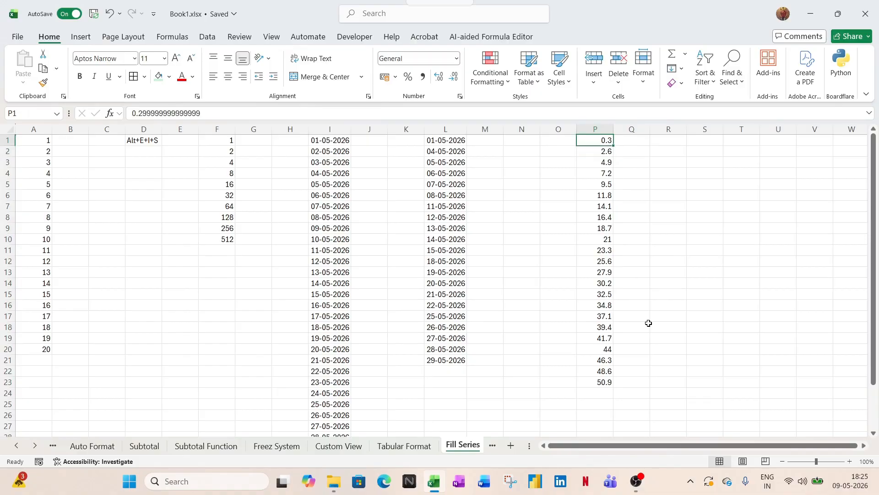
# Step: Add a new worksheet after Fill Series and name it Autofit
pyautogui.click(493, 446)
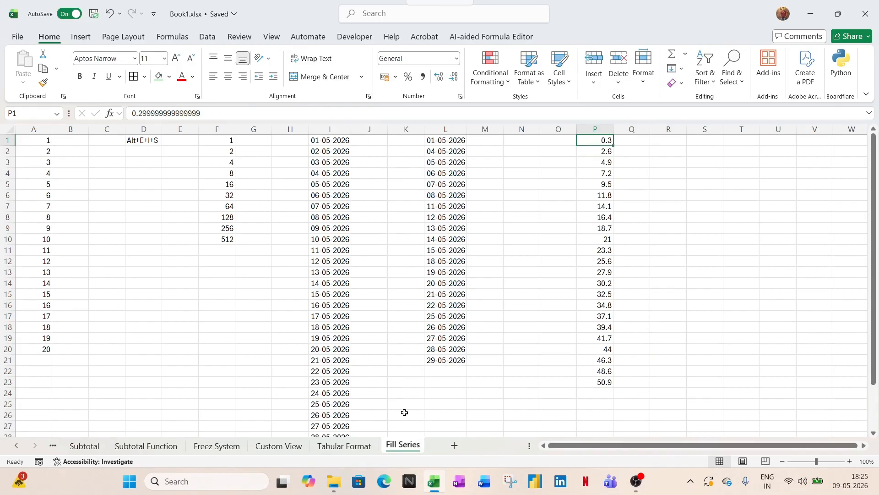
pyautogui.click(452, 446)
pyautogui.doubleClick(451, 446)
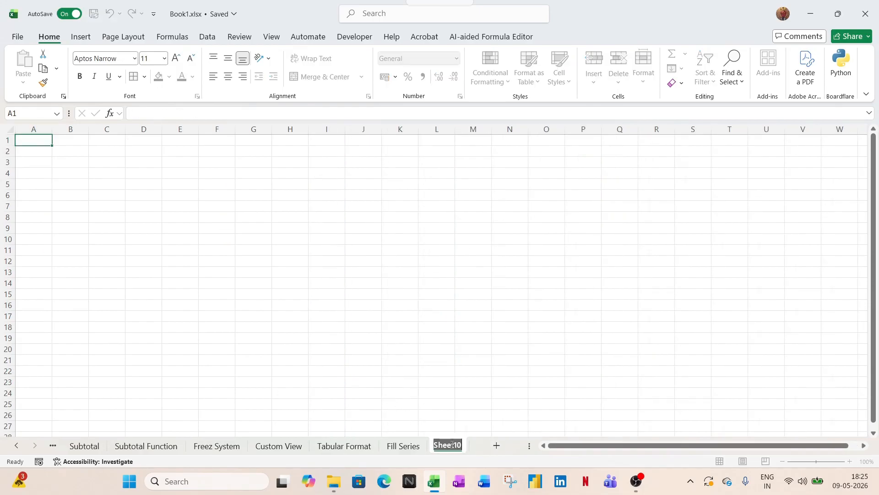
pyautogui.press('alt')
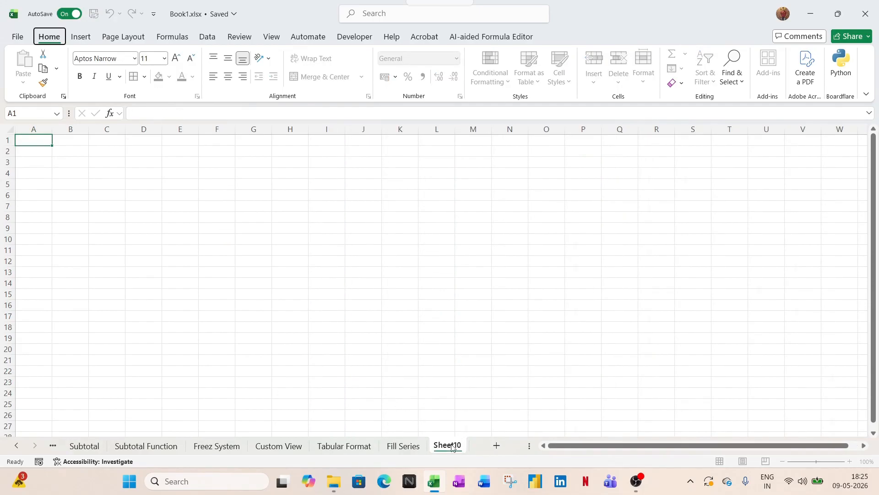
pyautogui.press('Escape')
pyautogui.click(452, 446)
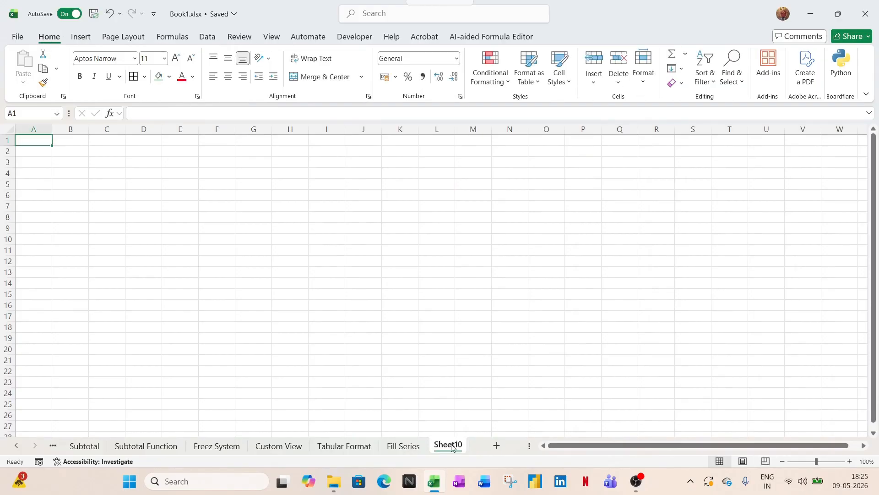
pyautogui.doubleClick(452, 446)
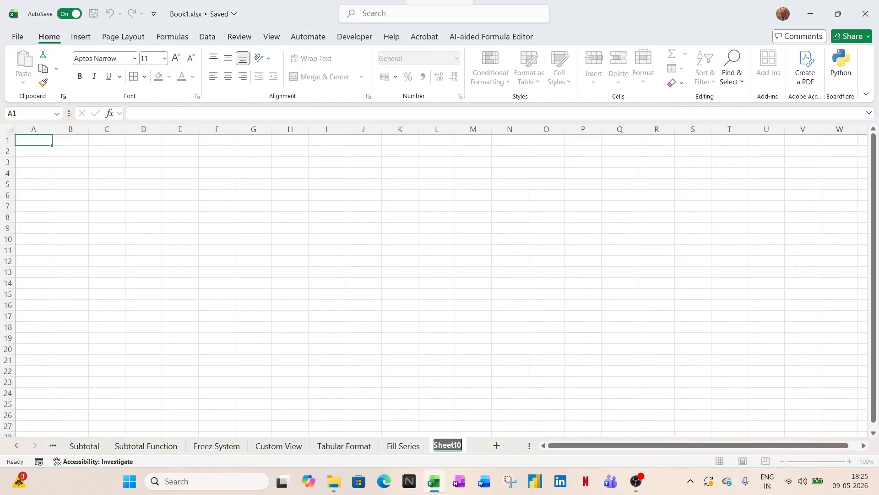
pyautogui.write('Autofit')
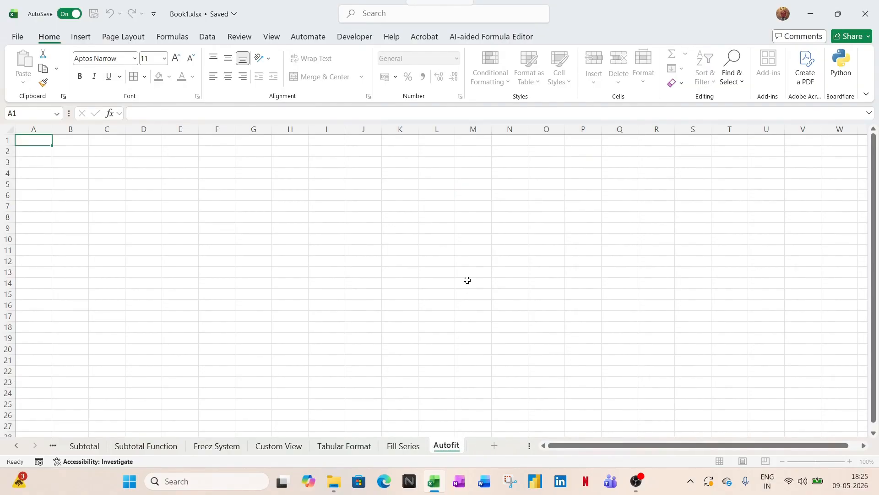
pyautogui.press('Return')
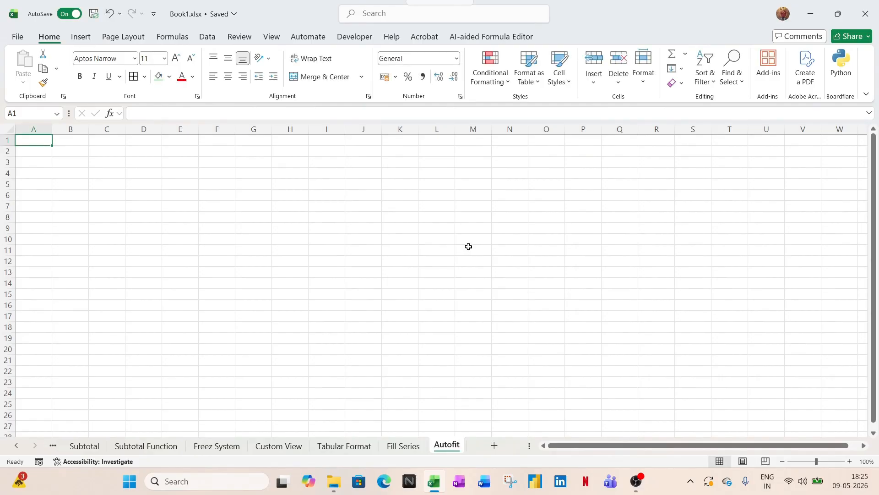
# Step: Copy the whole table A1 to E707 from the Subtotal sheet and paste it at A1 of the Autofit sheet
pyautogui.hotkey('ctrl', 'pageup')
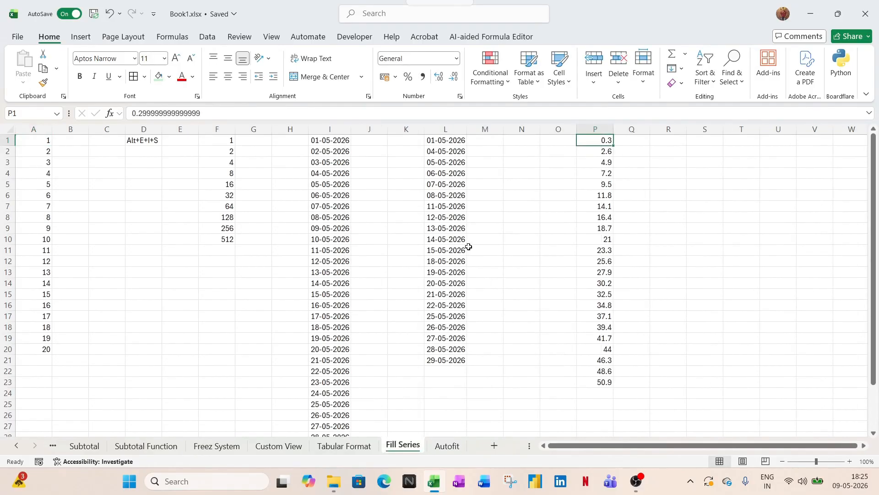
pyautogui.hotkey('ctrl', 'pageup')
pyautogui.hotkey('ctrl', 'pageup')
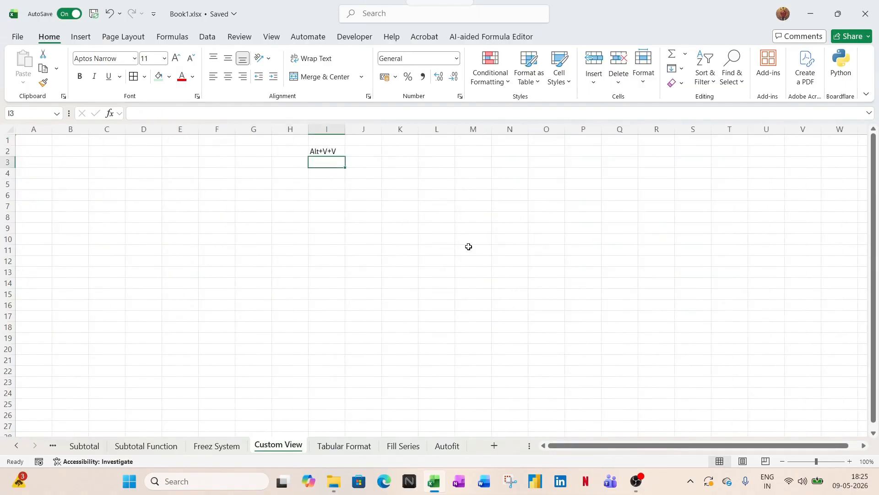
pyautogui.hotkey('ctrl', 'pageup')
pyautogui.hotkey('ctrl', 'pageup')
pyautogui.hotkey('ctrl', 'pageup')
pyautogui.hotkey('ctrl', 'shift', 'Right')
pyautogui.hotkey('ctrl', 'shift', 'Down')
pyautogui.hotkey('ctrl', 'c')
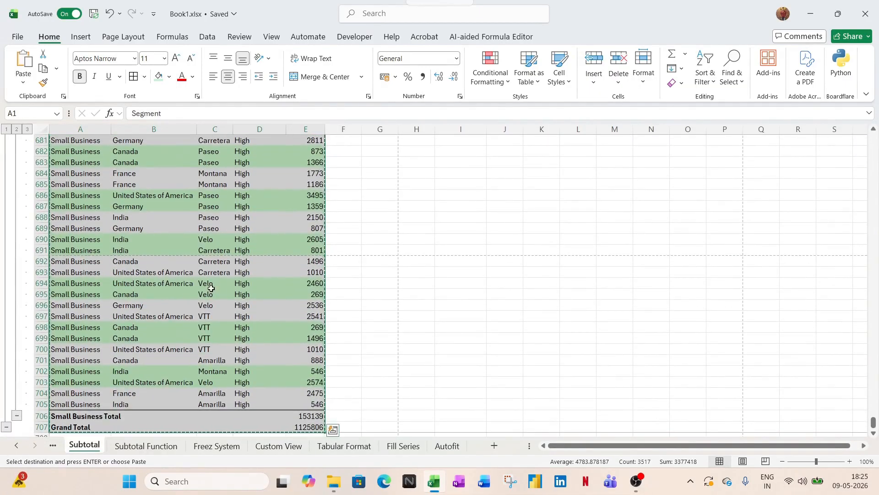
pyautogui.click(447, 445)
pyautogui.hotkey('ctrl', 'v')
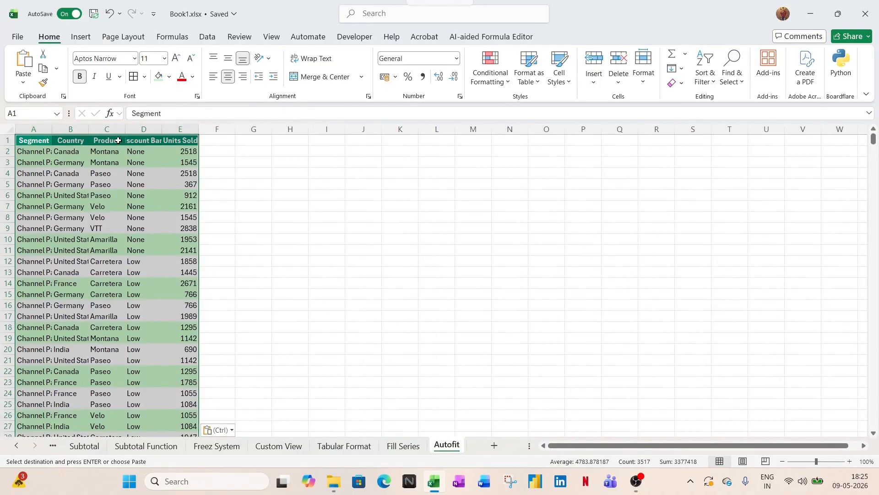
# Step: Narrow the Product and Country columns of the pasted table so their longer entries are cut off
pyautogui.moveTo(124, 132); pyautogui.dragTo(118, 131)
pyautogui.click(271, 227)
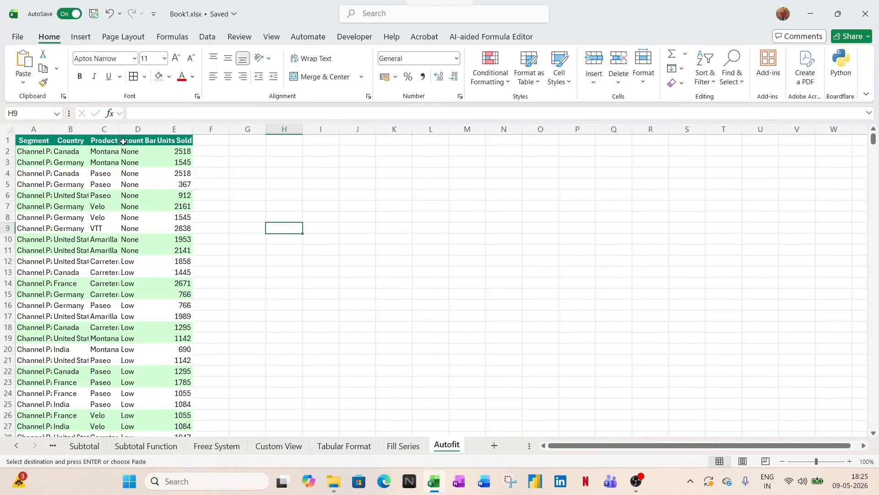
pyautogui.click(138, 139)
pyautogui.click(106, 187)
pyautogui.moveTo(88, 130); pyautogui.dragTo(81, 130)
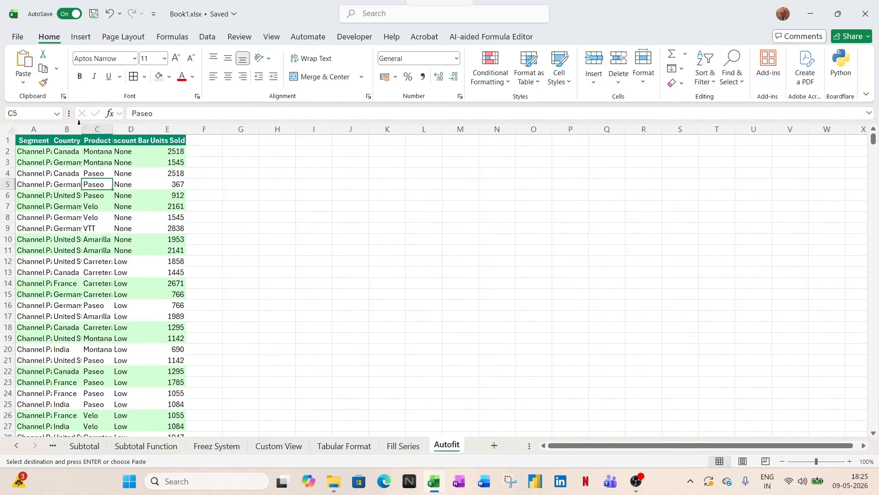
# Step: Shrink the heights of several rows from row 7 to row 12 so their text is cut off
pyautogui.click(6, 207)
pyautogui.moveTo(7, 211); pyautogui.dragTo(10, 238)
pyautogui.click(6, 209)
pyautogui.click(9, 218)
pyautogui.click(9, 237)
pyautogui.click(226, 239)
pyautogui.click(67, 164)
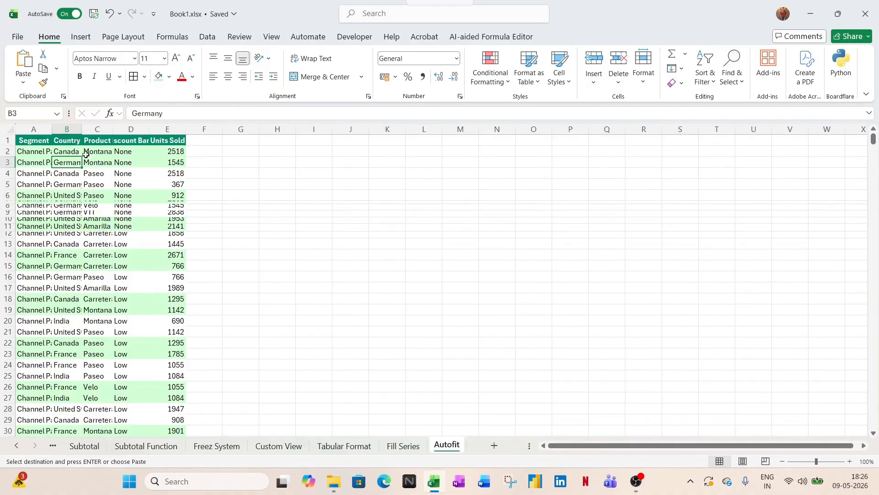
# Step: Enter the label "For Column" in cell I2
pyautogui.click(44, 131)
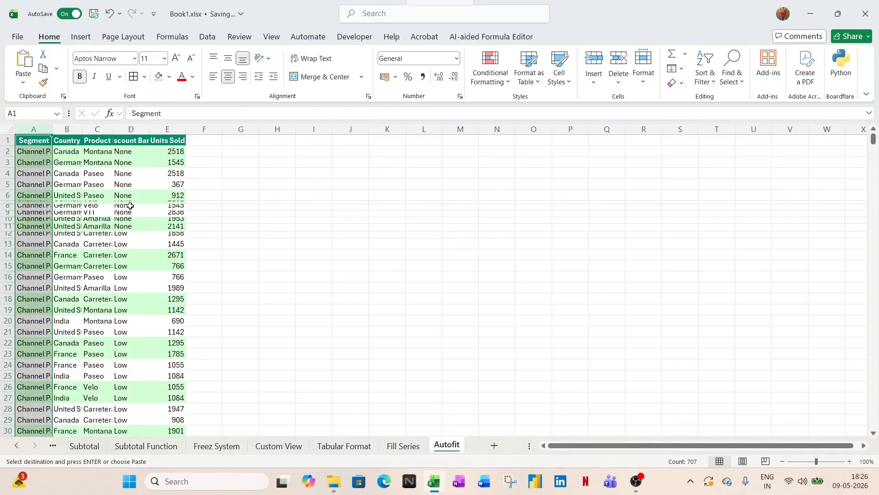
pyautogui.click(210, 166)
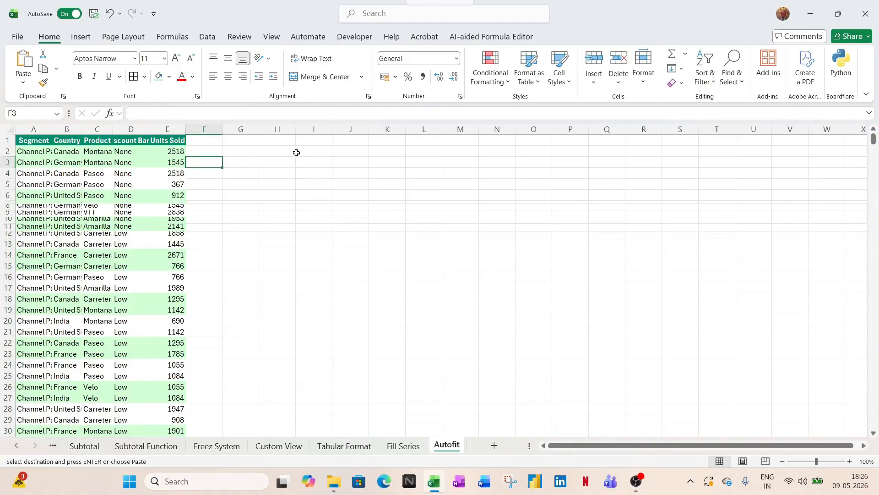
pyautogui.click(299, 152)
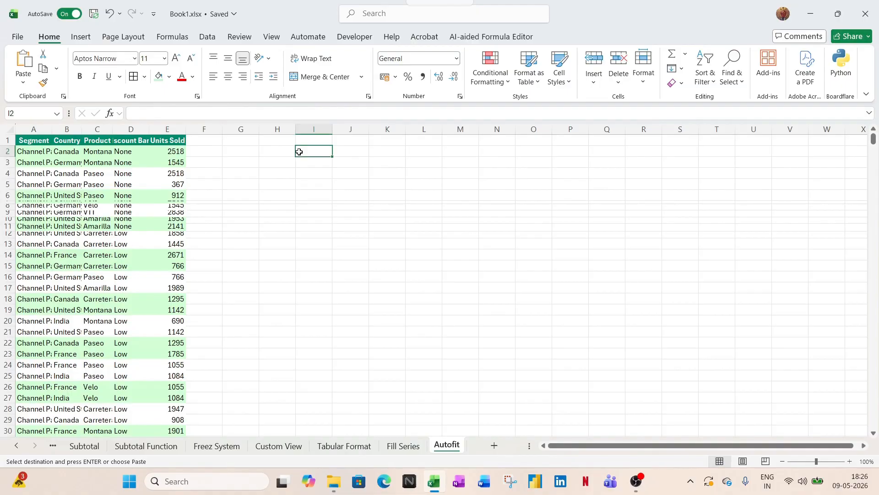
pyautogui.write('Fol')
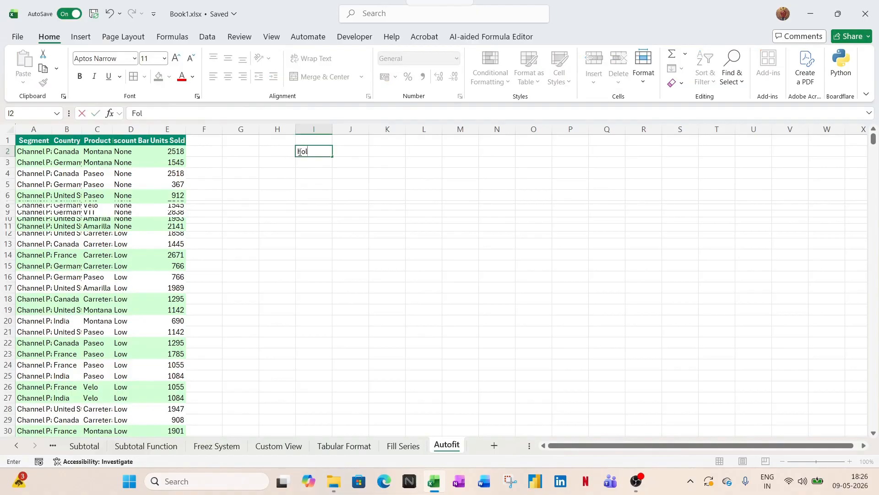
pyautogui.write('pr')
pyautogui.press('BackSpace')
pyautogui.press('BackSpace')
pyautogui.write('For Column')
pyautogui.press('Tab')
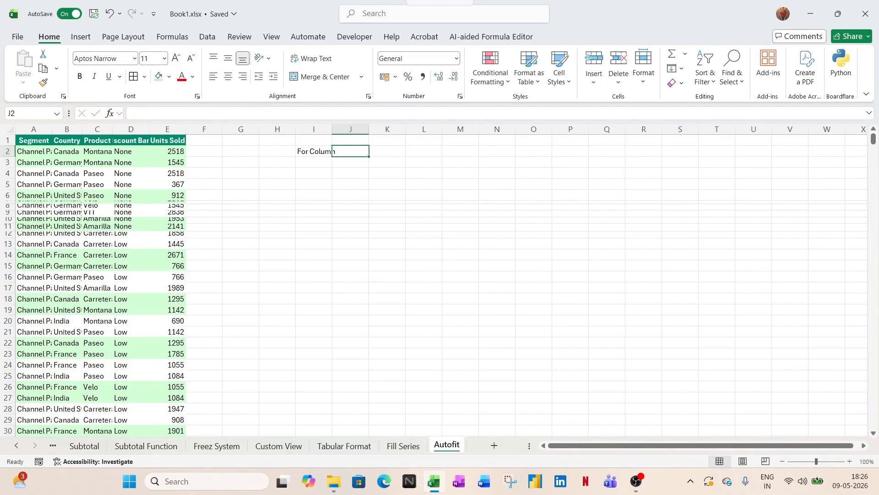
# Step: Enter "Alt+O+C+A" in J2 as the column shortcut note and autofit the width of column J to it
pyautogui.write('Al')
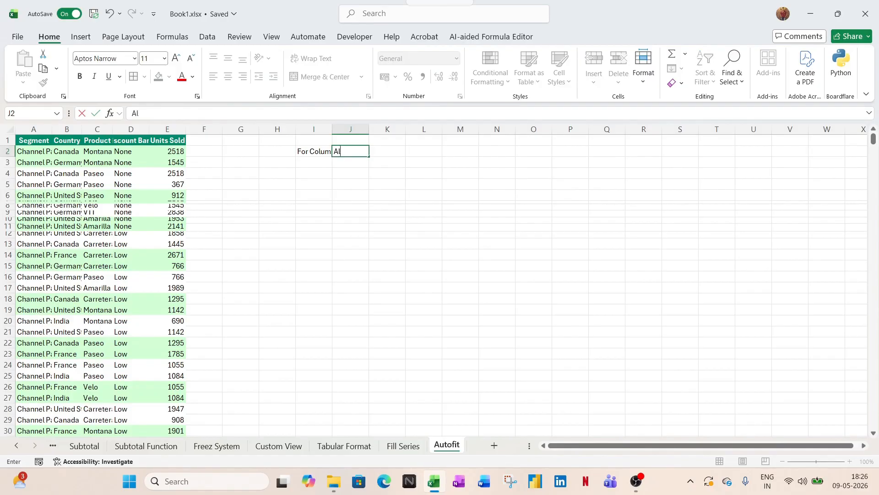
pyautogui.write('t+O+C+A')
pyautogui.press('Left')
pyautogui.press('Right')
pyautogui.hotkey('alt', 'o')
pyautogui.press('c')
pyautogui.press('a')
pyautogui.click(352, 163)
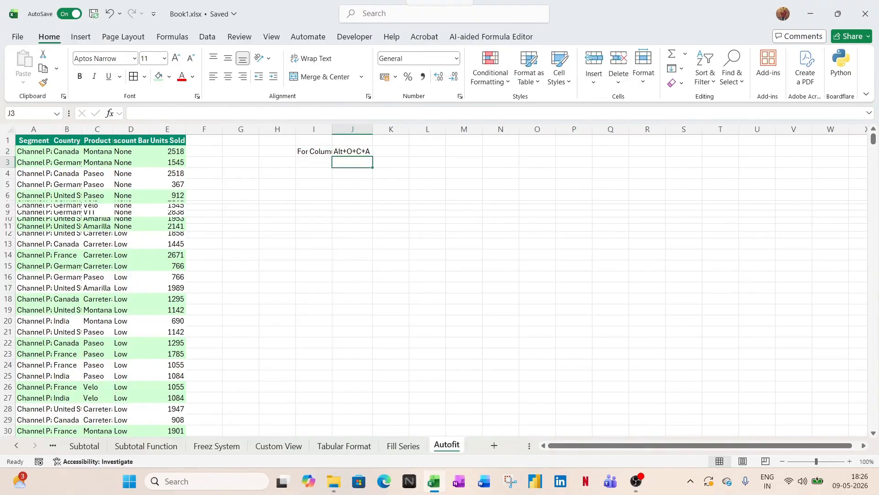
# Step: Enter the label "For Row" in I3 and its shortcut note "Alt+O+R+A" in J3
pyautogui.press('Left')
pyautogui.press('Right')
pyautogui.press('Left')
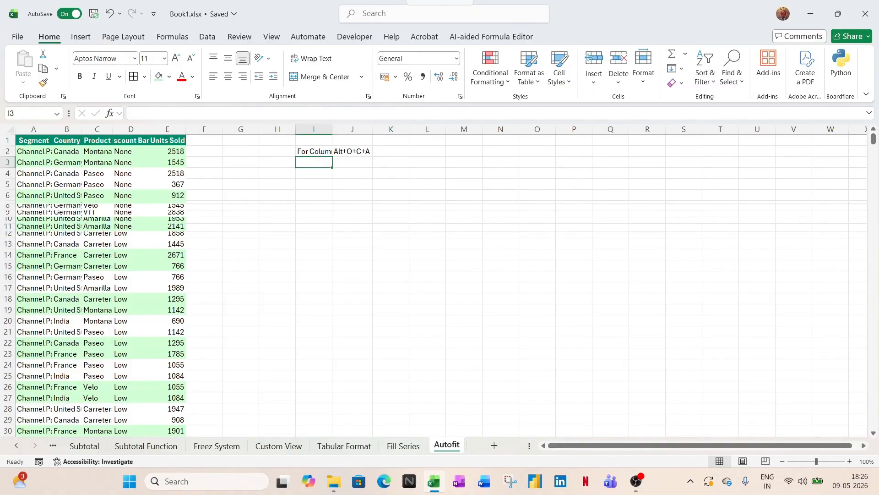
pyautogui.press('Up')
pyautogui.press('alt')
pyautogui.press('a')
pyautogui.press('Down')
pyautogui.write('For Row')
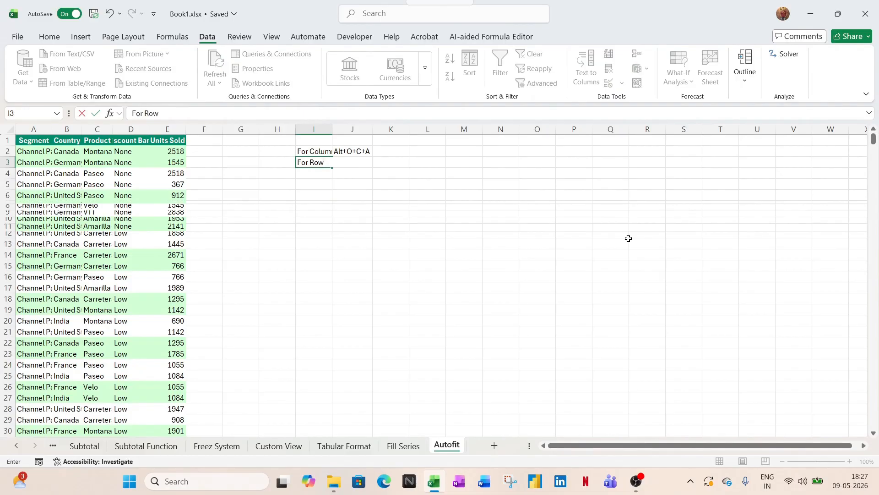
pyautogui.press('Tab')
pyautogui.write('Alt')
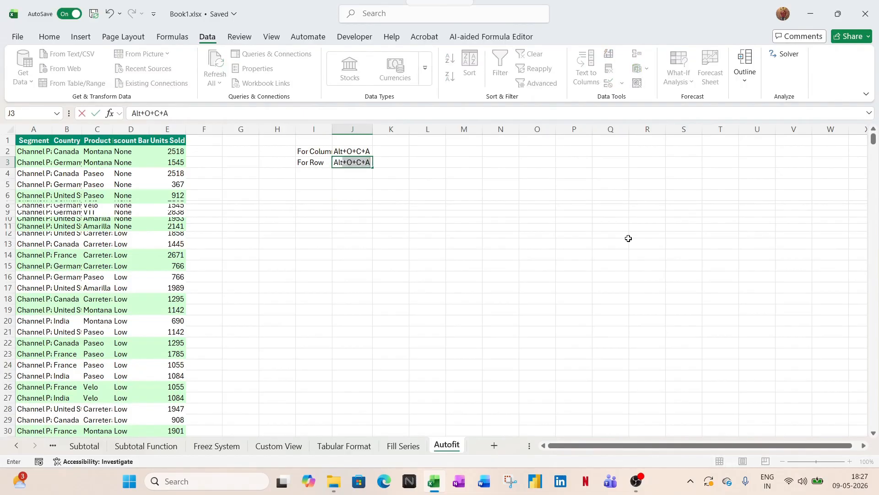
pyautogui.write('+O+R+A')
pyautogui.press('Return')
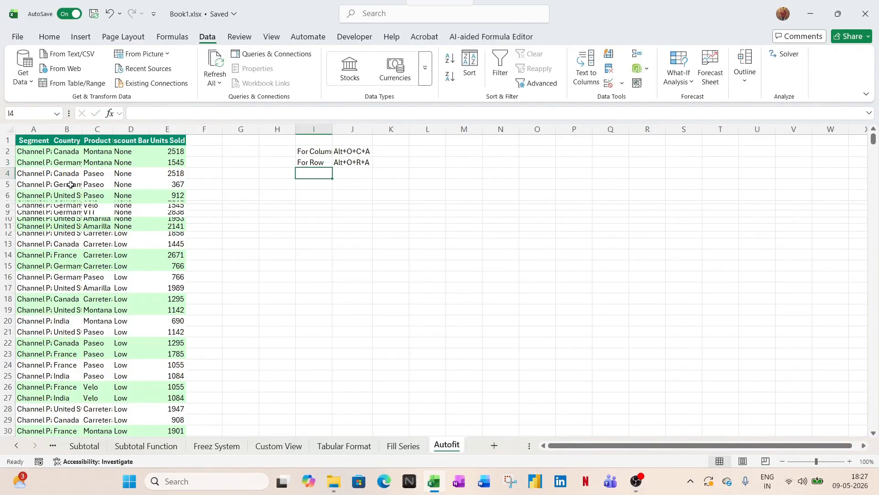
# Step: Autofit the column widths of the whole table starting at A1
pyautogui.click(40, 149)
pyautogui.hotkey('ctrl', 'a')
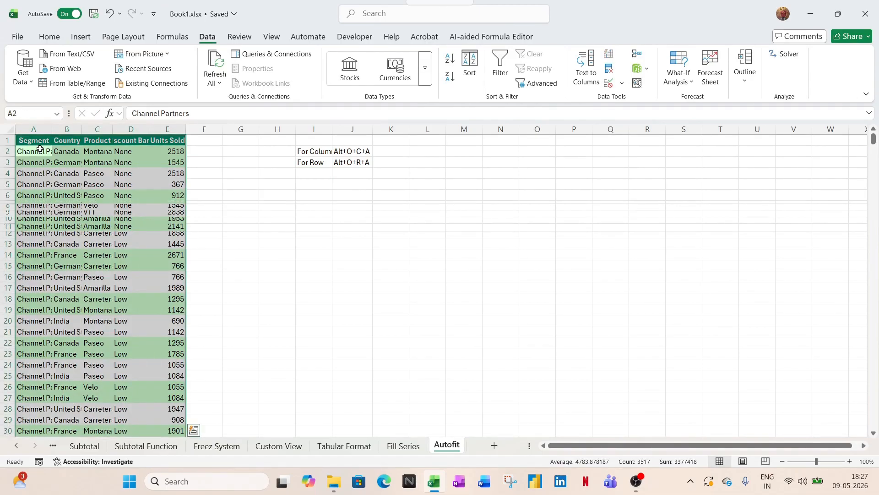
pyautogui.hotkey('alt', 'o')
pyautogui.press('c')
pyautogui.press('a')
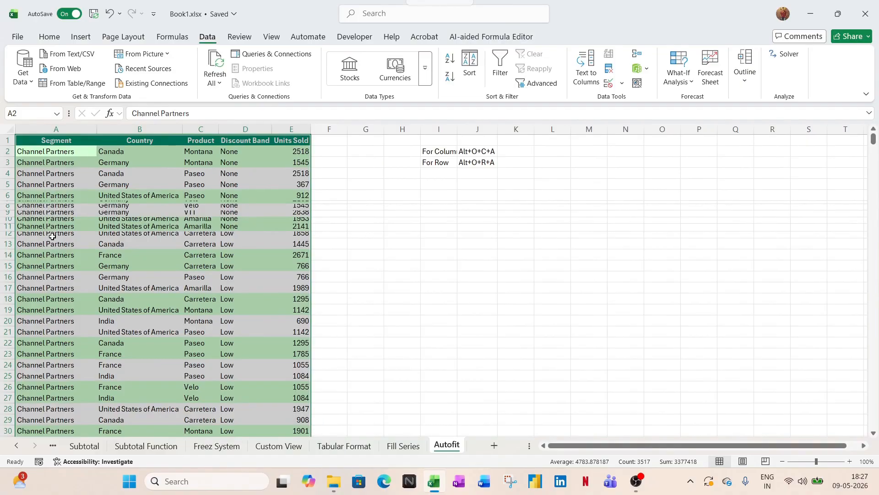
# Step: Autofit the row heights of the whole table and deselect it
pyautogui.write('o')
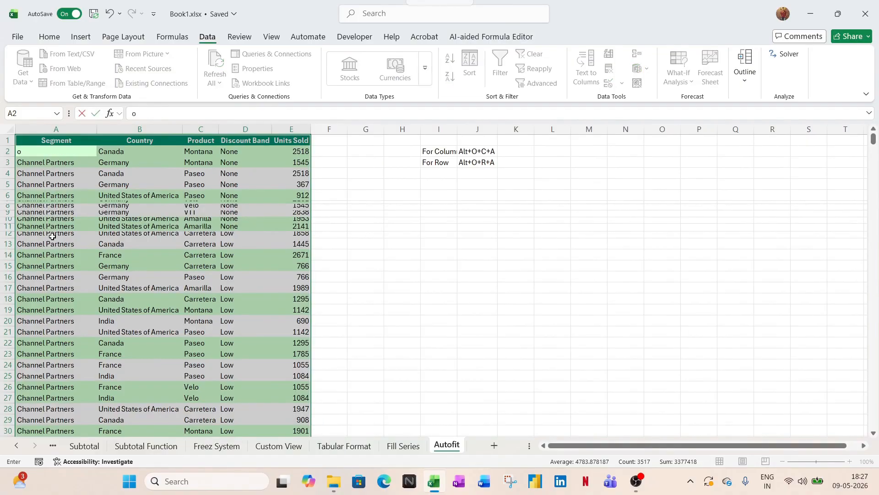
pyautogui.press('Escape')
pyautogui.hotkey('alt', 'o')
pyautogui.press('r')
pyautogui.press('a')
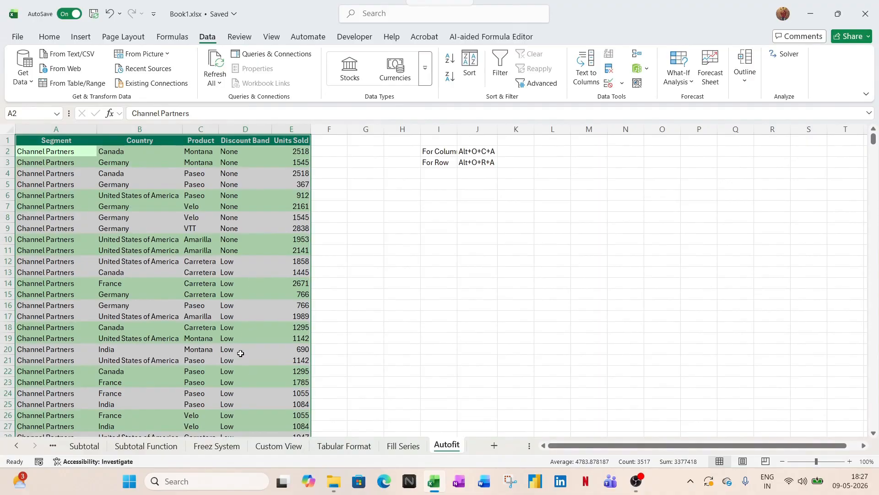
pyautogui.click(367, 257)
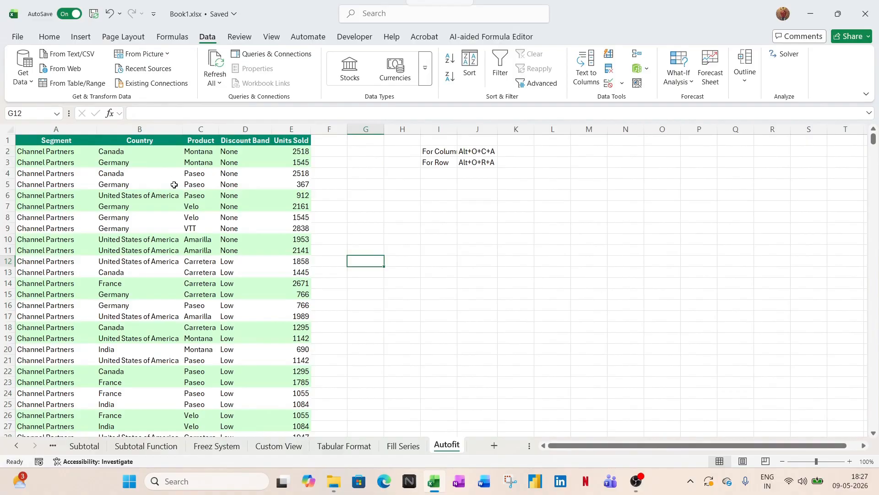
# Step: Try widening the Country column far beyond its longest entry and undo the resize
pyautogui.click(152, 147)
pyautogui.click(151, 129)
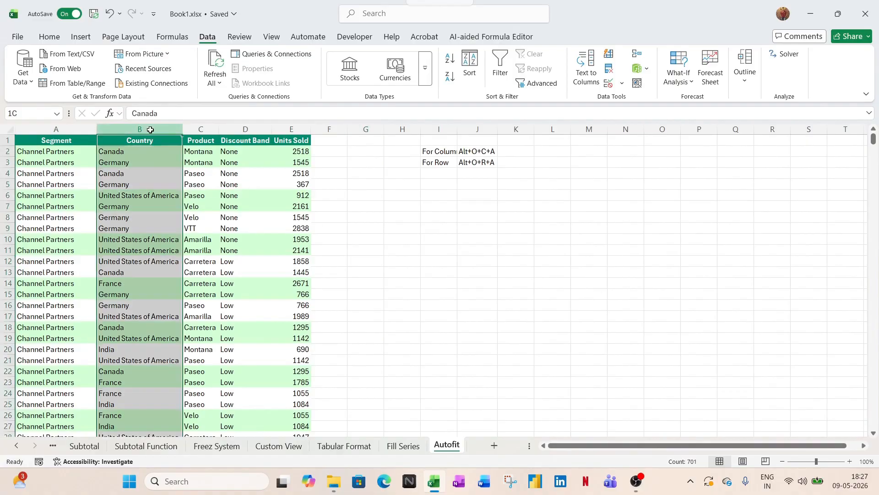
pyautogui.click(63, 145)
pyautogui.click(110, 142)
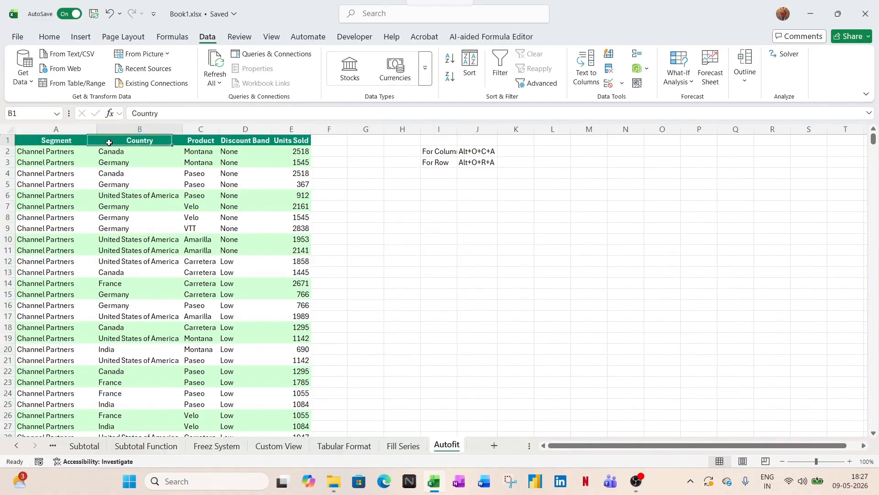
pyautogui.click(148, 129)
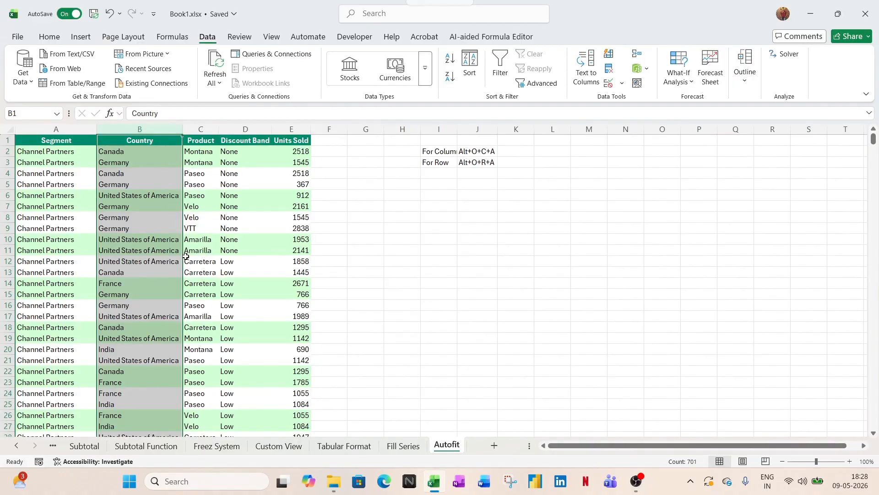
pyautogui.click(152, 130)
pyautogui.click(186, 129)
pyautogui.click(181, 130)
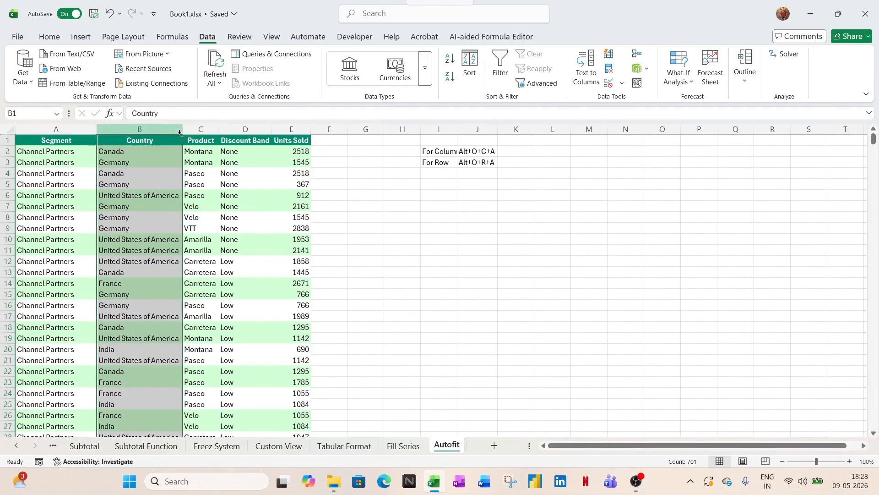
pyautogui.doubleClick(187, 129)
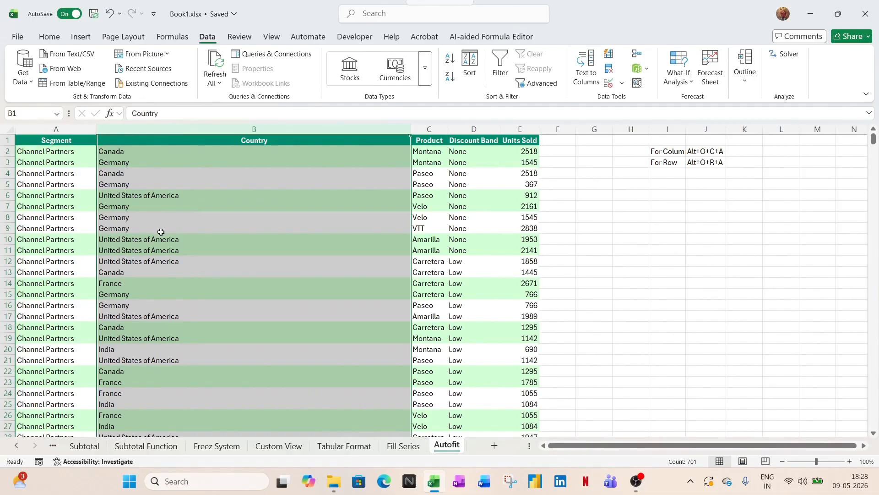
pyautogui.hotkey('ctrl', 'z')
# Step: Narrow the Country column until "United States of America" is cut off and fit its width back to the longest entry
pyautogui.moveTo(182, 132); pyautogui.dragTo(152, 130)
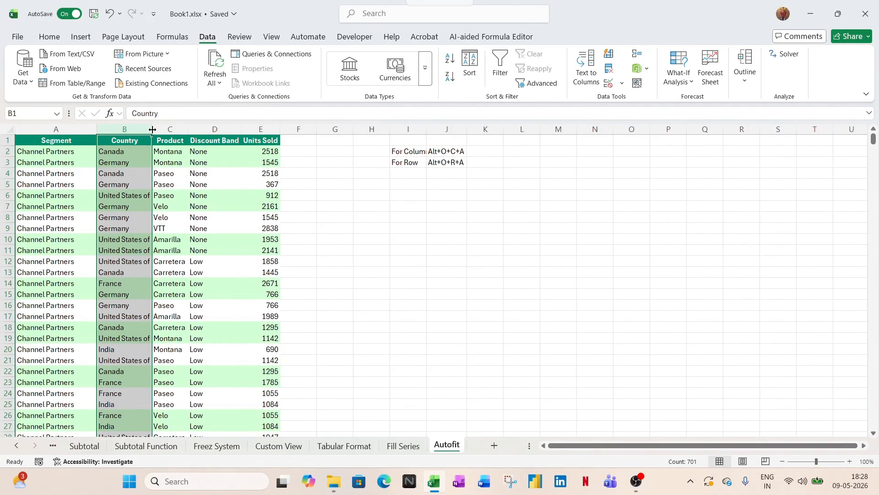
pyautogui.doubleClick(152, 130)
pyautogui.click(205, 153)
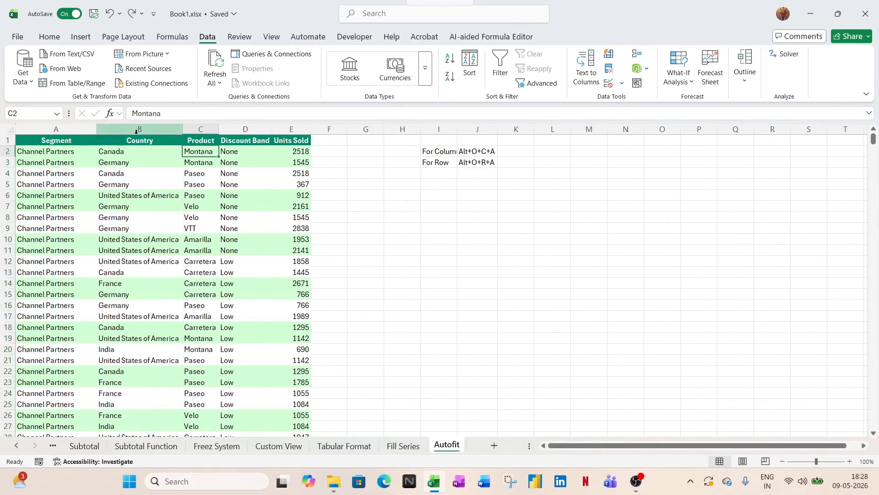
# Step: Apply the Shrink to fit text control to all Country cells from B1 down to the end of the table
pyautogui.click(136, 139)
pyautogui.hotkey('ctrl', 'shift', 'Down')
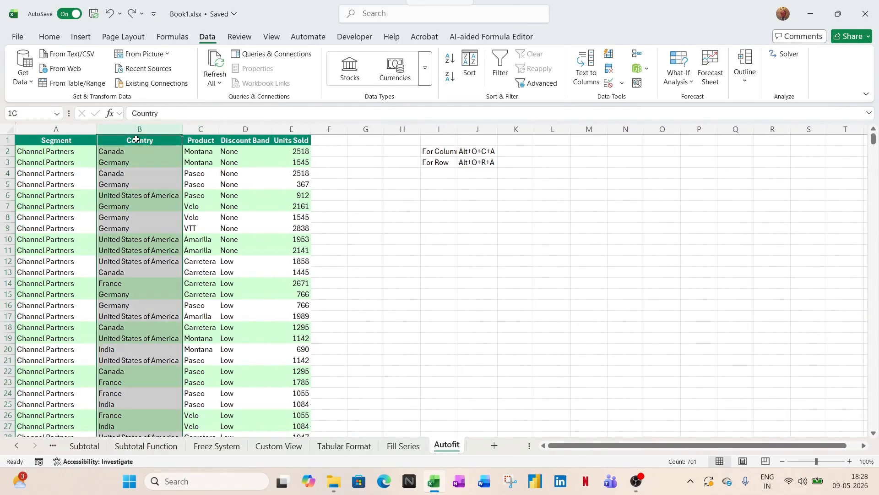
pyautogui.click(49, 37)
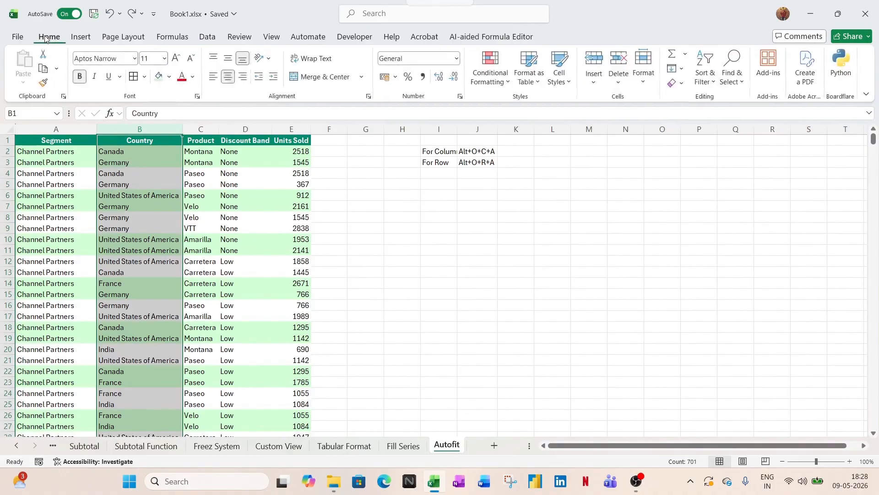
pyautogui.click(460, 96)
pyautogui.click(256, 134)
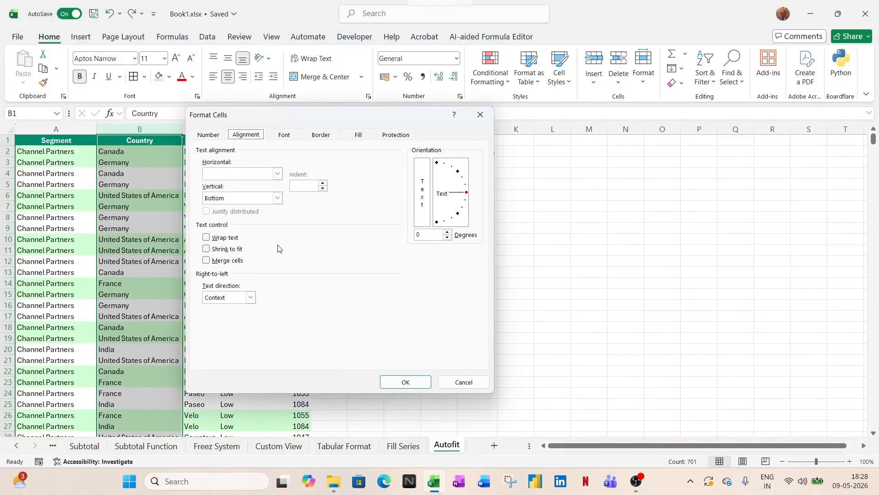
pyautogui.click(208, 250)
pyautogui.click(399, 383)
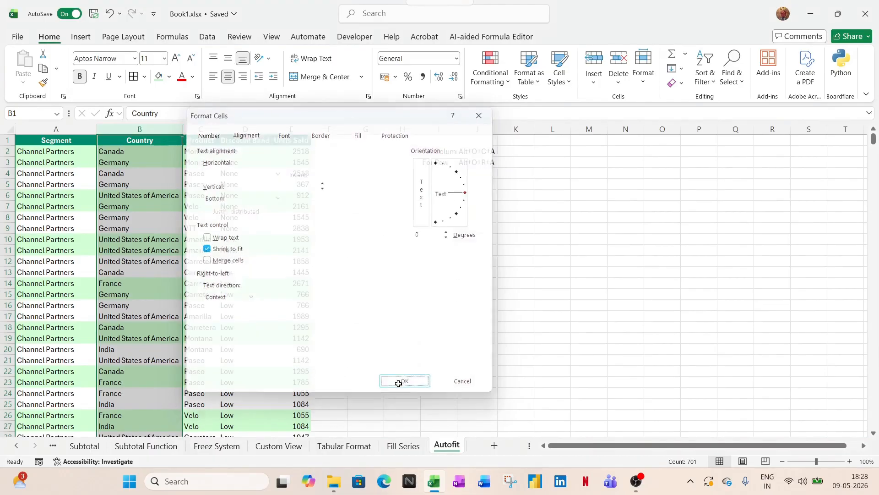
# Step: Test Shrink to fit by widening the Country column and narrowing it to less than its longest entries need
pyautogui.moveTo(182, 132); pyautogui.dragTo(277, 149)
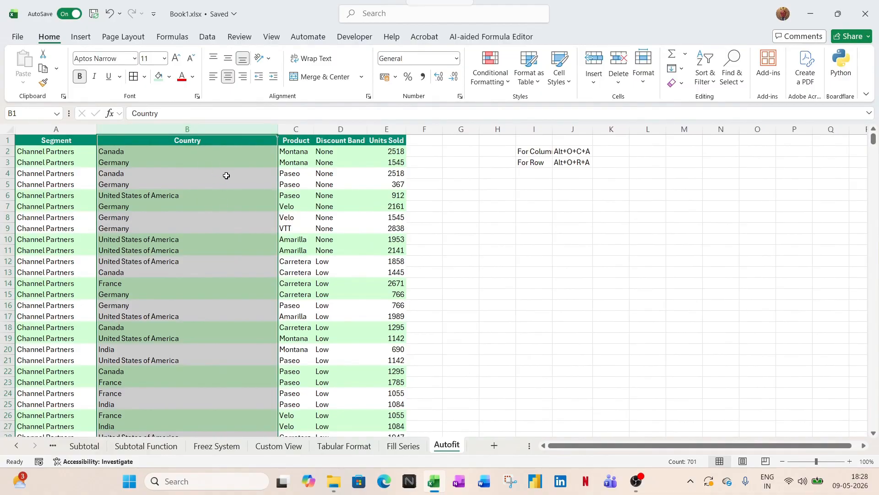
pyautogui.moveTo(277, 132); pyautogui.dragTo(159, 136)
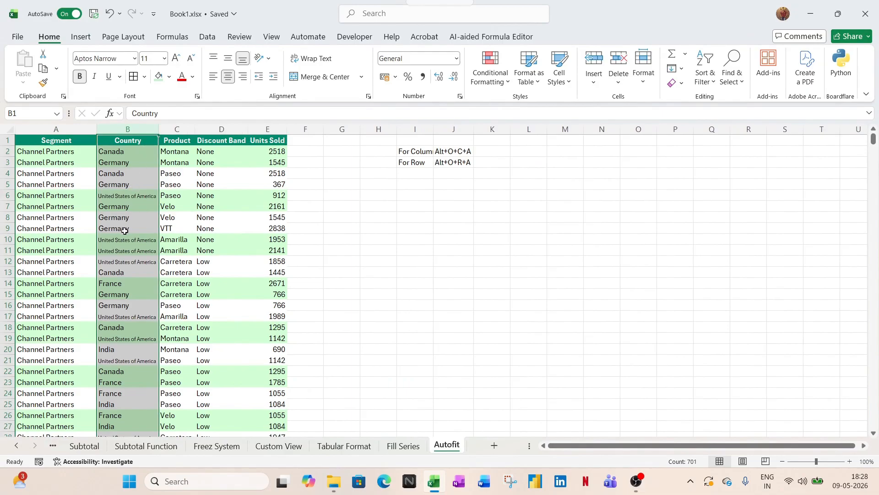
pyautogui.moveTo(123, 247); pyautogui.dragTo(123, 240)
pyautogui.moveTo(127, 163); pyautogui.dragTo(127, 151)
pyautogui.click(128, 130)
pyautogui.moveTo(160, 128)
pyautogui.mouseDown()
pyautogui.moveTo(149, 130)
pyautogui.moveTo(165, 134)
pyautogui.mouseUp()
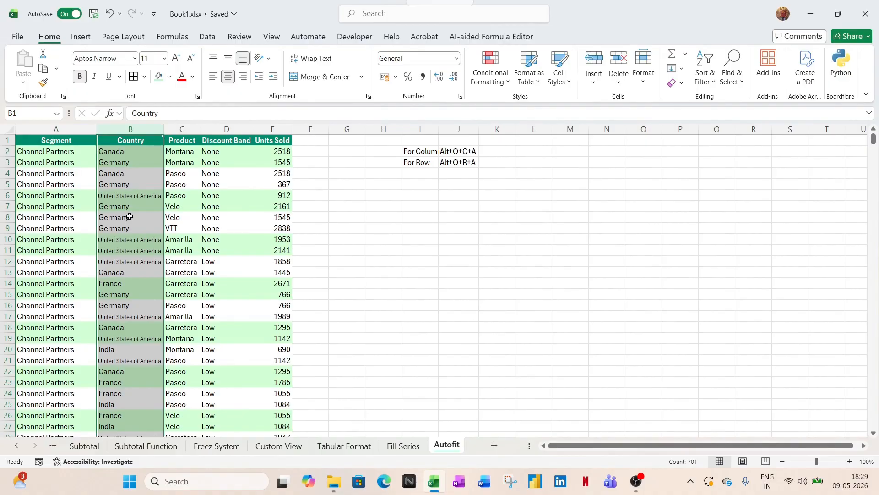